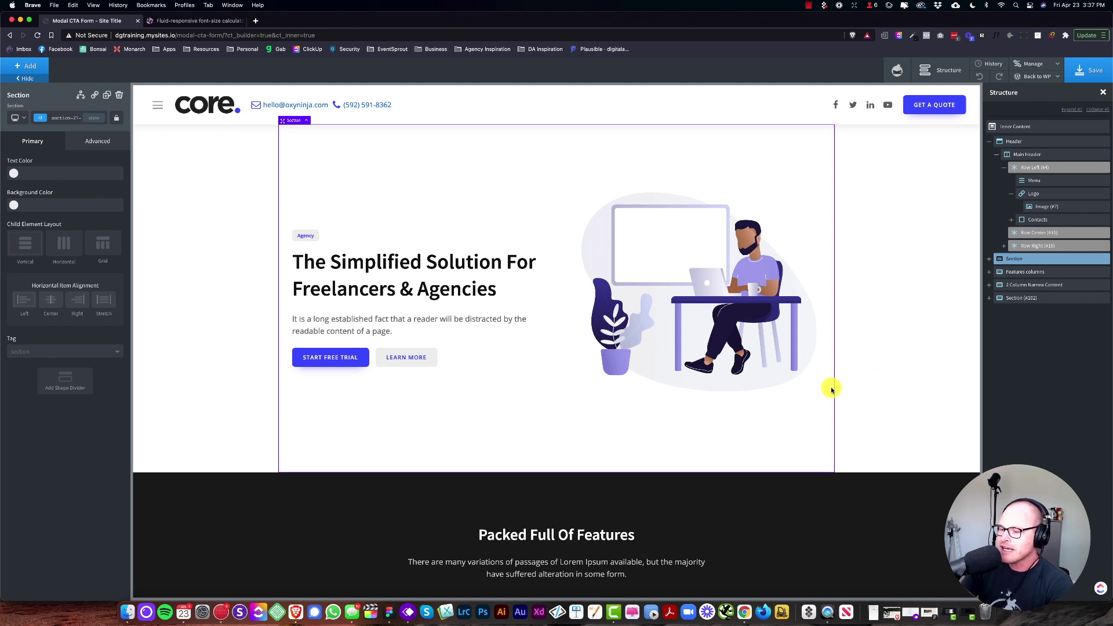
Examine the page's sections from the hero to the final call to action, including the quote links and buttons
scroll(829, 389, "down", 15)
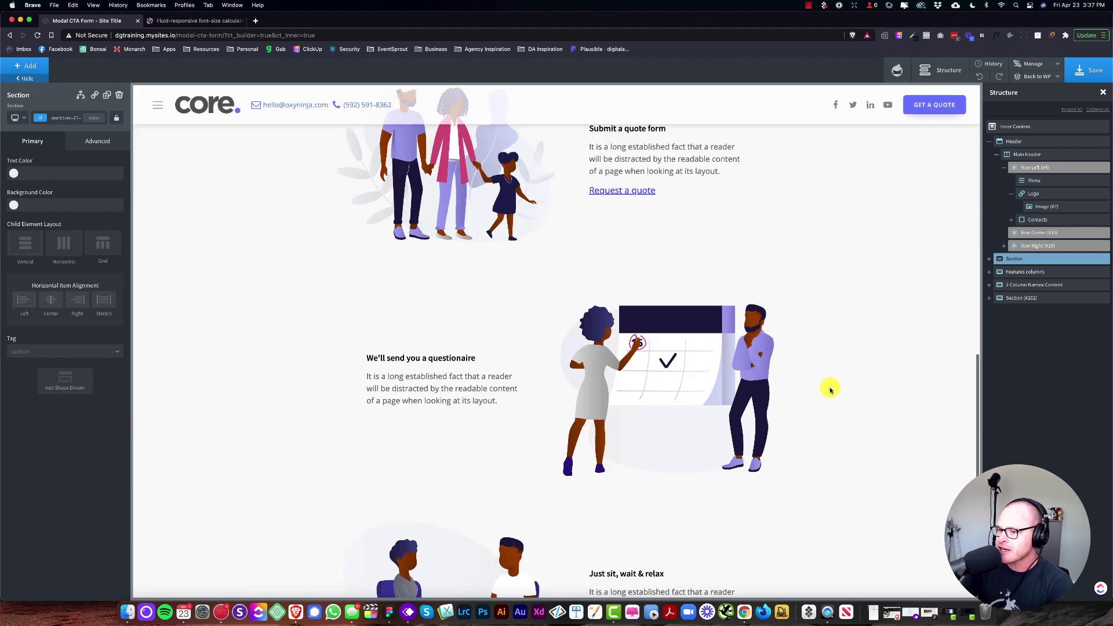
scroll(830, 390, "up", 15)
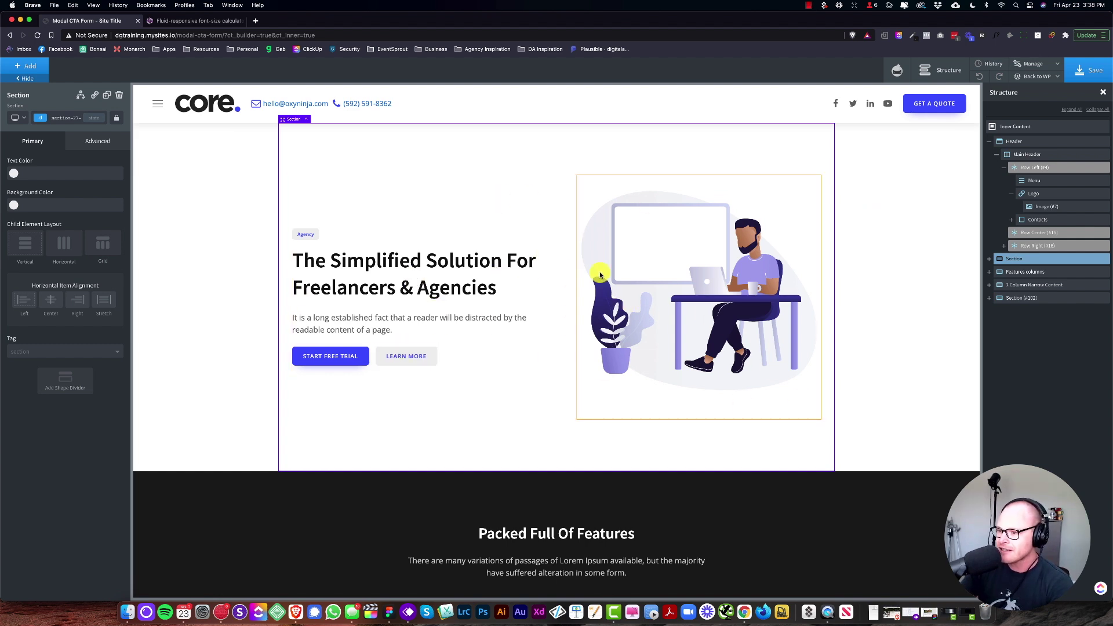
scroll(930, 328, "down", 7)
scroll(929, 326, "down", 6)
scroll(601, 345, "up", 5)
scroll(601, 363, "down", 7)
scroll(704, 371, "down", 5)
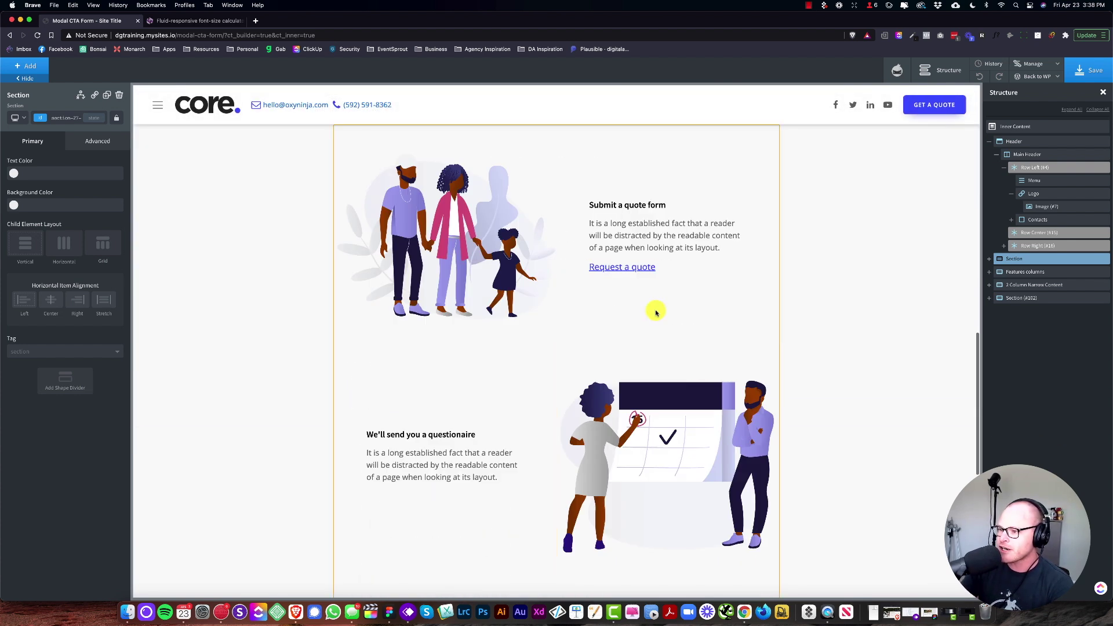
scroll(681, 398, "down", 3)
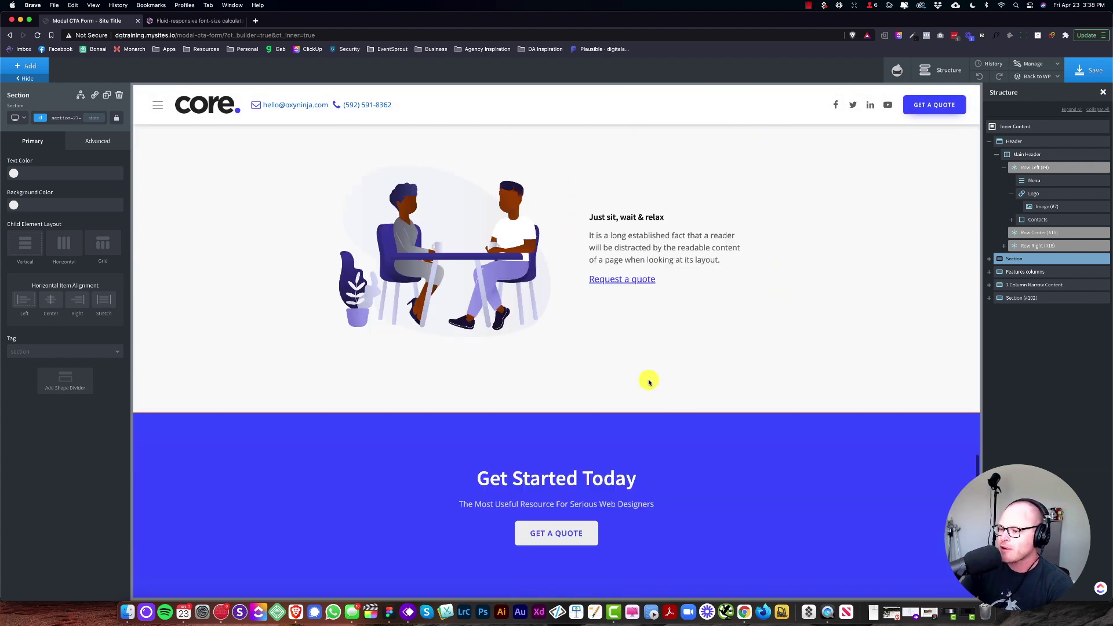
scroll(803, 438, "up", 20)
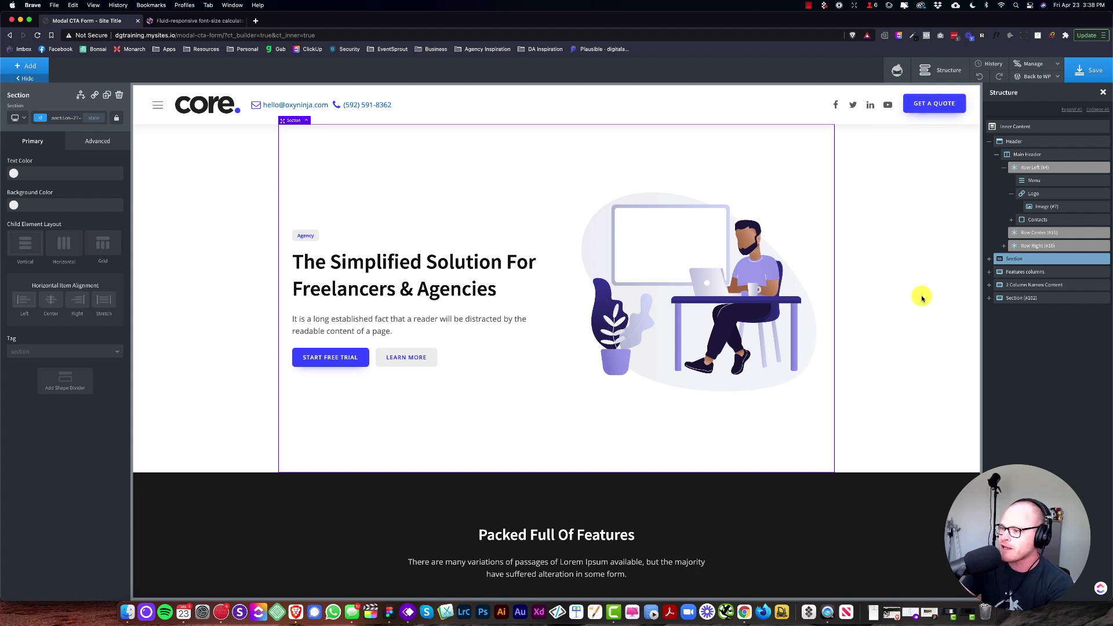
scroll(606, 404, "down", 5)
scroll(605, 404, "down", 10)
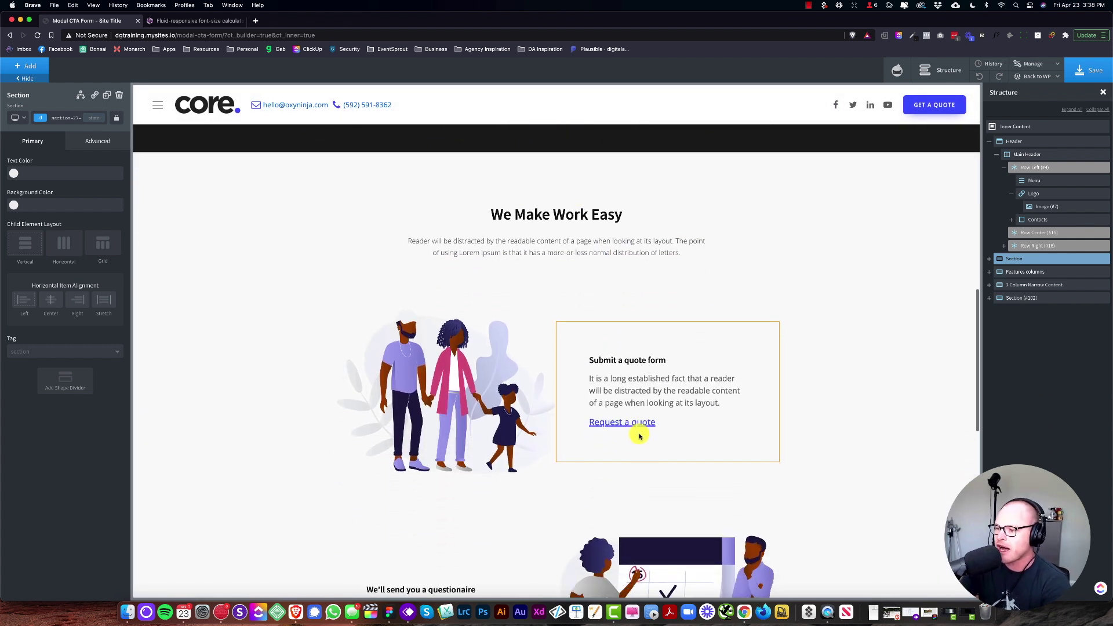
scroll(642, 429, "down", 4)
scroll(642, 428, "up", 10)
scroll(641, 428, "down", 10)
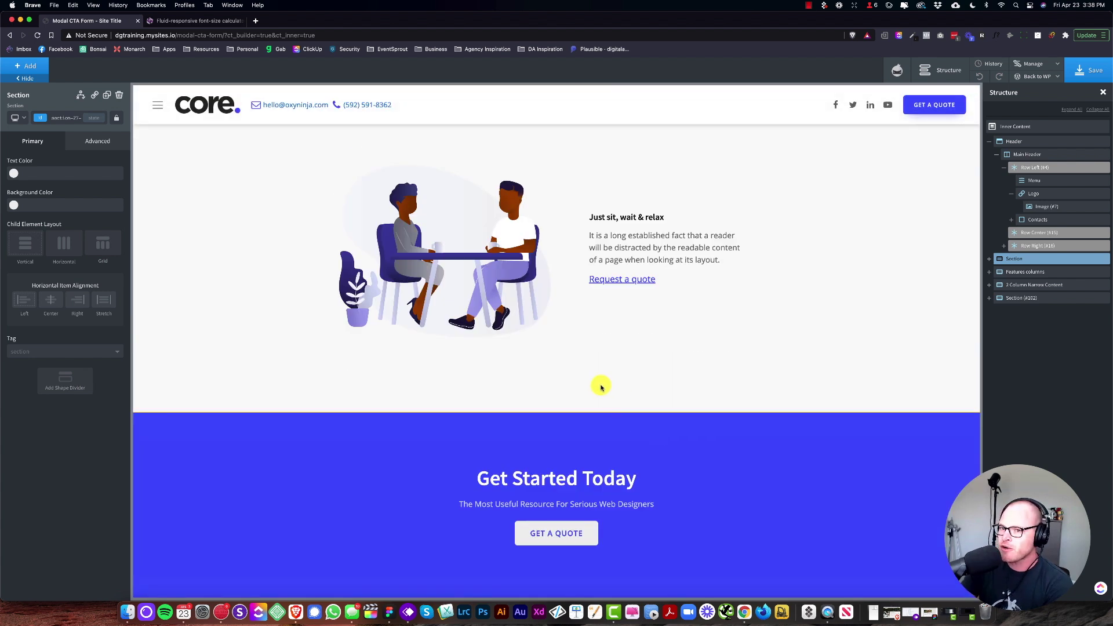
Add a Modal component to the page and move it below the last section in the structure
left_click(32, 67)
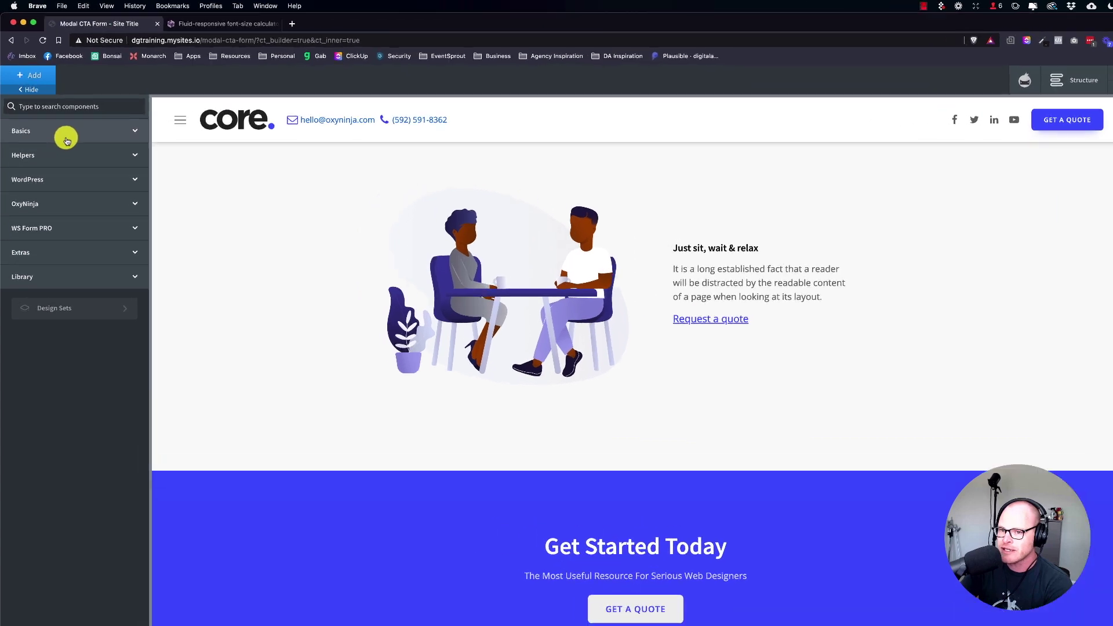
left_click(61, 109)
type("modal")
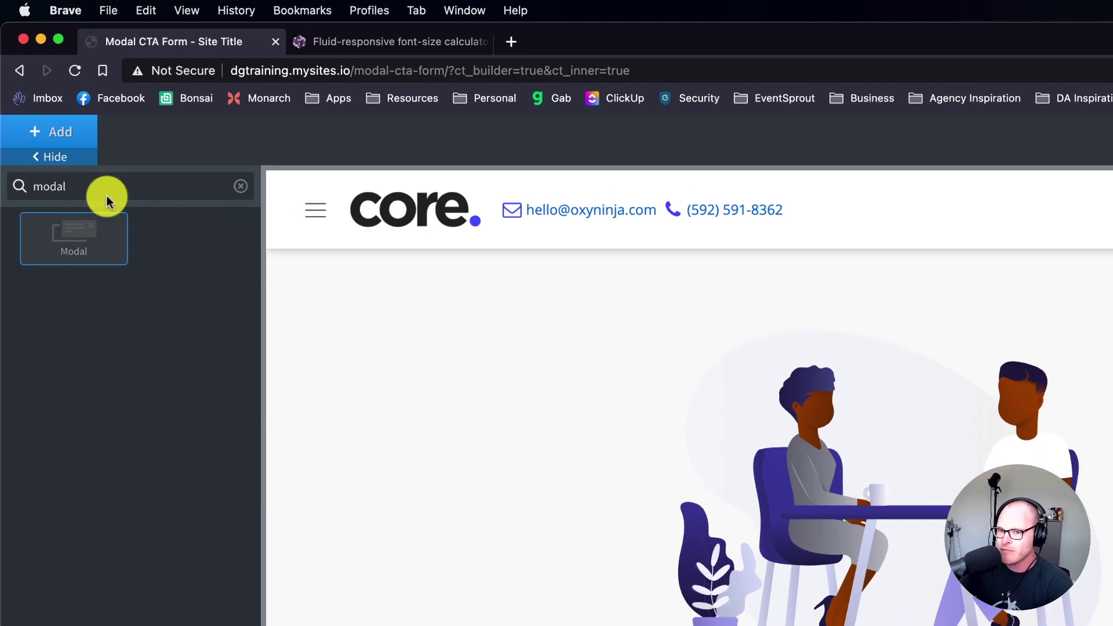
left_click(100, 250)
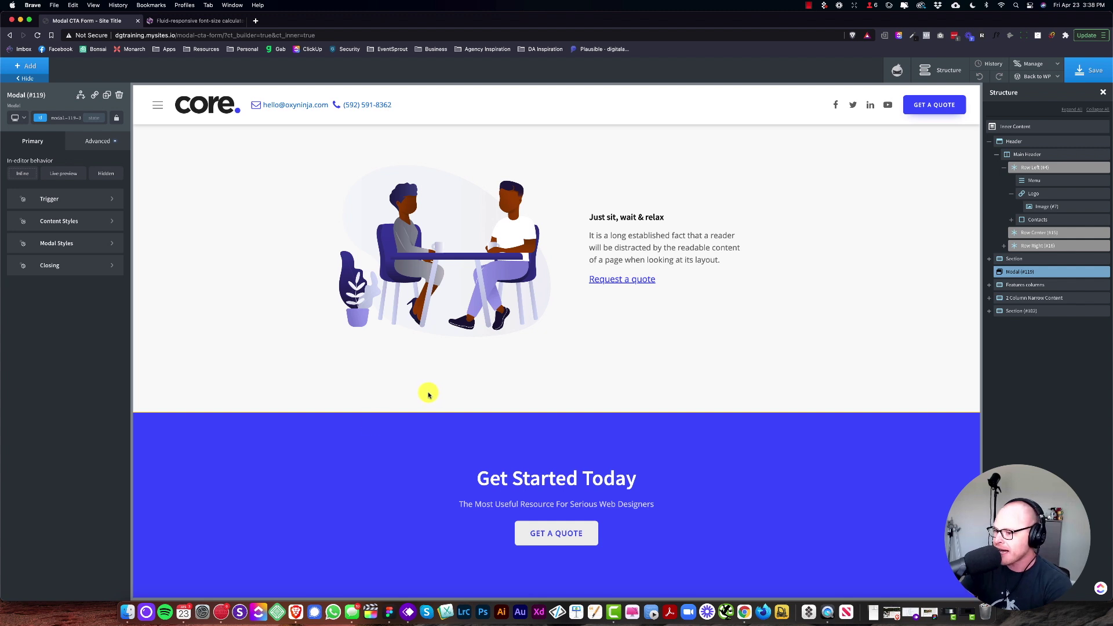
scroll(708, 464, "up", 2)
scroll(707, 464, "down", 2)
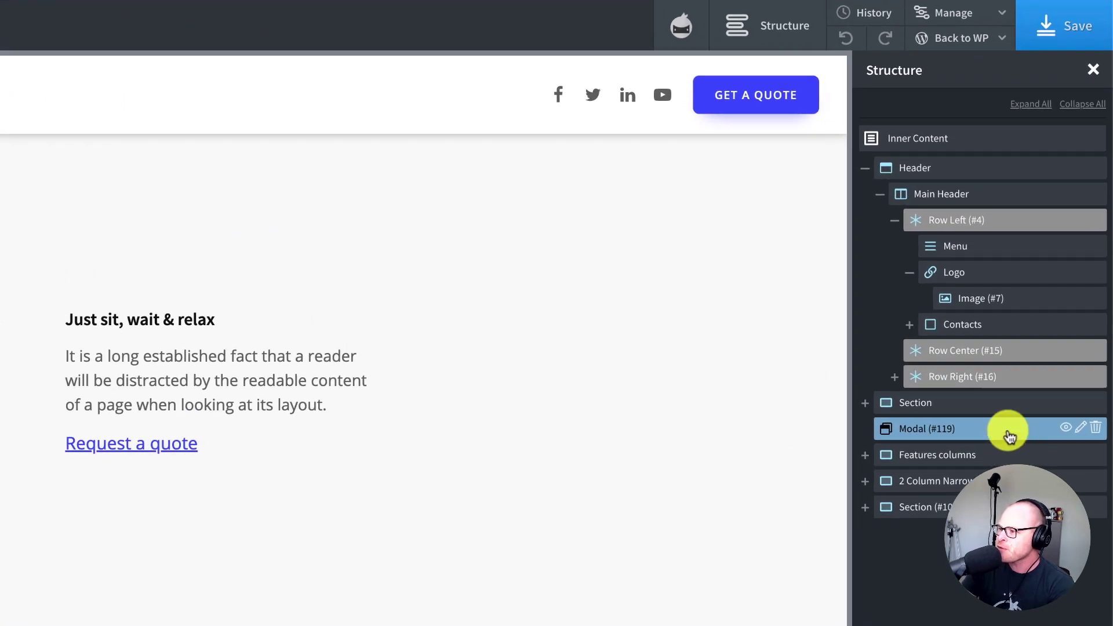
left_click_drag(971, 439, 927, 513)
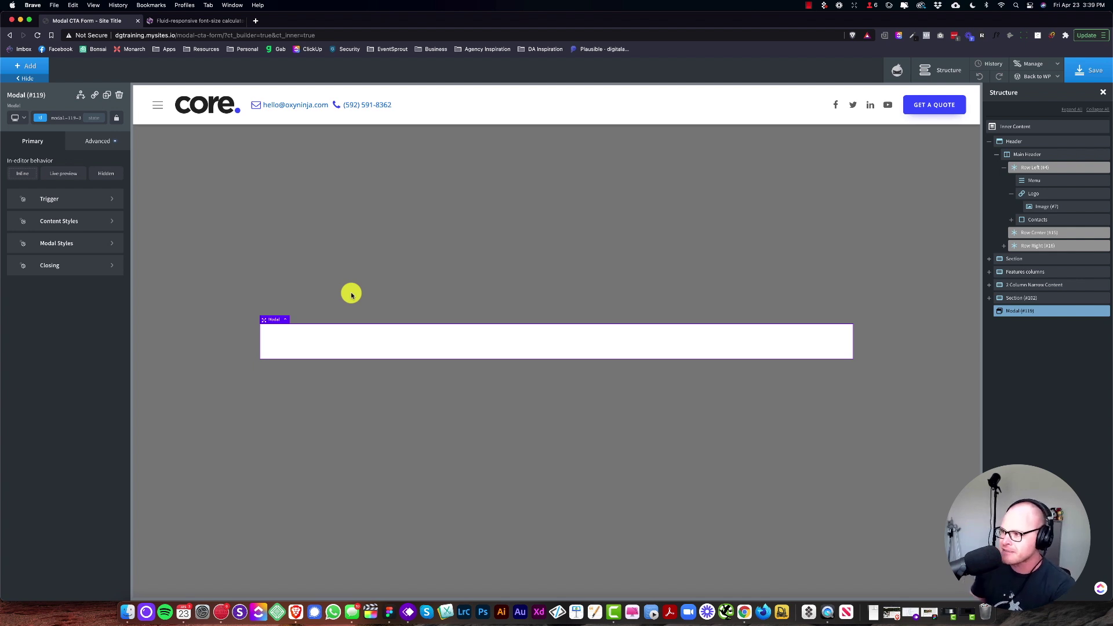
Set the modal's width to 100% and its maximum width to 1100 px for all devices
left_click(93, 143)
left_click(80, 186)
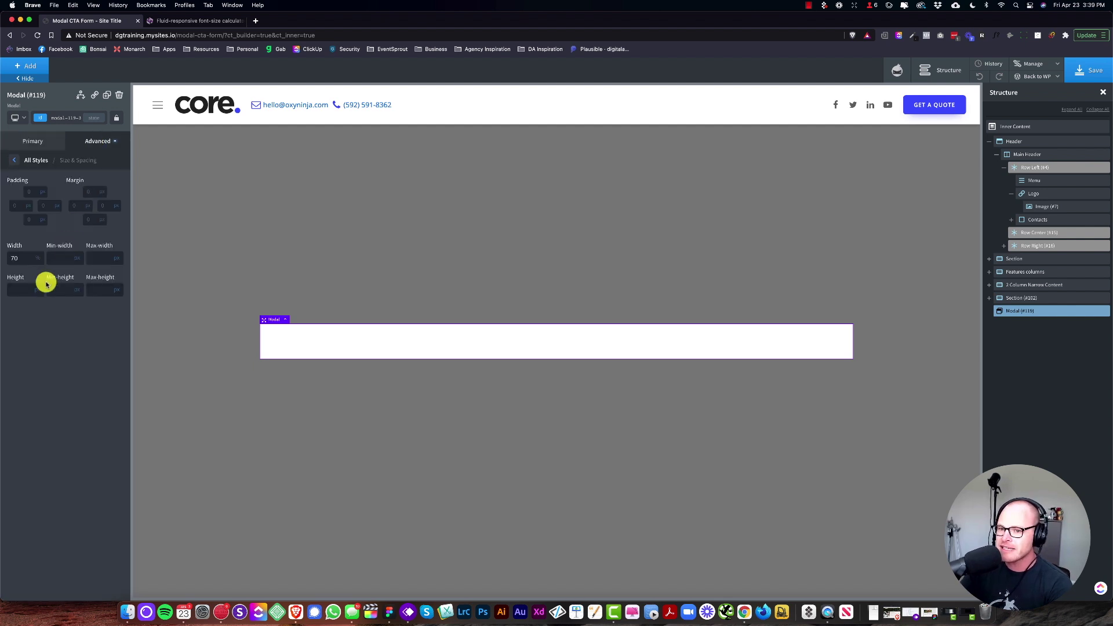
double_click(24, 257)
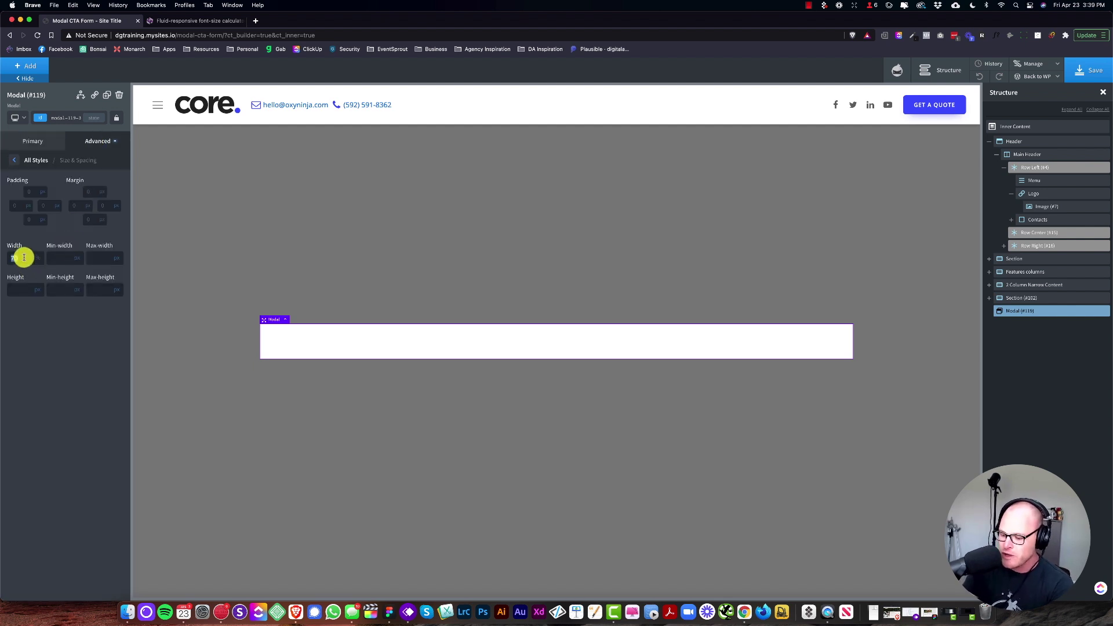
type("100")
left_click(106, 256)
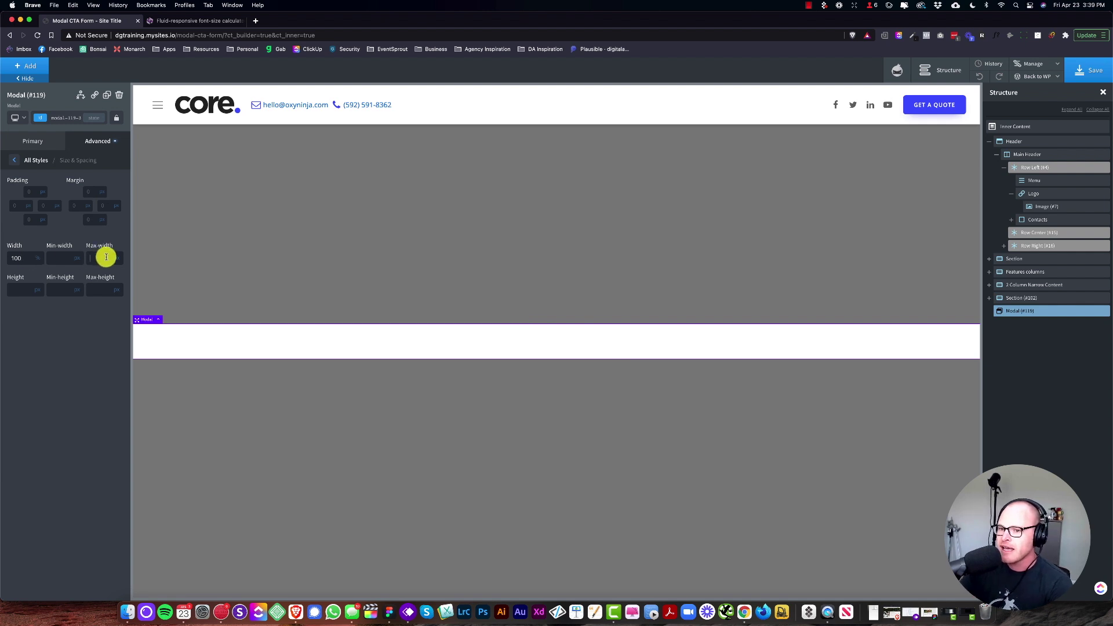
type("1")
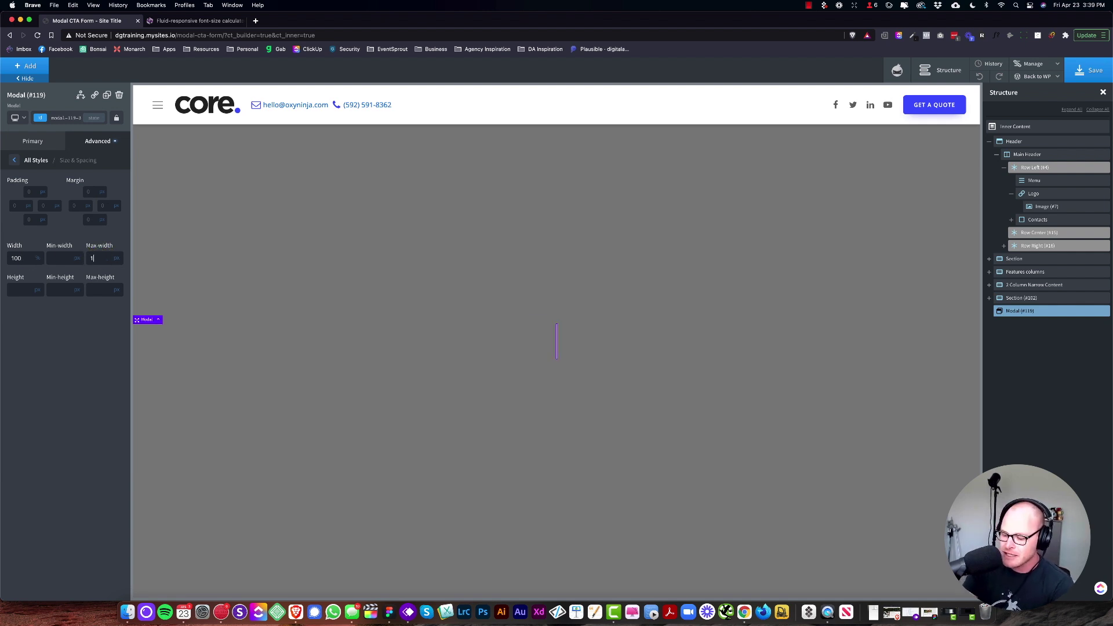
type("100")
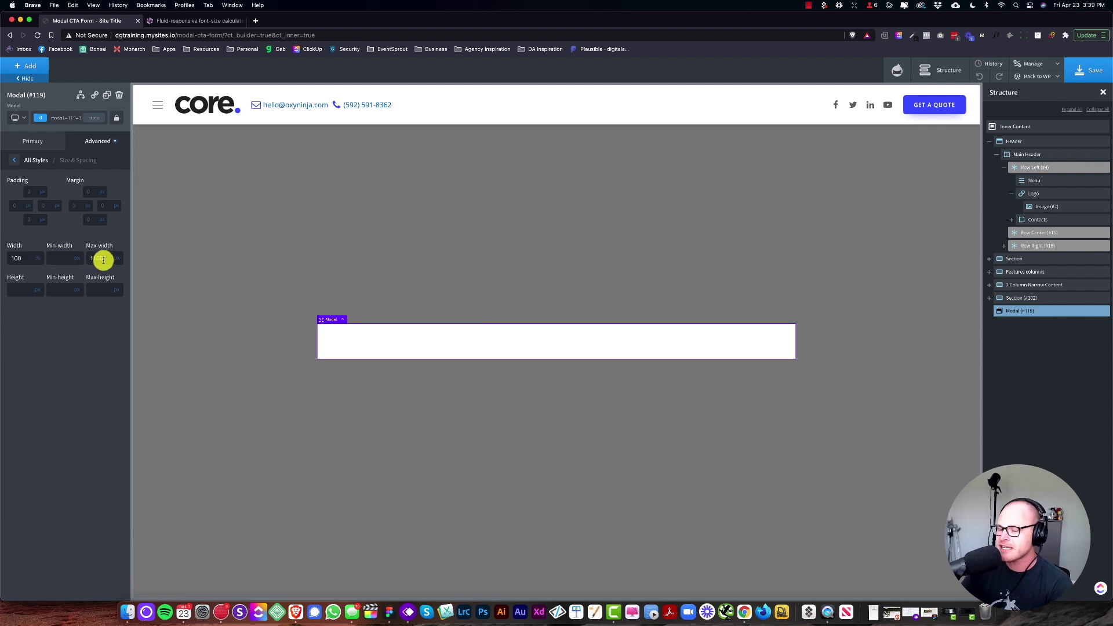
Check the modal's width in the less than 480px view, and return to the all devices view
left_click(15, 120)
left_click(23, 181)
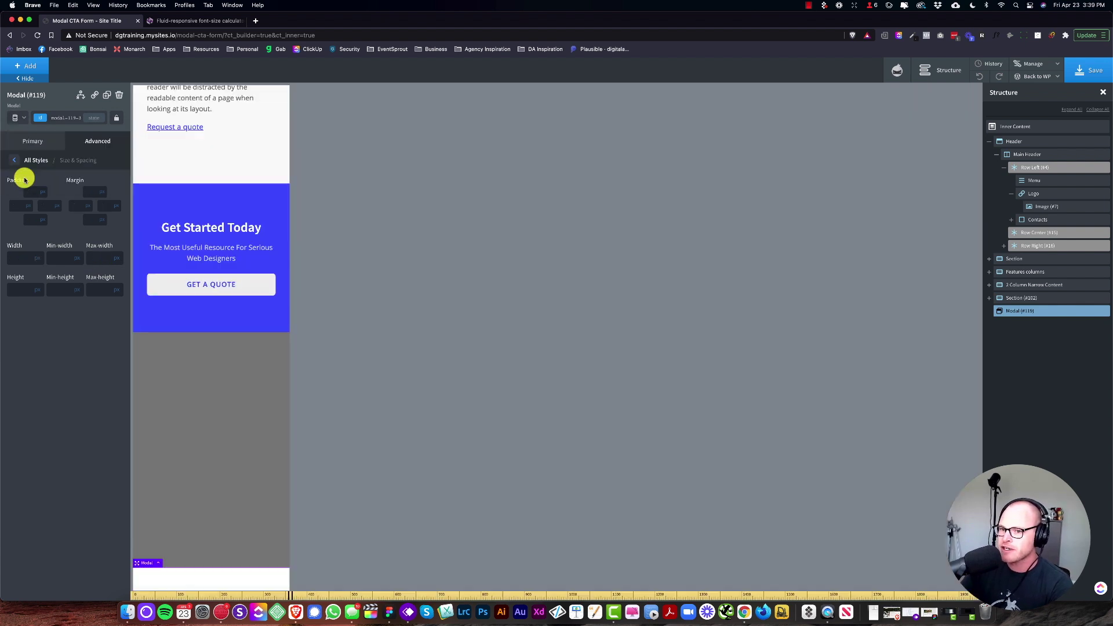
scroll(168, 346, "down", 5)
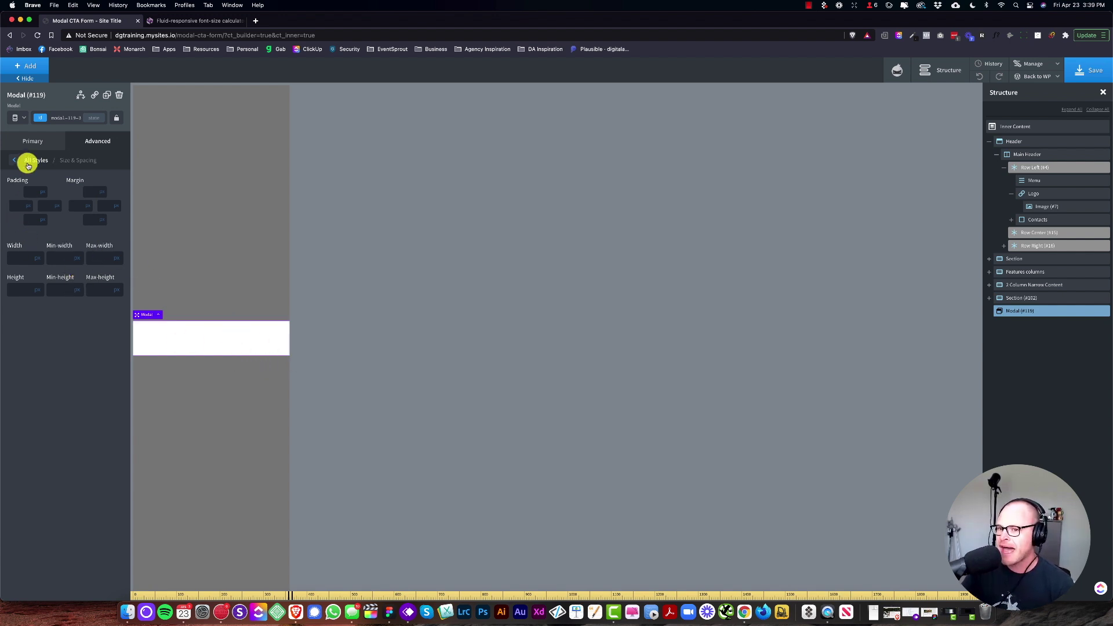
left_click(16, 118)
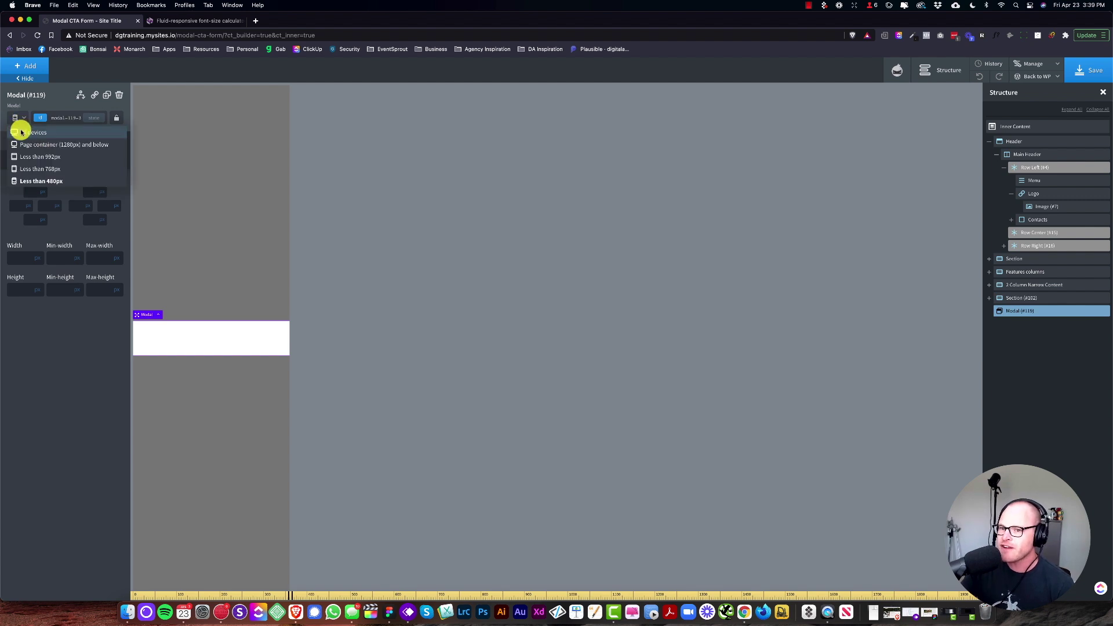
left_click(20, 130)
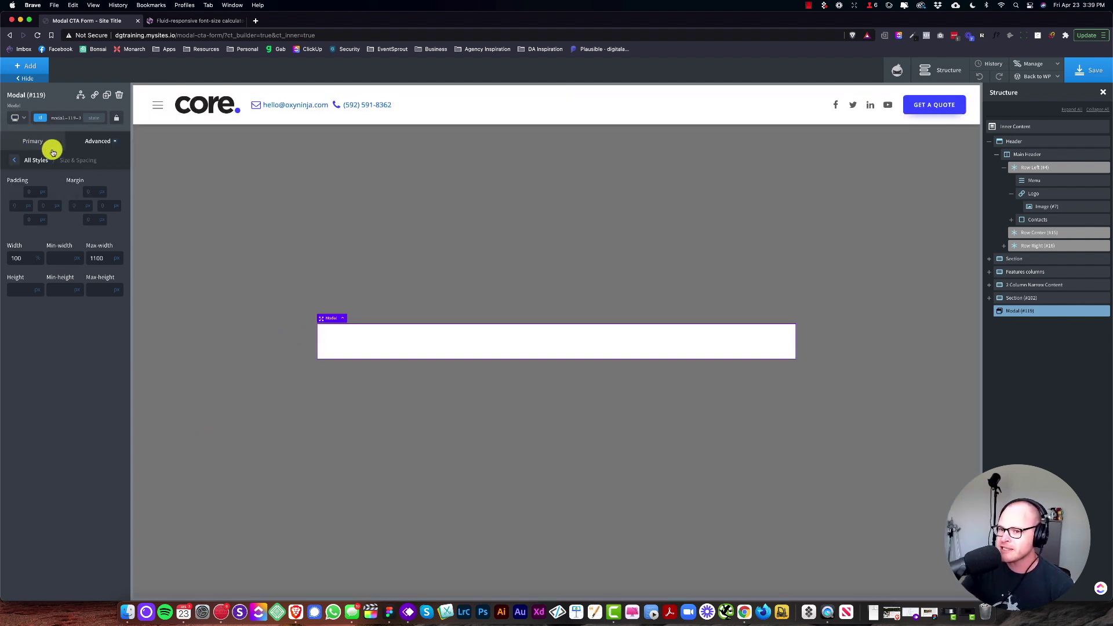
Set the modal's width to 90% for the page container and below breakpoint
left_click(16, 118)
left_click(19, 148)
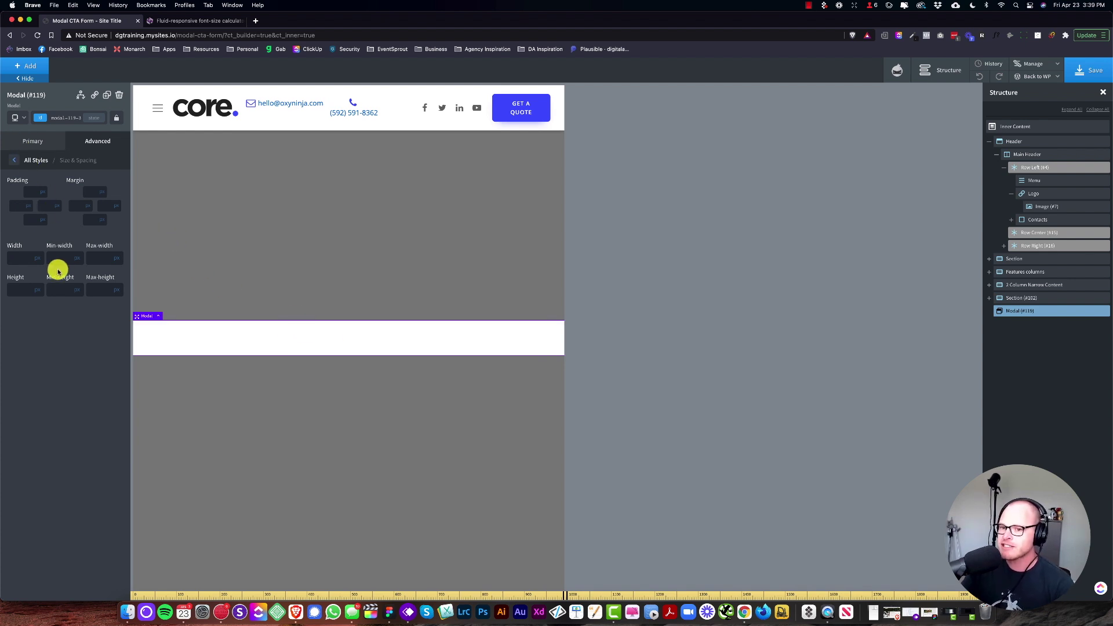
left_click(38, 258)
left_click(20, 258)
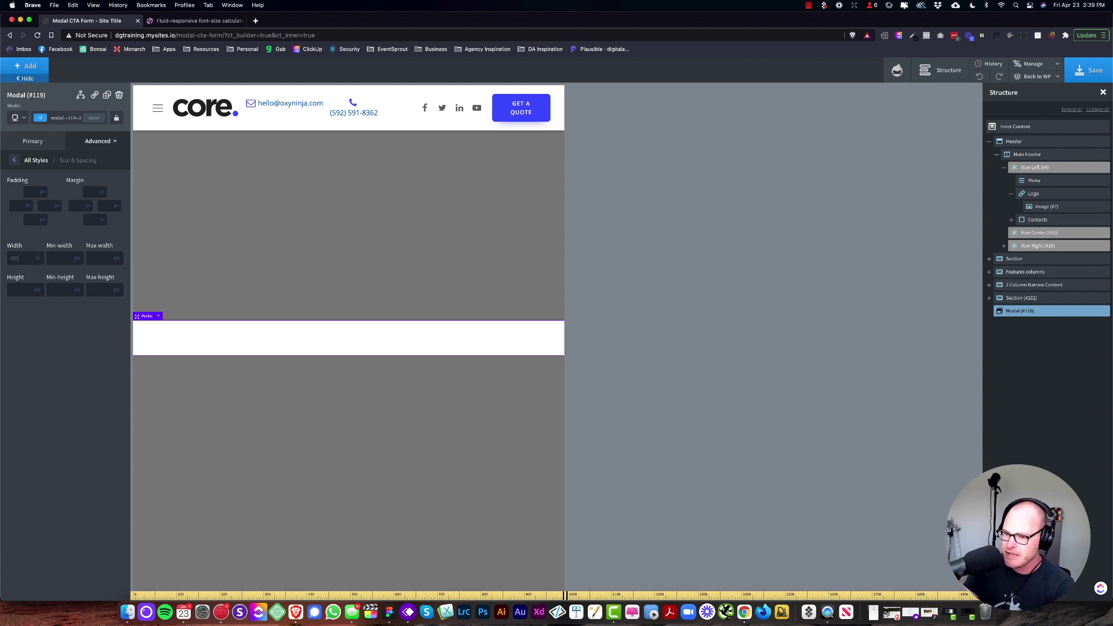
type("90")
Check the modal's side gaps at the less than 480px breakpoint, and switch back to all devices
left_click(12, 117)
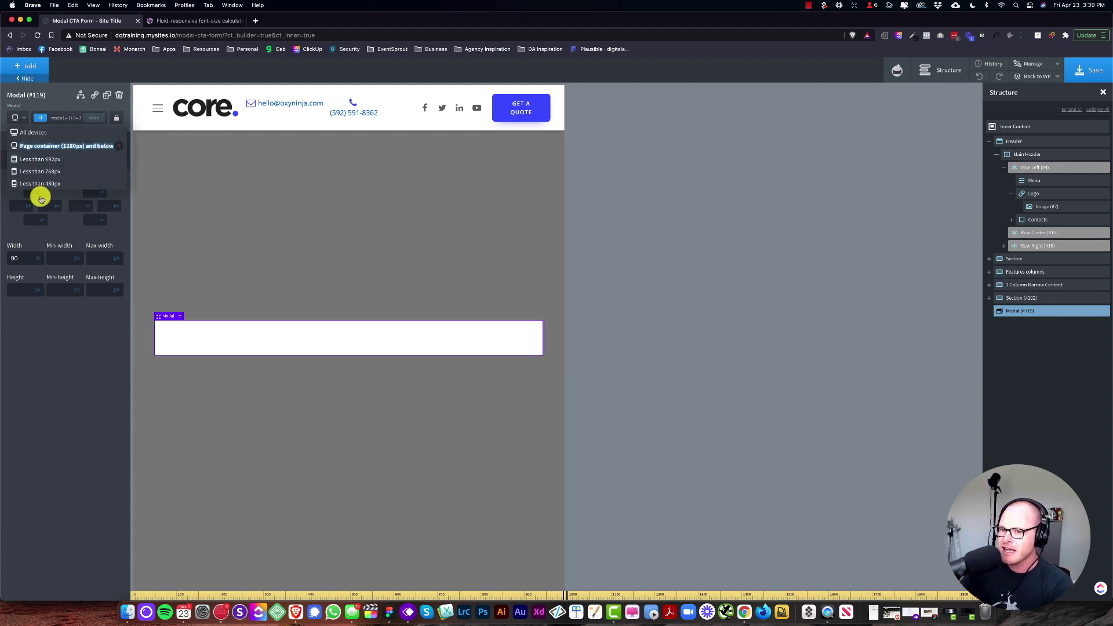
left_click(45, 182)
scroll(203, 346, "down", 5)
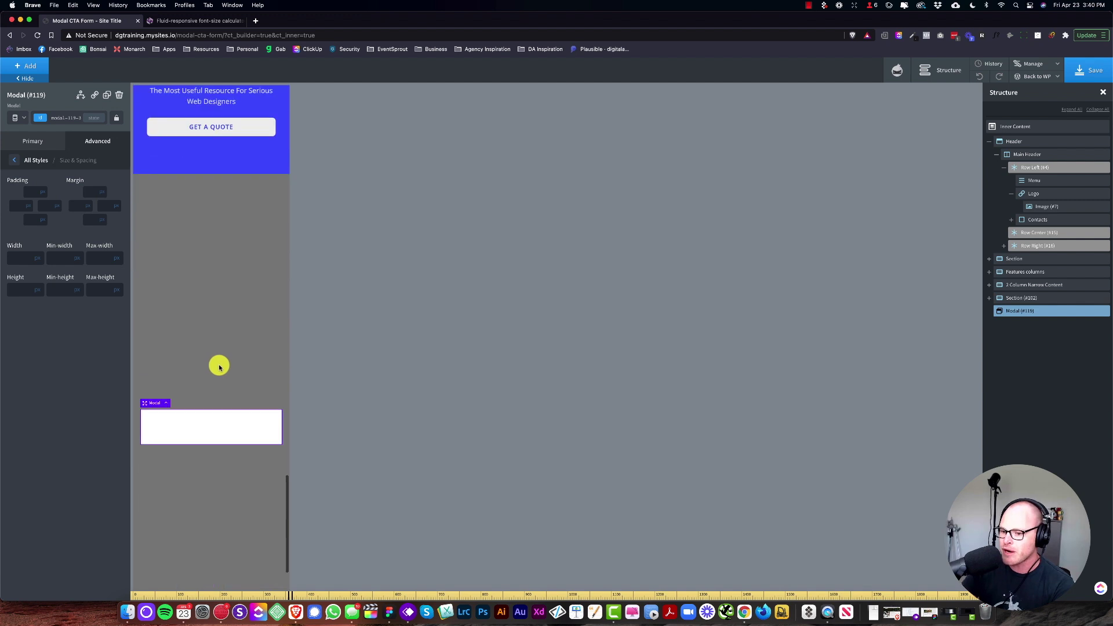
left_click(18, 121)
left_click(23, 132)
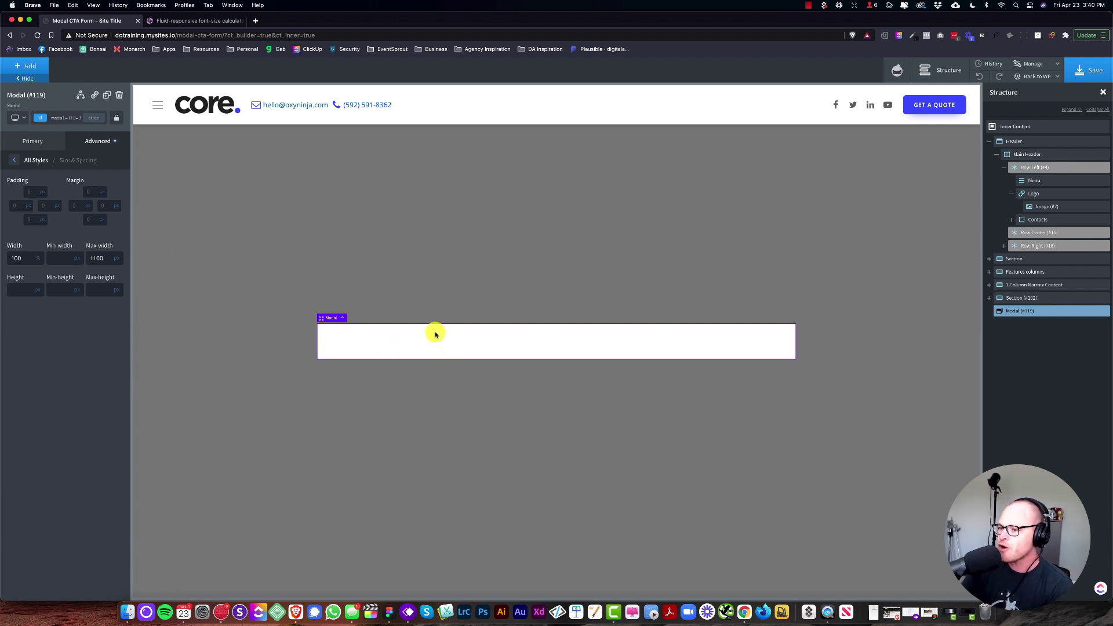
left_click(43, 71)
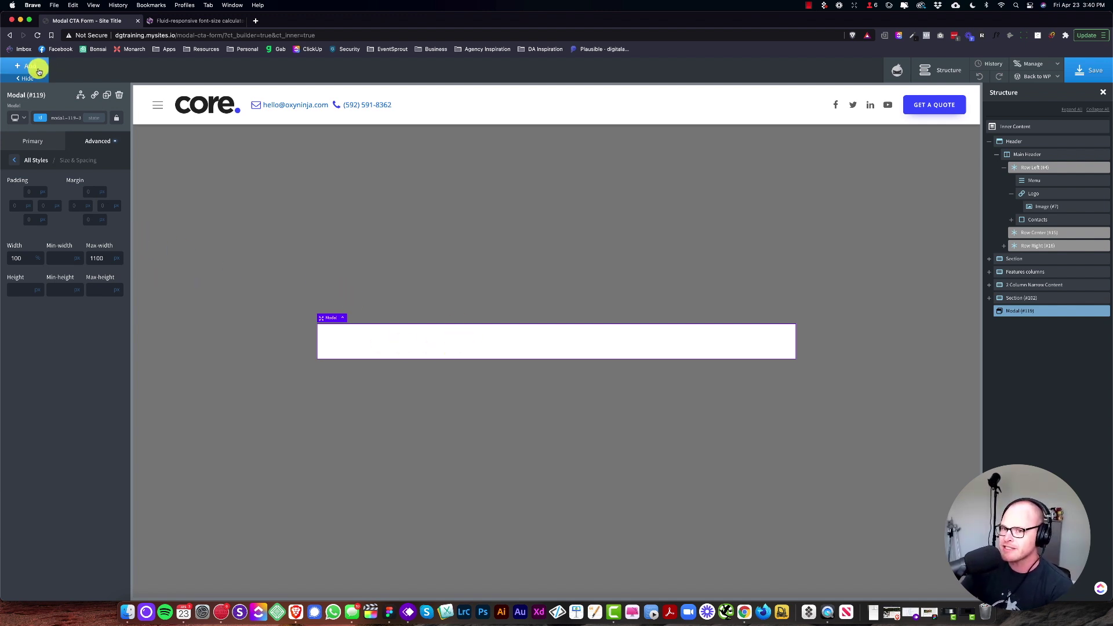
type("beac")
key("BackSpace")
key("BackSpace")
key("BackSpace")
type("head")
left_click(52, 119)
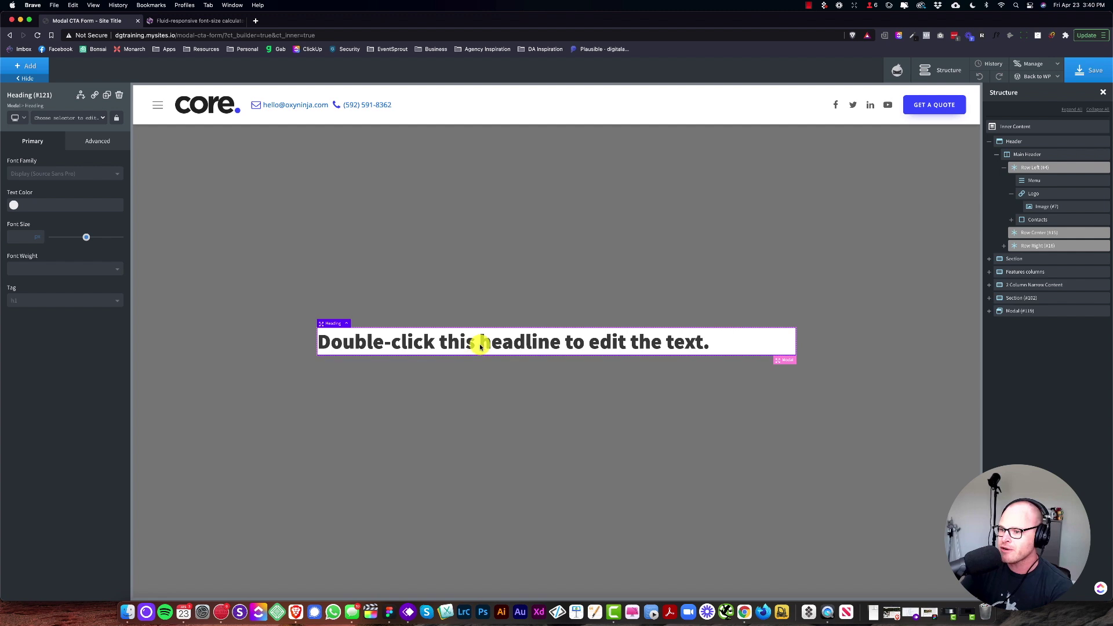
left_click(122, 95)
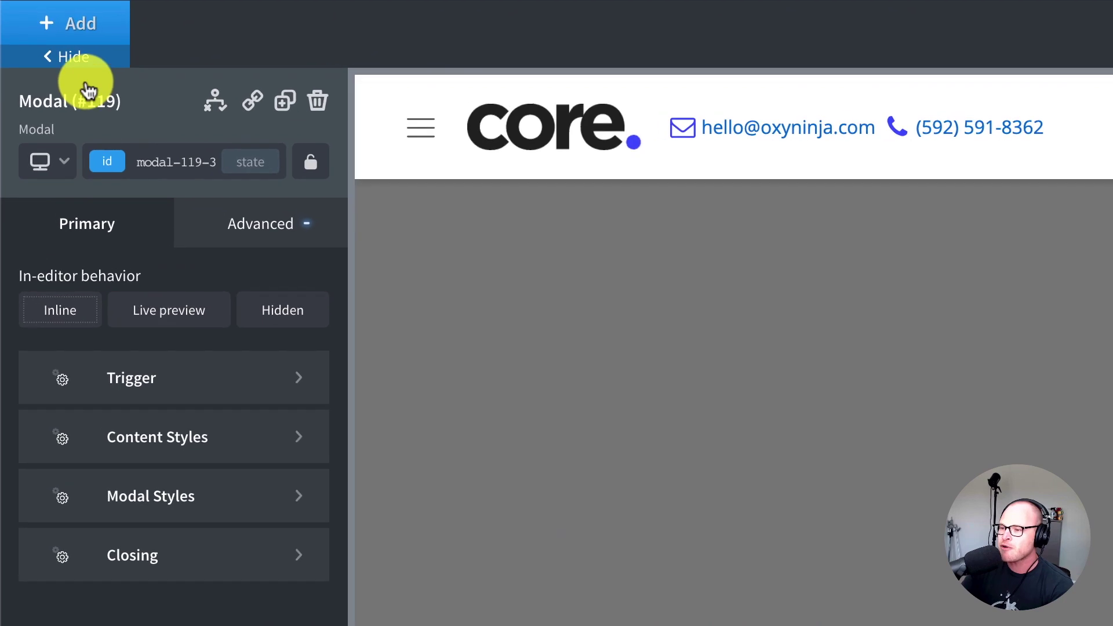
Add a Div inside the modal and assign it the class c-columns-2-3
left_click(87, 43)
type("div")
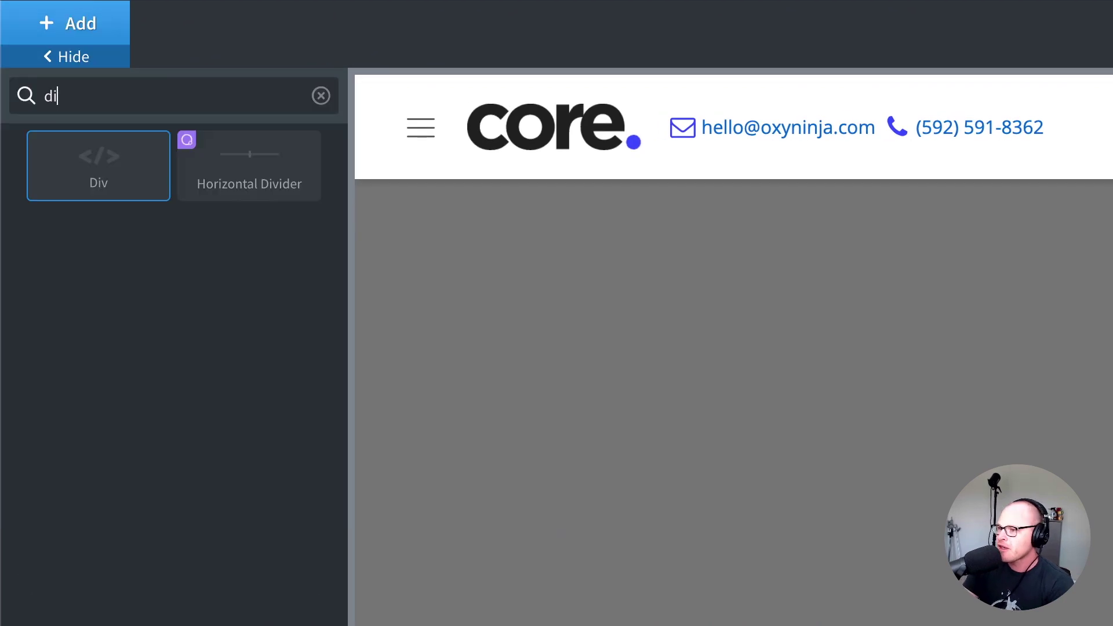
key("Return")
left_click(191, 165)
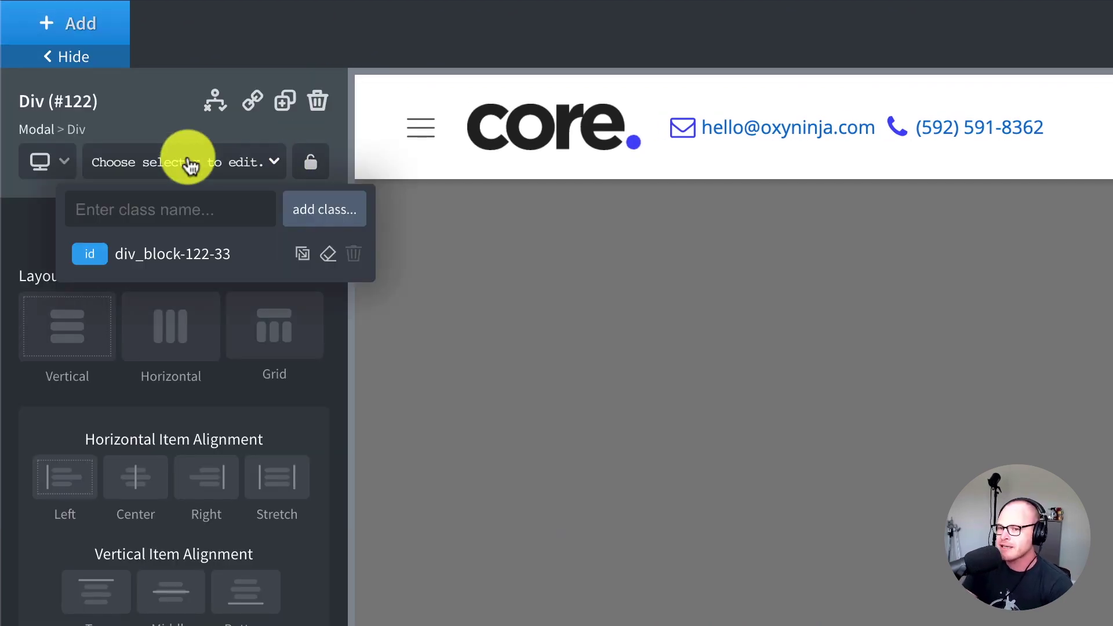
type("columns-2-3")
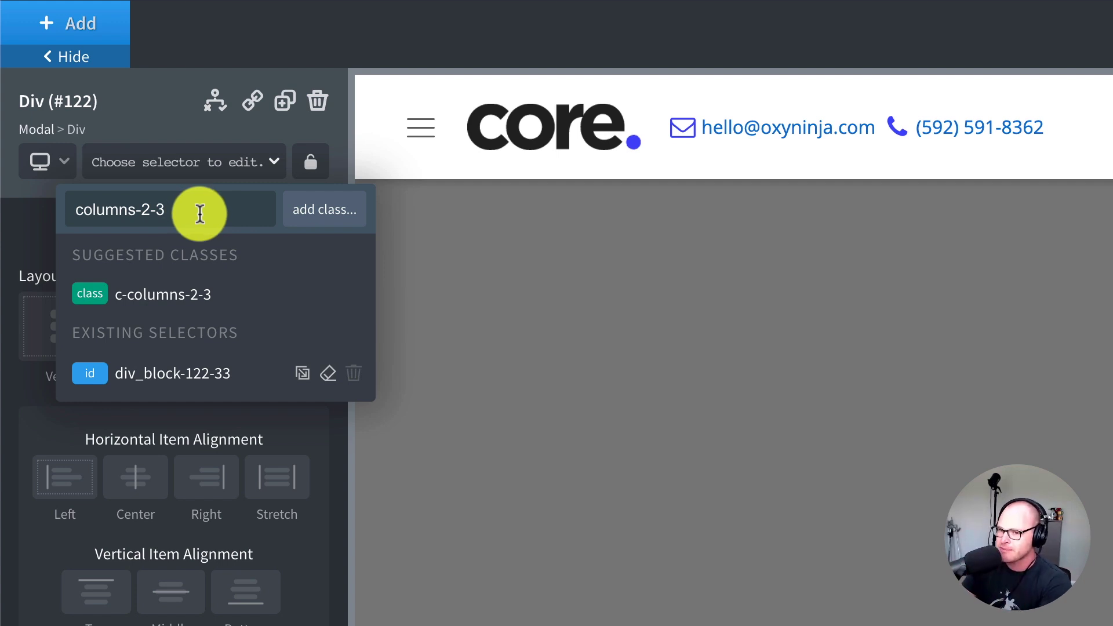
left_click(191, 294)
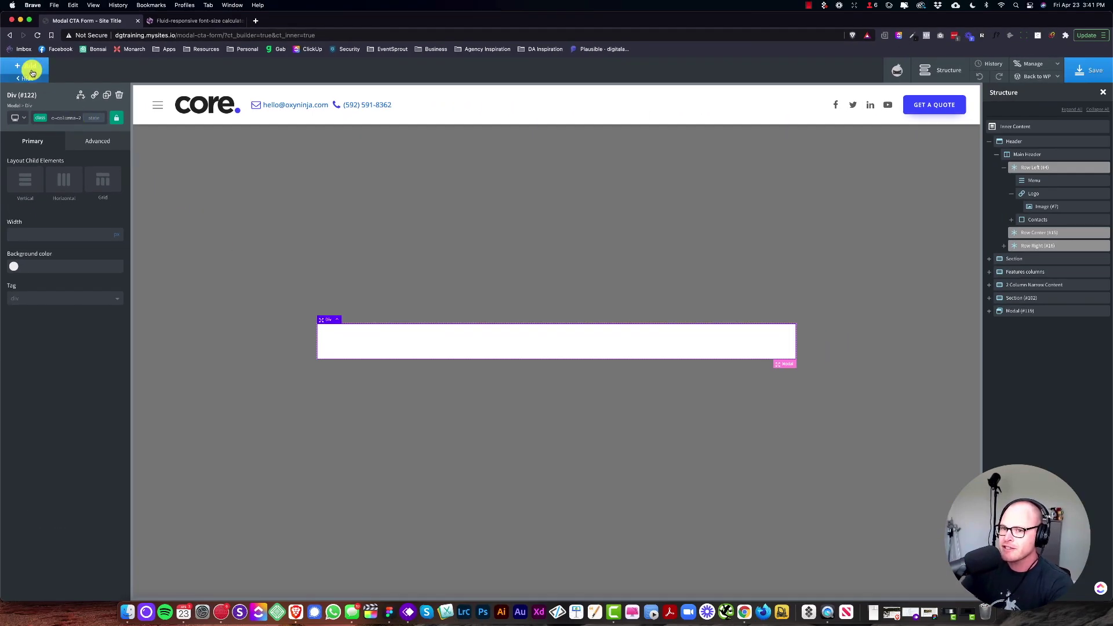
Add two Divs inside the modal's column Div and select the first one
left_click(32, 72)
type("div")
left_click(34, 126)
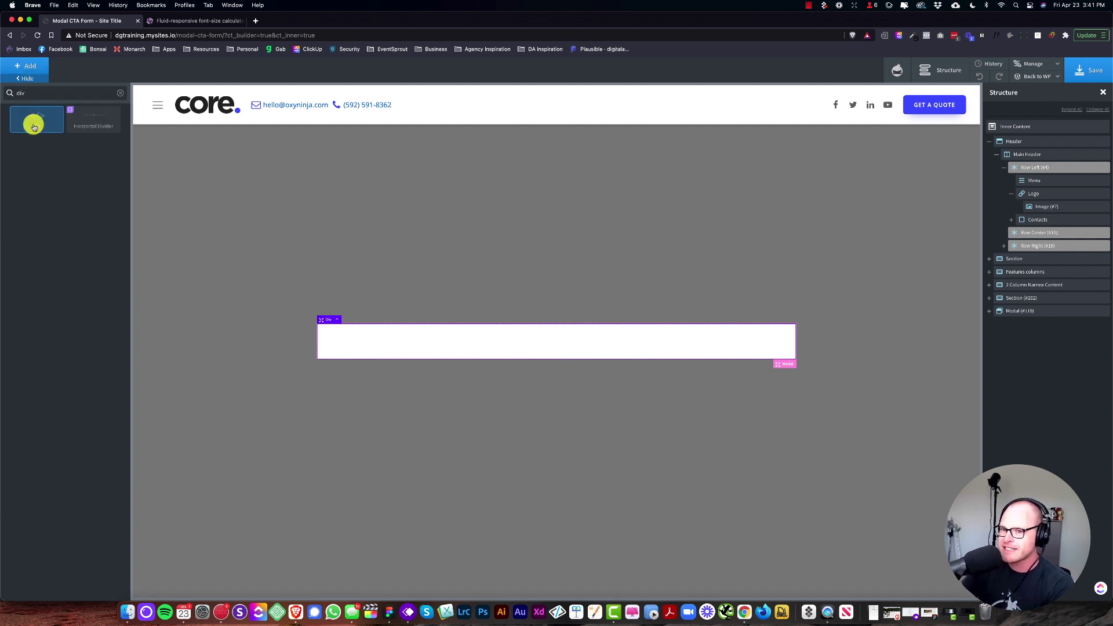
left_click(398, 351)
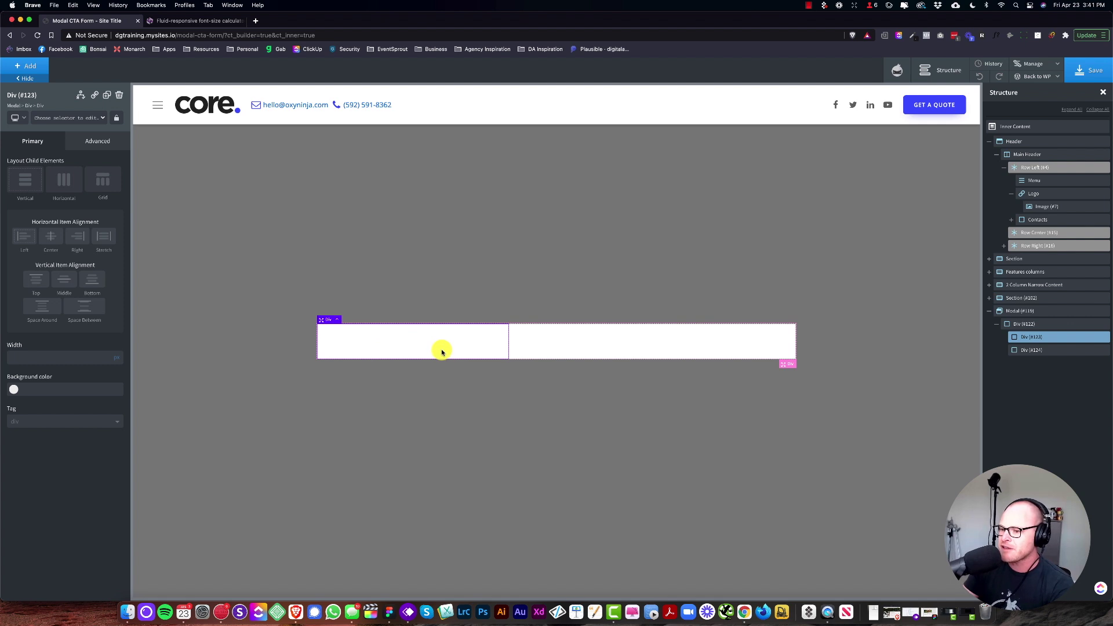
Add an Image element to the first column Div of the modal
left_click(626, 343)
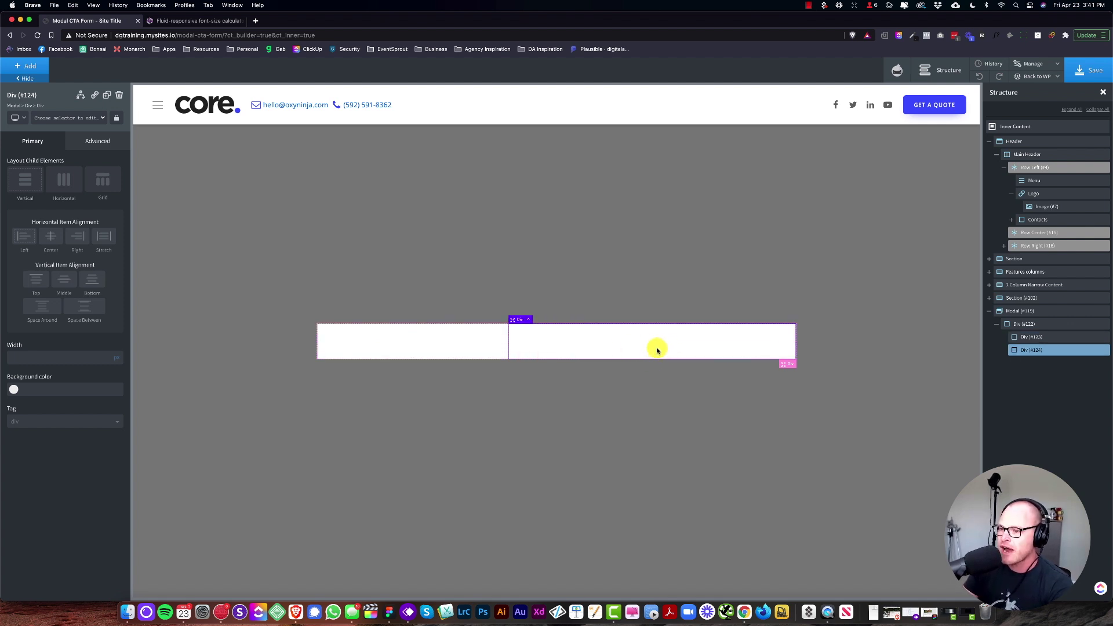
left_click(487, 342)
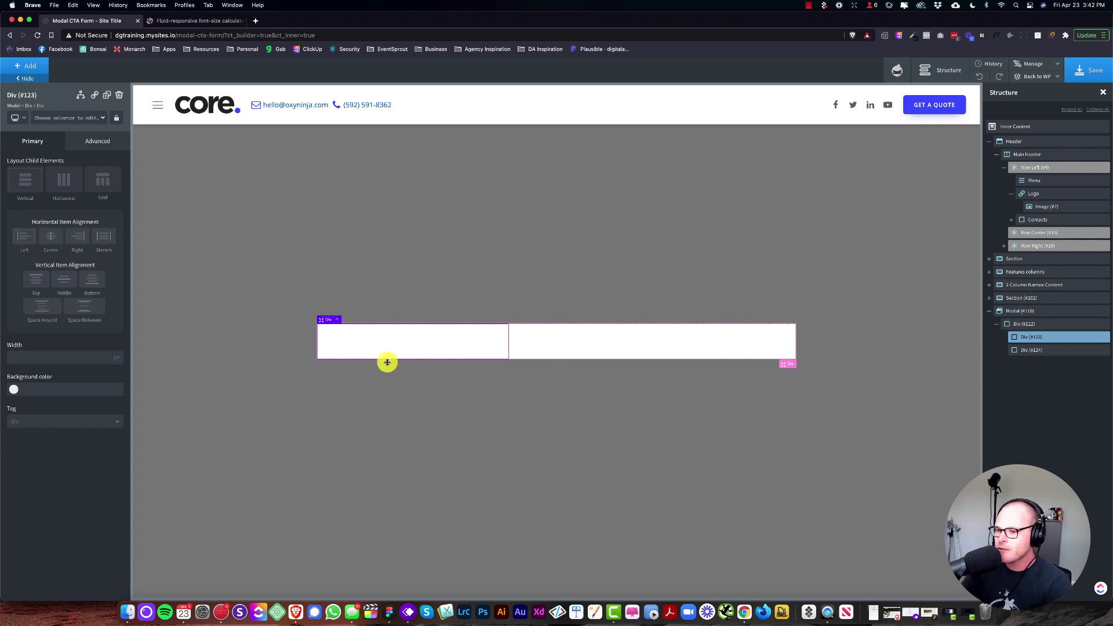
left_click(46, 79)
type("imag")
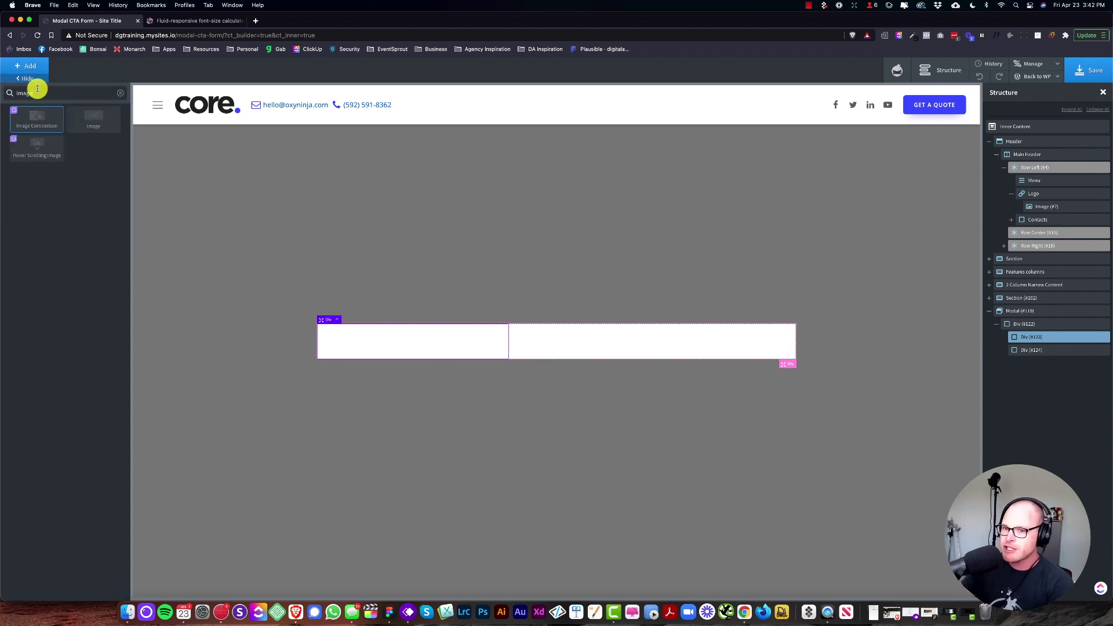
left_click(82, 116)
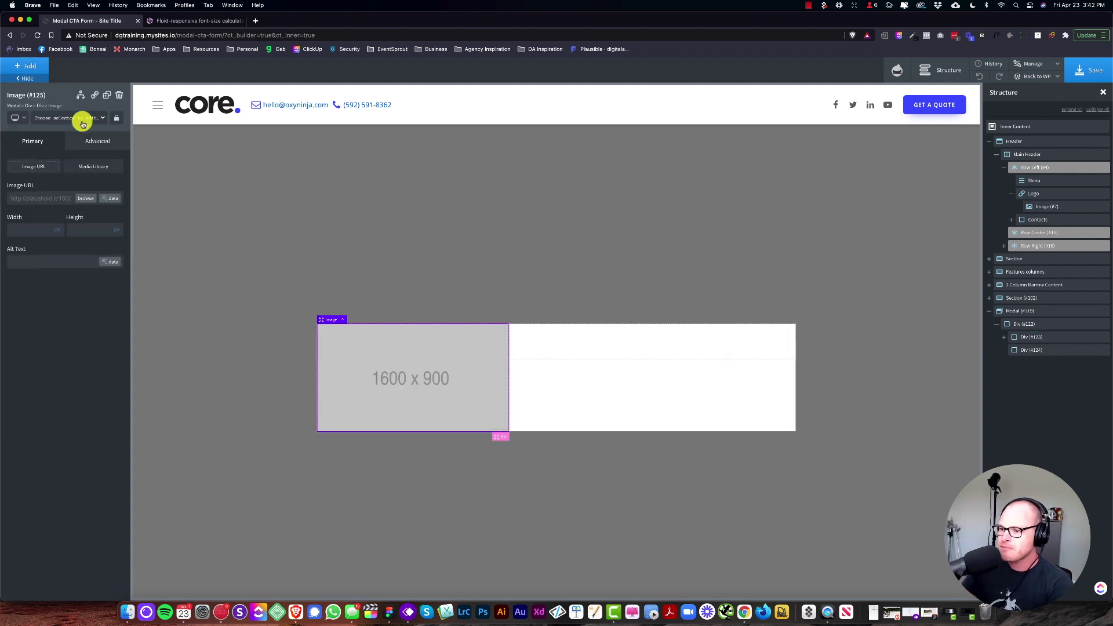
Add the core logo as a second image in the modal's first column, and insert a Div between the two images
left_click(38, 69)
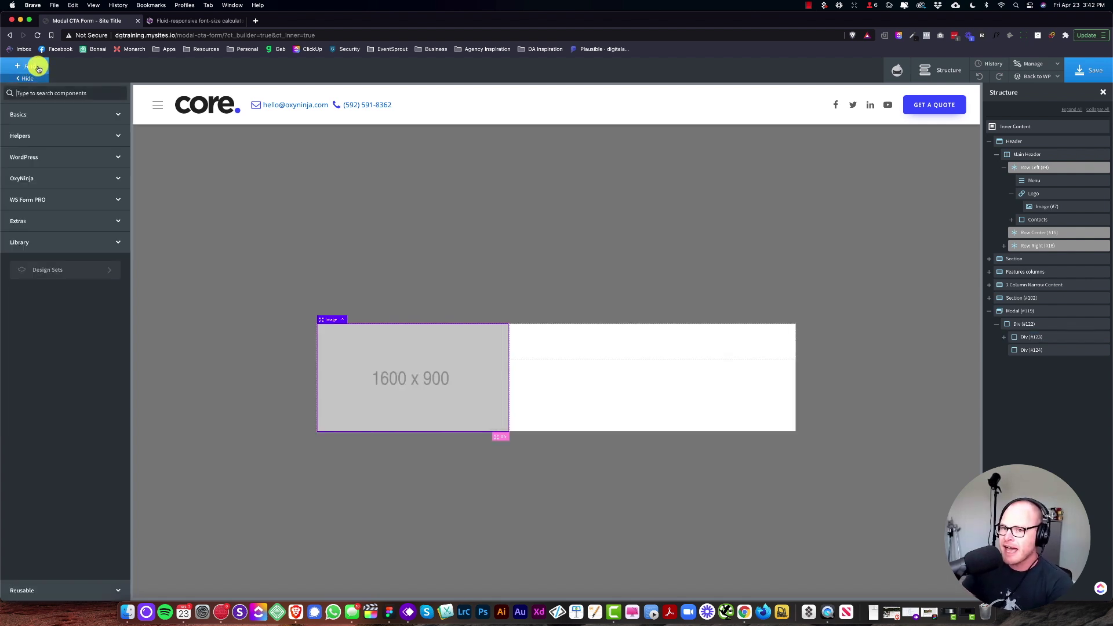
left_click(217, 105)
left_click(464, 390)
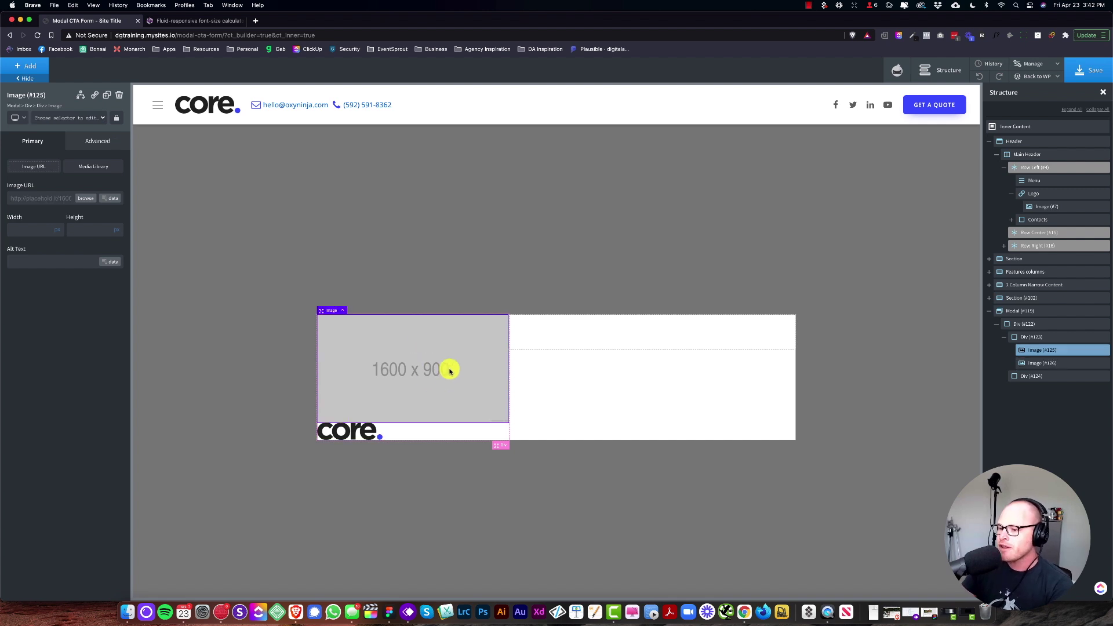
left_click(28, 66)
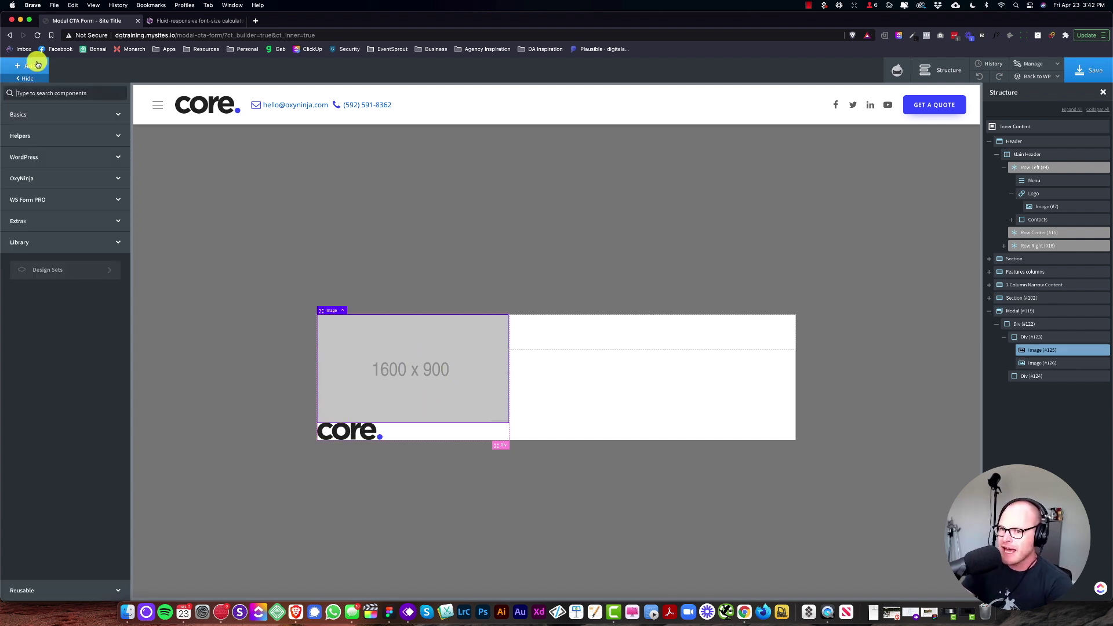
type("div")
left_click(37, 118)
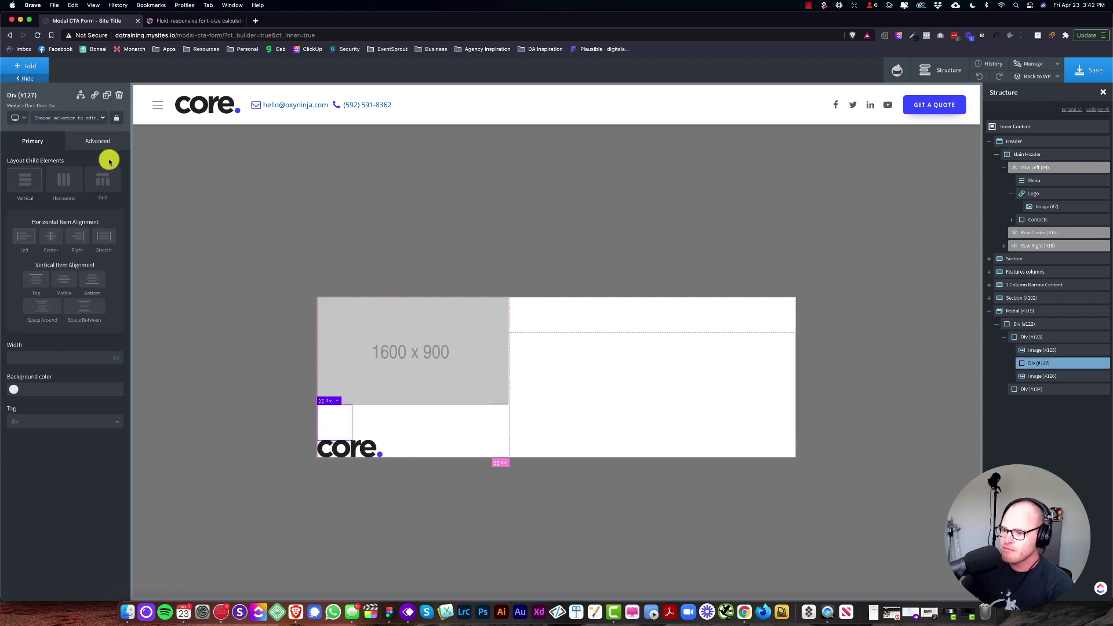
Fill the placeholder image with the media library photo of the woman at a desk, at full size
left_click(468, 382)
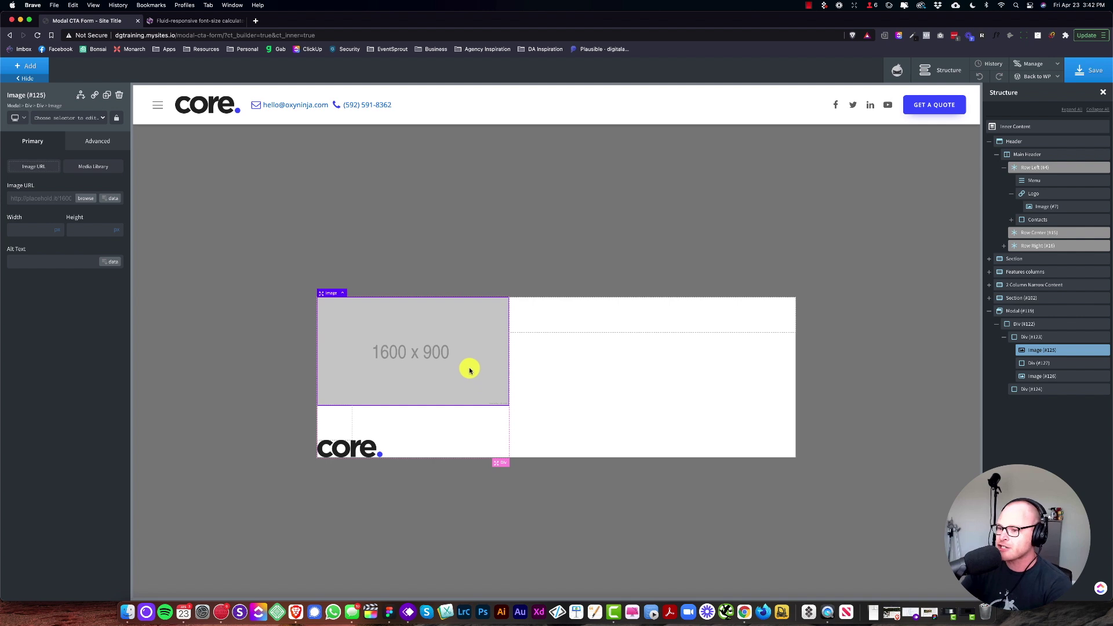
left_click(75, 167)
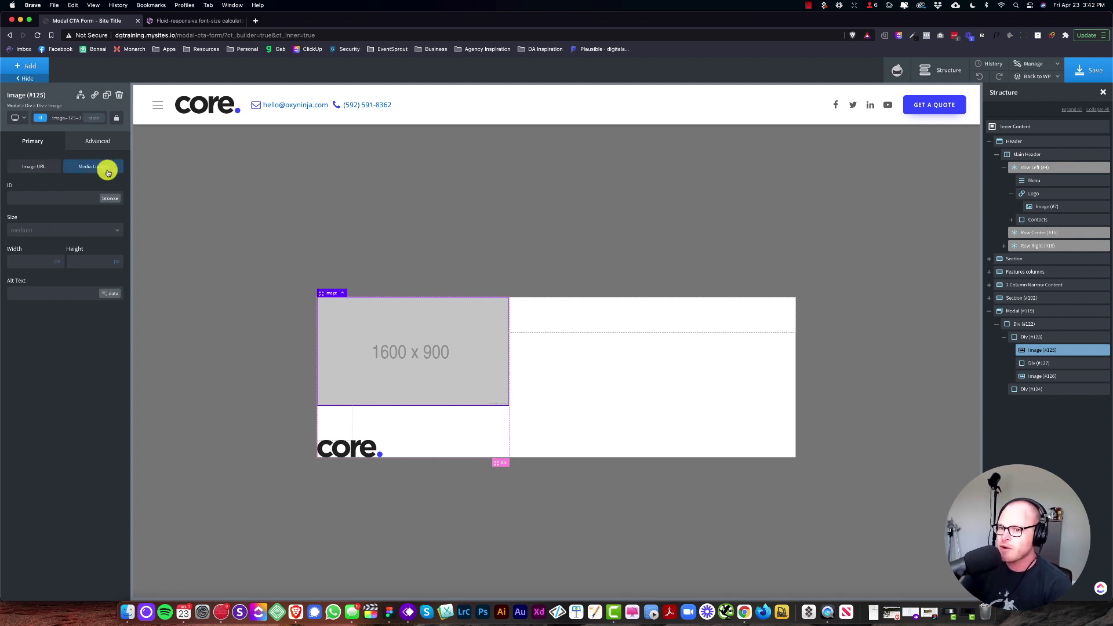
left_click(110, 198)
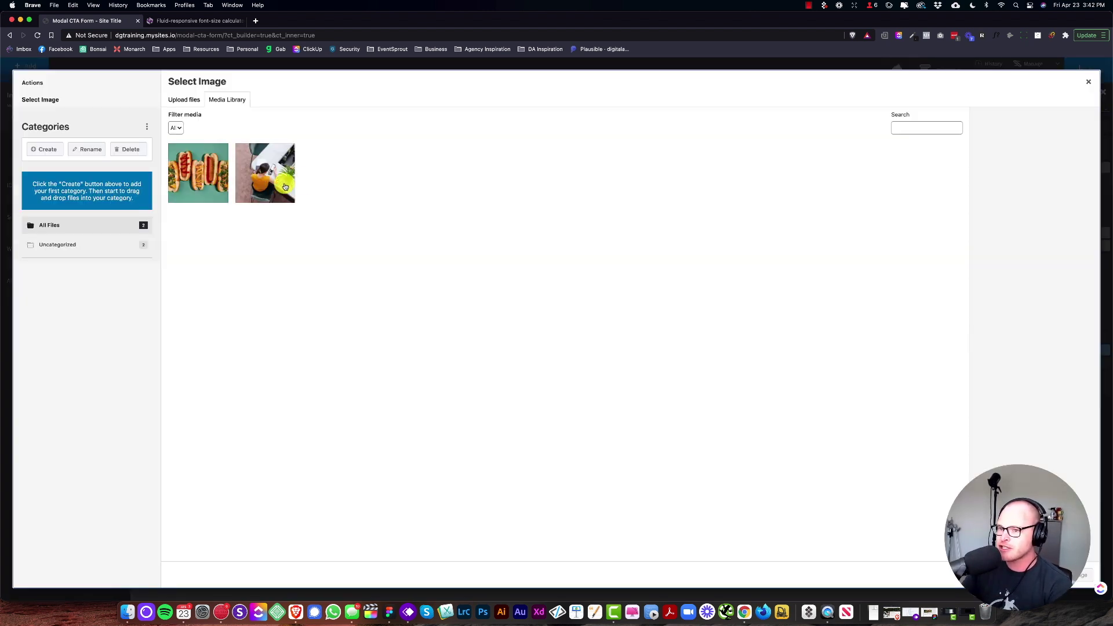
left_click(276, 181)
left_click(1078, 579)
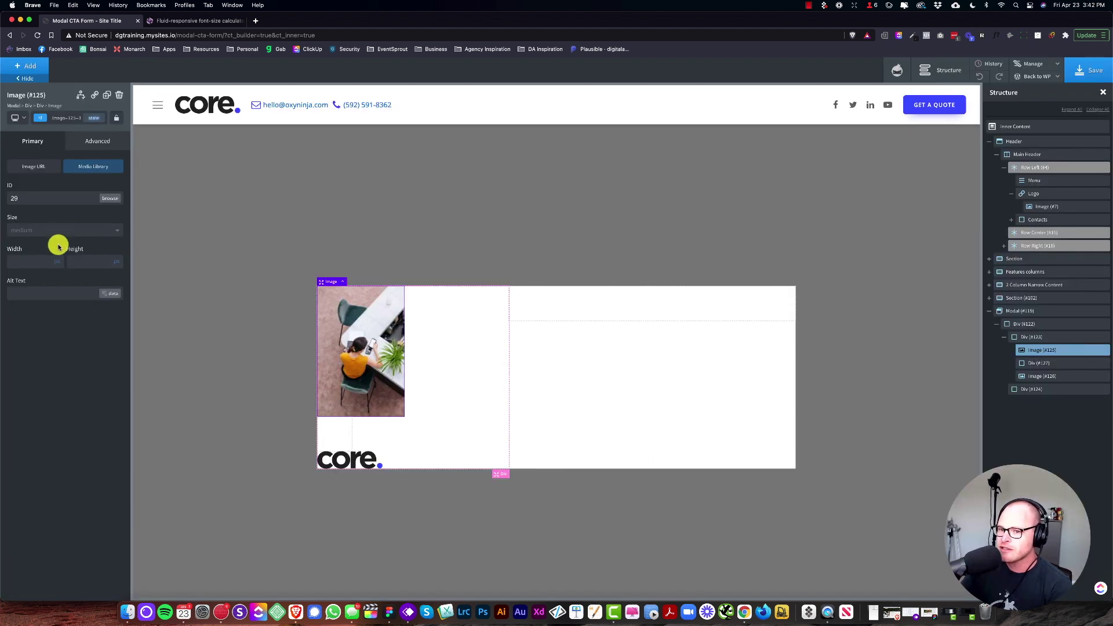
left_click(58, 231)
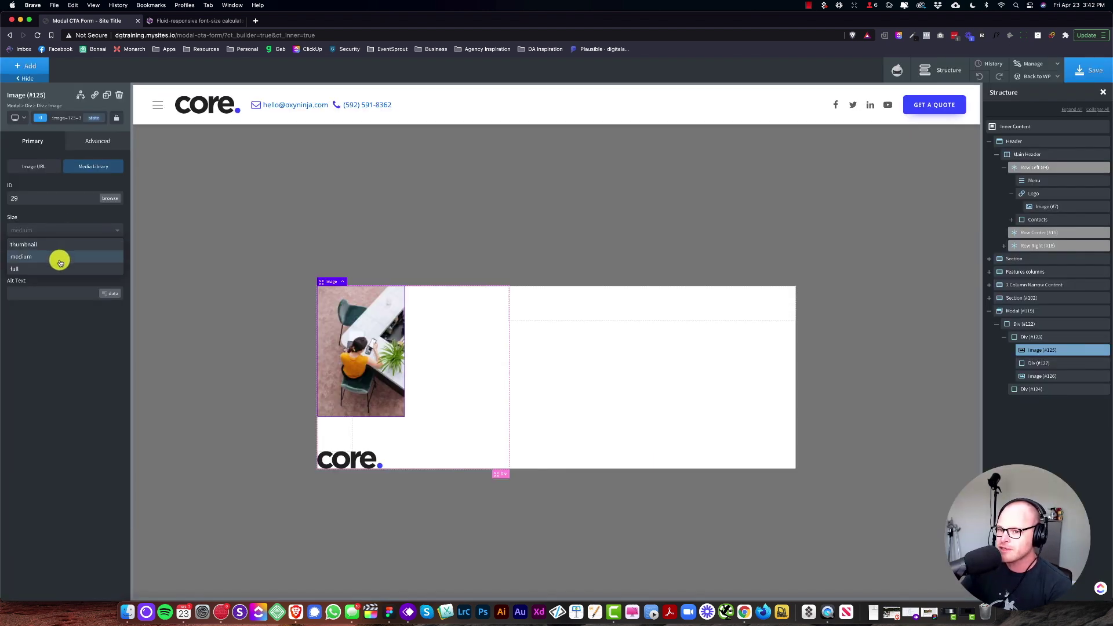
left_click(55, 267)
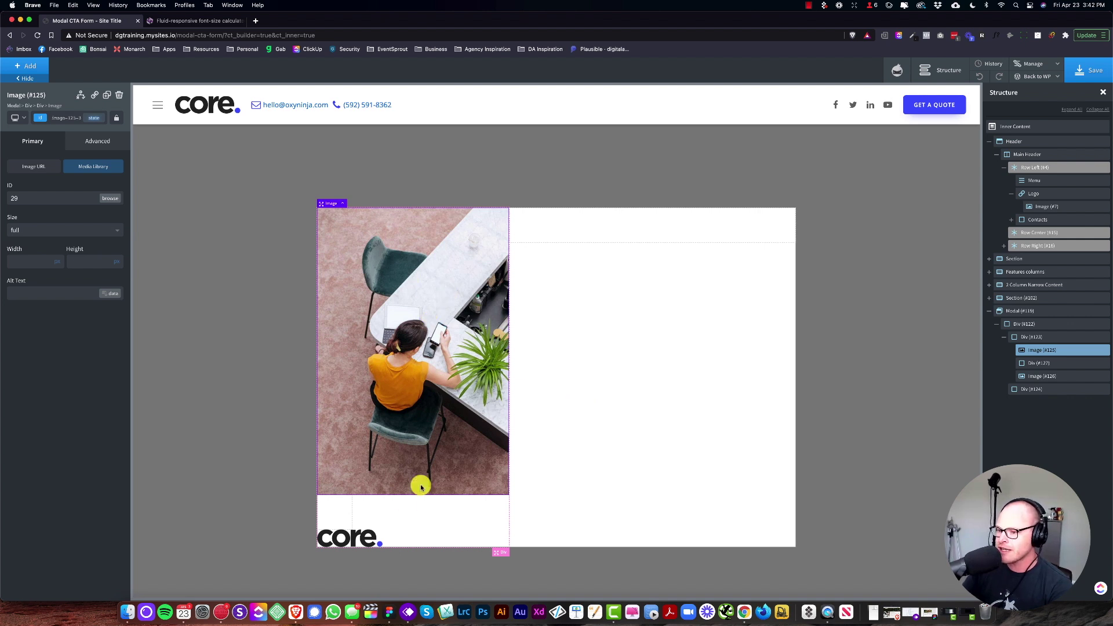
Set the position of the modal's first column Div to relative
left_click(339, 510)
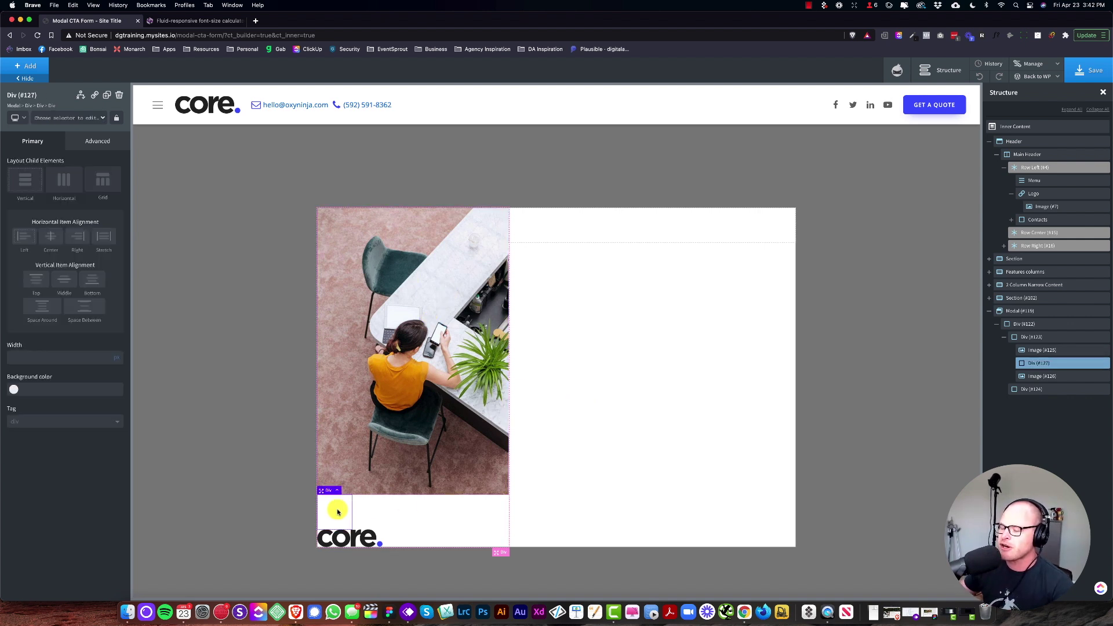
left_click(345, 538)
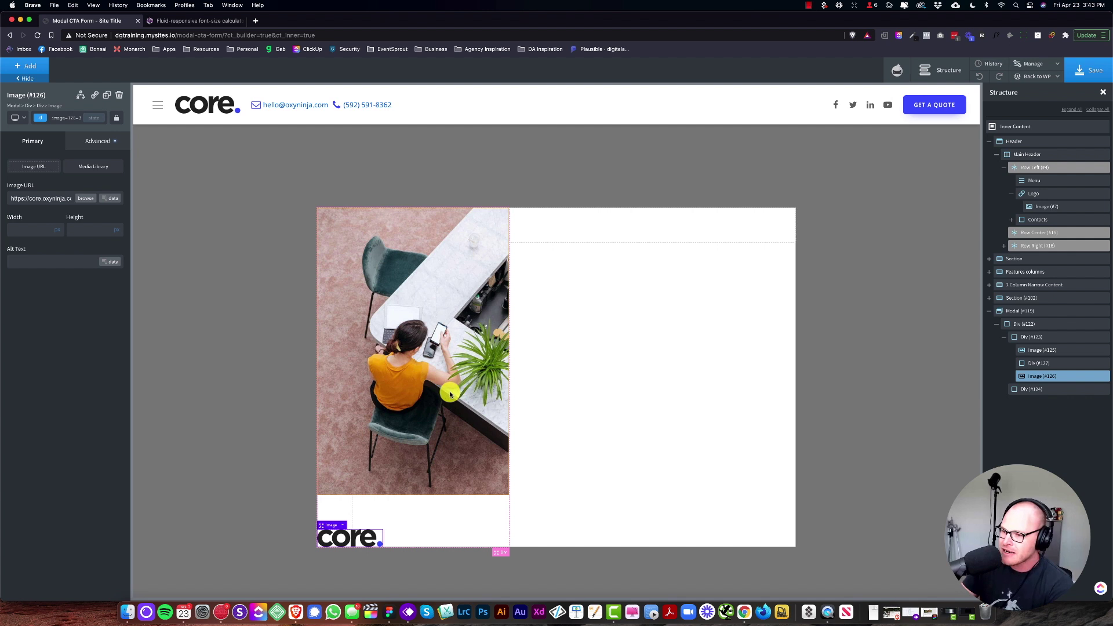
left_click(471, 355)
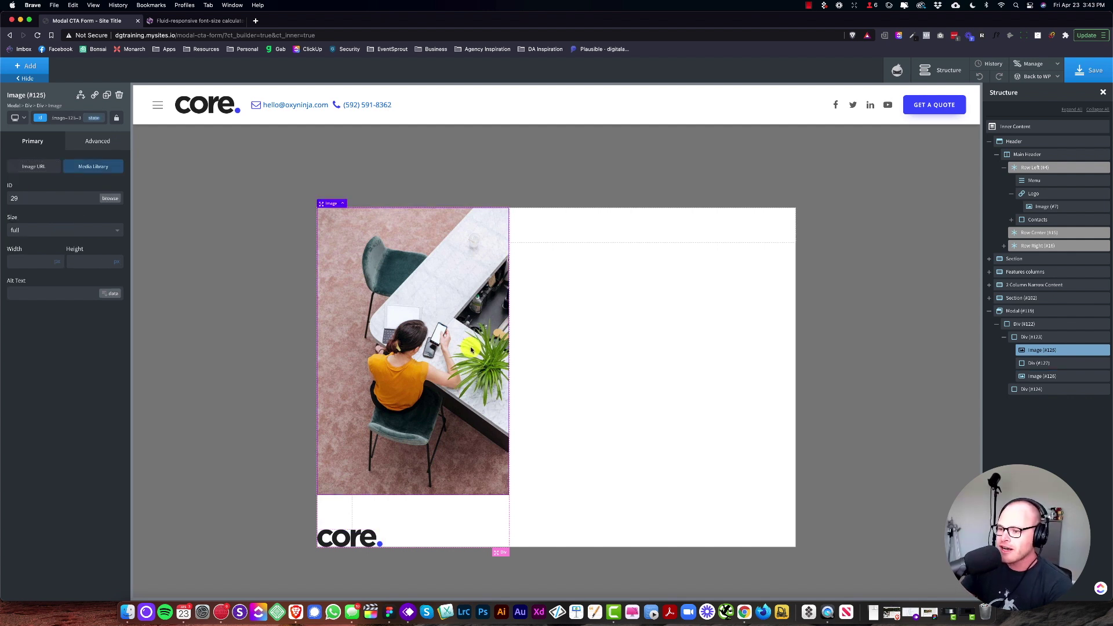
left_click(490, 530)
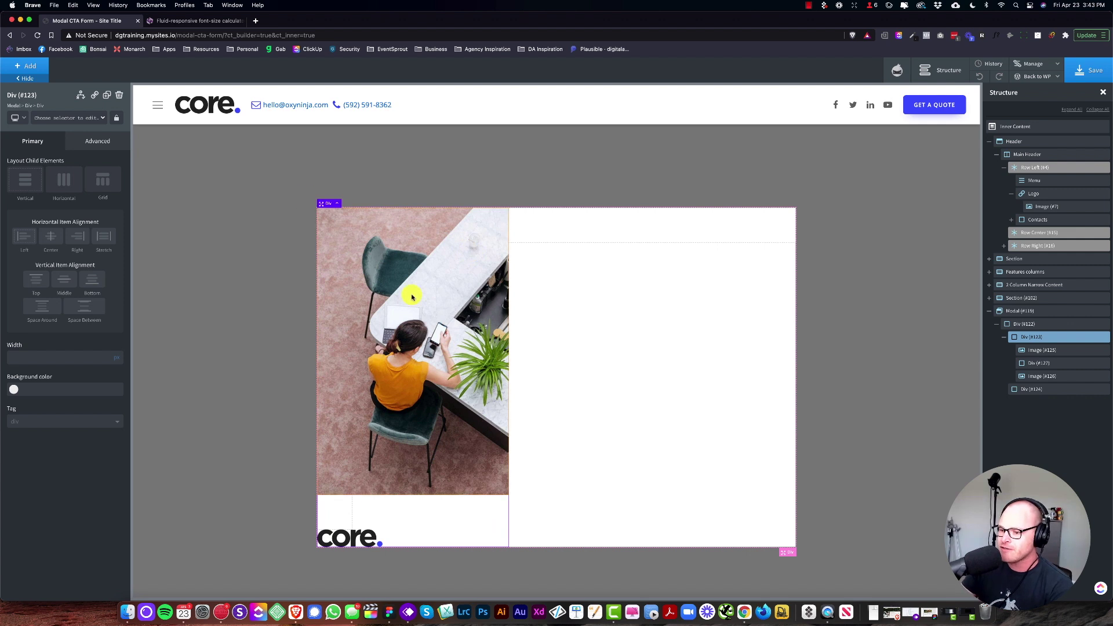
left_click(89, 141)
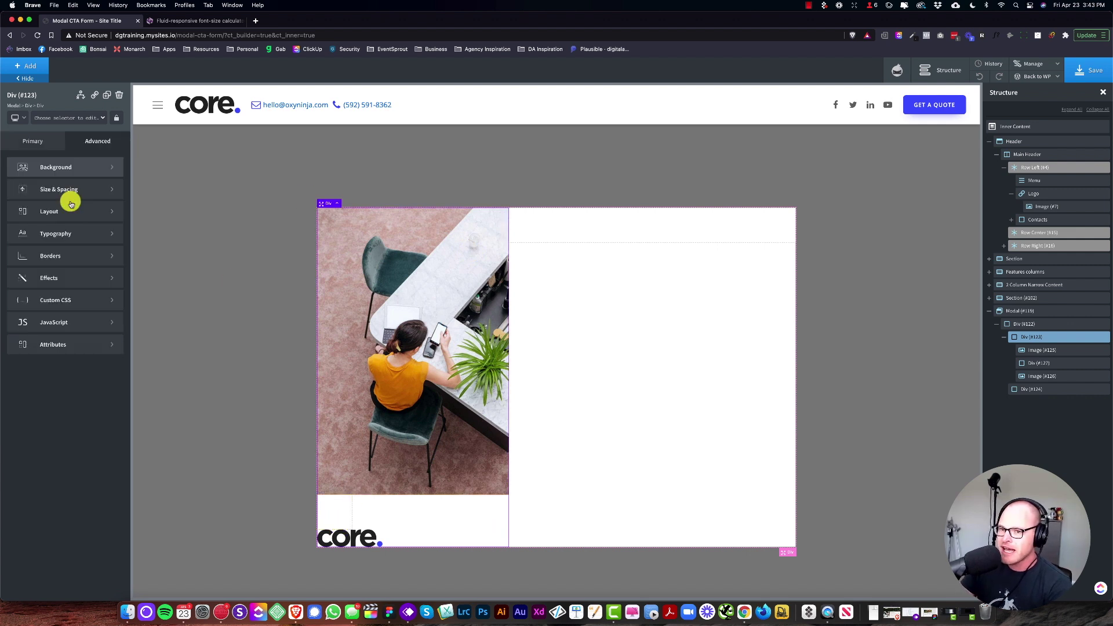
left_click(60, 211)
scroll(98, 313, "down", 2)
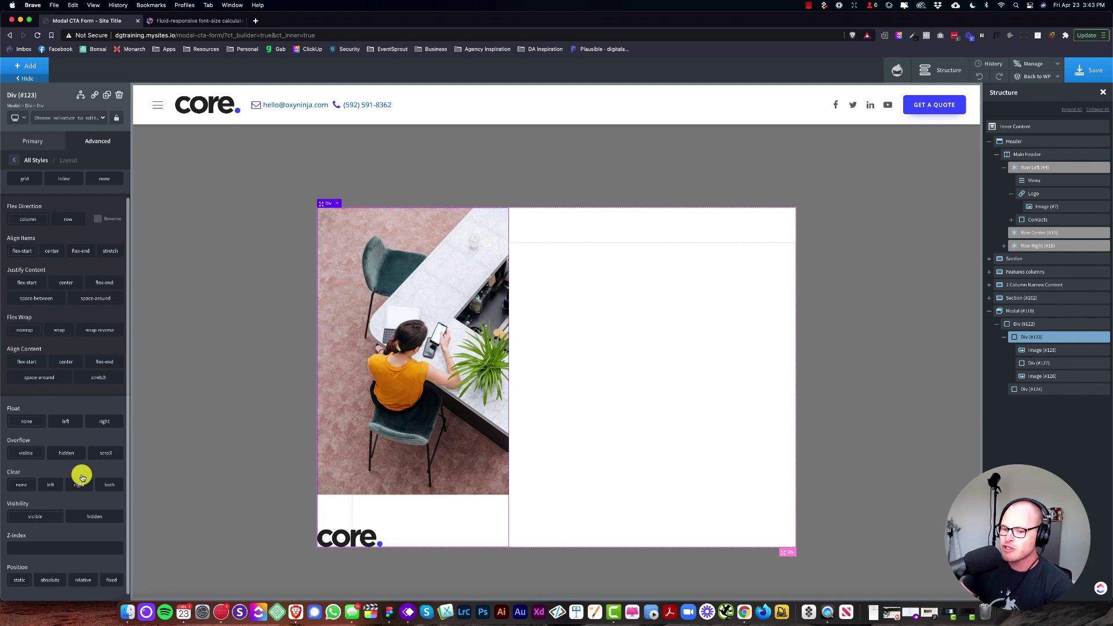
left_click(81, 580)
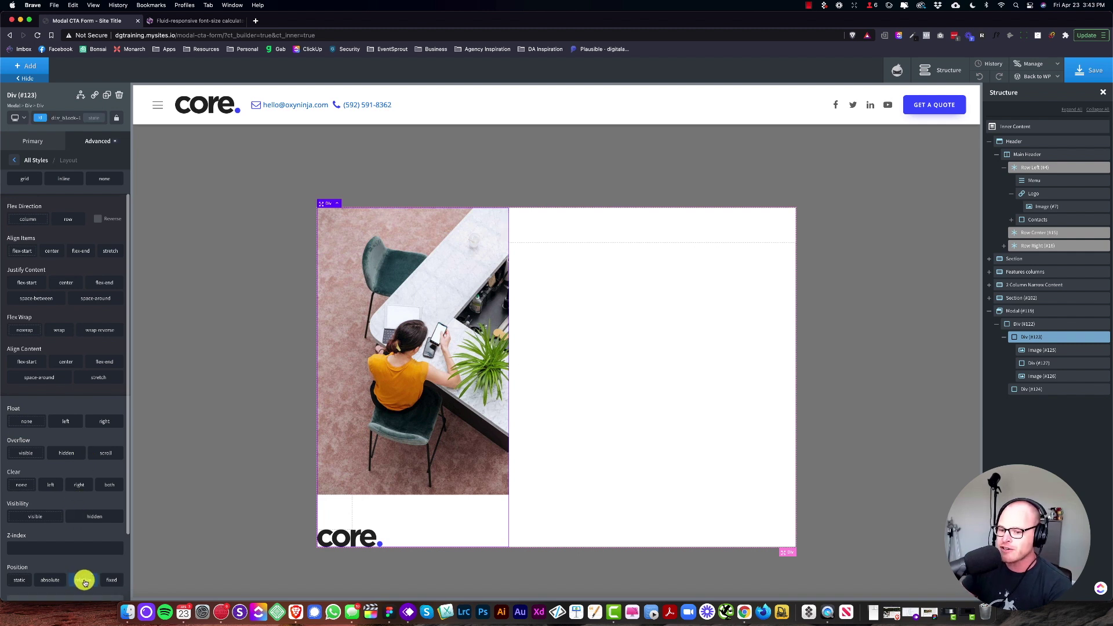
Set the position of the woman-at-desk photo to absolute
left_click(439, 325)
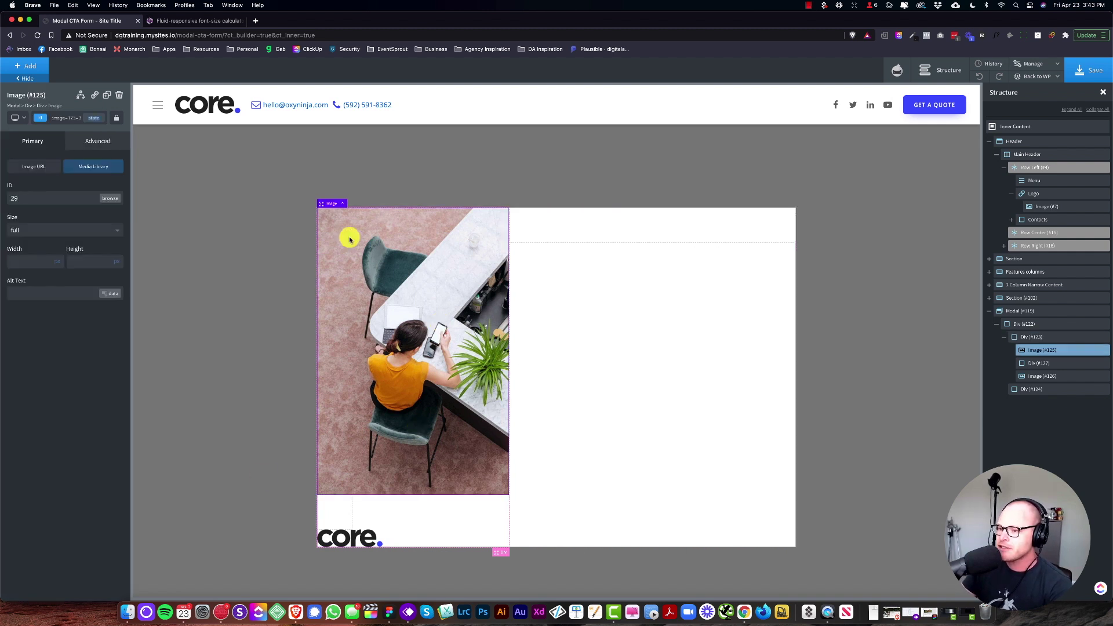
left_click(95, 143)
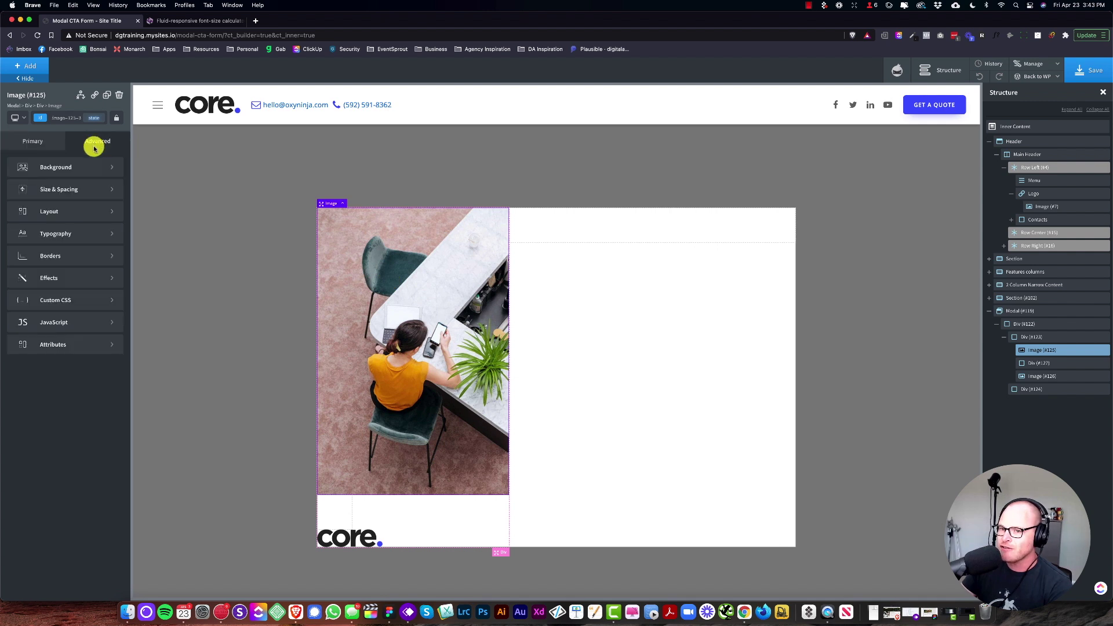
left_click(50, 216)
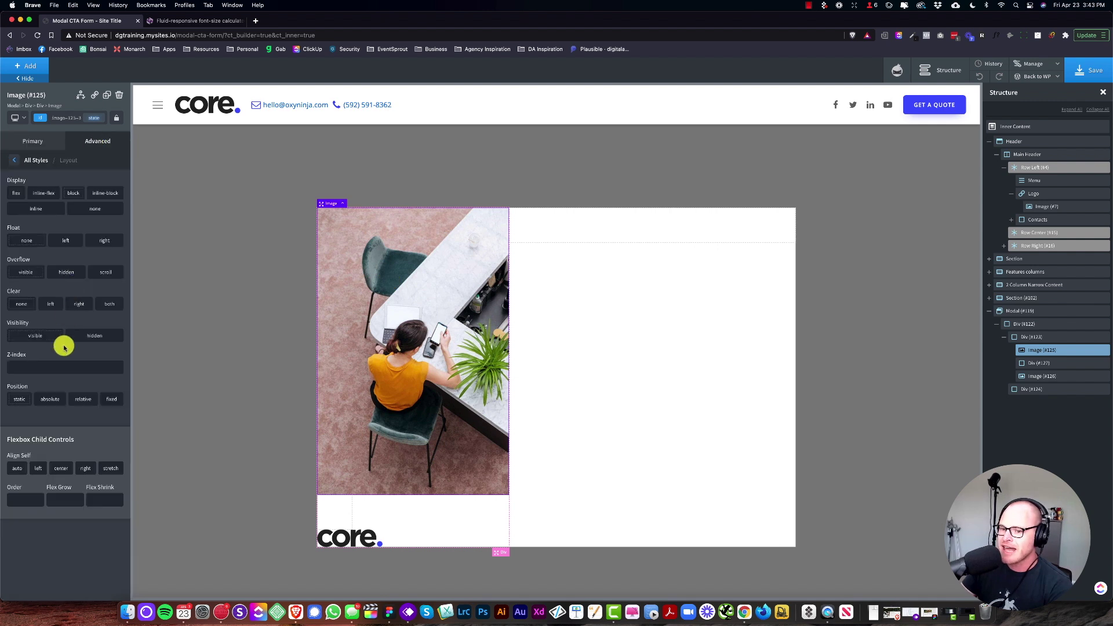
left_click(49, 399)
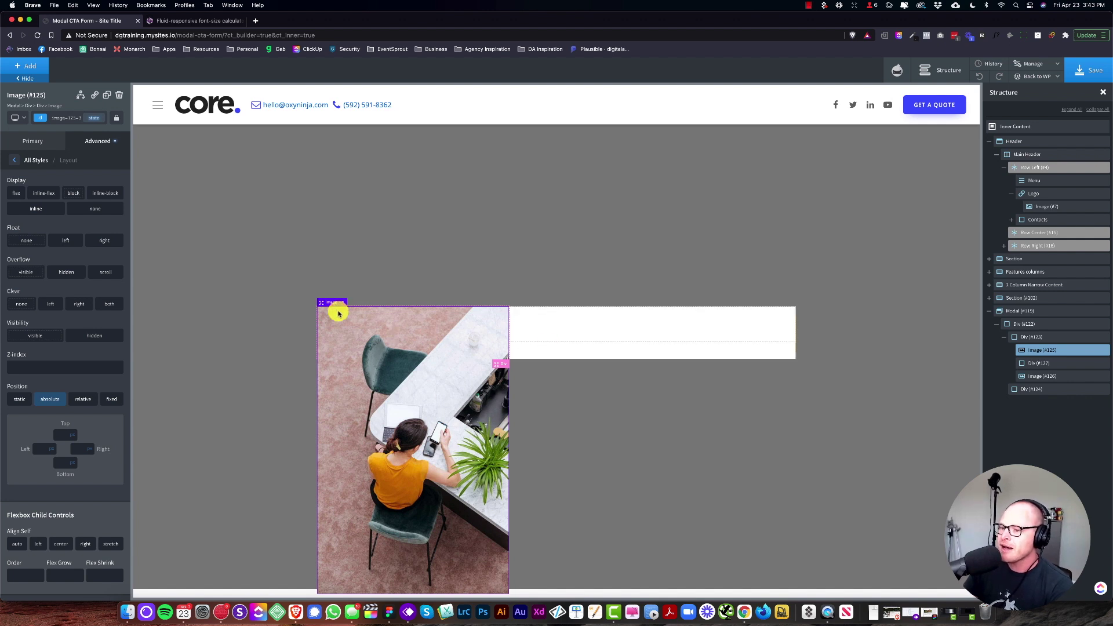
Set the modal's height to 40 vh
left_click(1040, 364)
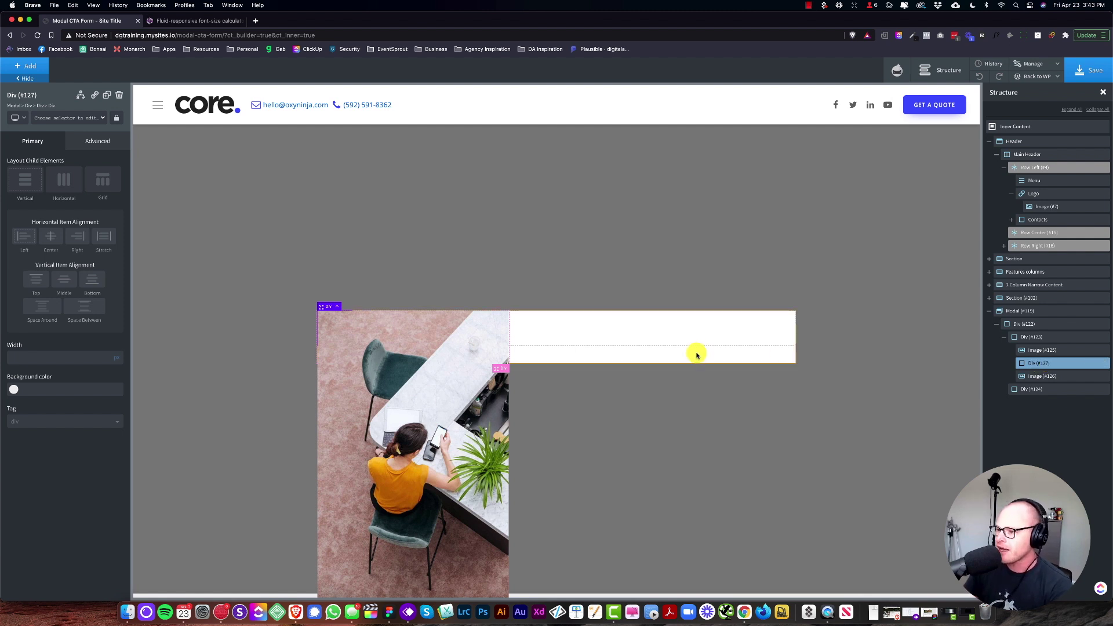
left_click(1031, 311)
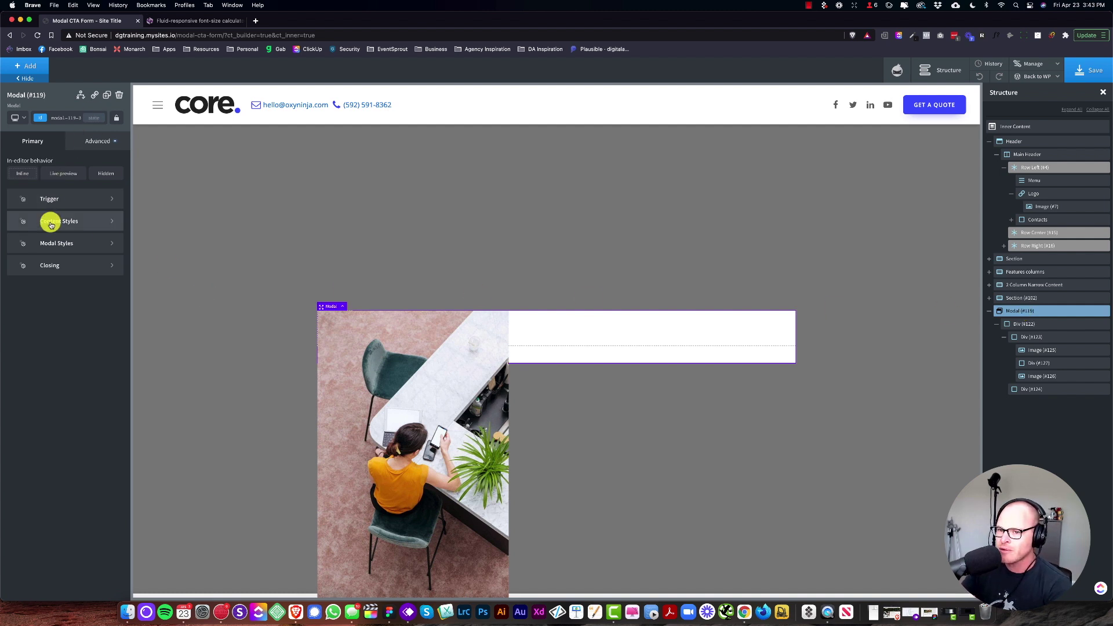
left_click(82, 142)
left_click(54, 186)
left_click(37, 290)
left_click(41, 328)
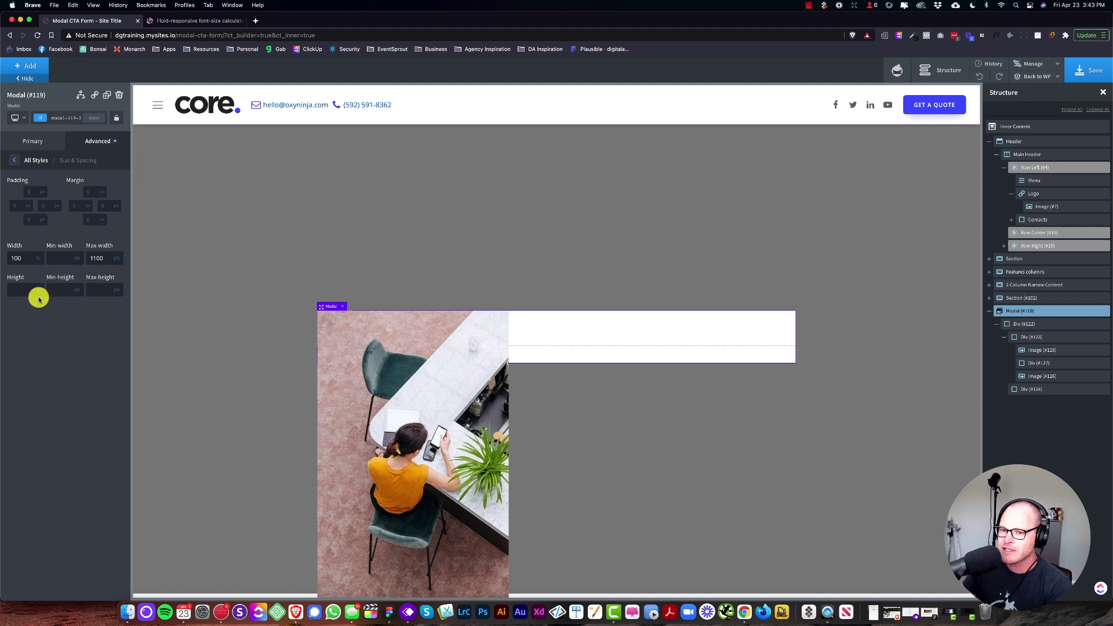
left_click(14, 290)
type("40")
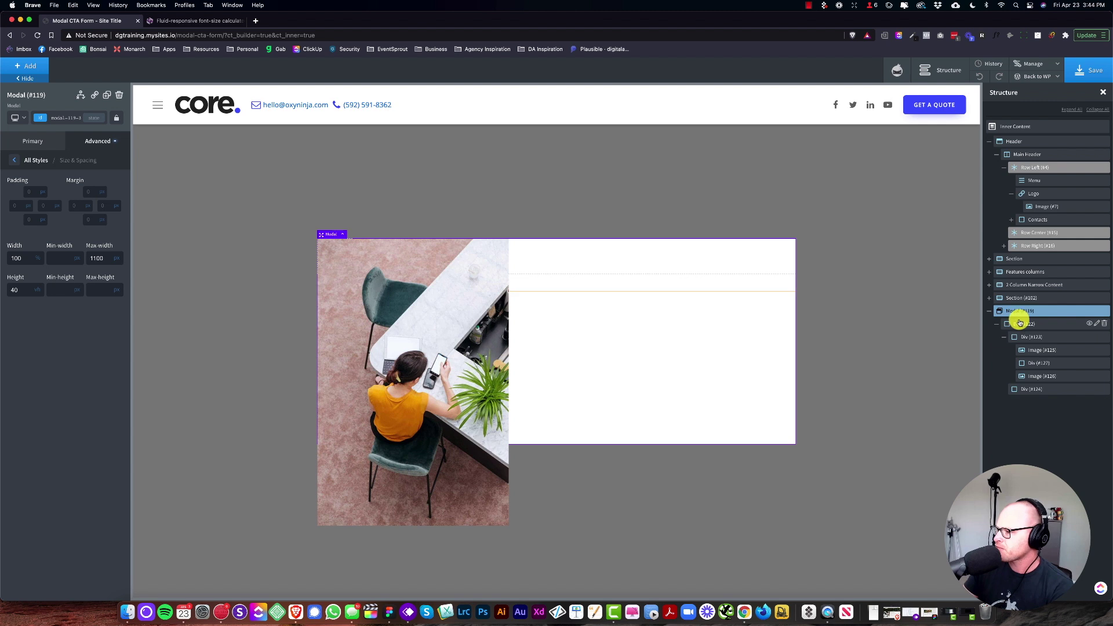
Check the position setting of the modal's first column Div
left_click(1032, 337)
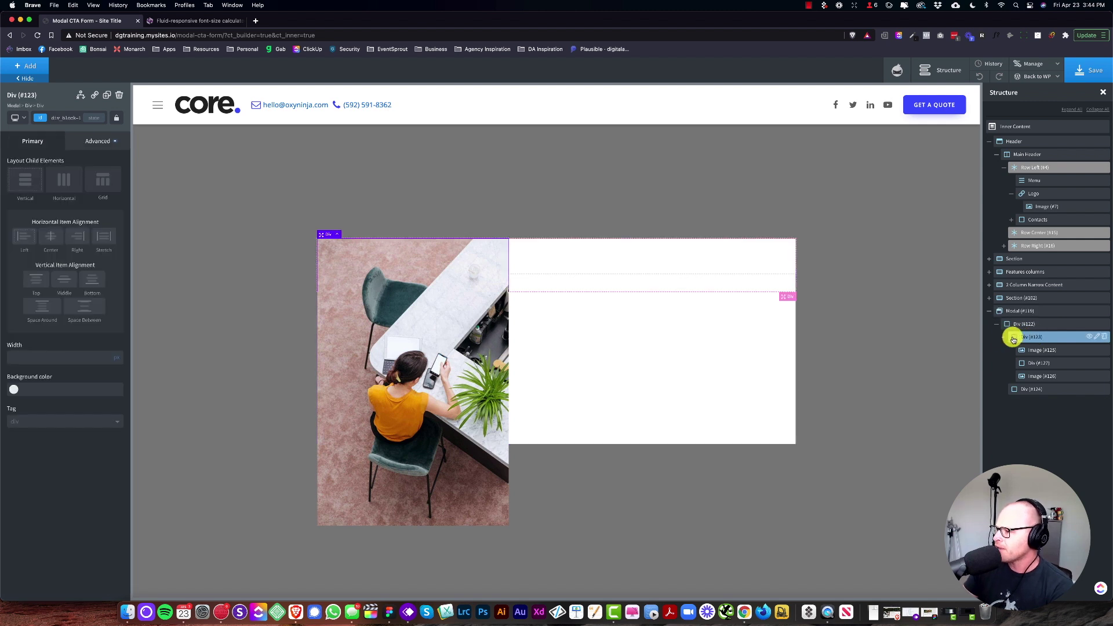
left_click(1005, 337)
left_click(109, 141)
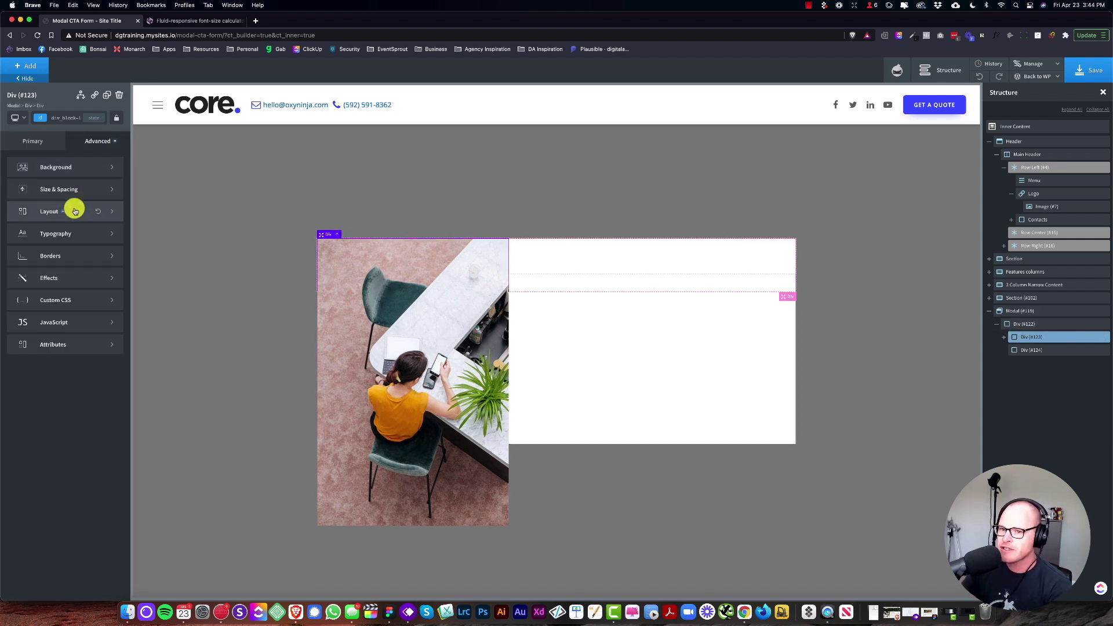
left_click(75, 209)
scroll(88, 394, "down", 3)
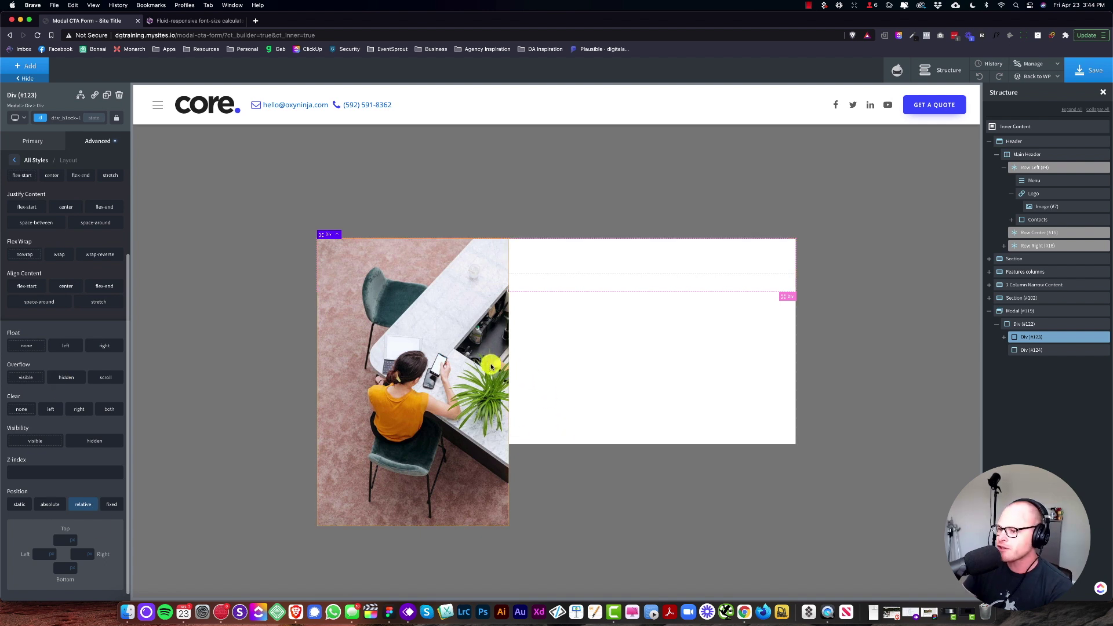
left_click(1004, 337)
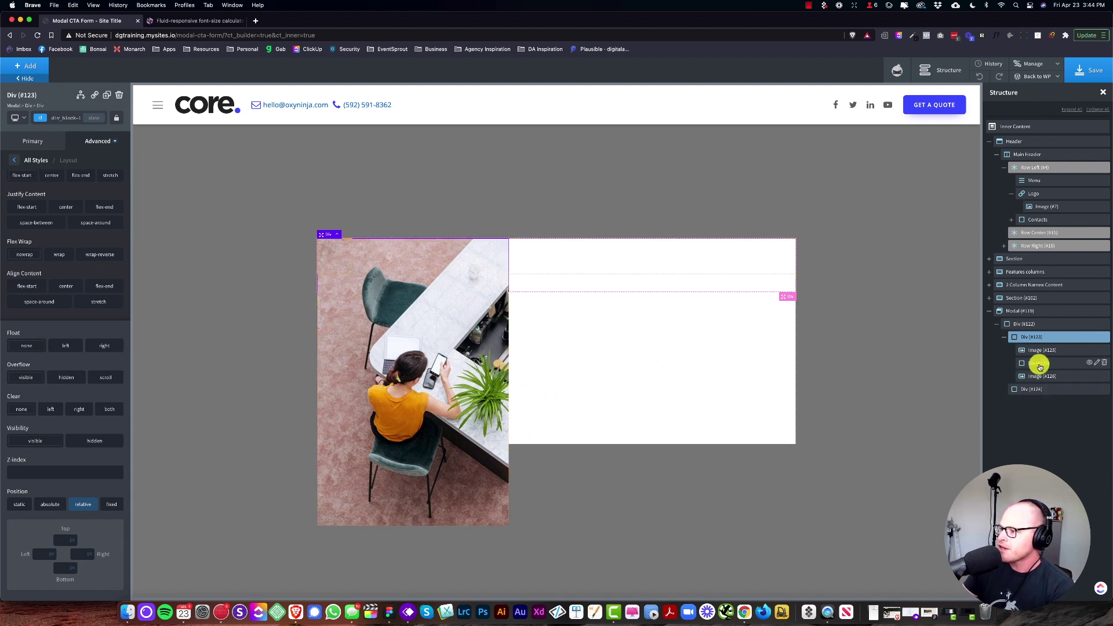
Give the overlay Div in the modal's first column a z-index of 1 and an absolute position
left_click(1040, 364)
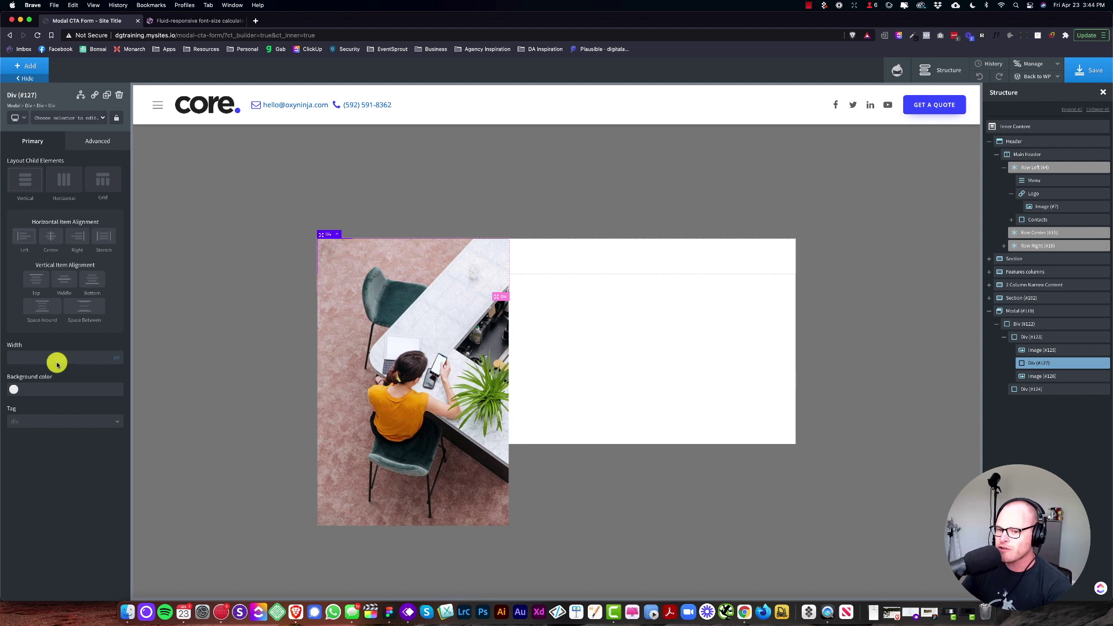
left_click(99, 144)
left_click(54, 211)
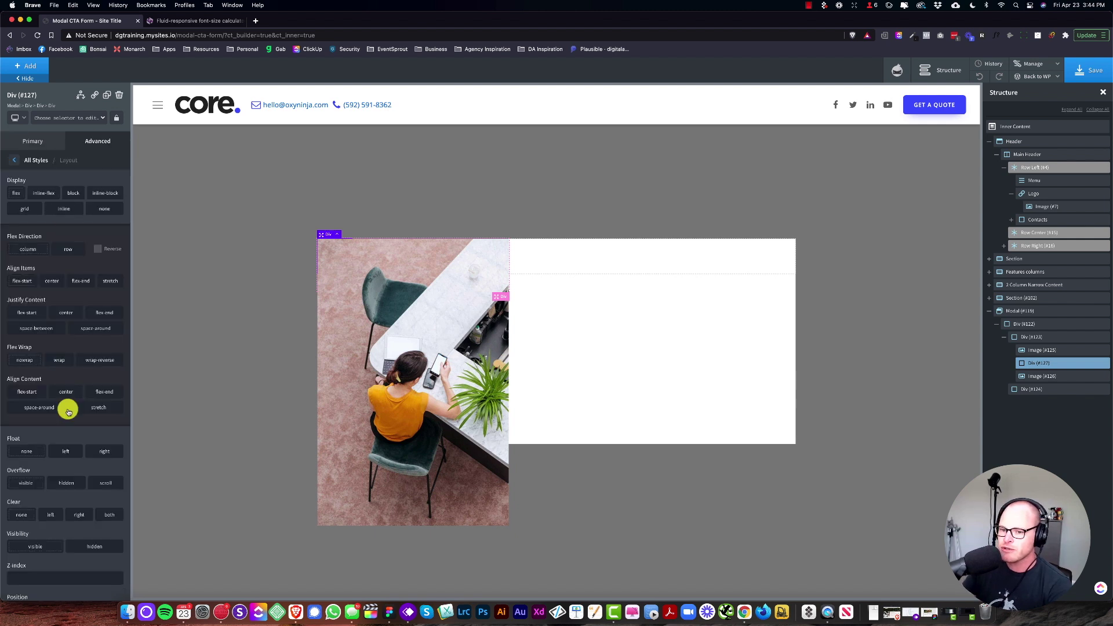
scroll(67, 406, "down", 5)
scroll(70, 412, "down", 1)
left_click(76, 449)
type("1")
left_click(51, 483)
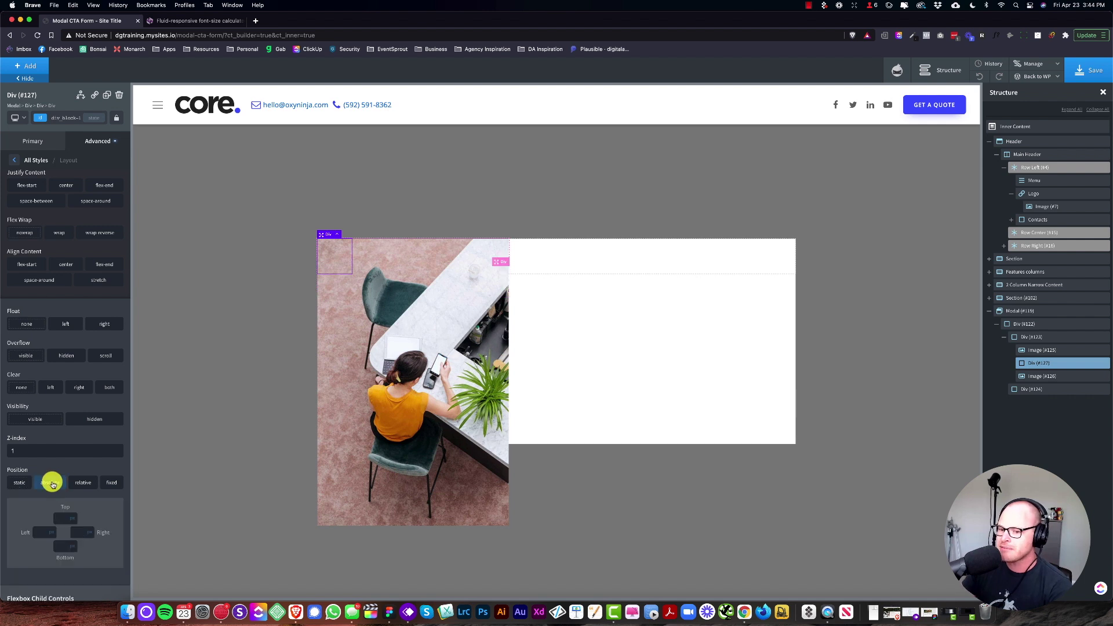
Set the overlay Div's width and height to 100%
left_click(16, 160)
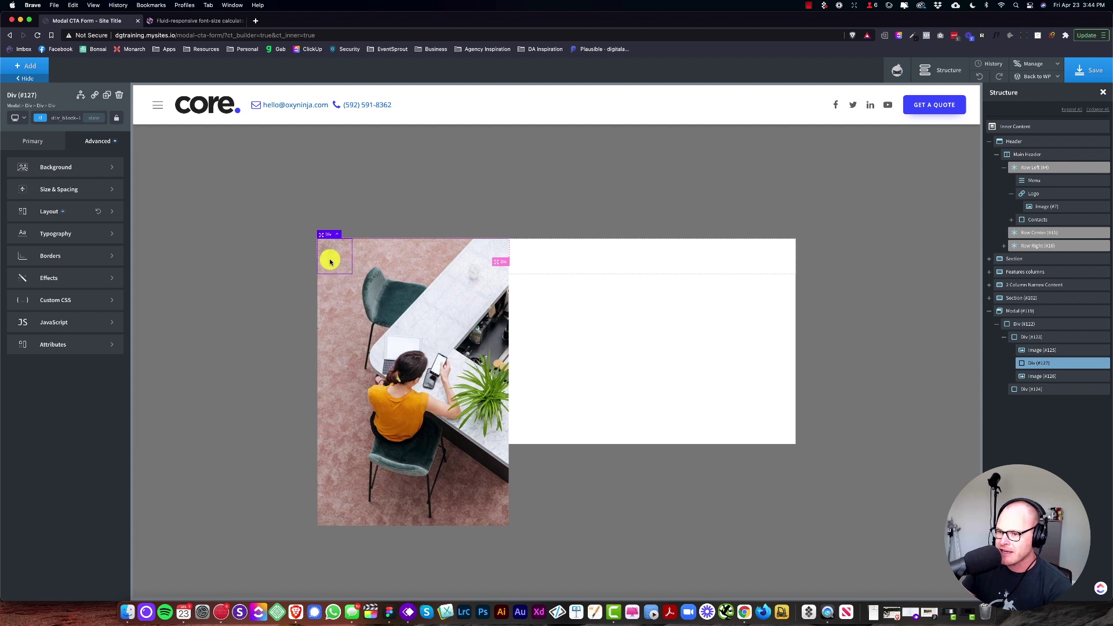
left_click(30, 190)
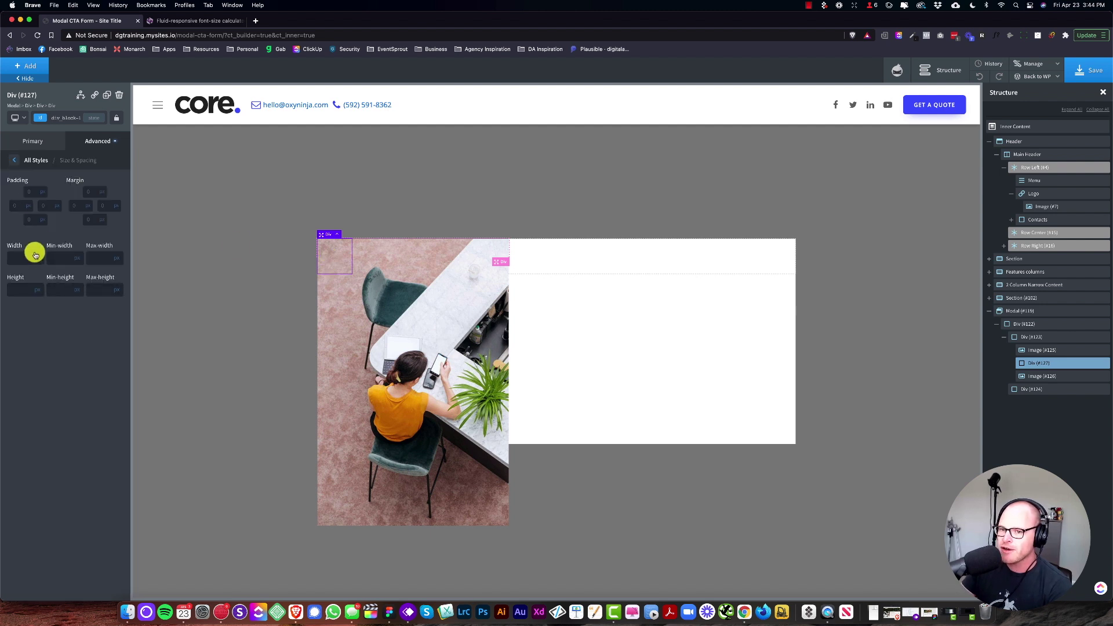
left_click(20, 258)
type("100")
left_click(38, 287)
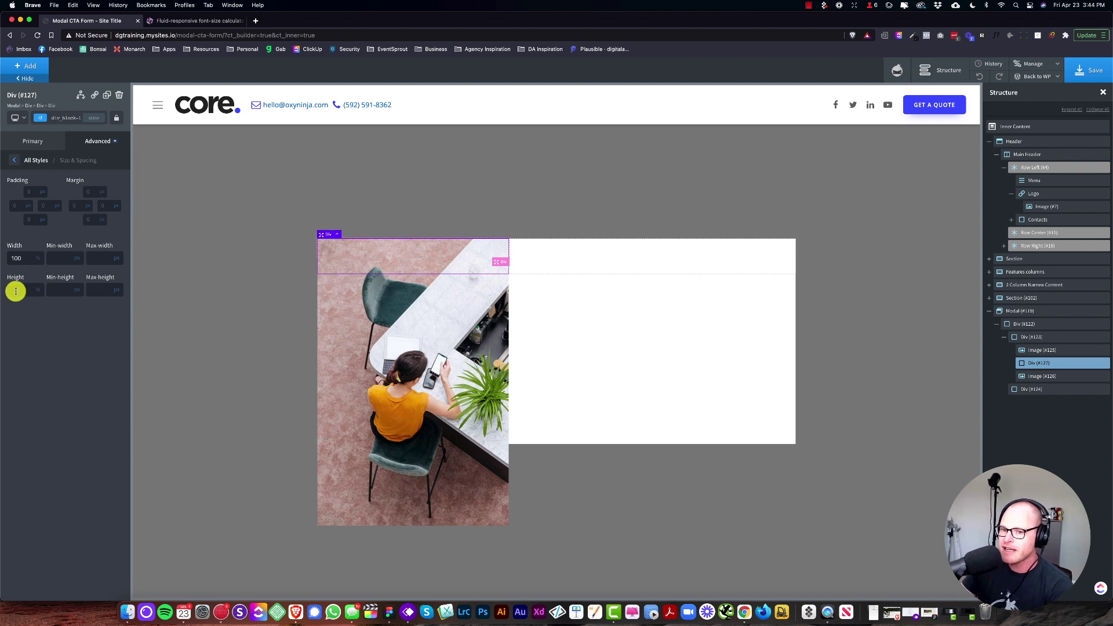
left_click(15, 293)
type("100")
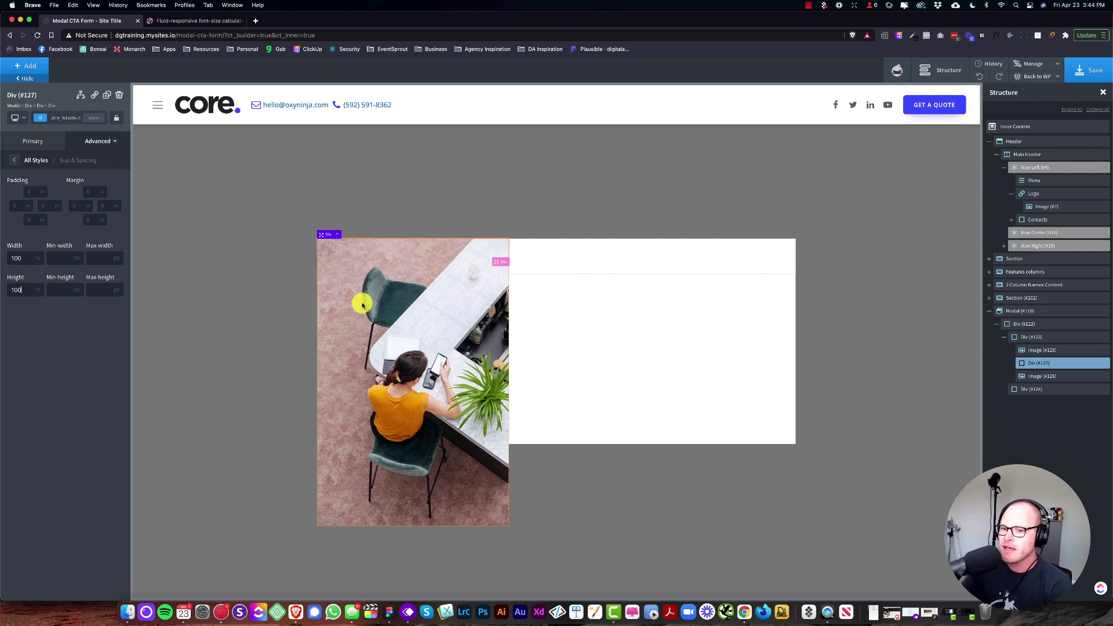
Set the woman-at-desk photo's width and height to 100%
left_click(93, 141)
left_click(58, 189)
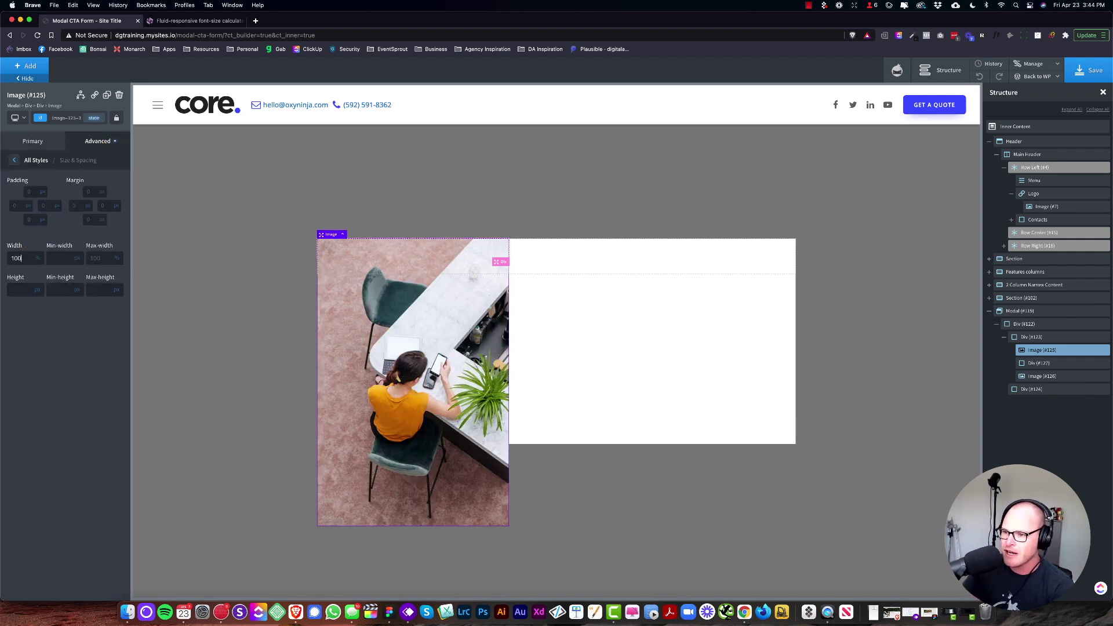
left_click(38, 289)
type("100")
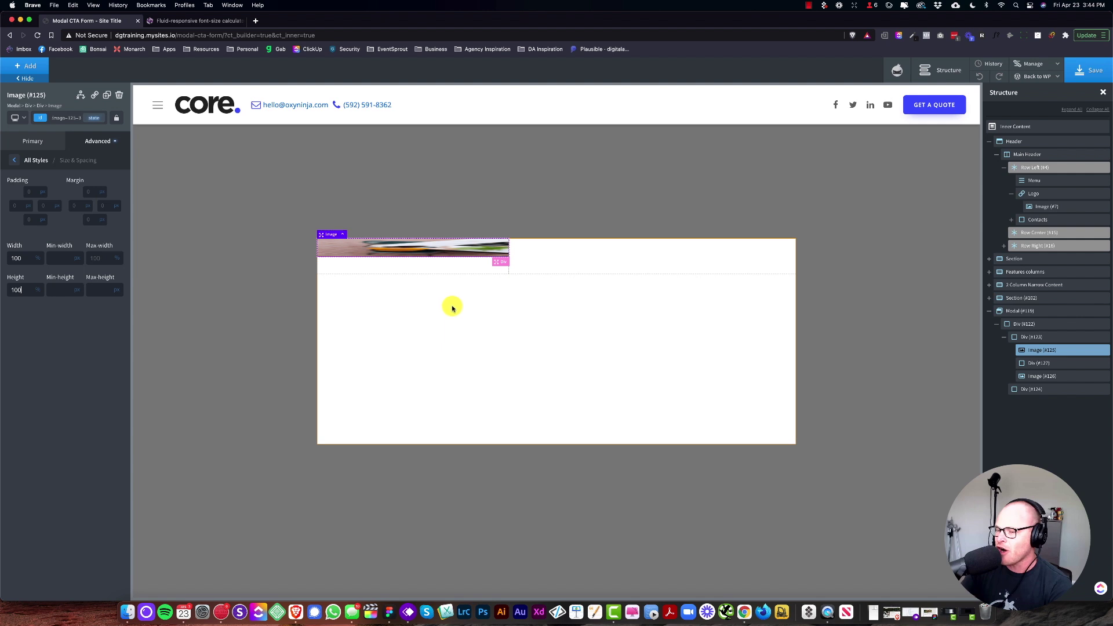
Add the custom CSS "object-fit: cover;" to the woman-at-desk photo
left_click(98, 144)
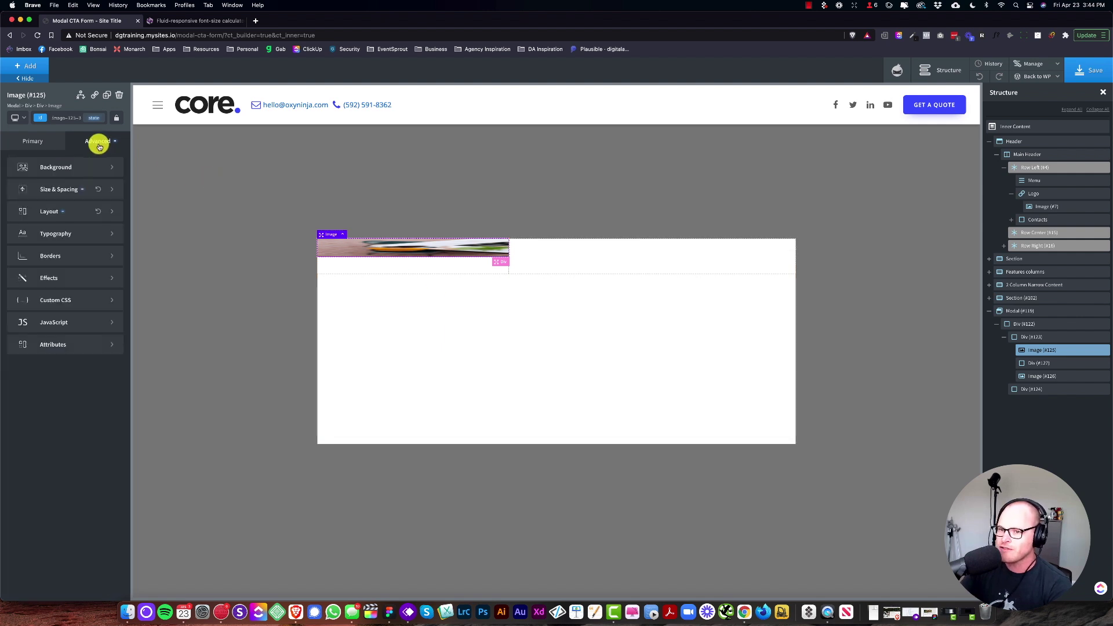
left_click(75, 299)
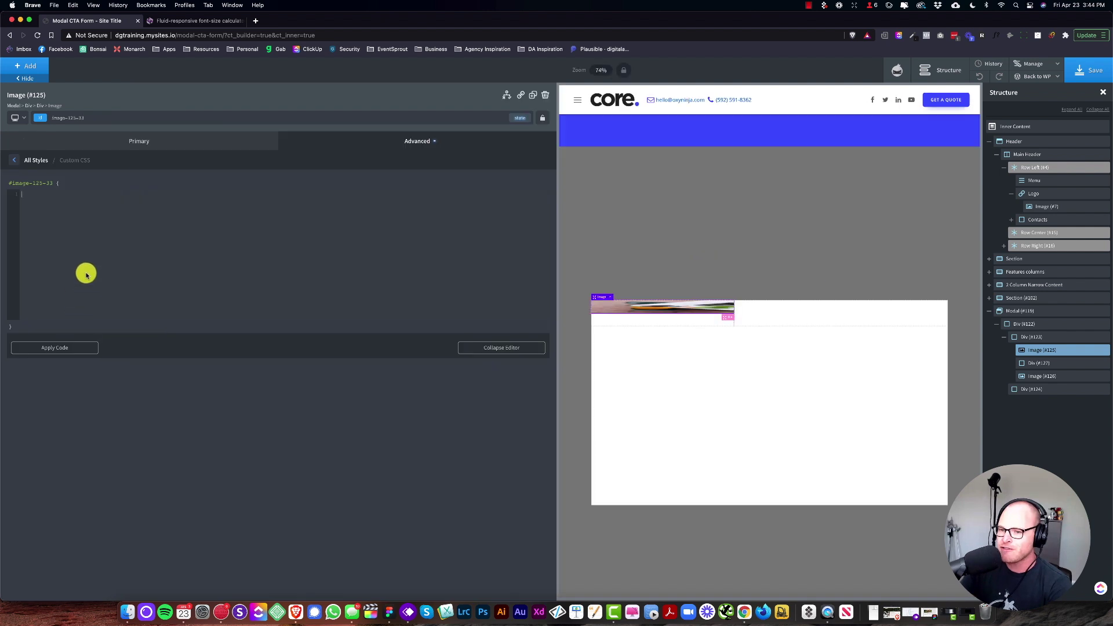
left_click(86, 275)
type("object-fit:")
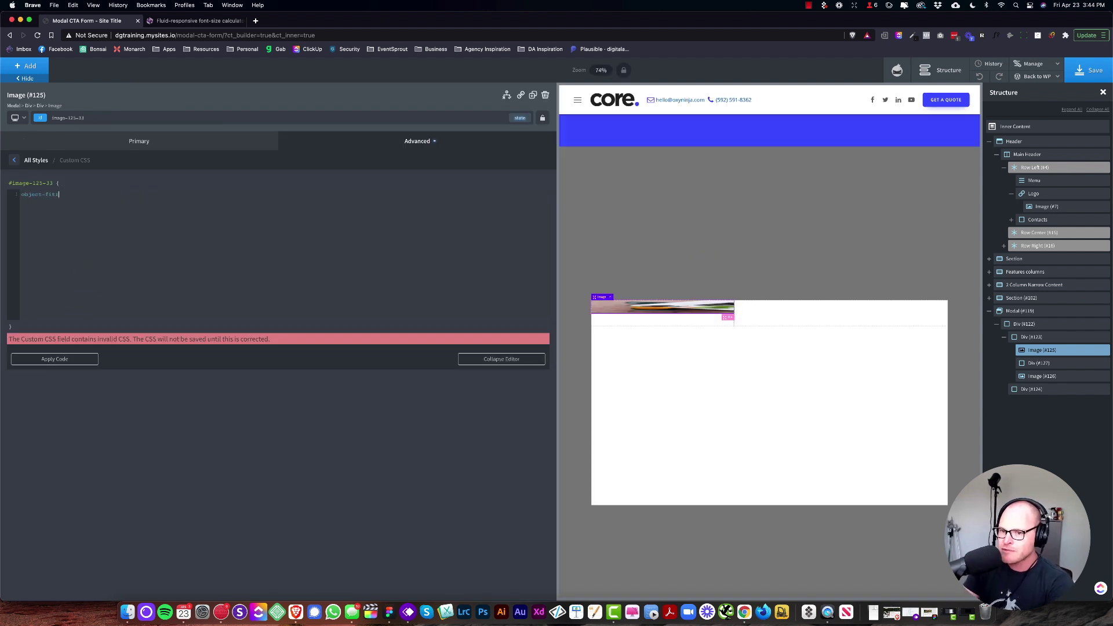
type(" cover;")
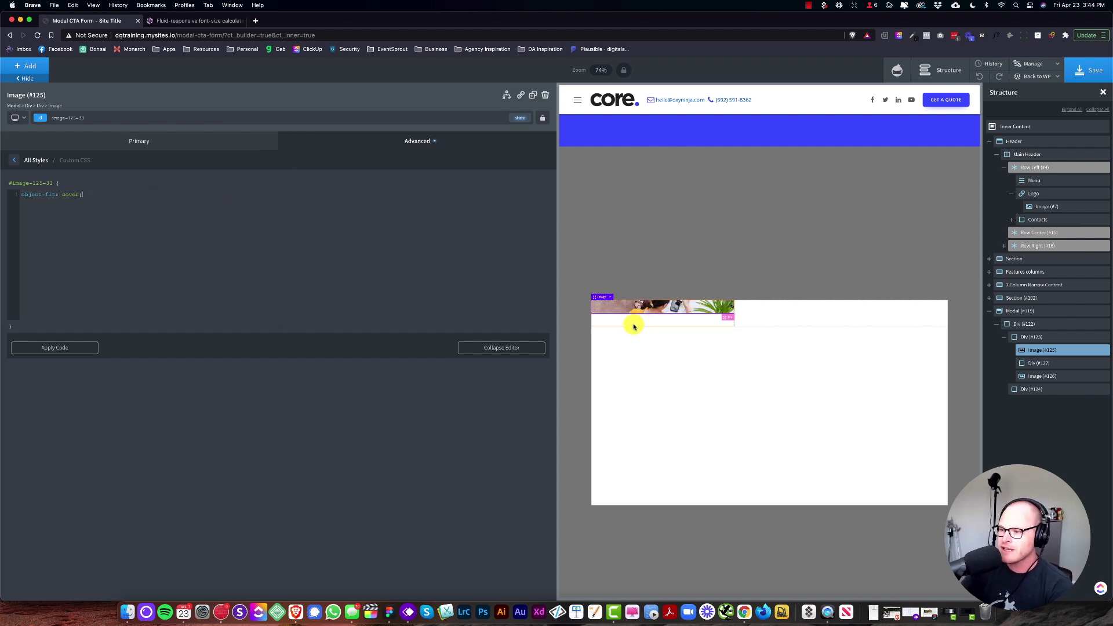
Inspect the extents of the modal, the overlay Div and the second column Div
left_click(653, 345)
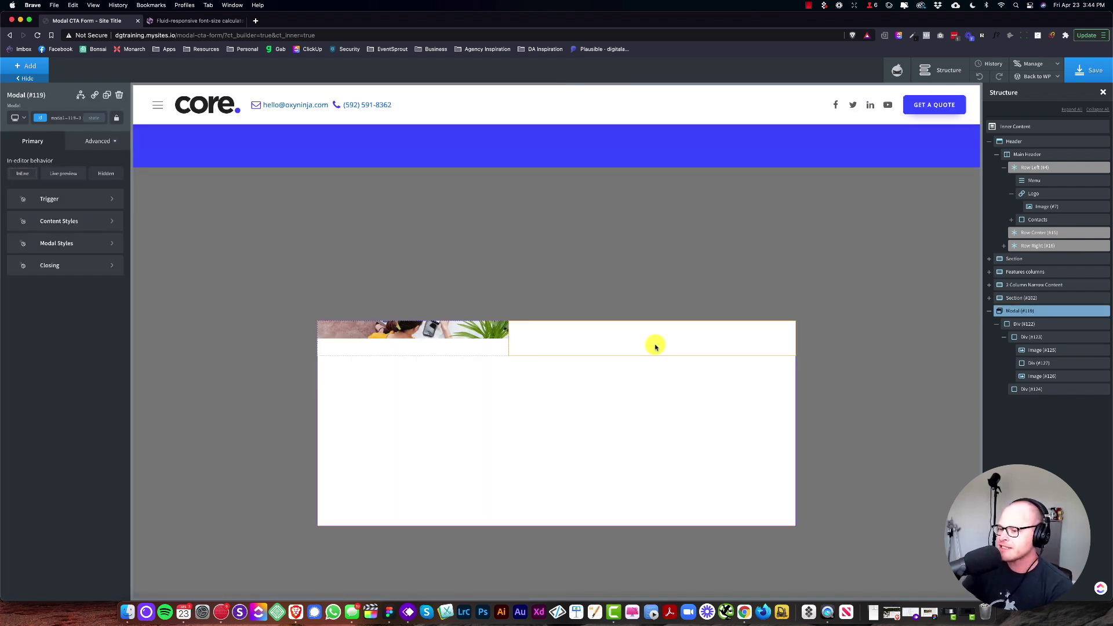
left_click(430, 332)
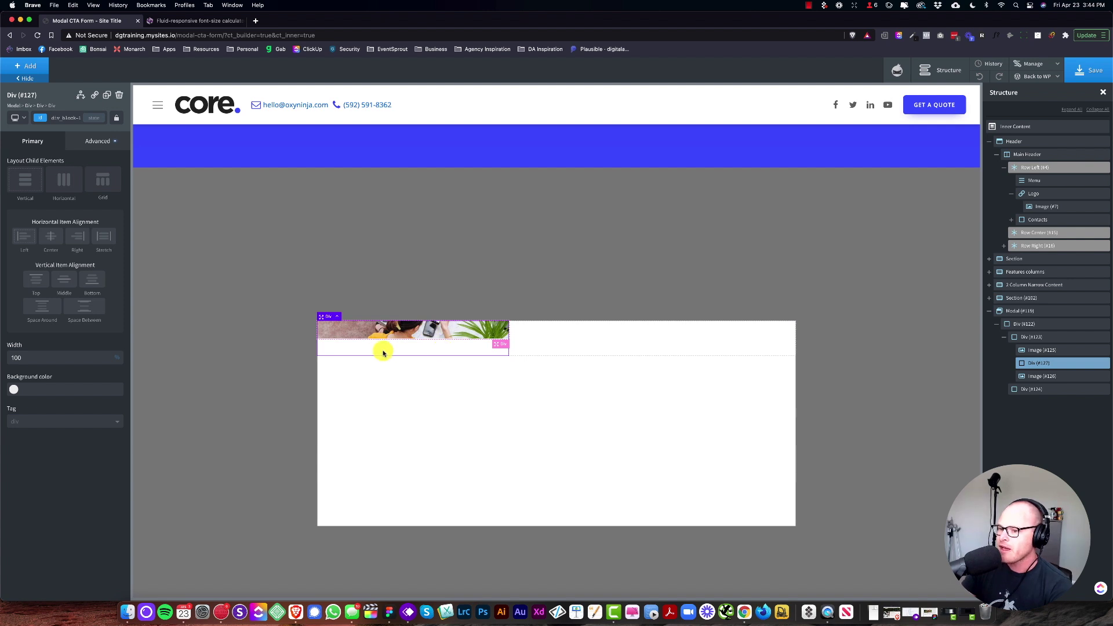
left_click(558, 345)
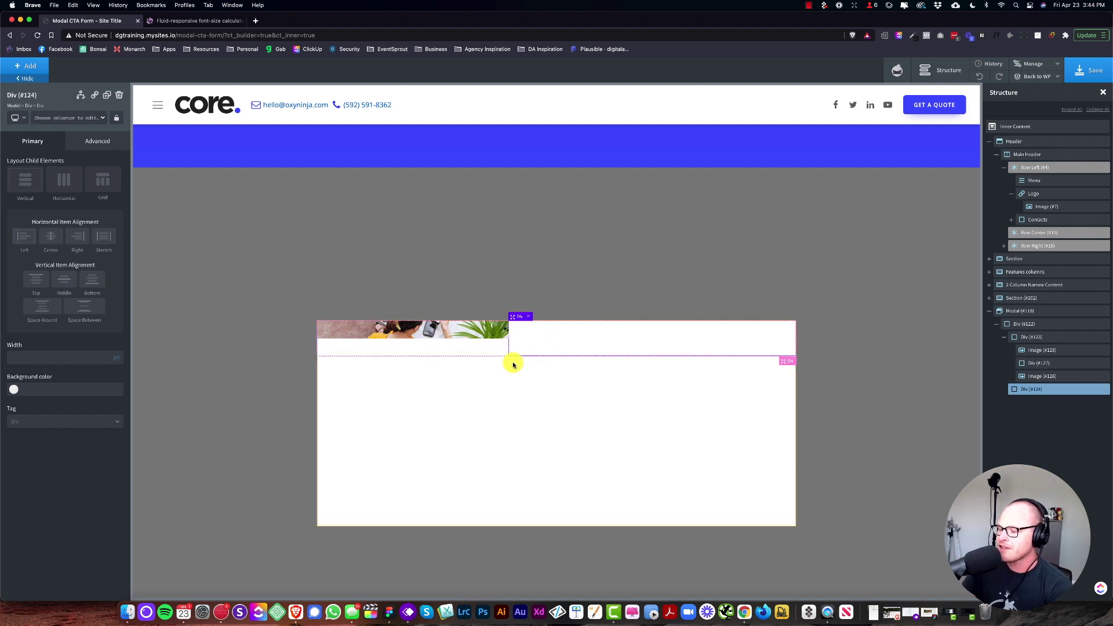
Set the height of the Div that holds both modal columns to 100% on its own ID rather than its class
left_click(530, 316)
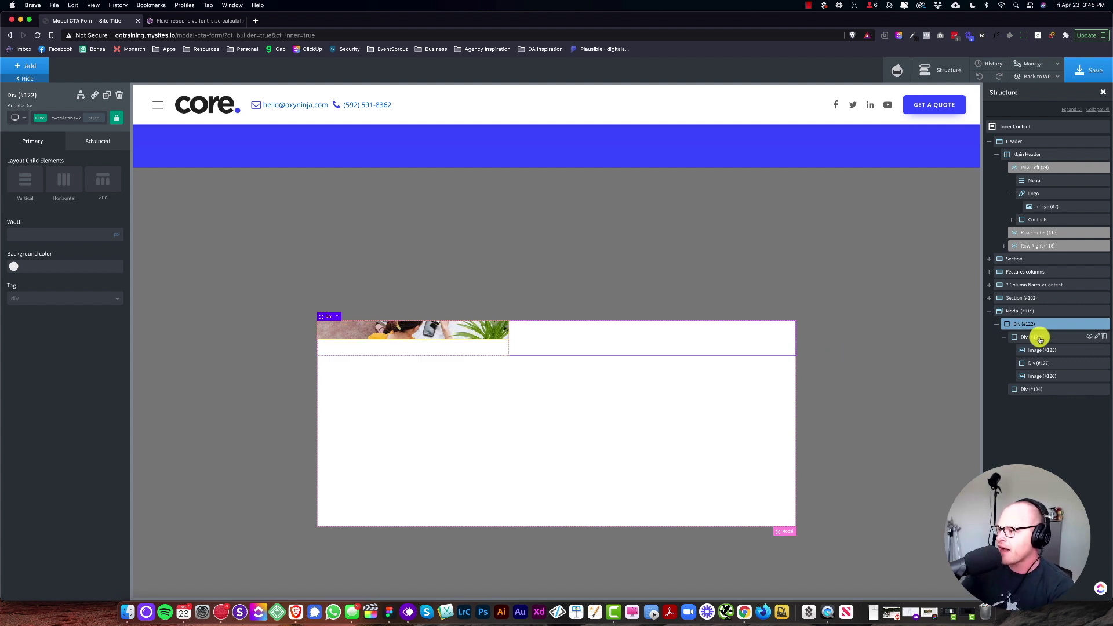
left_click(1005, 336)
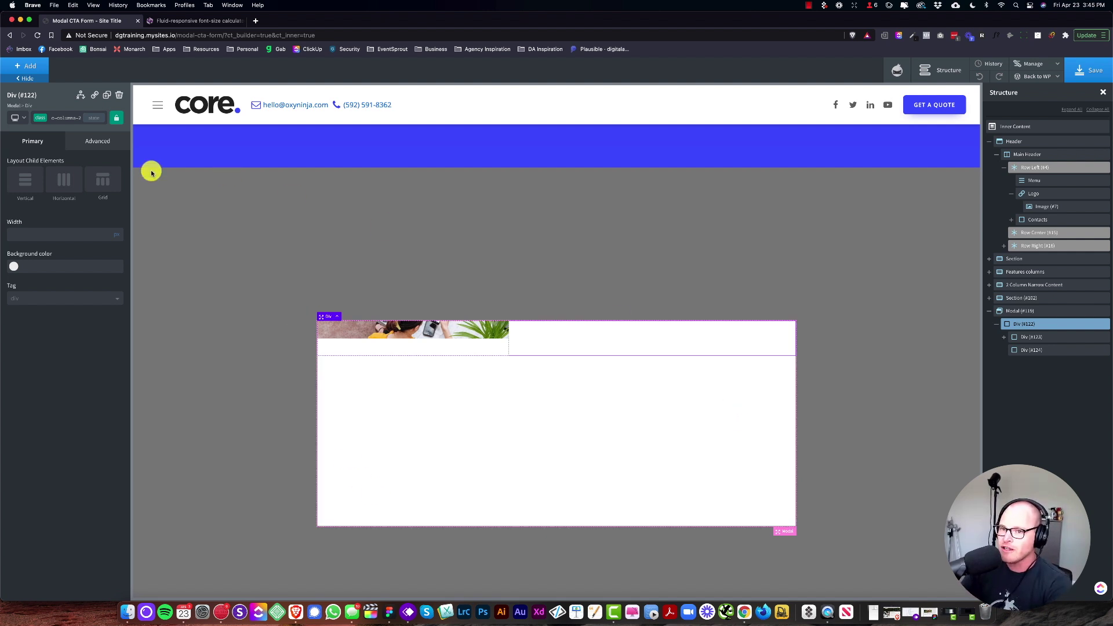
left_click(62, 117)
left_click(57, 150)
left_click(95, 141)
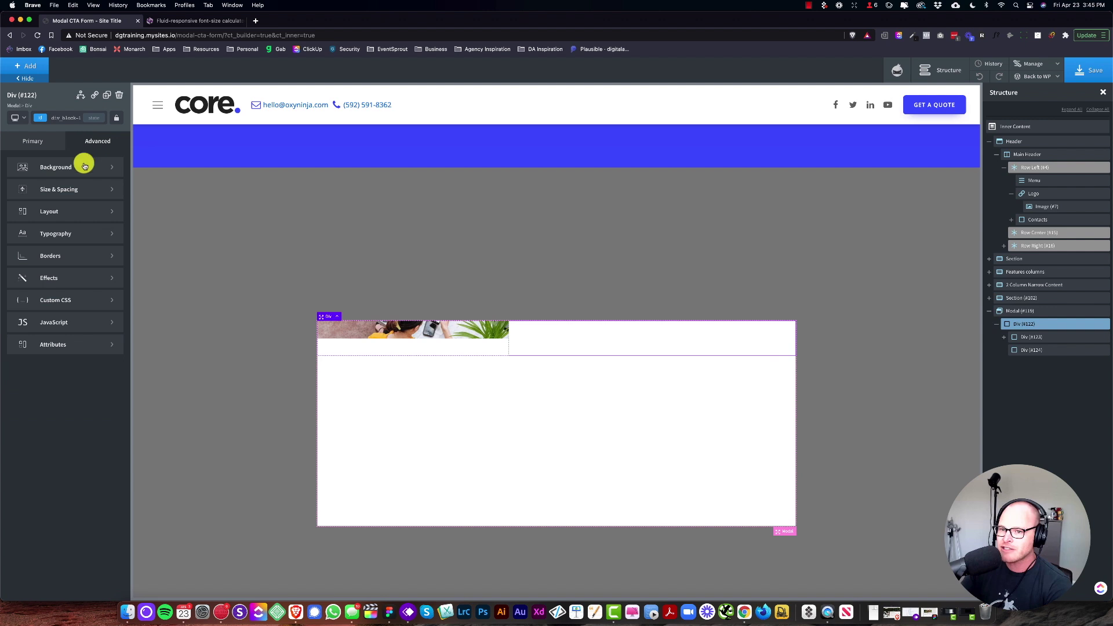
left_click(69, 189)
left_click(40, 261)
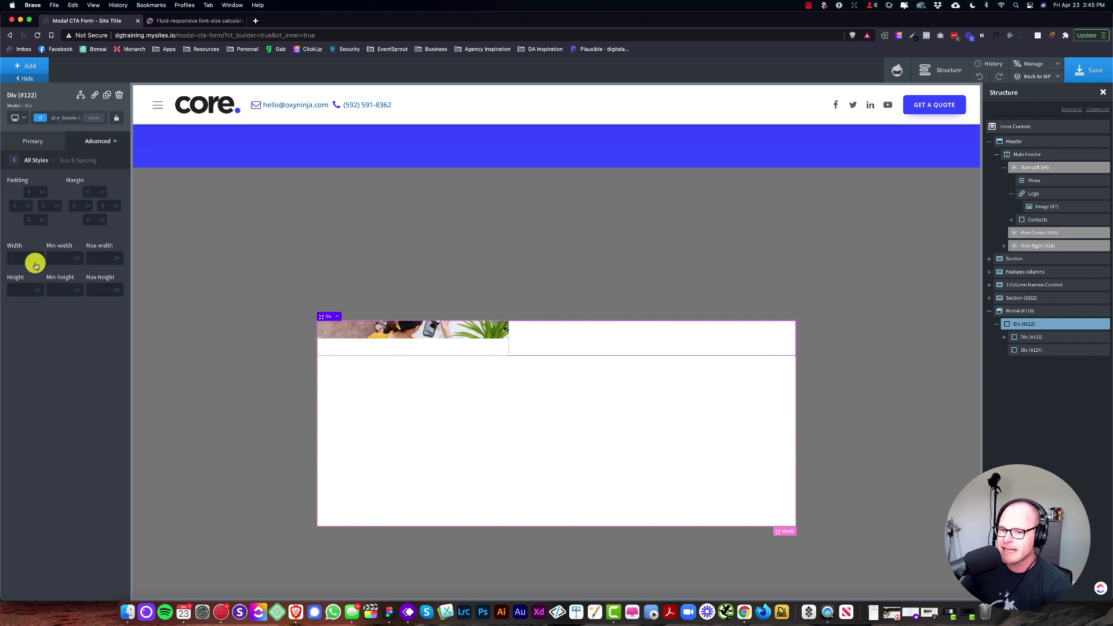
left_click(23, 289)
type("100")
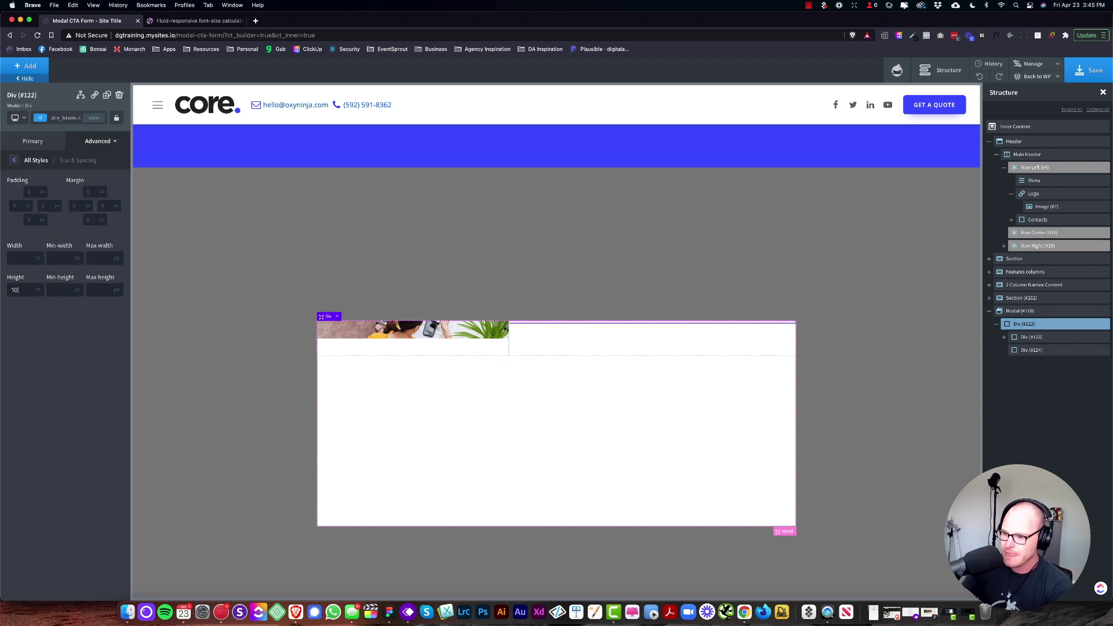
Try the c-stretch class on the Div that holds both modal columns, and remove it again
left_click(73, 117)
type("stre")
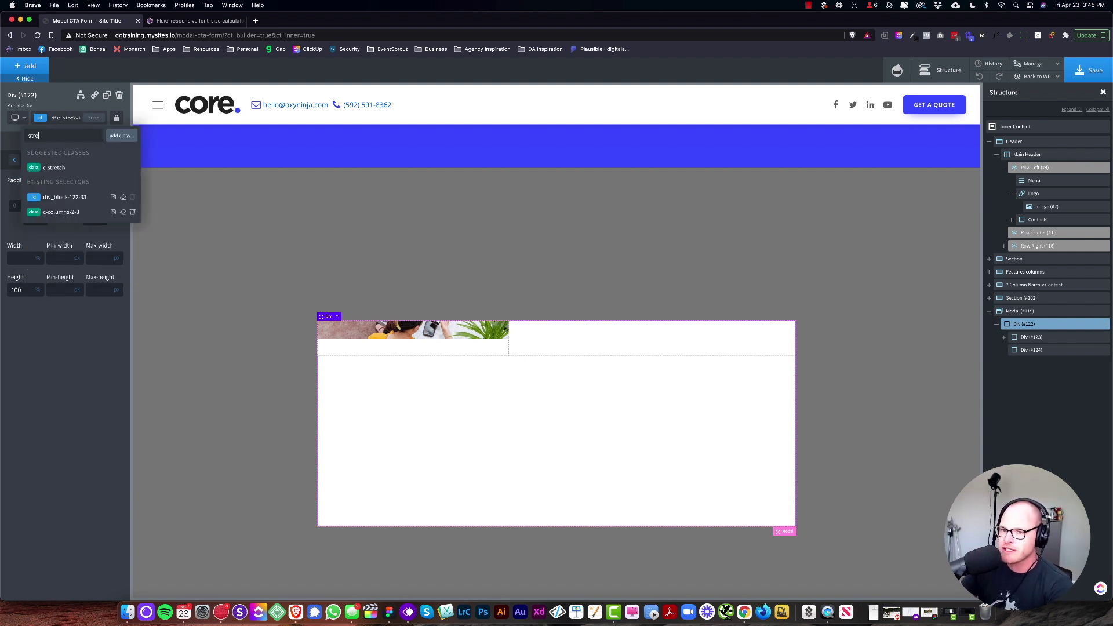
left_click(67, 168)
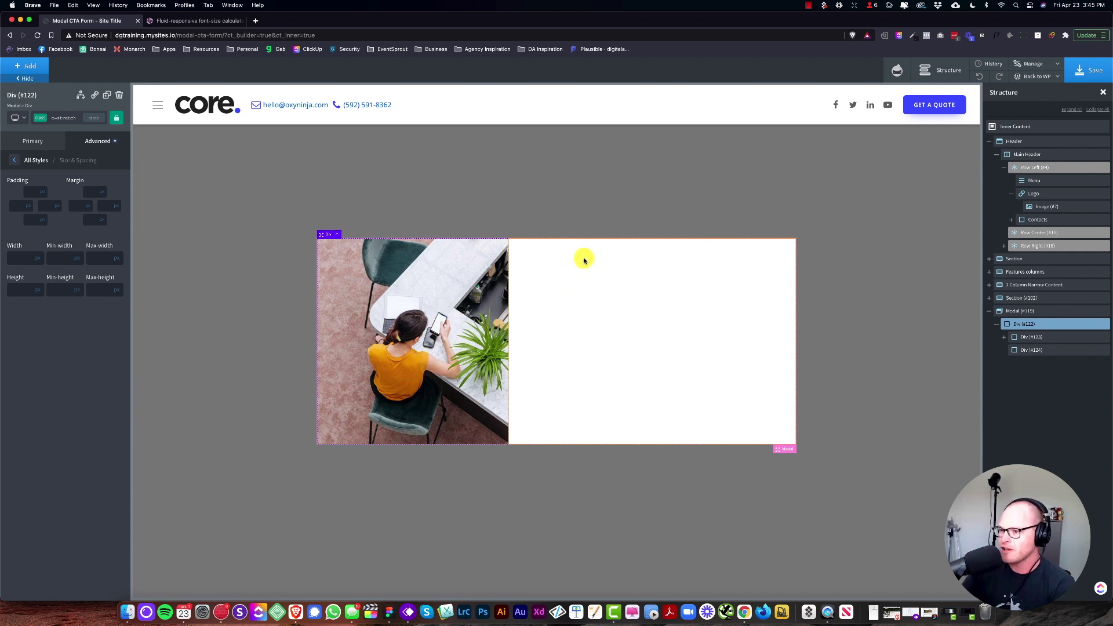
left_click(69, 118)
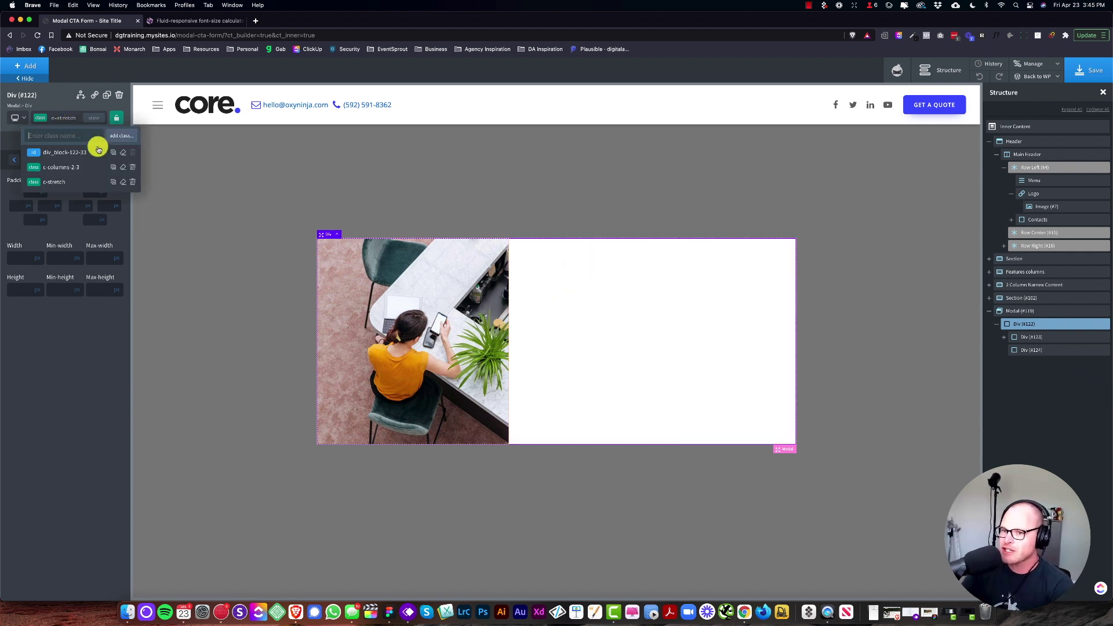
left_click(131, 183)
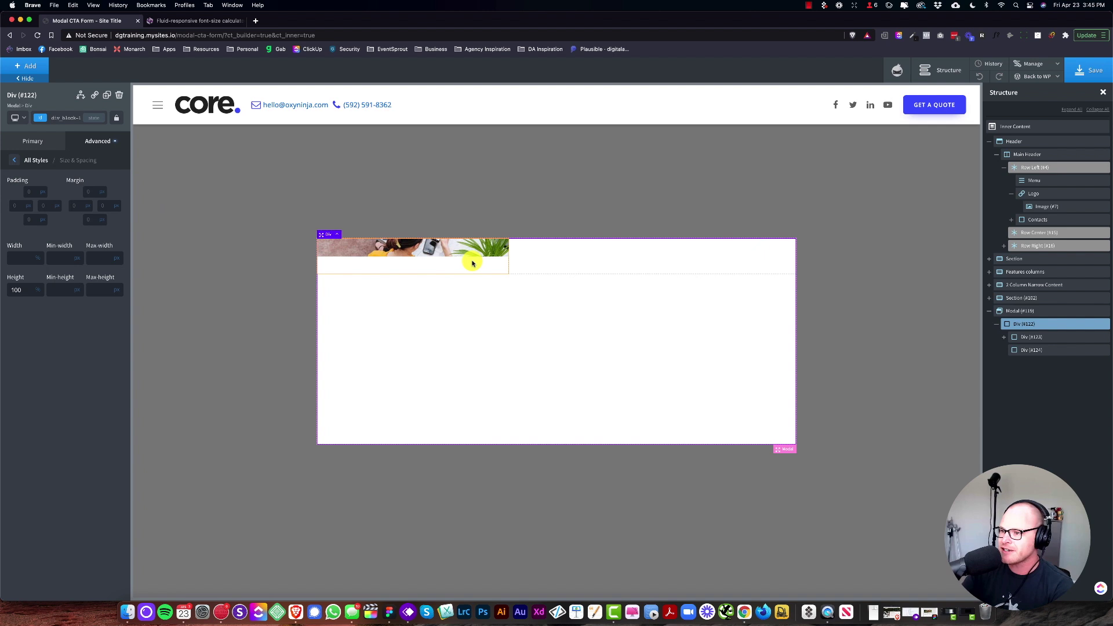
Compare the extents of the overlay Div, the second column Div and the Div that holds both columns
left_click(496, 272)
left_click(539, 271)
left_click(481, 273)
left_click(487, 335)
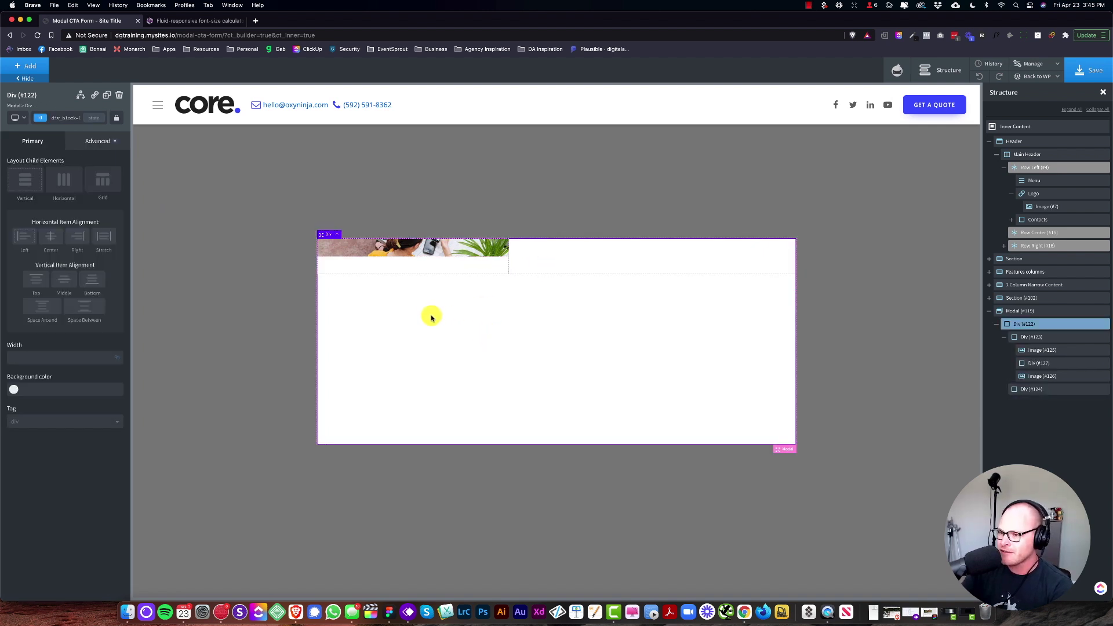
left_click(497, 267)
left_click(528, 266)
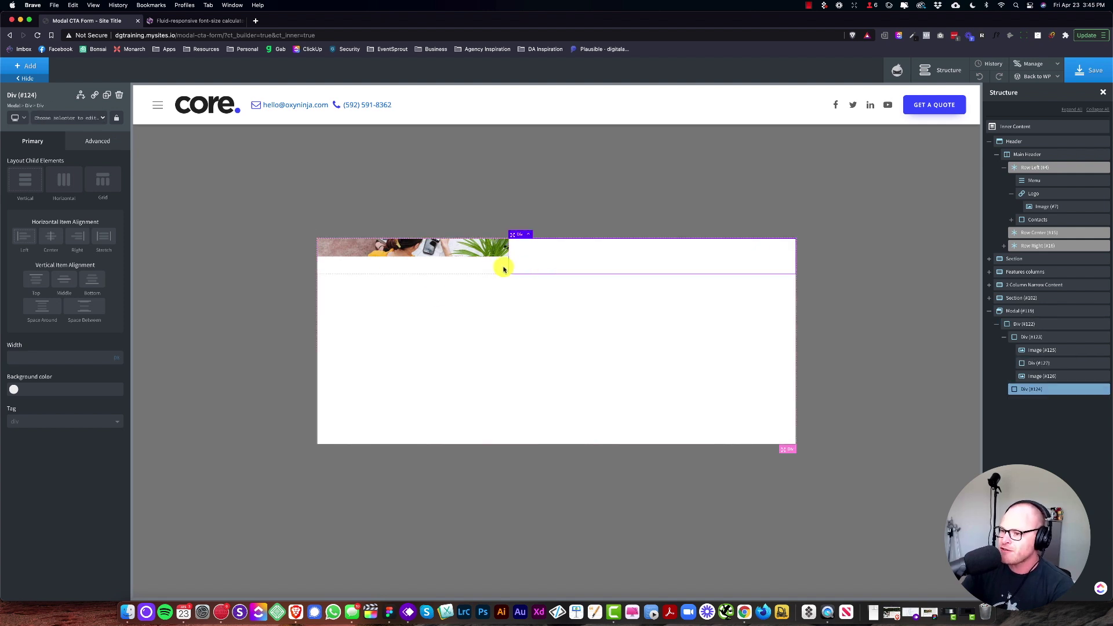
left_click(507, 343)
left_click(529, 267)
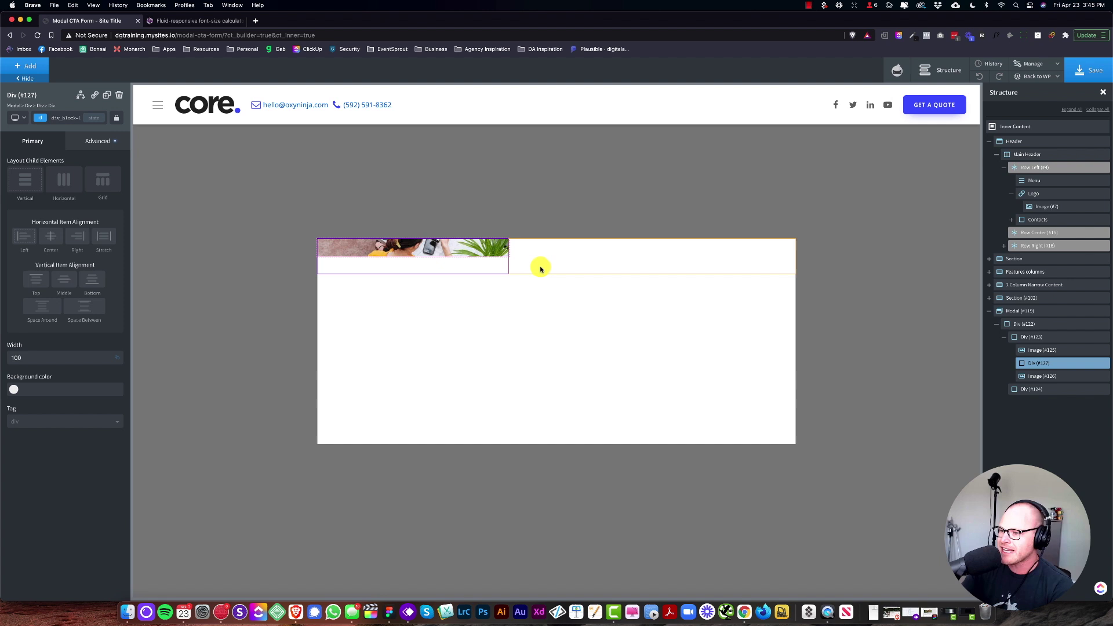
left_click(491, 265)
left_click(531, 266)
left_click(492, 266)
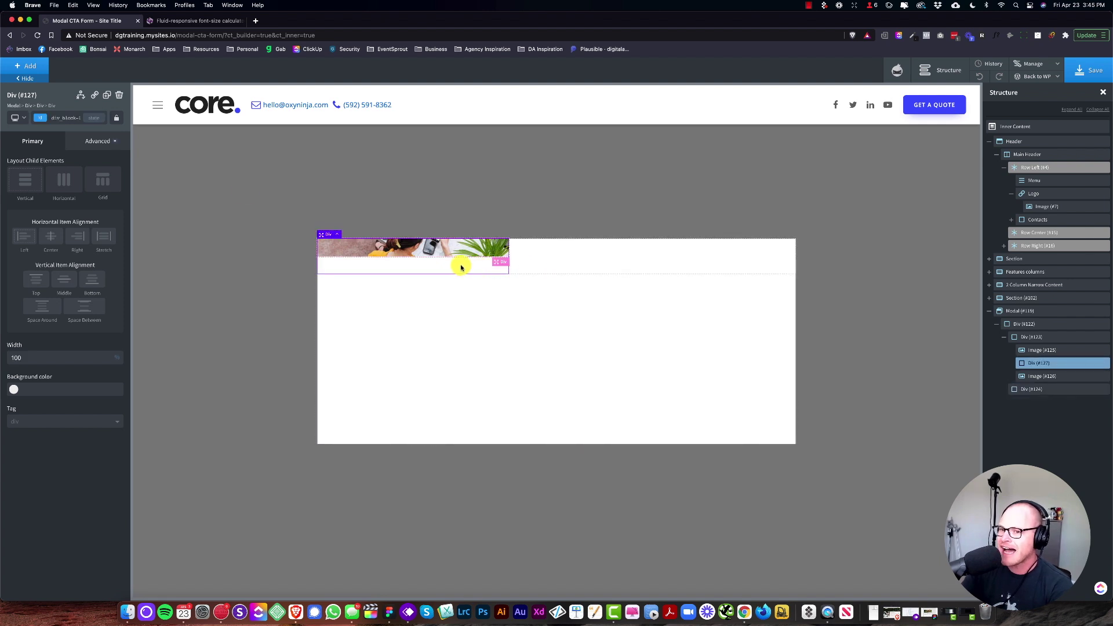
Check the width and height settings of the overlay Div, the second column Div and the first column Div
left_click(91, 140)
left_click(73, 196)
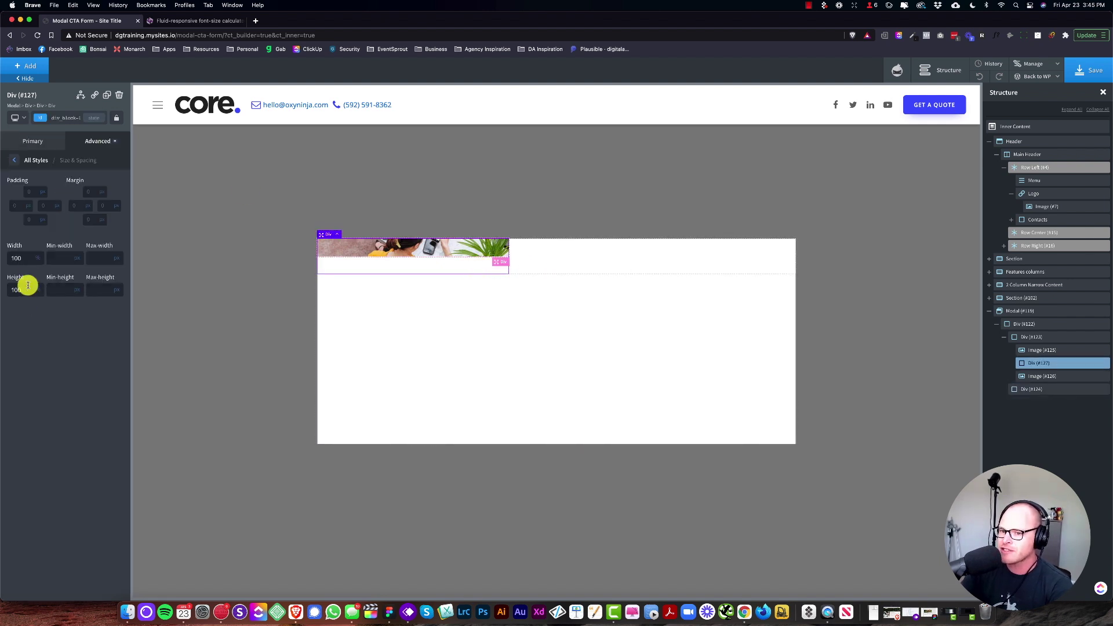
left_click(723, 256)
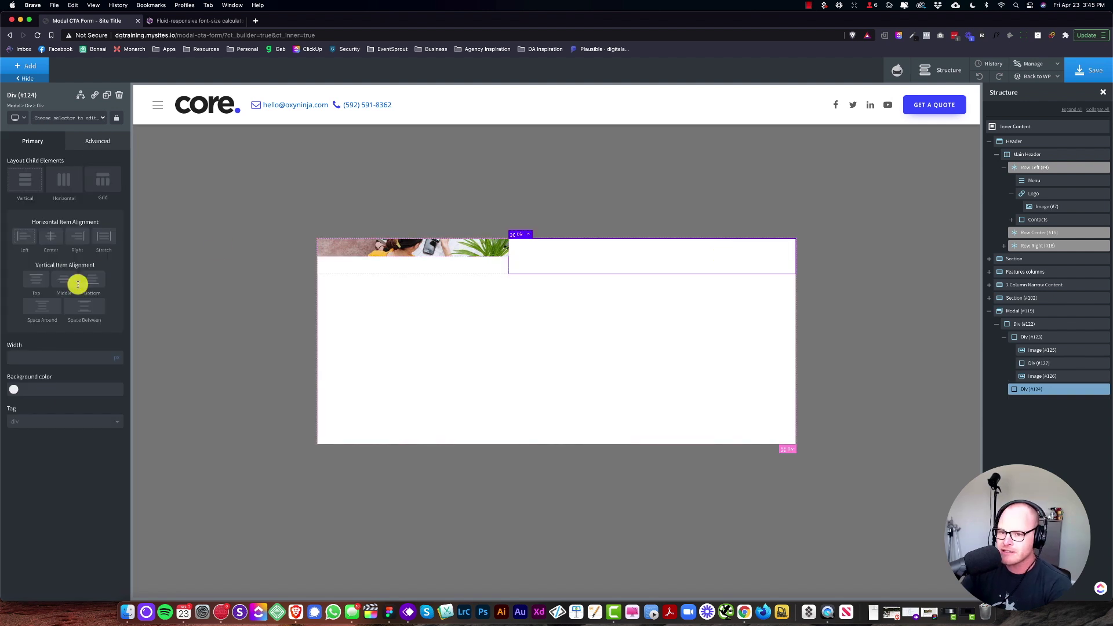
left_click(84, 142)
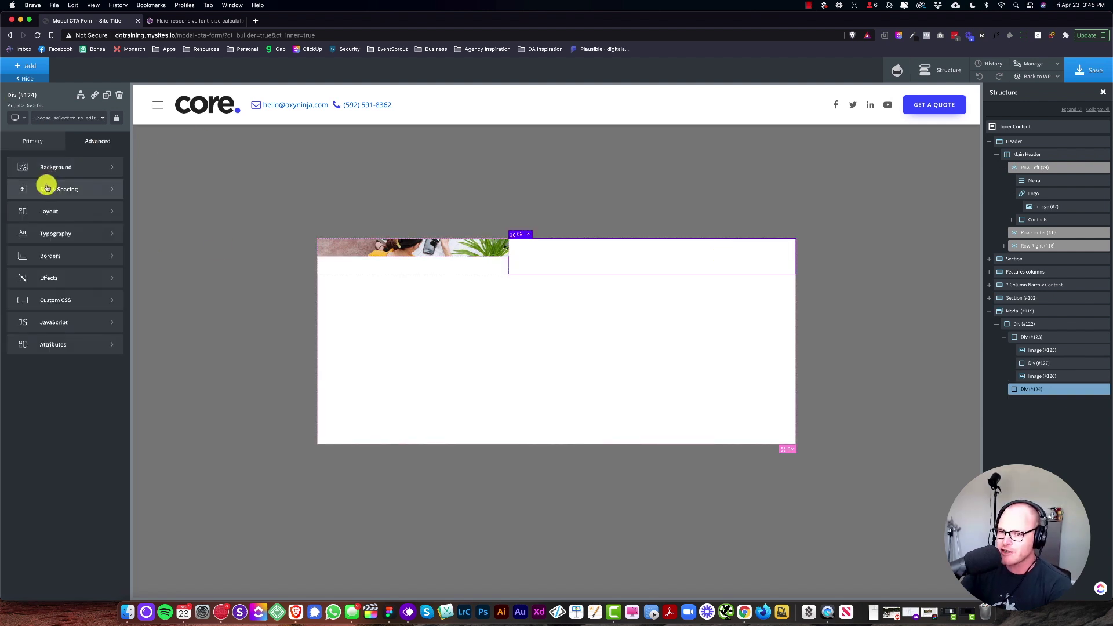
left_click(46, 185)
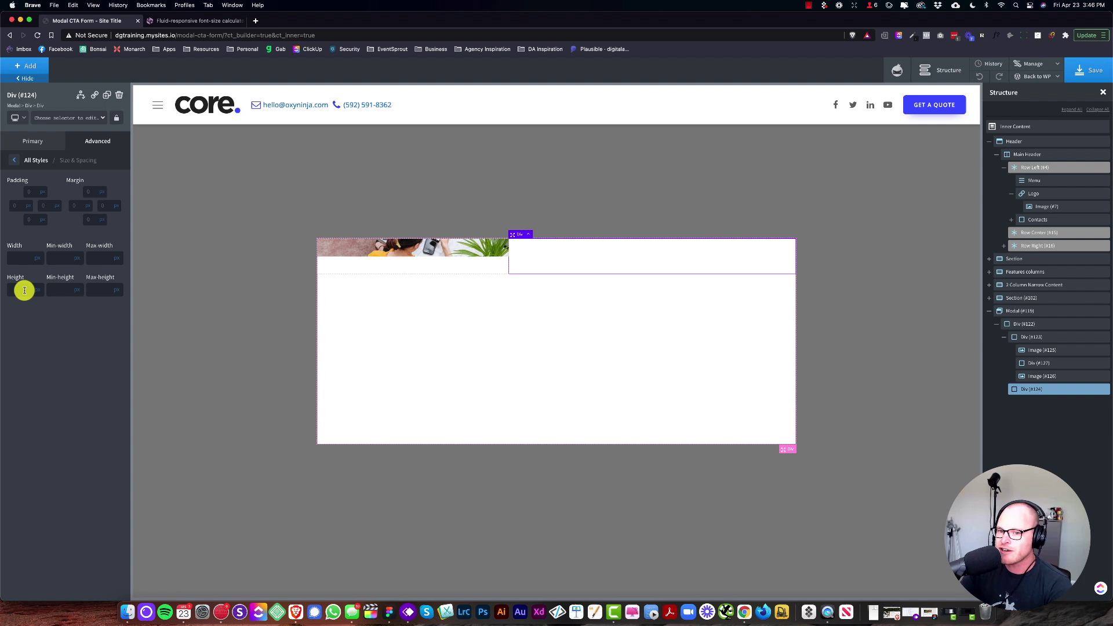
left_click(1036, 340)
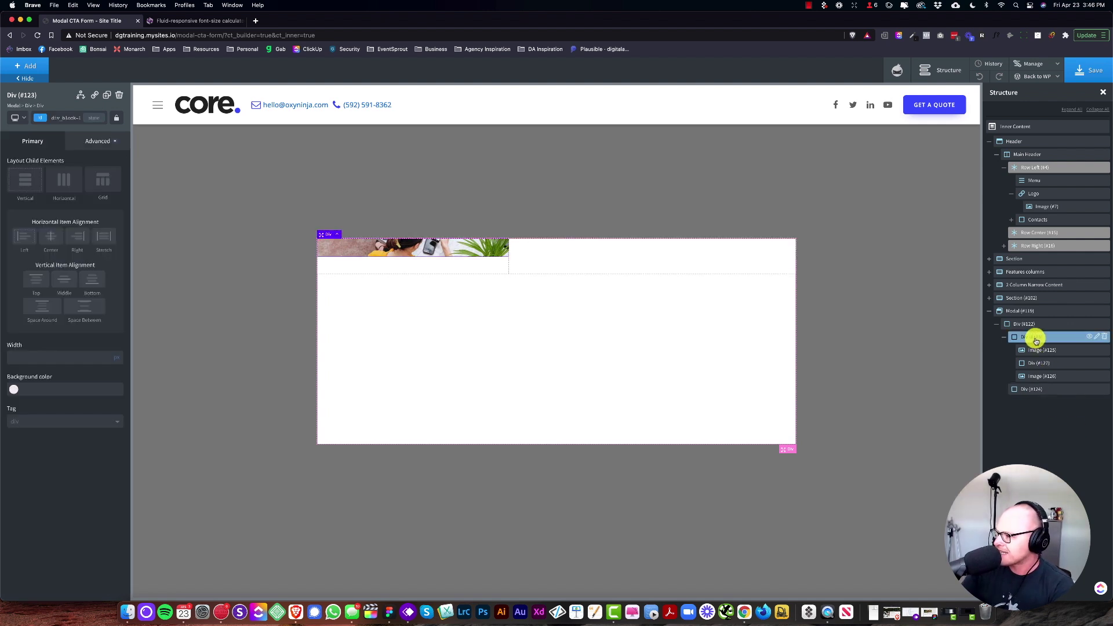
left_click(99, 145)
left_click(53, 187)
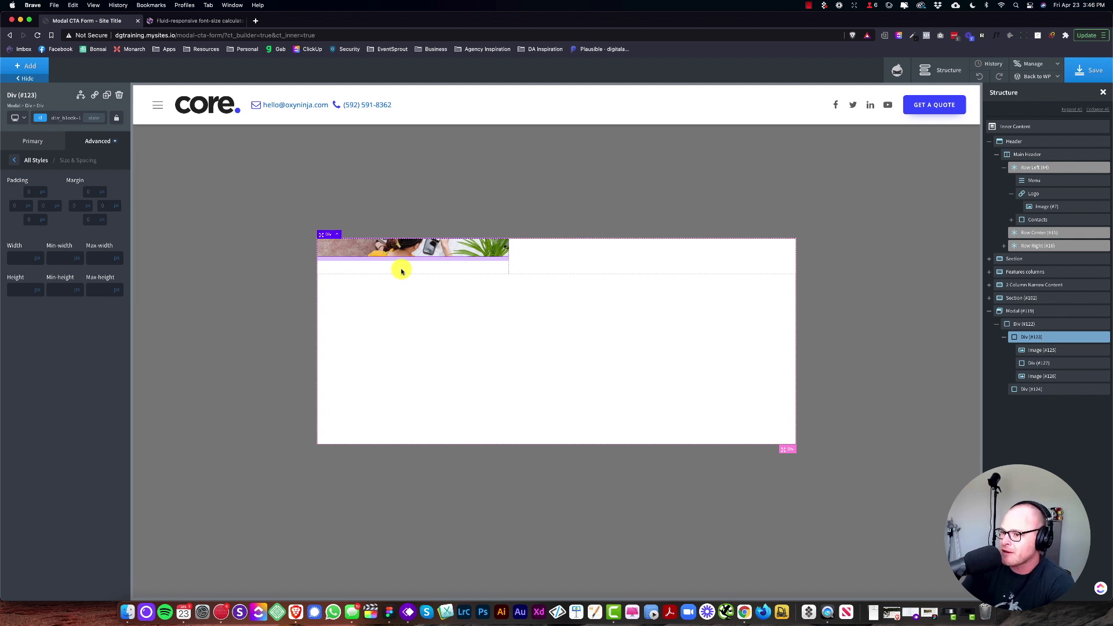
Try the c-stretch class on the Div that holds both modal columns and take it off
left_click(429, 252)
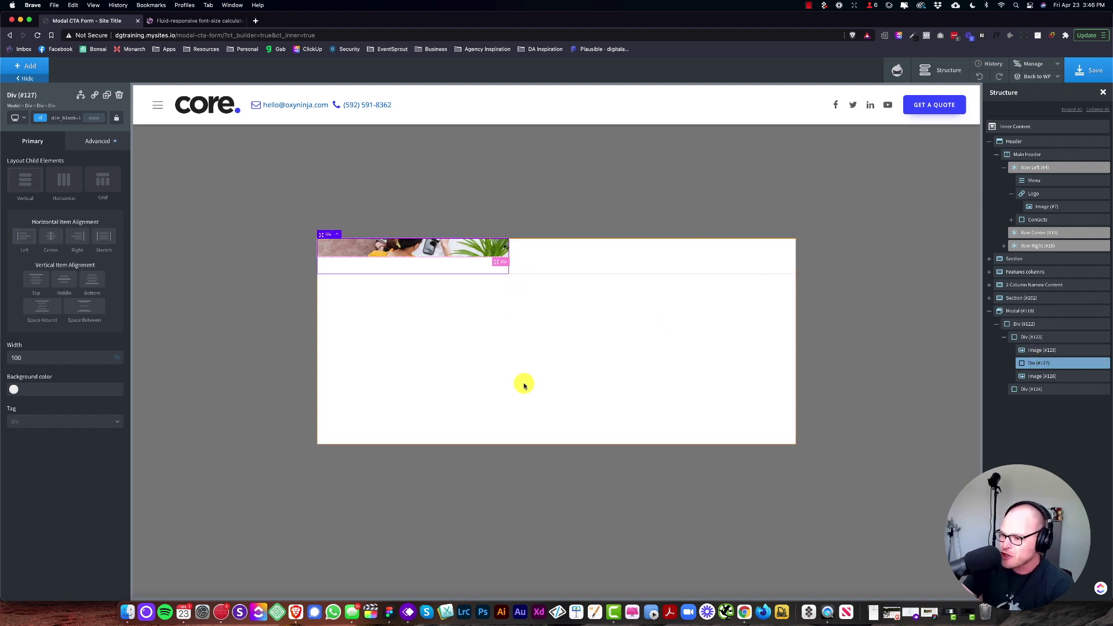
left_click(507, 355)
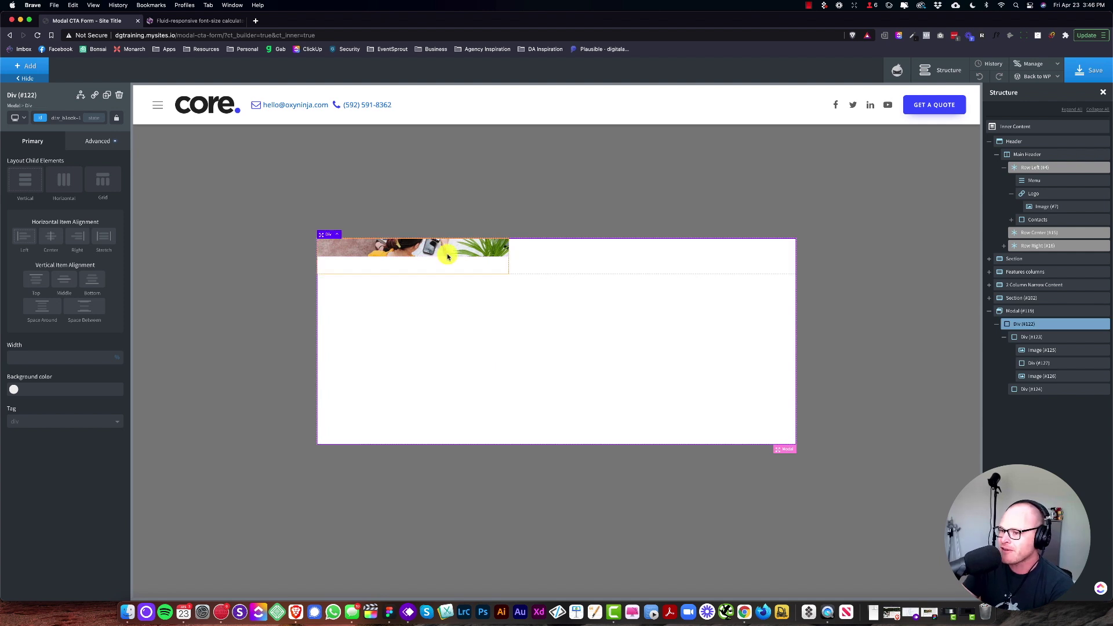
left_click(66, 118)
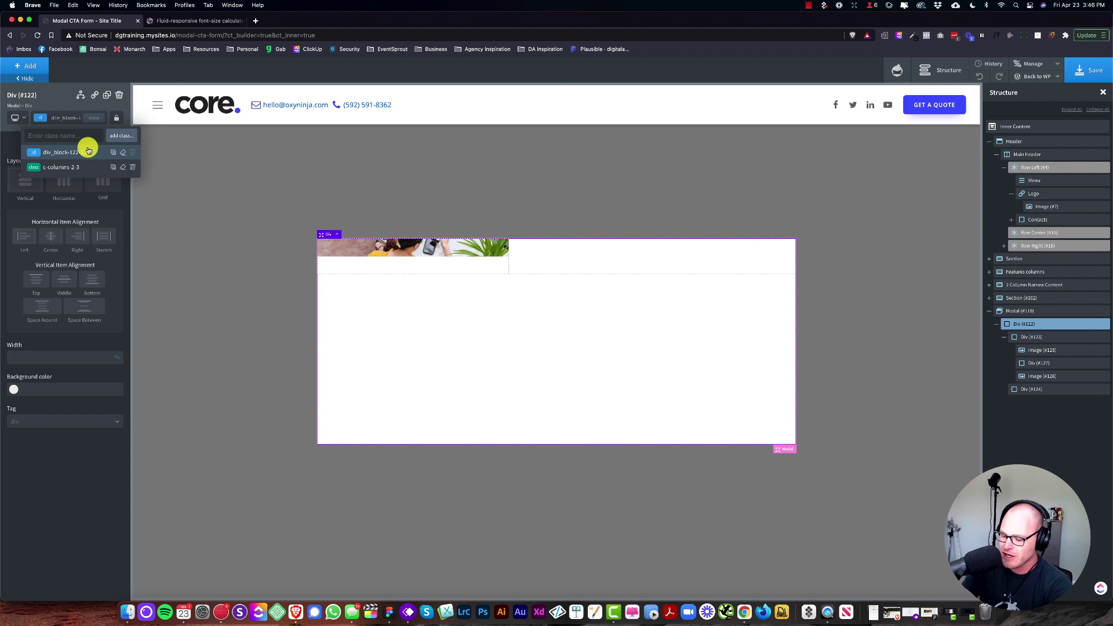
type("stre")
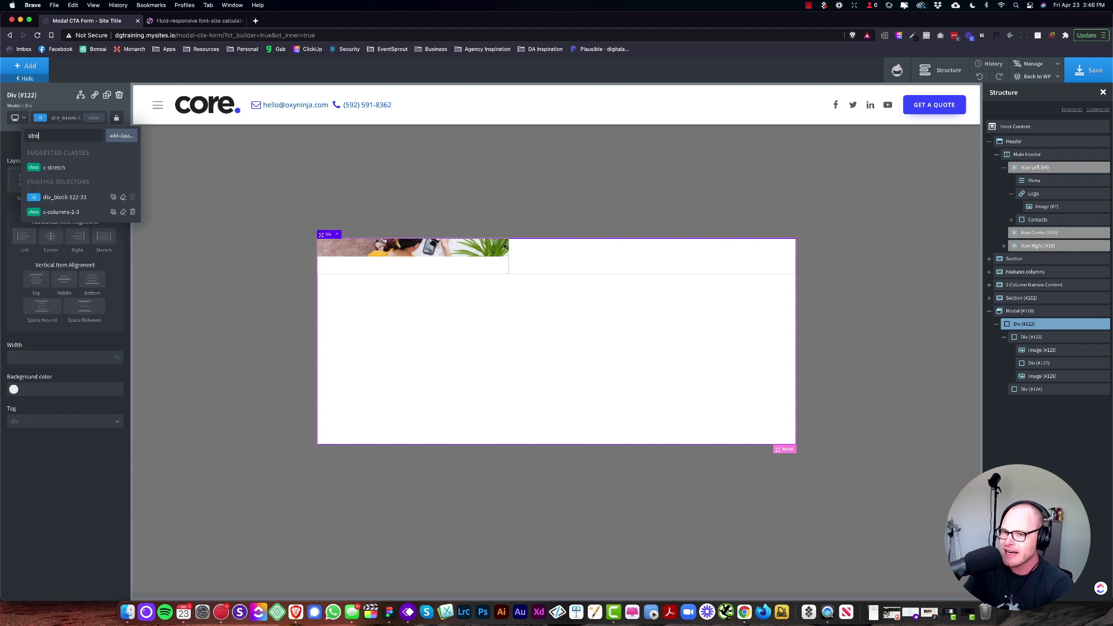
left_click(64, 167)
left_click(61, 118)
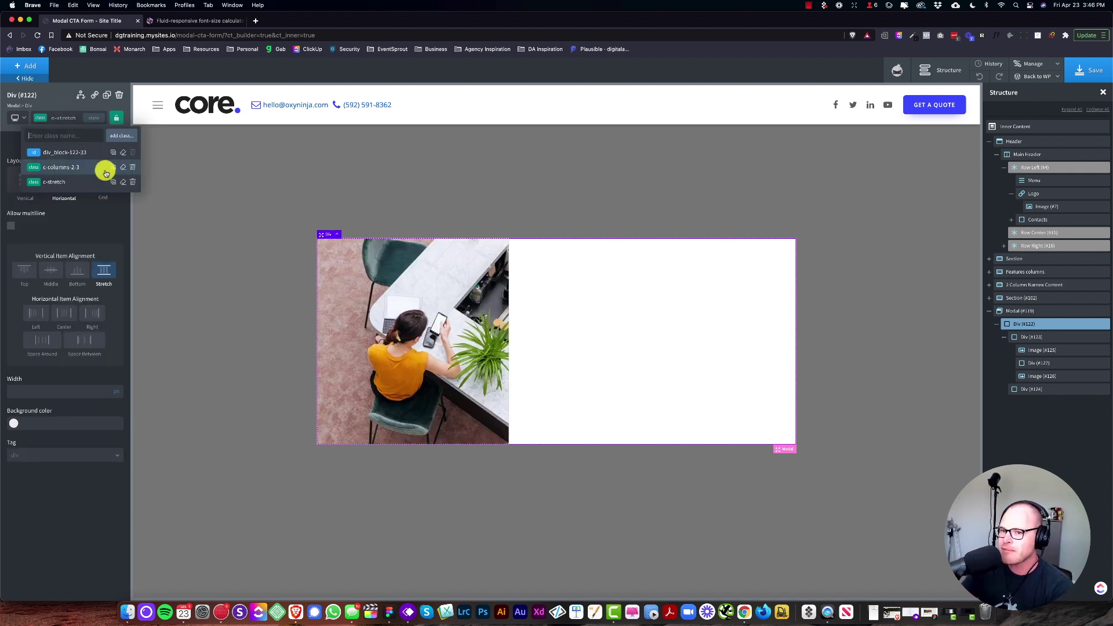
left_click(132, 182)
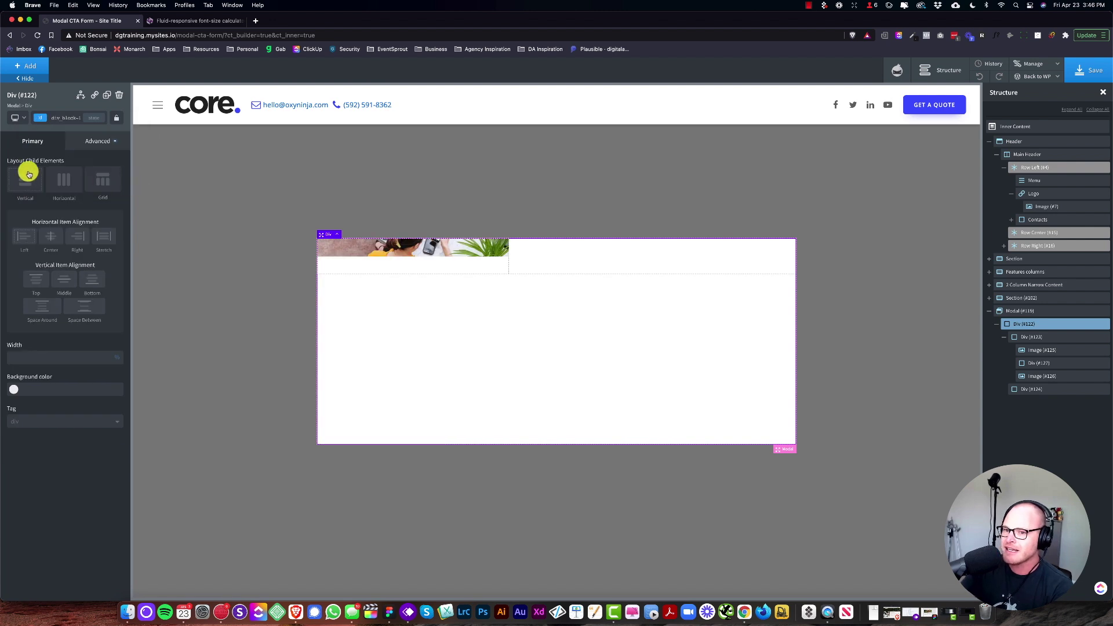
Add the c-stretch class to the Div that holds both modal columns
left_click(70, 117)
type("fs")
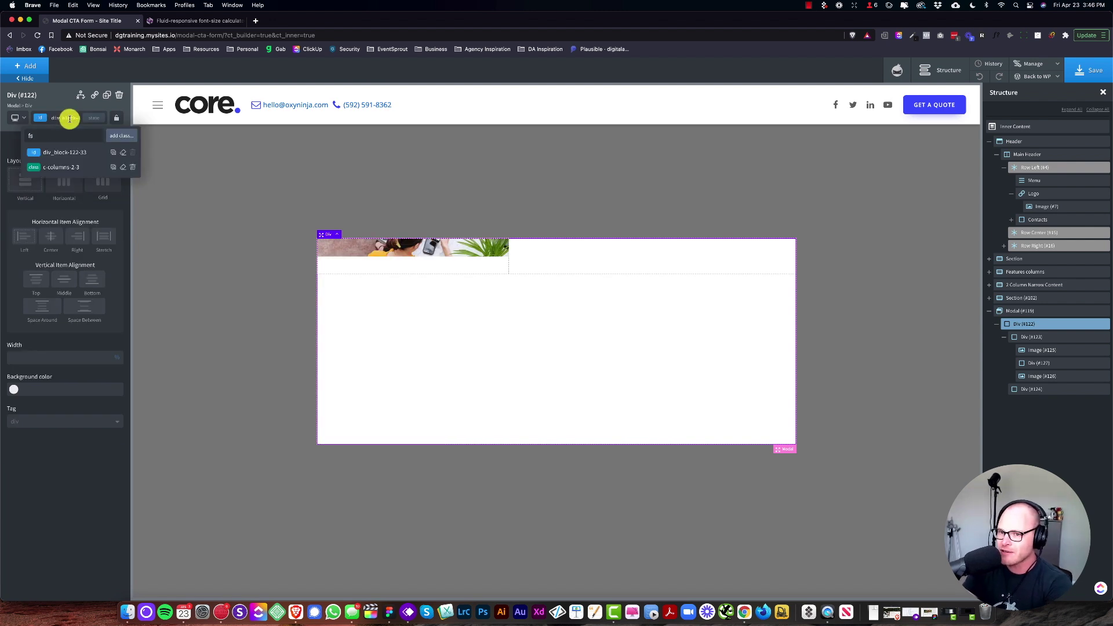
key("BackSpace")
key("BackSpace")
type("stre")
left_click(69, 168)
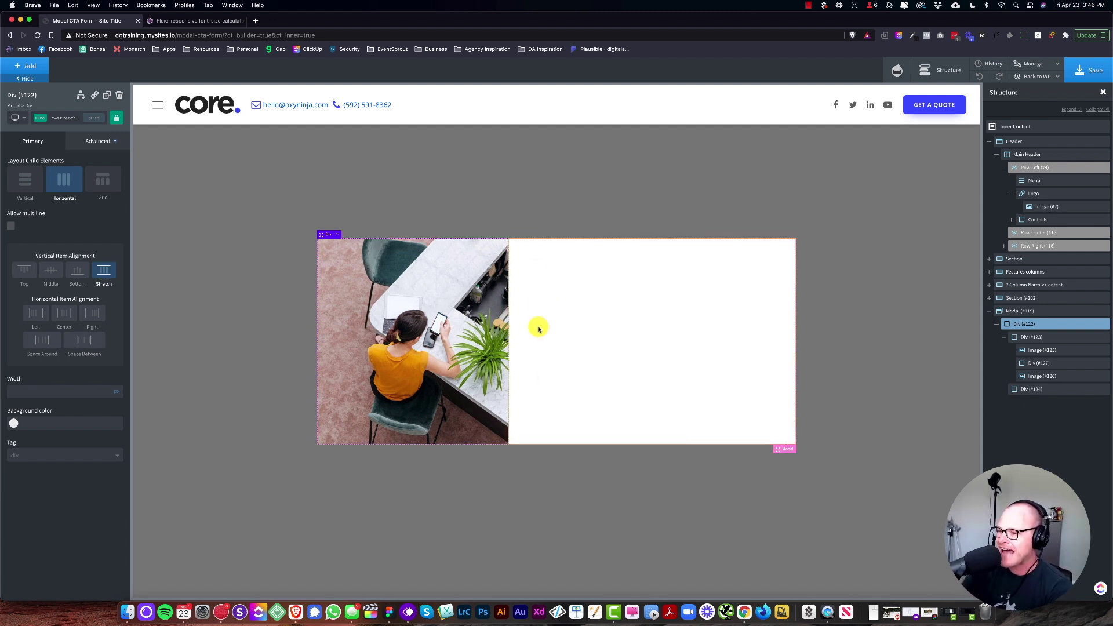
Rename the Div between the two images in the modal's first column as Overlay
left_click(1004, 337)
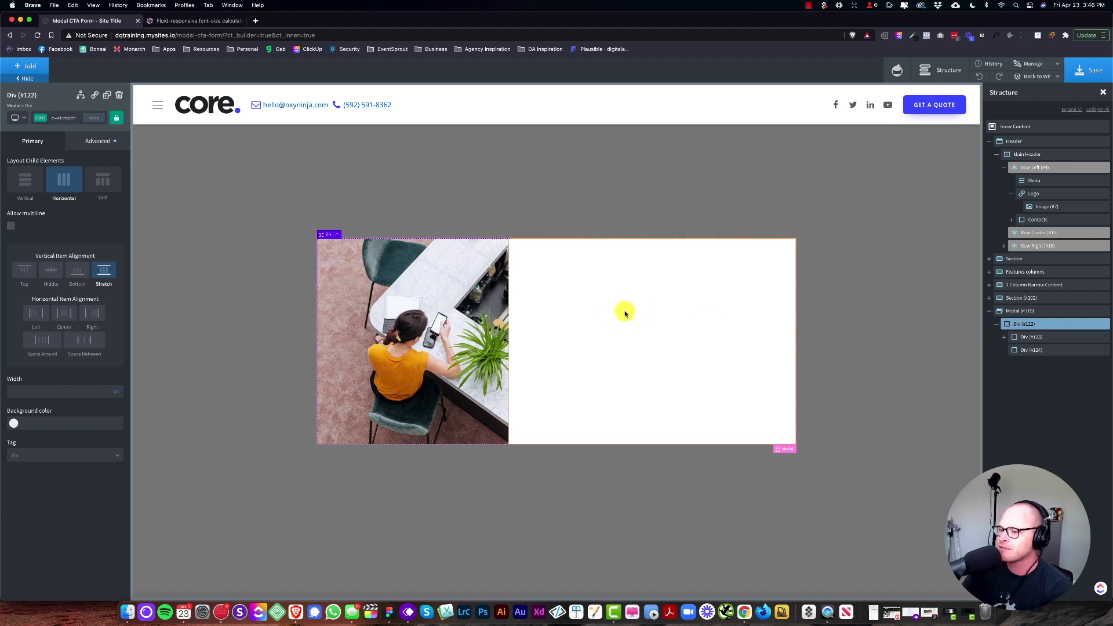
left_click(1004, 337)
left_click(1081, 364)
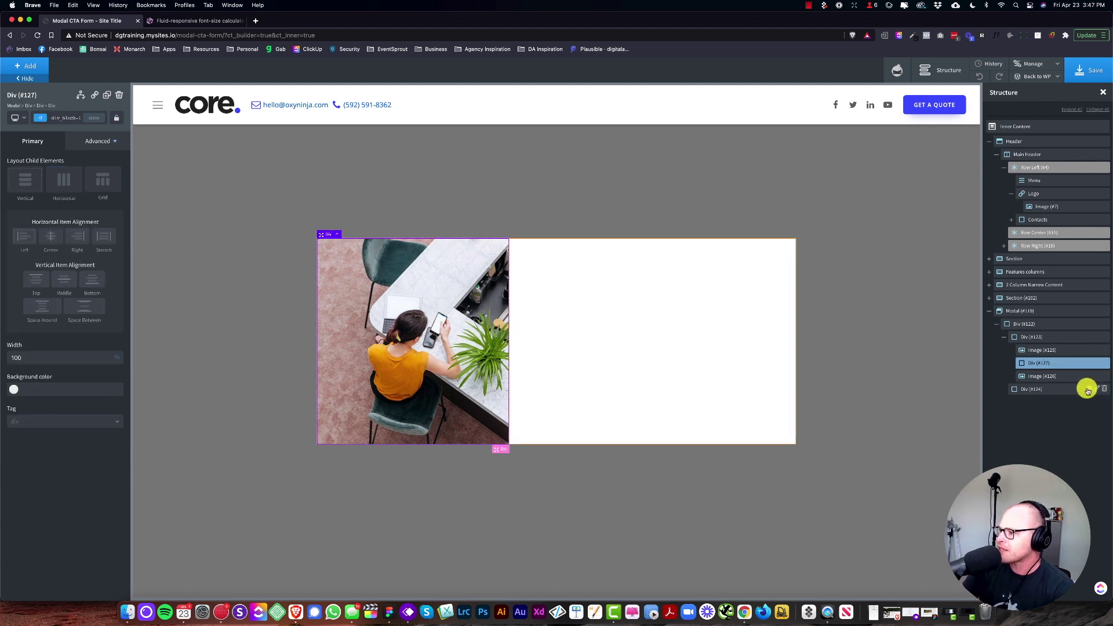
left_click(1099, 364)
left_click(1050, 416)
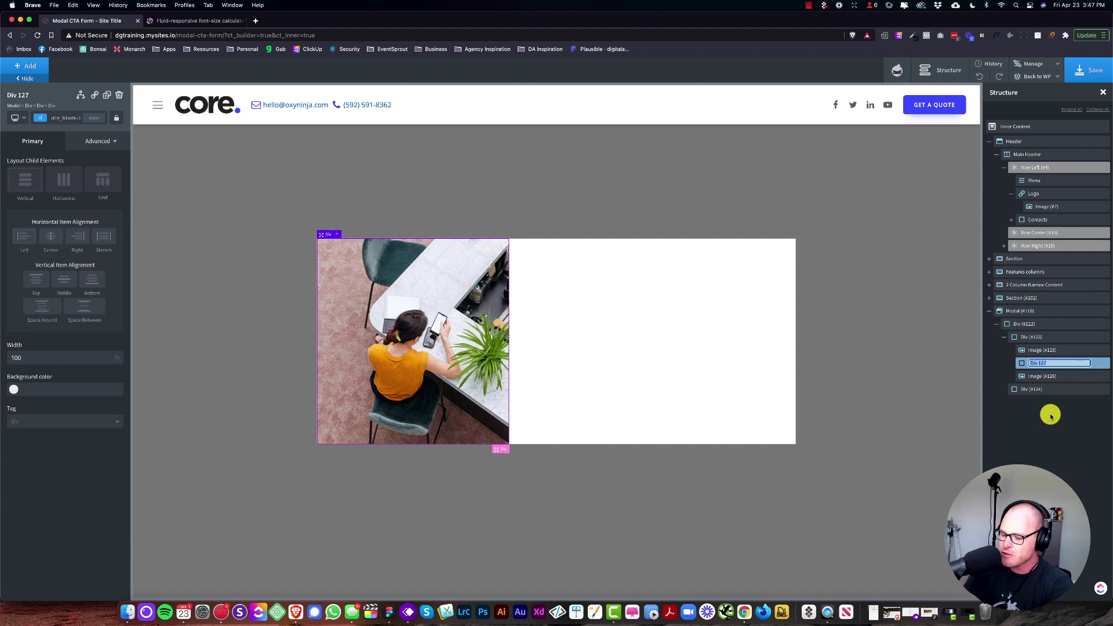
type("Overlay")
key("Return")
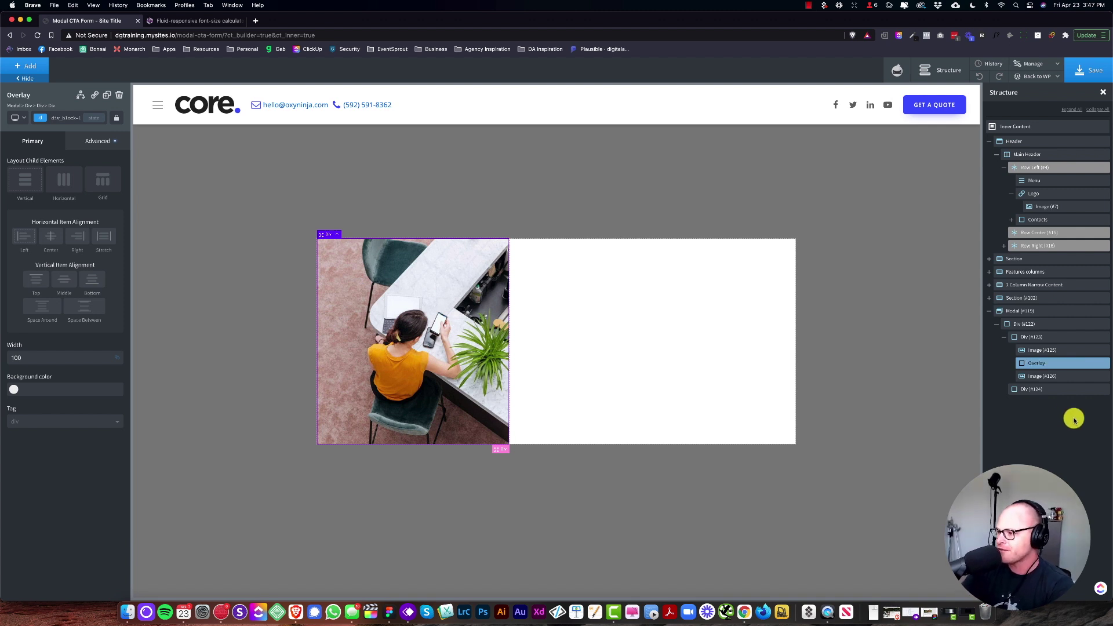
Check the Overlay Div's z-index and set the logo image's z-index to 2
left_click(1050, 378)
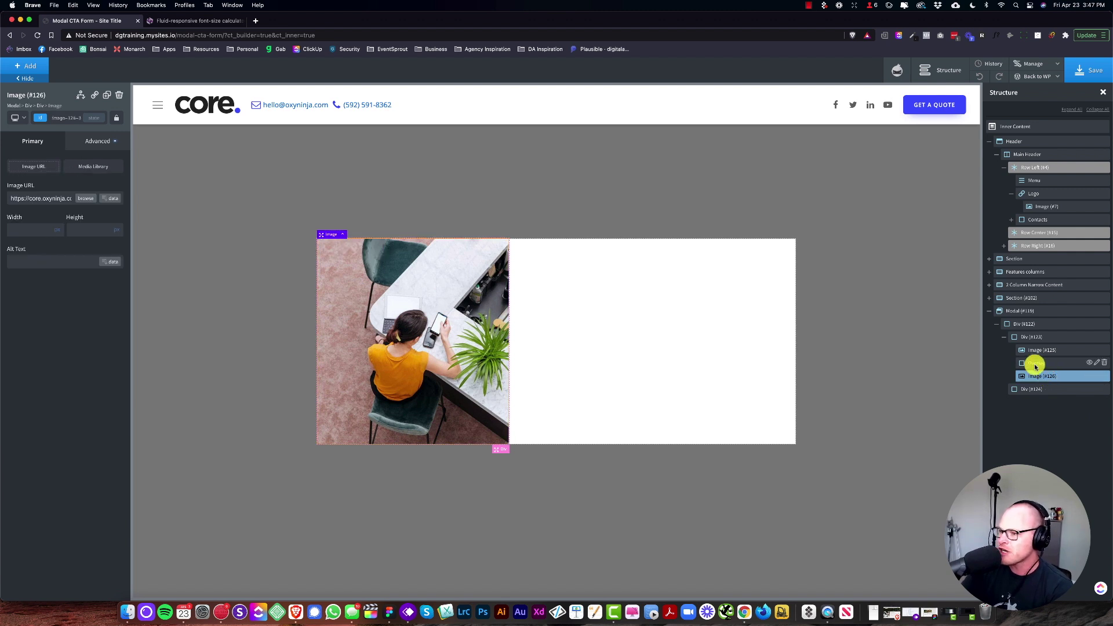
left_click(1043, 363)
left_click(95, 142)
left_click(71, 192)
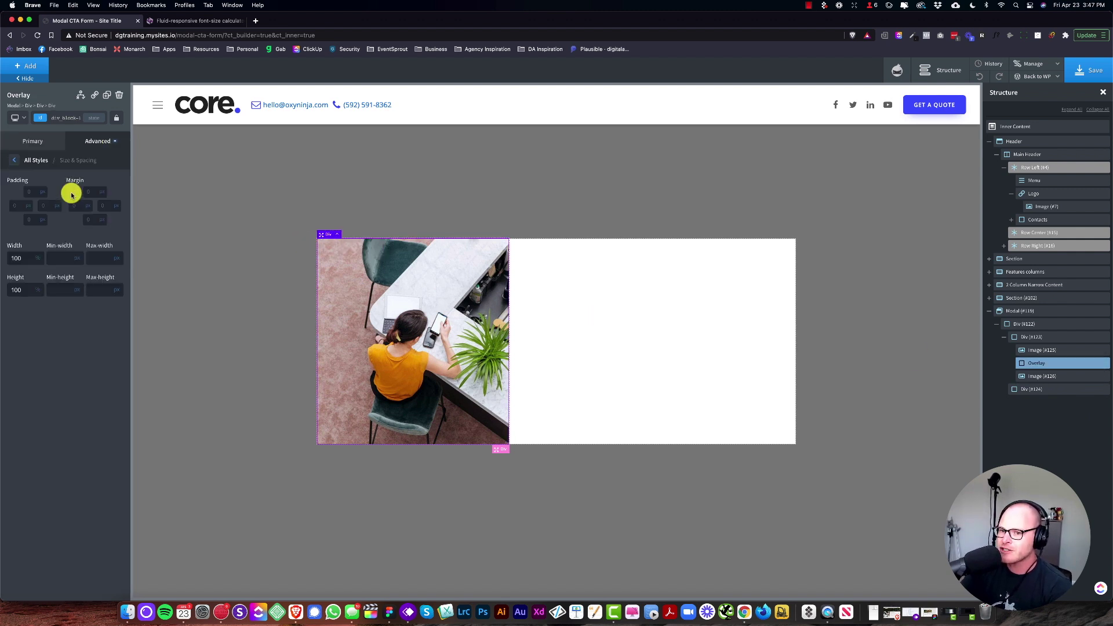
left_click(17, 153)
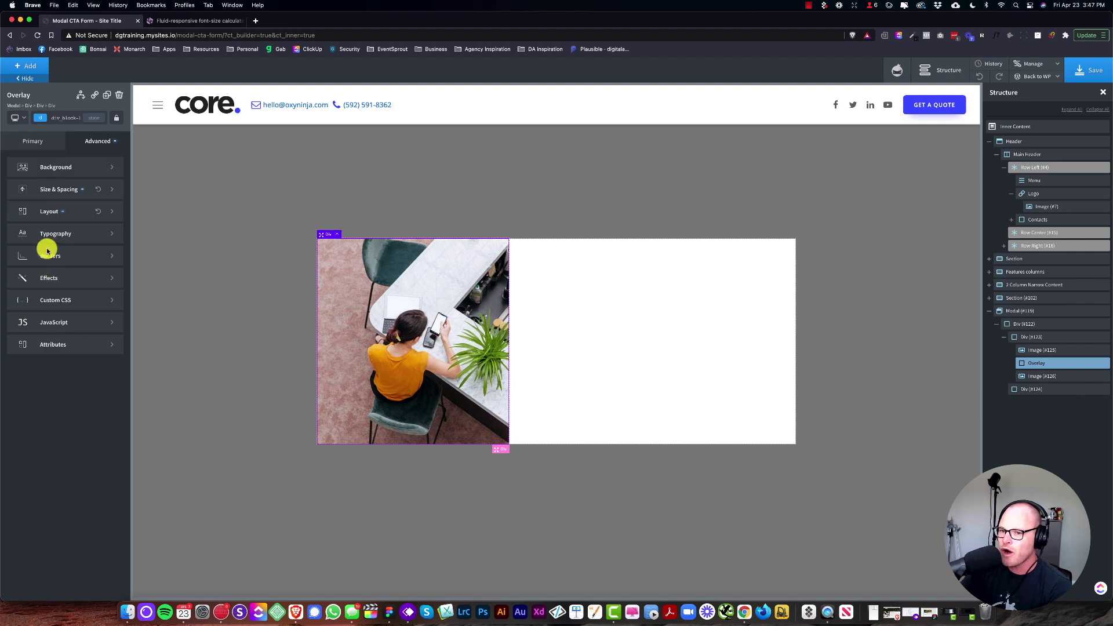
left_click(58, 212)
scroll(47, 464, "down", 5)
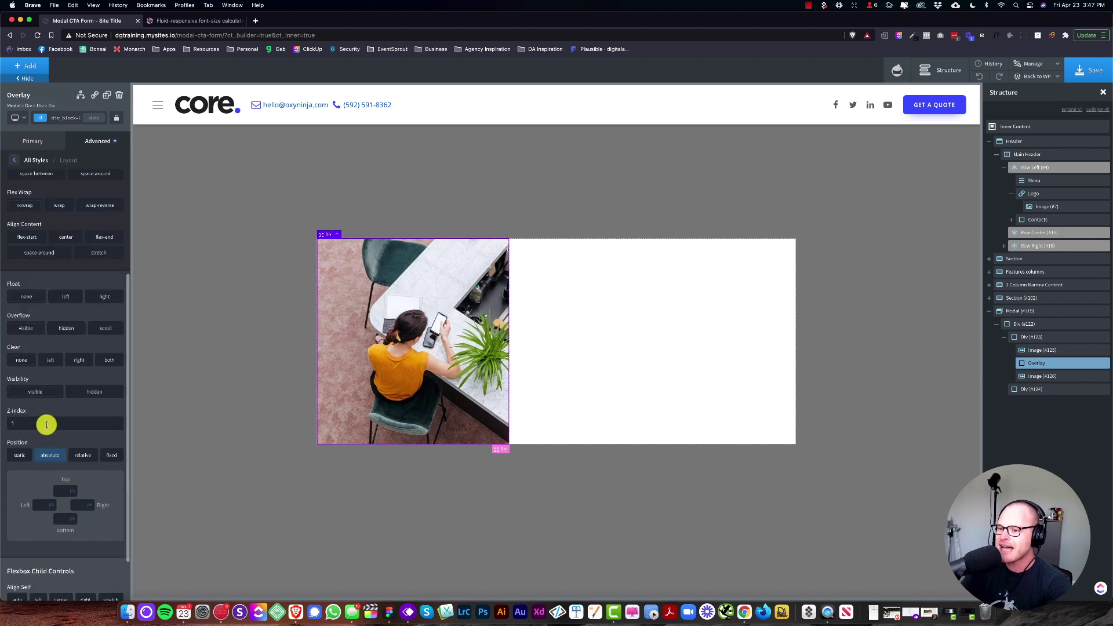
left_click(1042, 377)
left_click(96, 141)
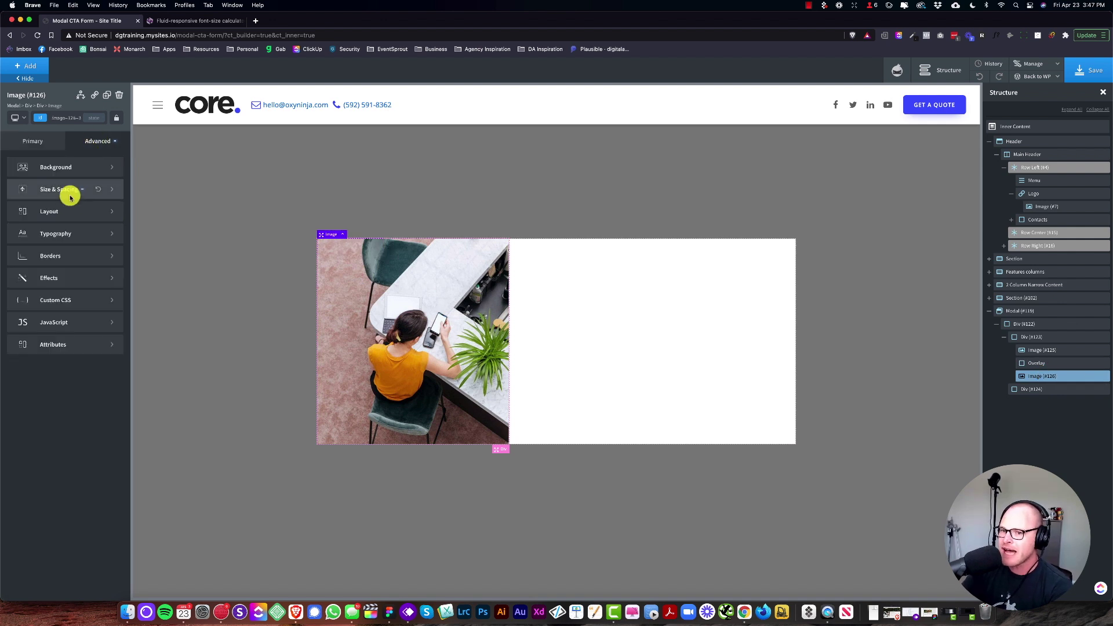
left_click(58, 211)
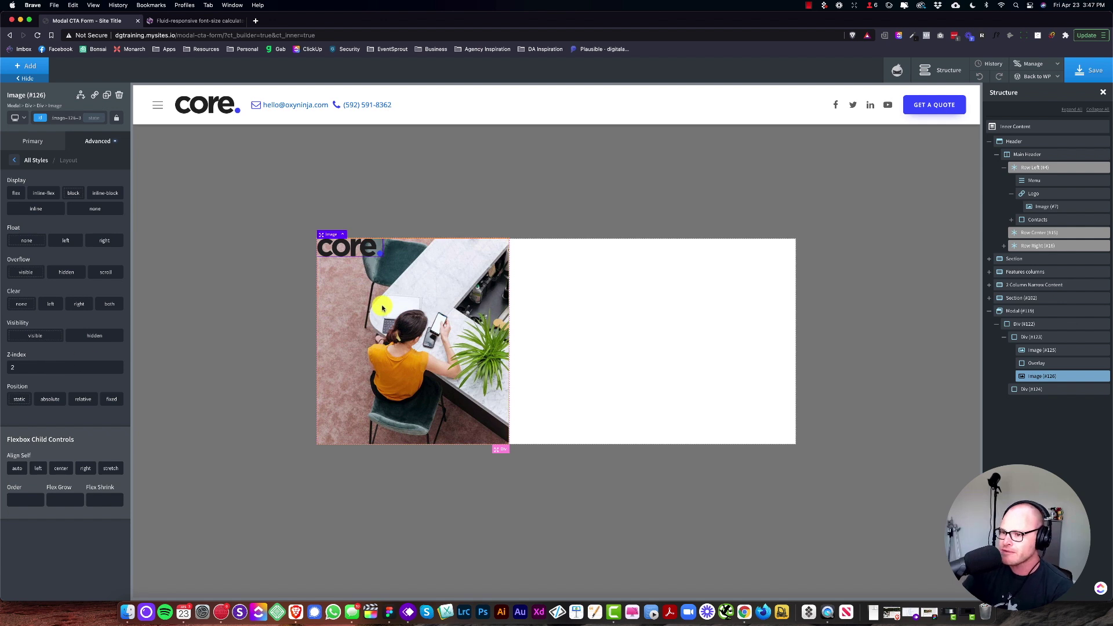
Lay out the first column Div's children vertically, centered horizontally and aligned to the middle vertically
left_click(348, 302)
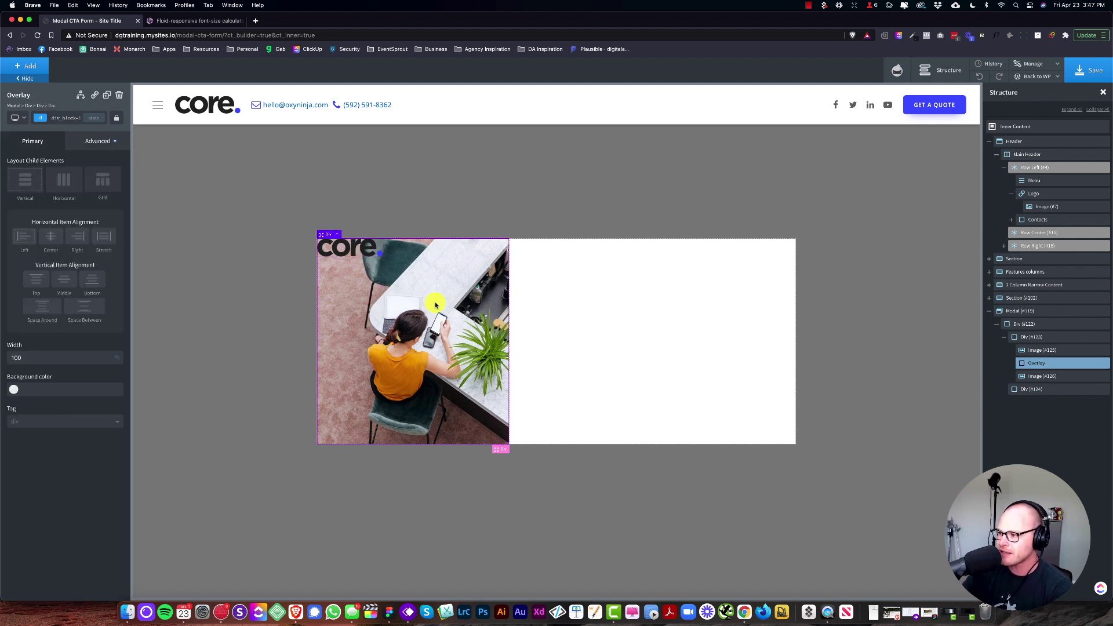
left_click(1037, 337)
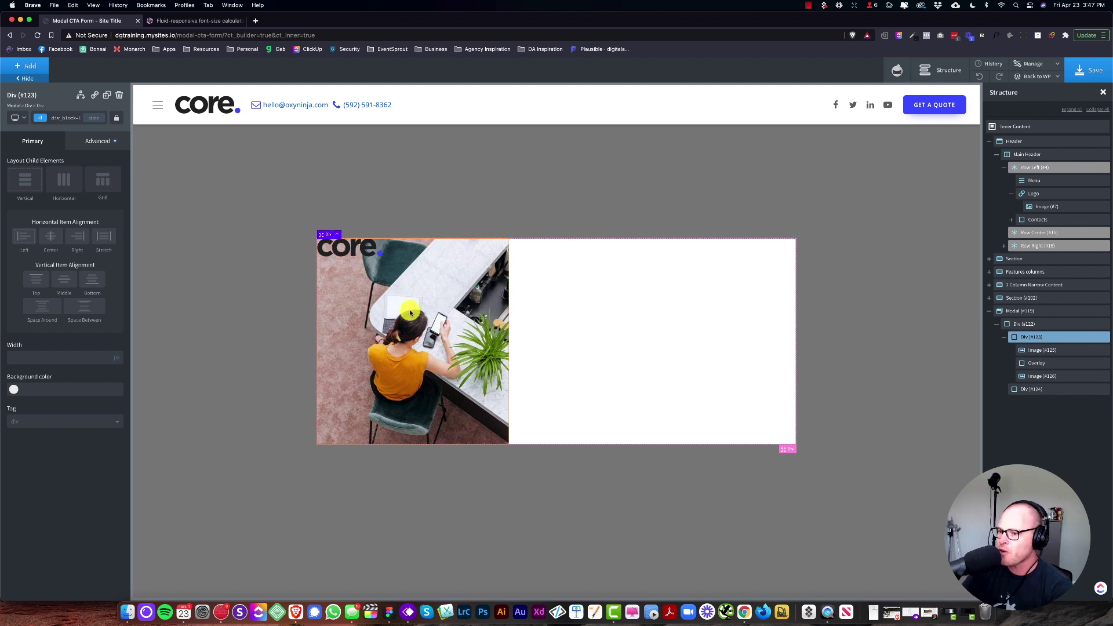
left_click(27, 187)
left_click(50, 236)
left_click(63, 281)
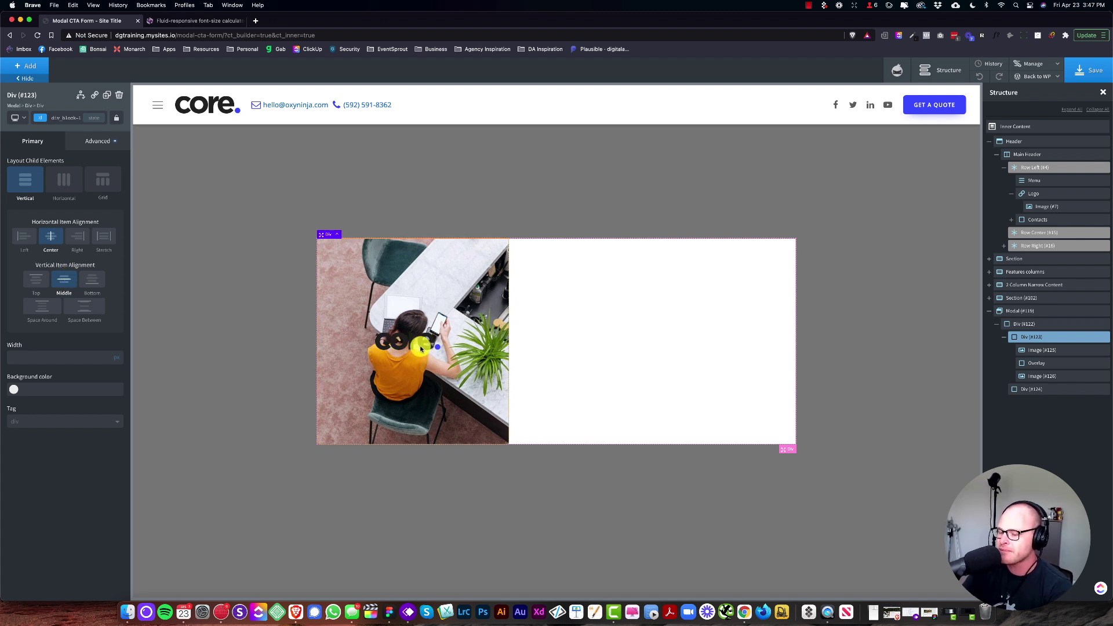
Set the Overlay Div's background color to the core set's blue at 85% opacity
left_click(1039, 364)
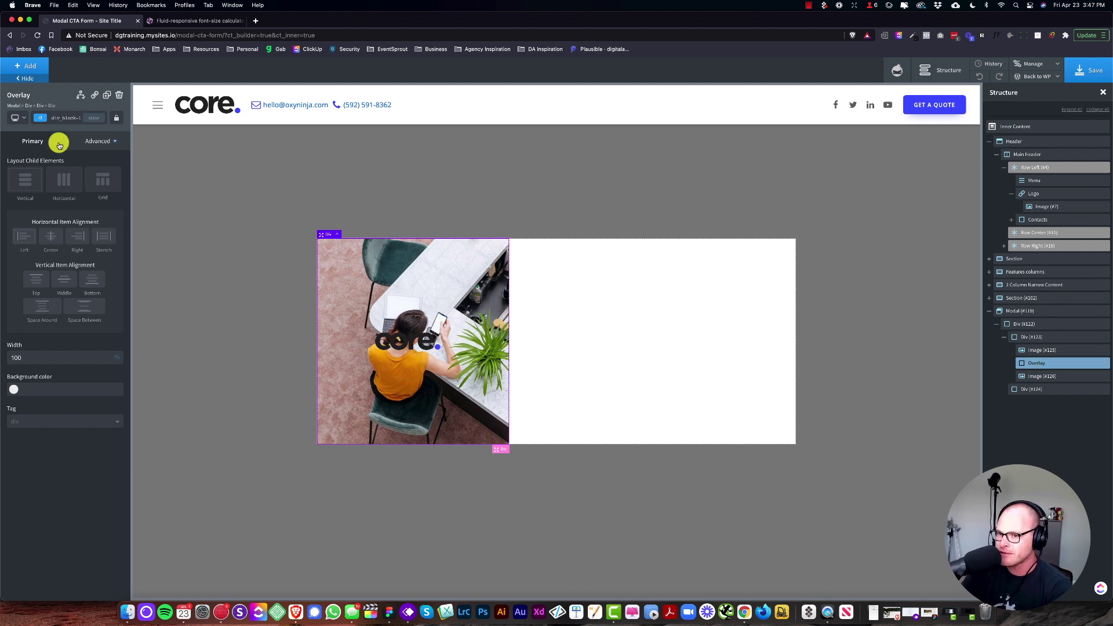
left_click(92, 141)
left_click(66, 168)
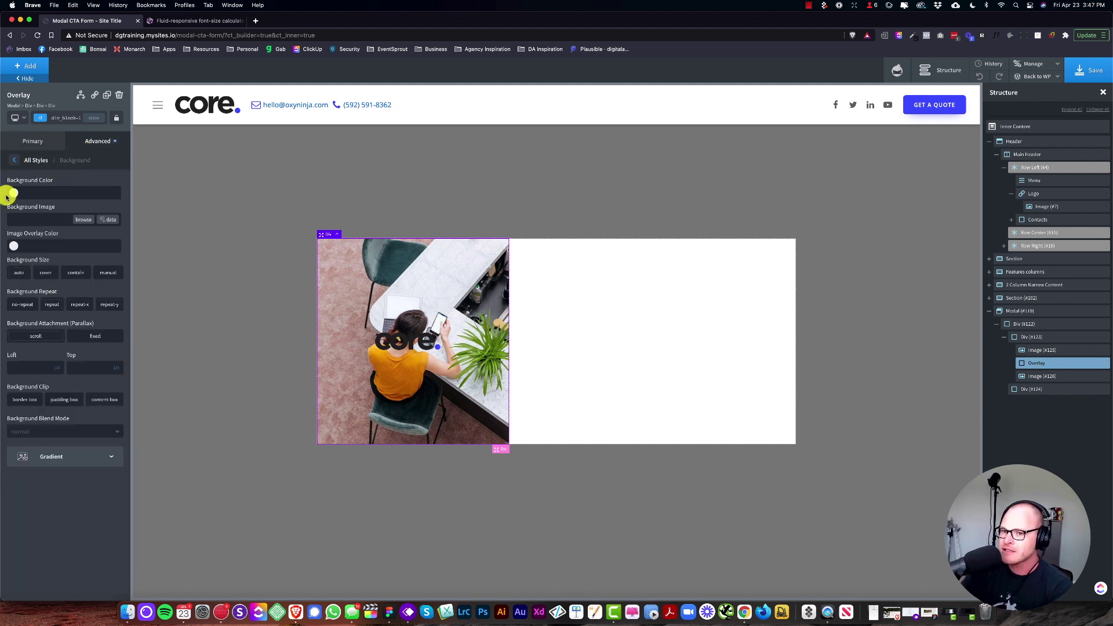
left_click(12, 194)
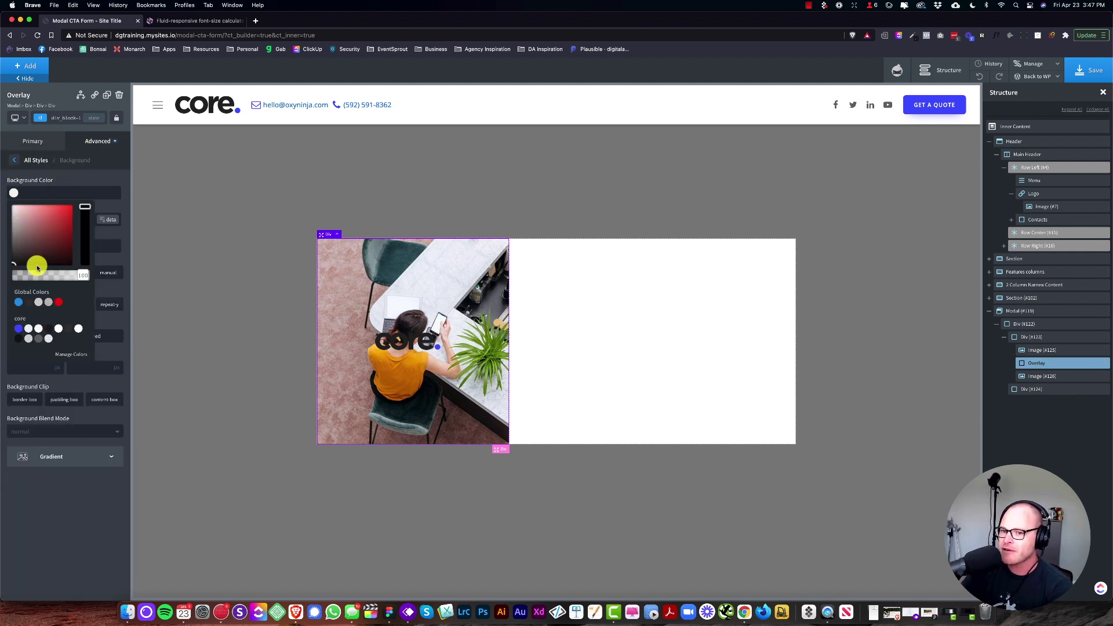
left_click(20, 329)
left_click_drag(77, 278, 75, 280)
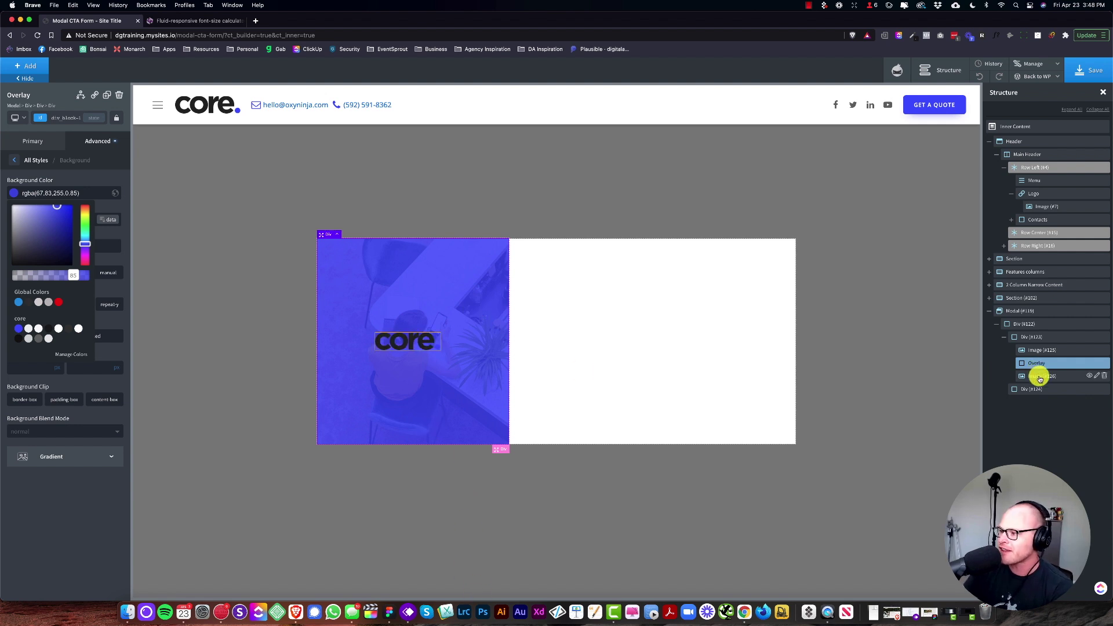
Apply an invert filter with an amount of 100 to the logo image in the first column
left_click(1039, 377)
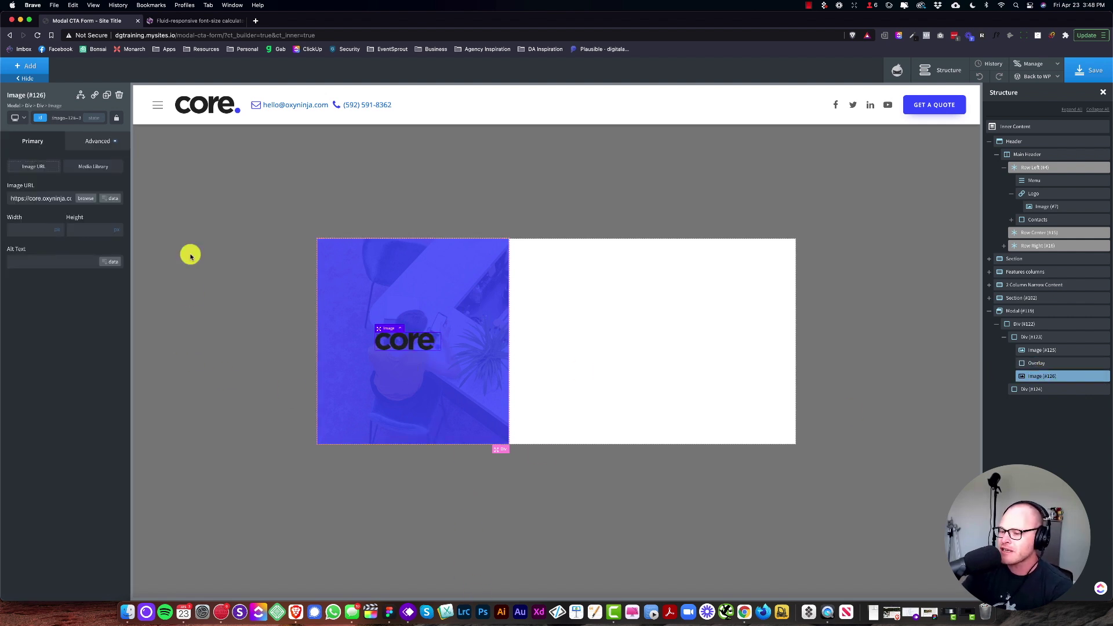
left_click(97, 143)
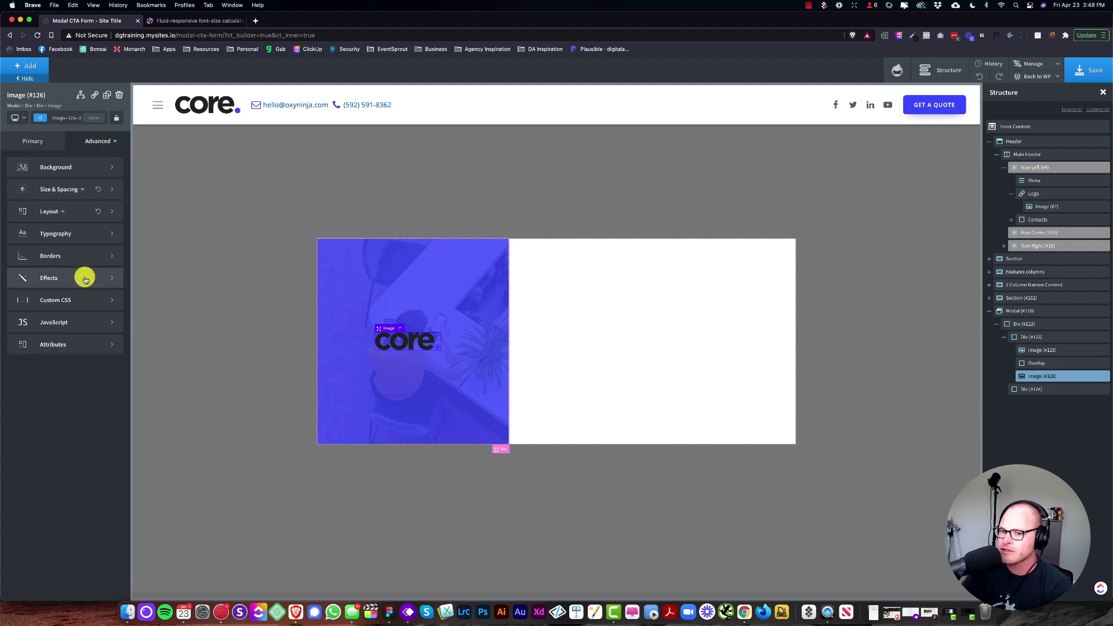
left_click(82, 277)
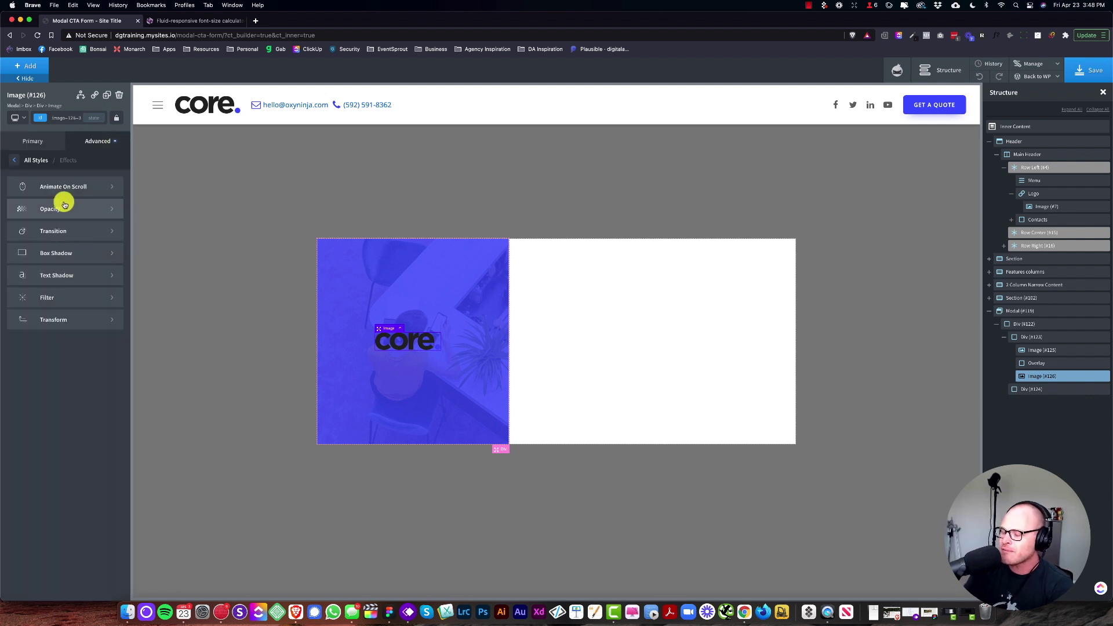
left_click(56, 296)
left_click(64, 191)
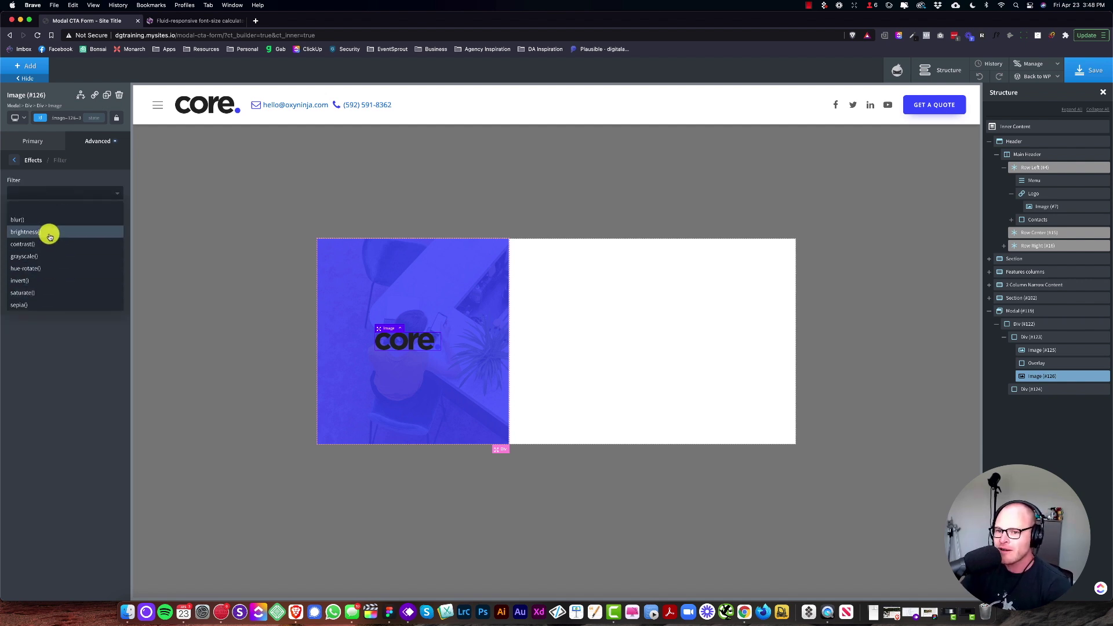
left_click(40, 282)
left_click_drag(85, 225, 119, 225)
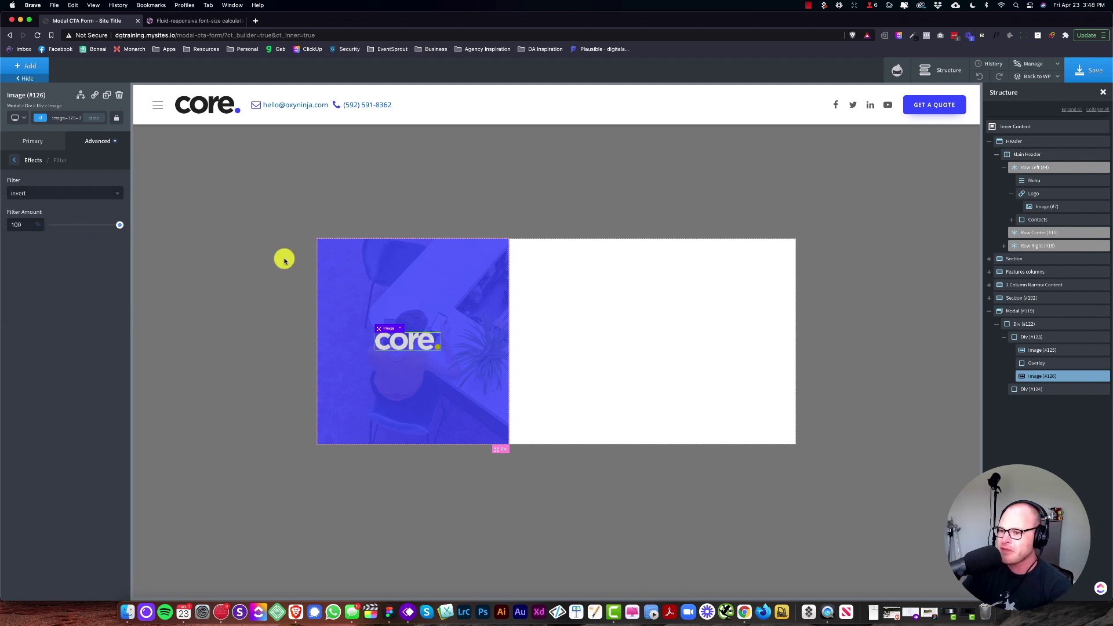
left_click(221, 420)
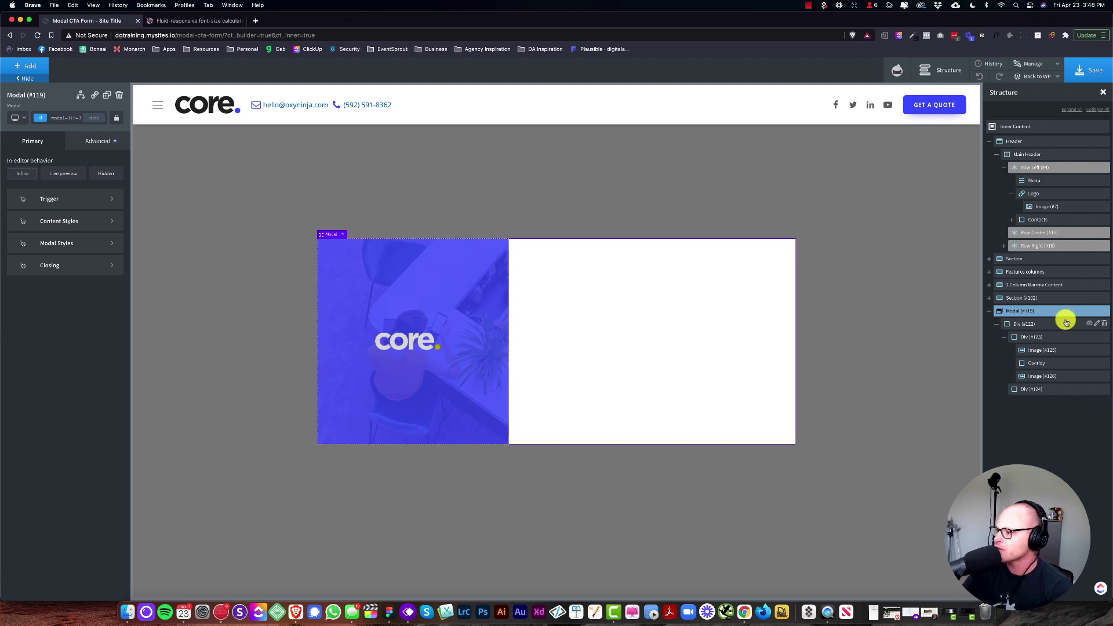
Review the filter setting among the logo image's effects
left_click(1042, 376)
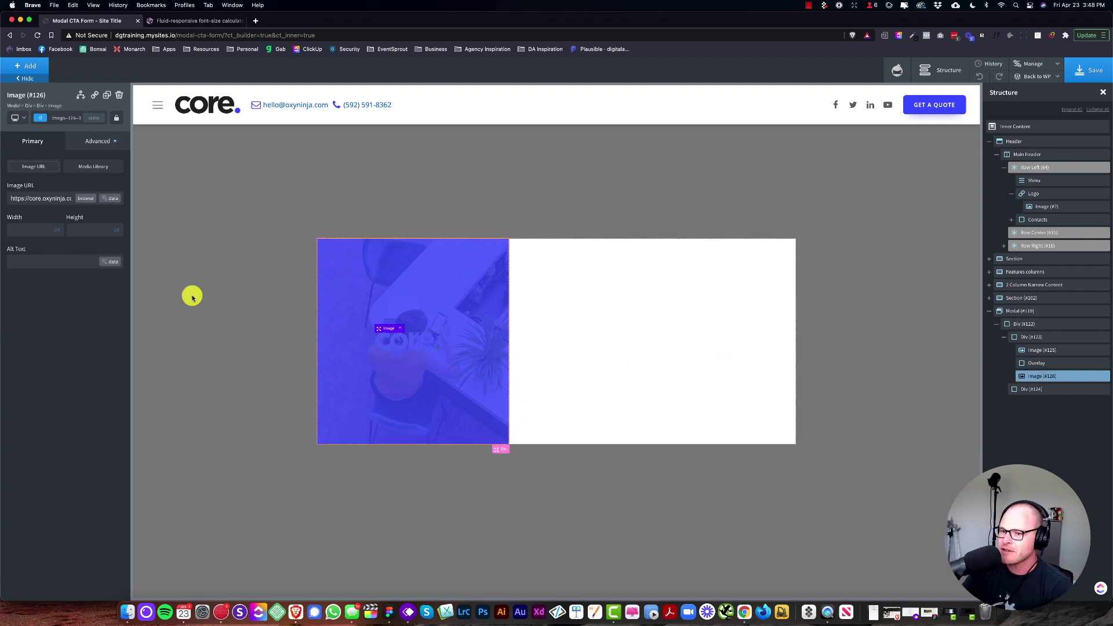
left_click(94, 141)
left_click(53, 277)
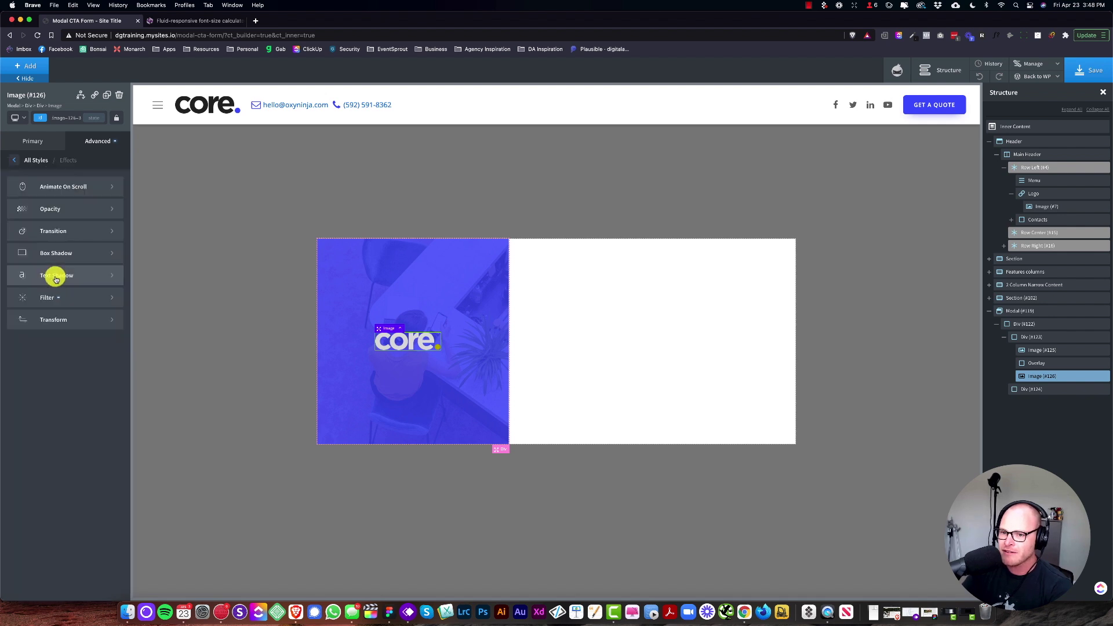
left_click(66, 297)
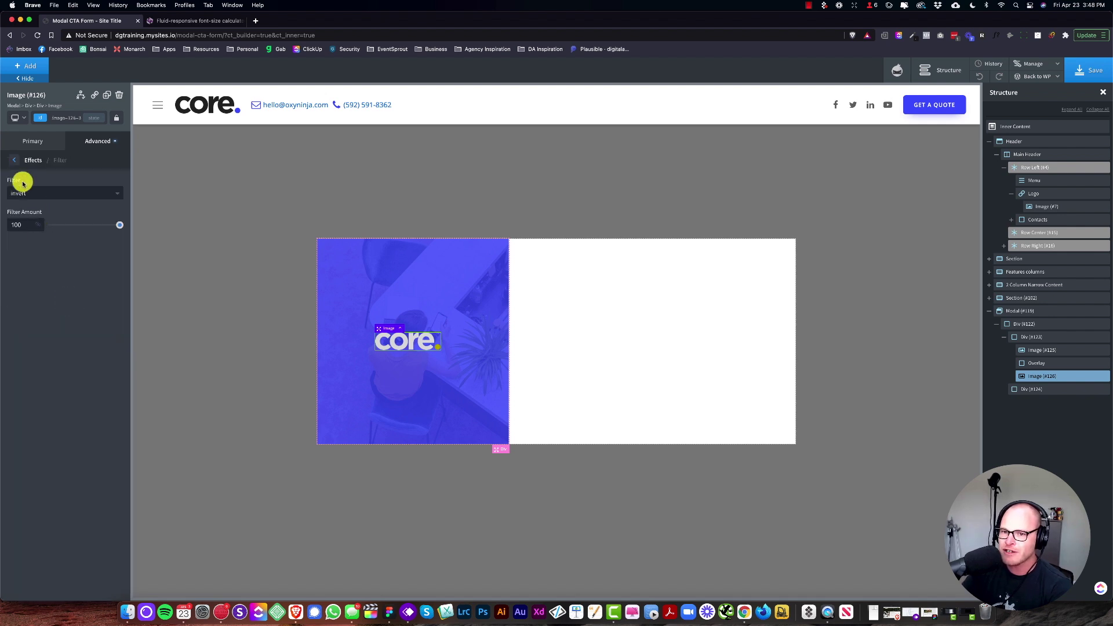
left_click(12, 160)
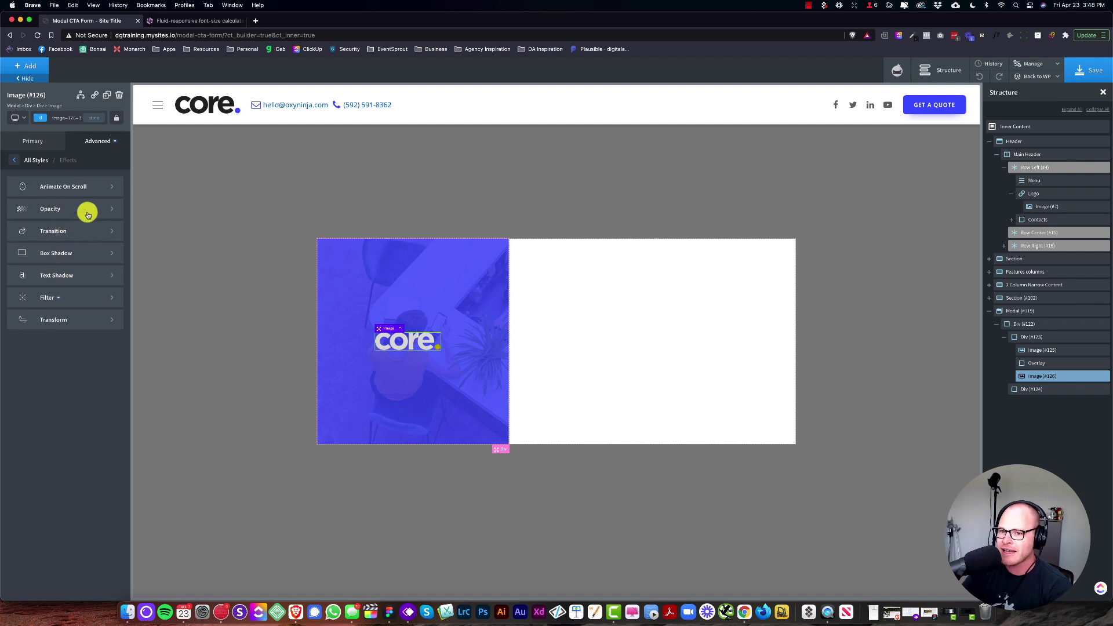
Add a WS Form PRO Form element to the second column Div of the modal
left_click(201, 227)
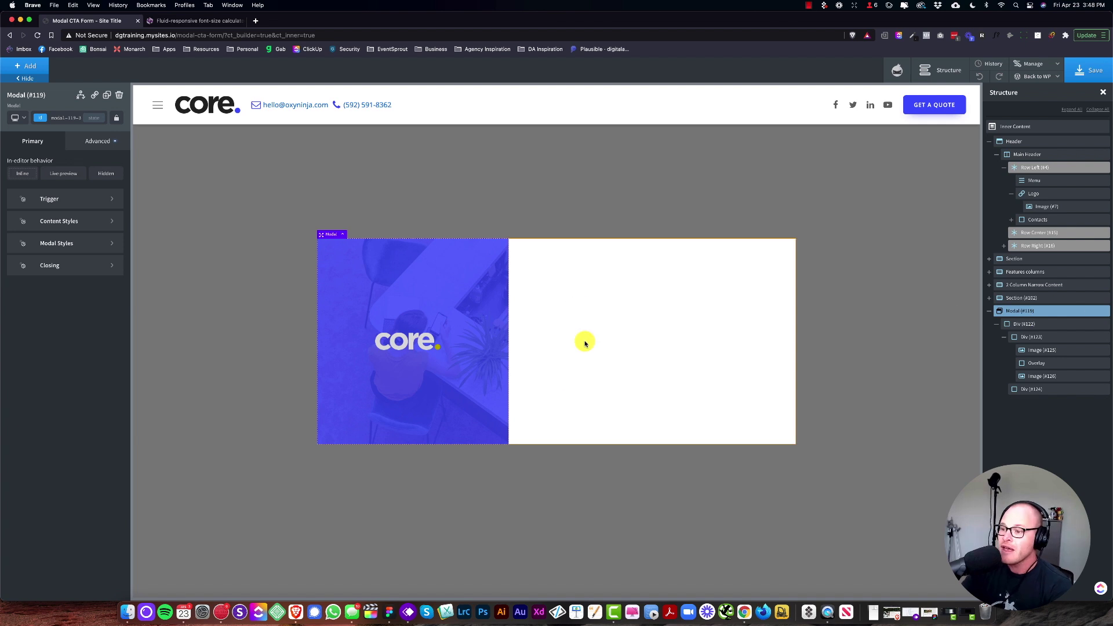
left_click(614, 338)
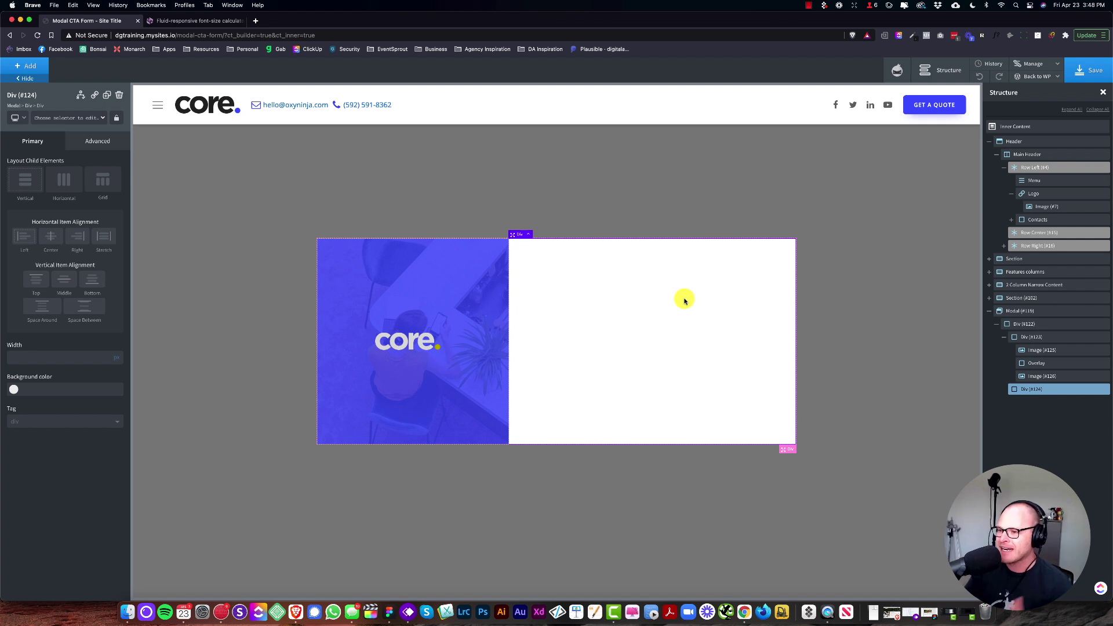
left_click(27, 67)
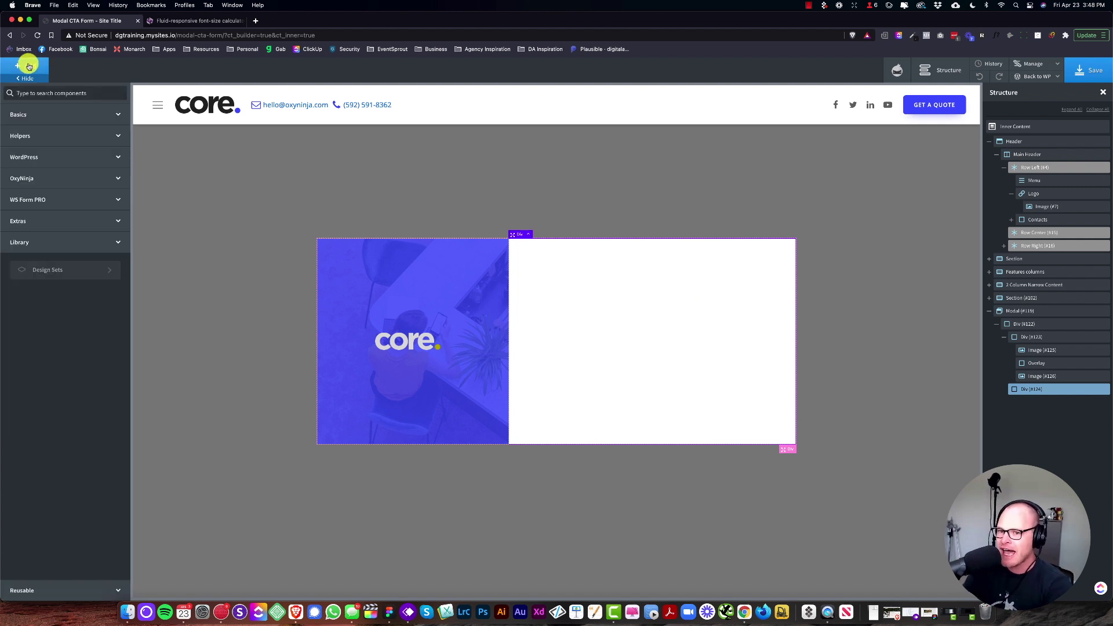
left_click(55, 199)
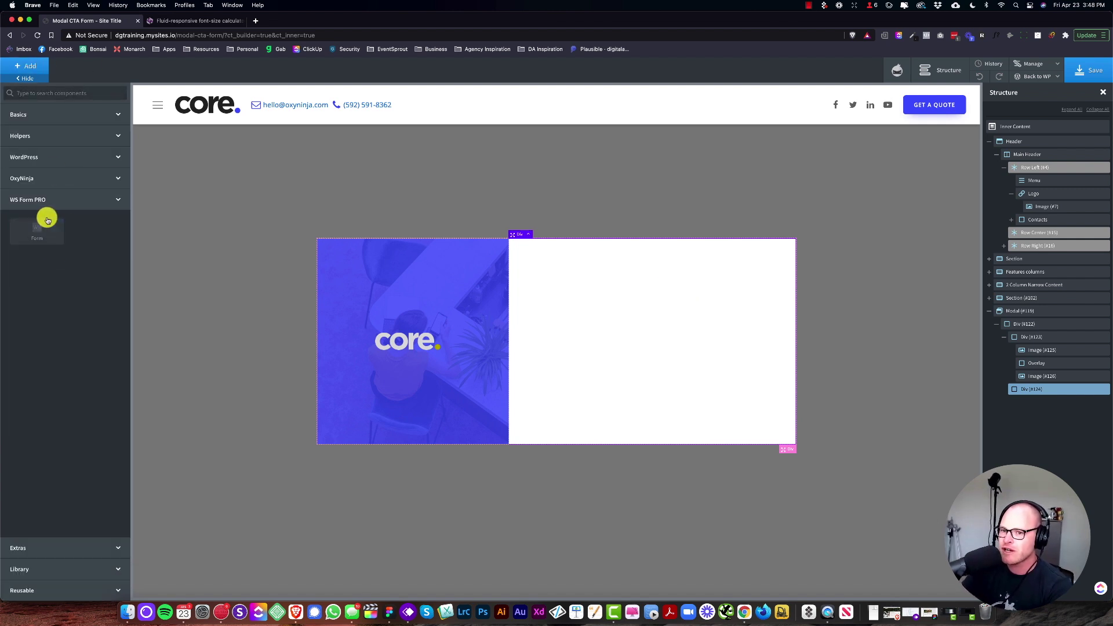
left_click(46, 242)
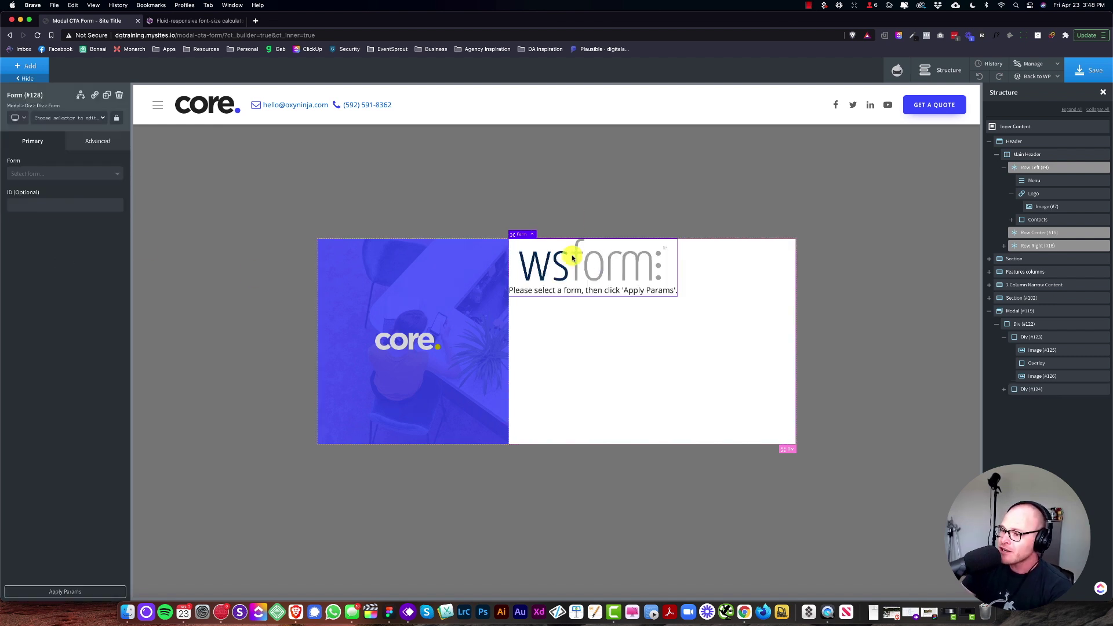
Copy the generated clamp() value for the 2.4 to 8 rem range from the fluid-responsive font-size calculator
left_click(733, 343)
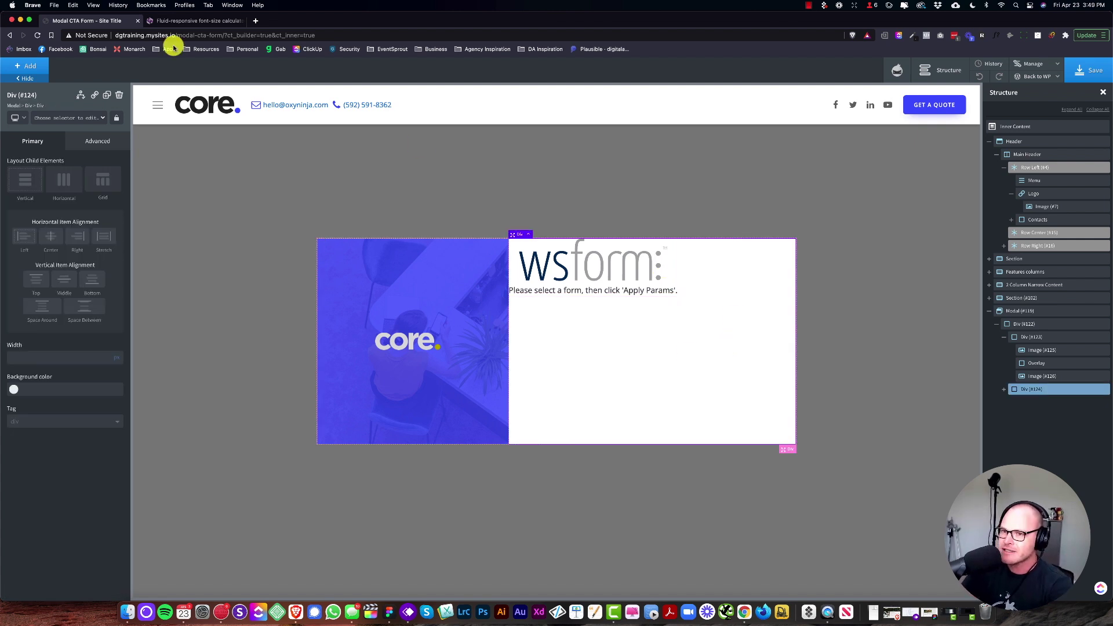
left_click(194, 21)
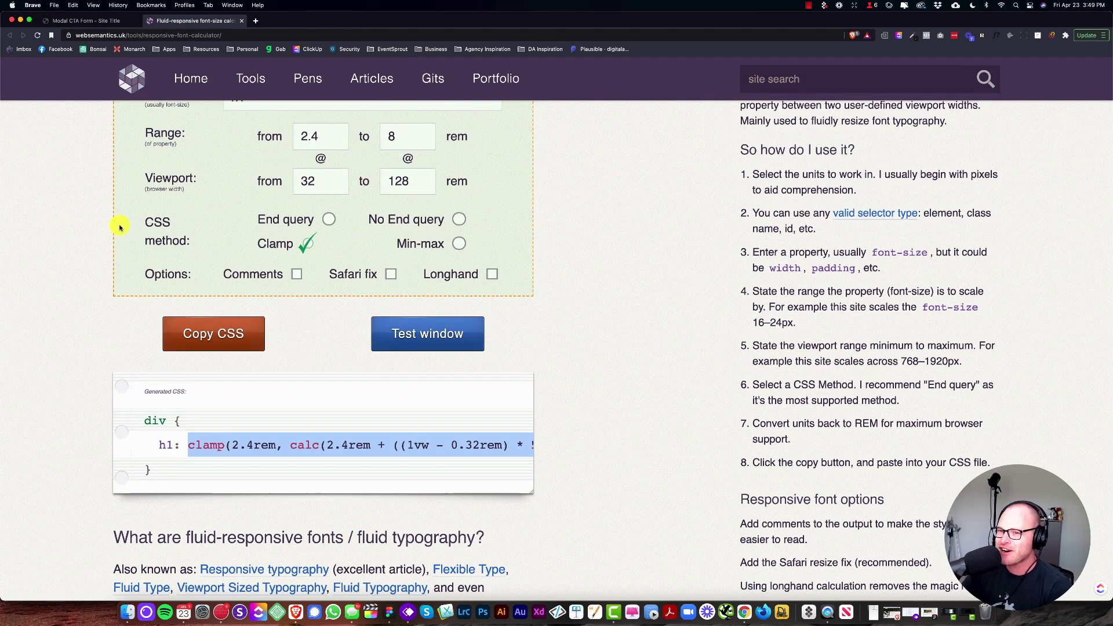
scroll(119, 224, "up", 5)
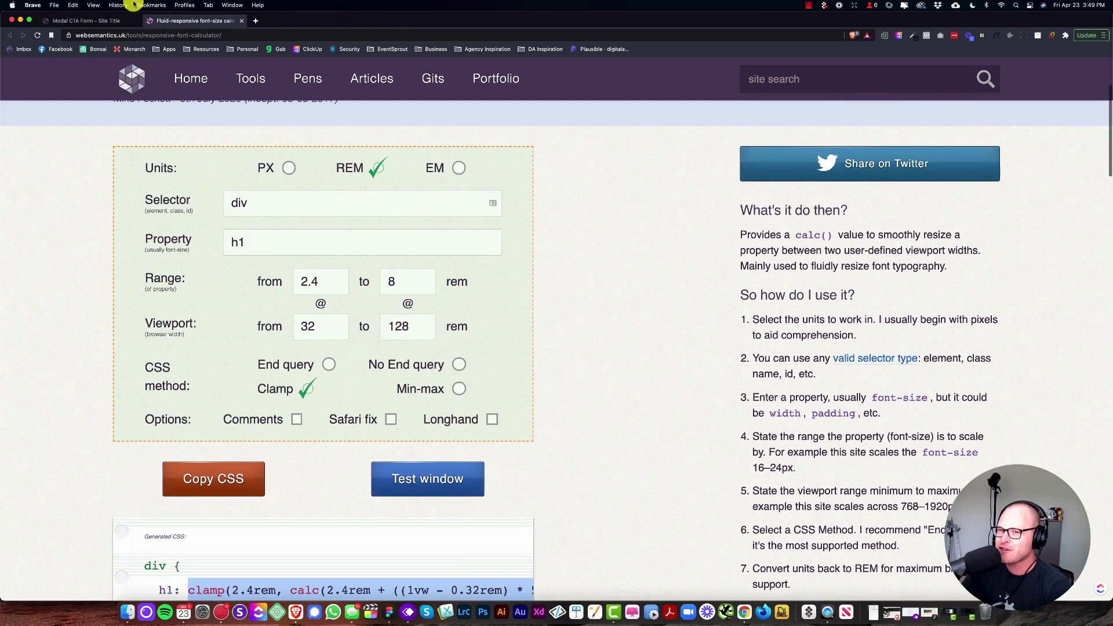
double_click(310, 283)
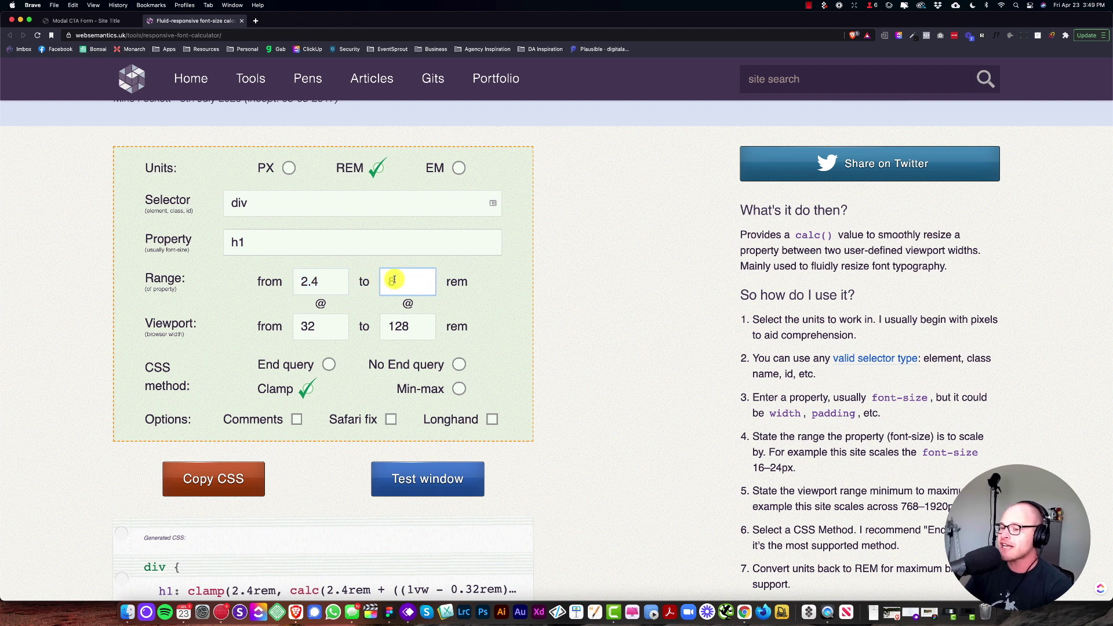
scroll(236, 502, "down", 3)
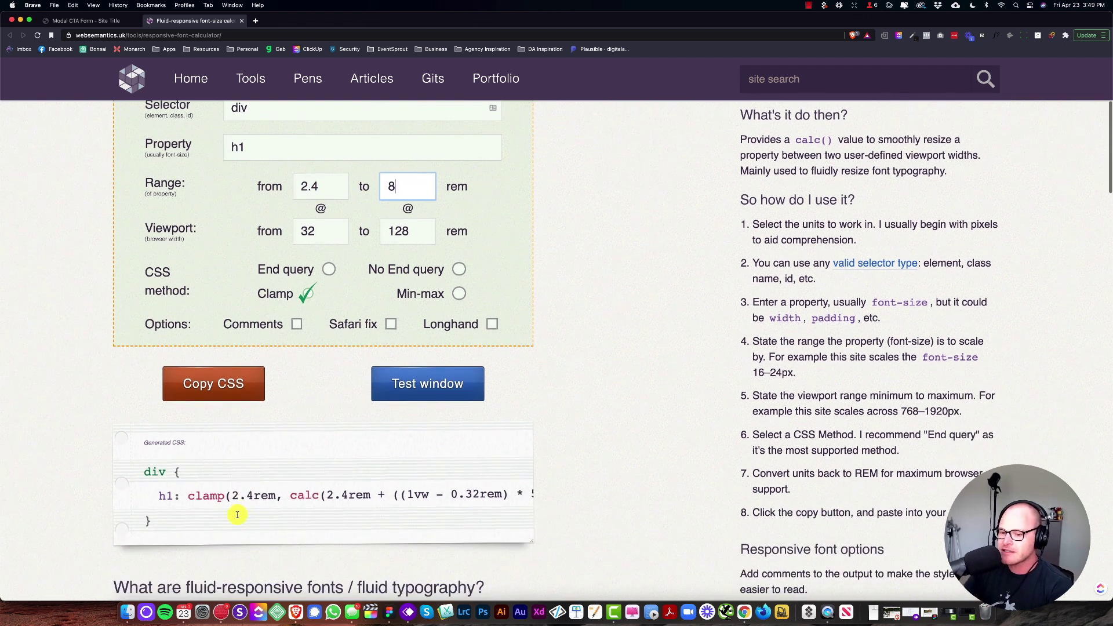
left_click_drag(188, 497, 515, 497)
key("super+c")
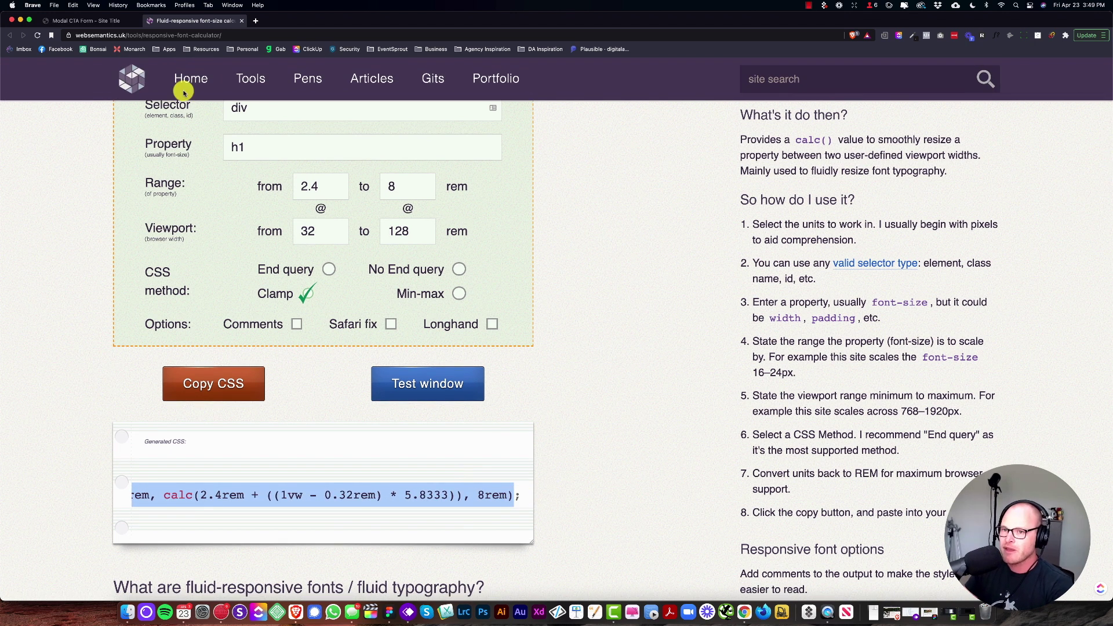
Back in the page builder, apply the copied clamp() value as padding to all four sides of the second column Div
left_click(102, 20)
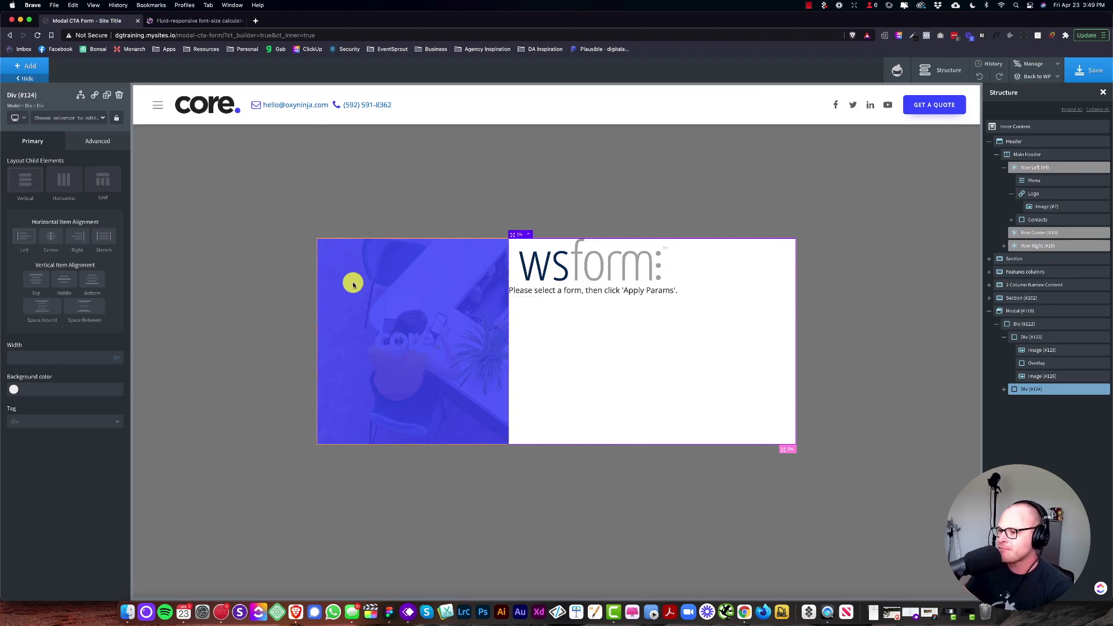
left_click(93, 140)
left_click(67, 189)
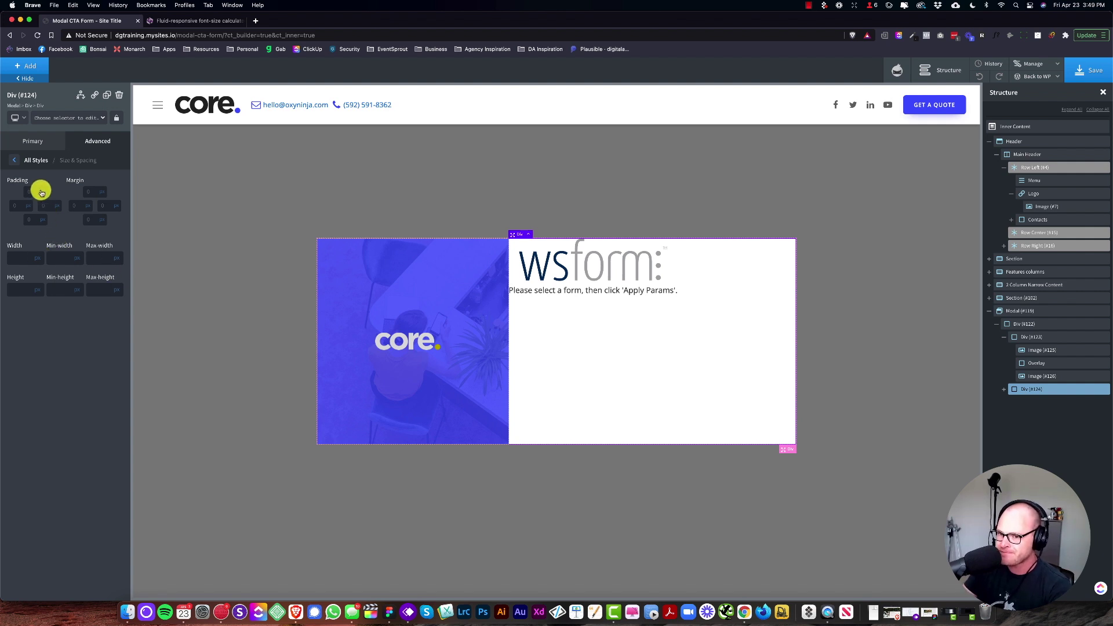
left_click(48, 208)
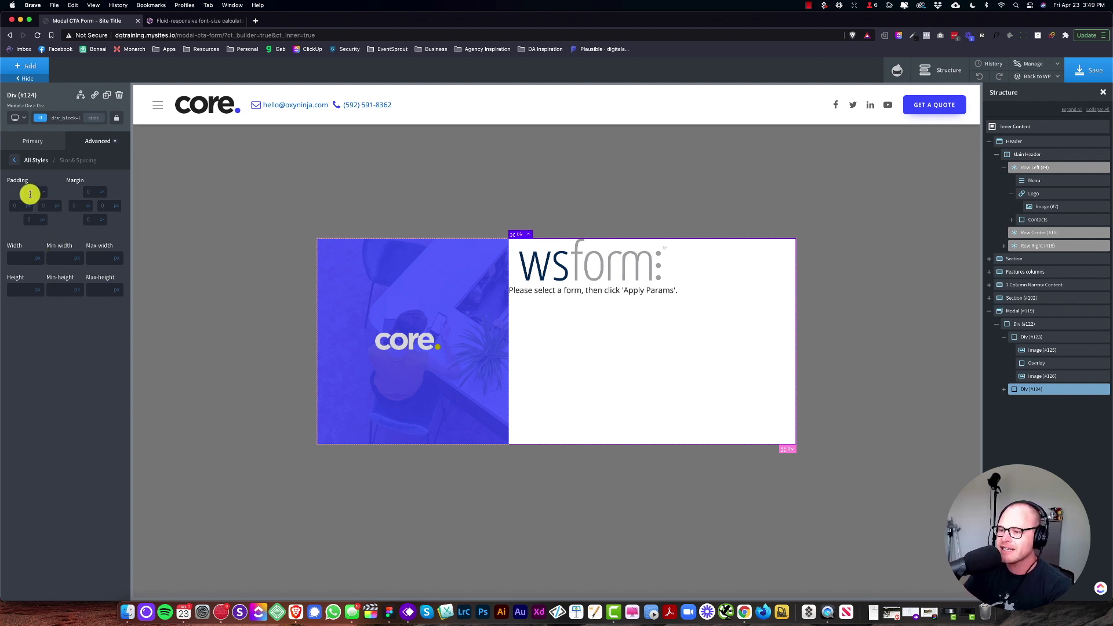
left_click(31, 193)
key("super+v")
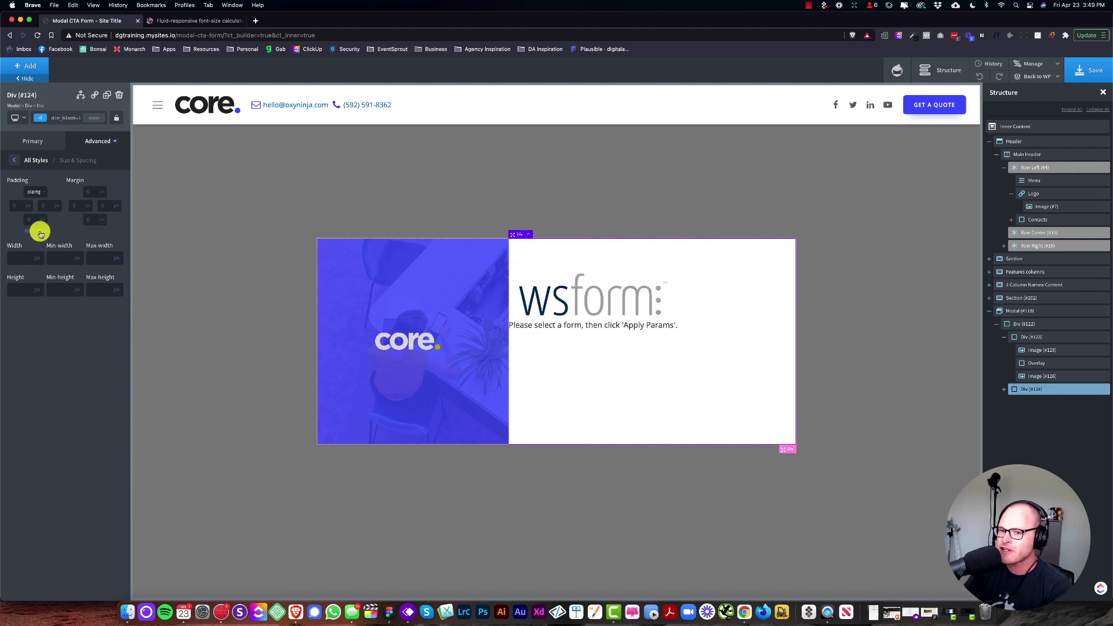
left_click(36, 231)
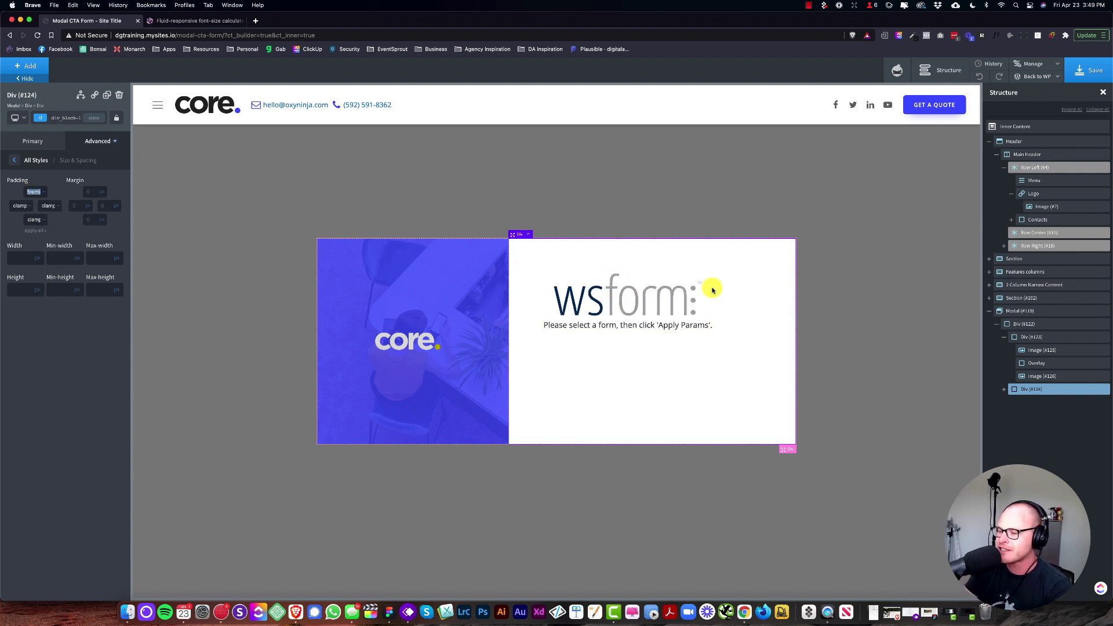
Preview the second column's padding at the less than 480px breakpoint and return to the all-devices view
left_click(15, 117)
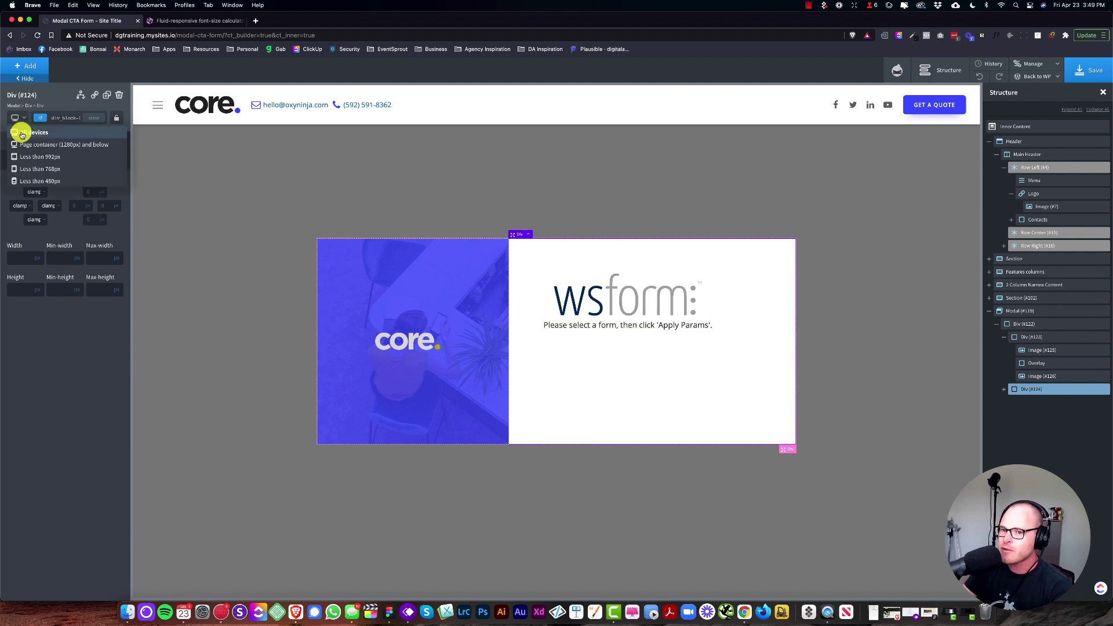
left_click(33, 183)
scroll(209, 342, "down", 5)
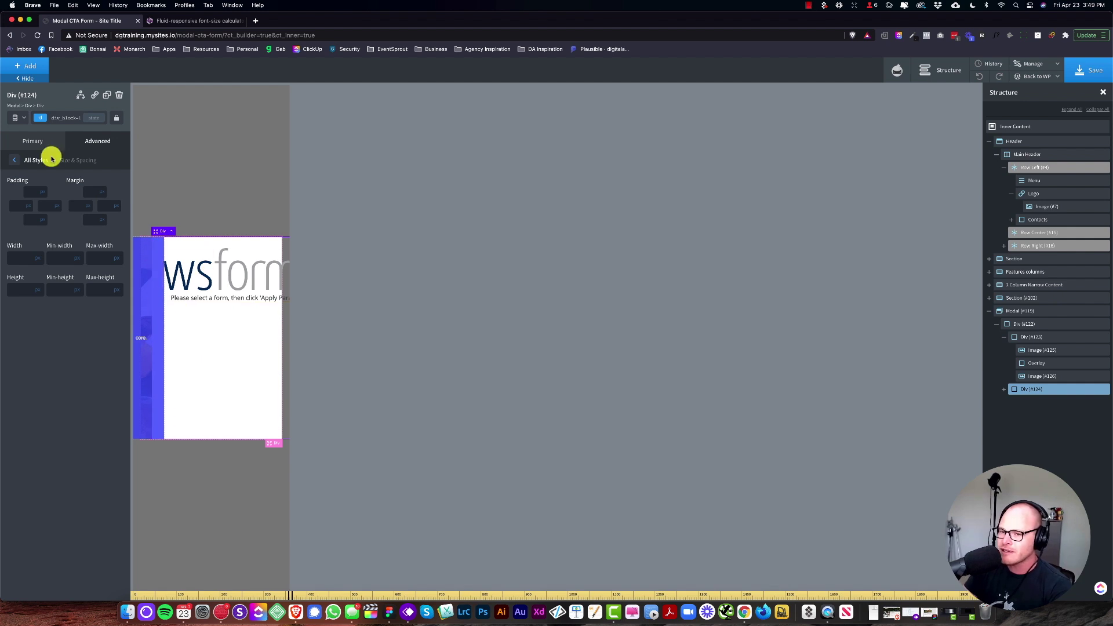
left_click(14, 117)
left_click(26, 131)
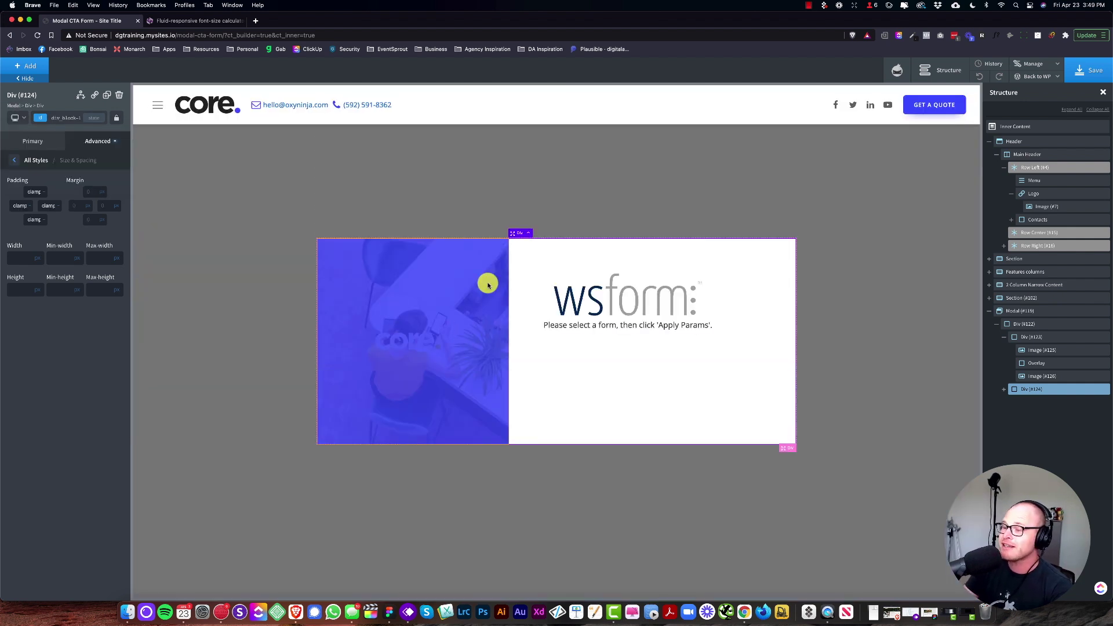
Add the c-columns-l-1 class to the modal's parent Div that holds both columns
left_click(528, 233)
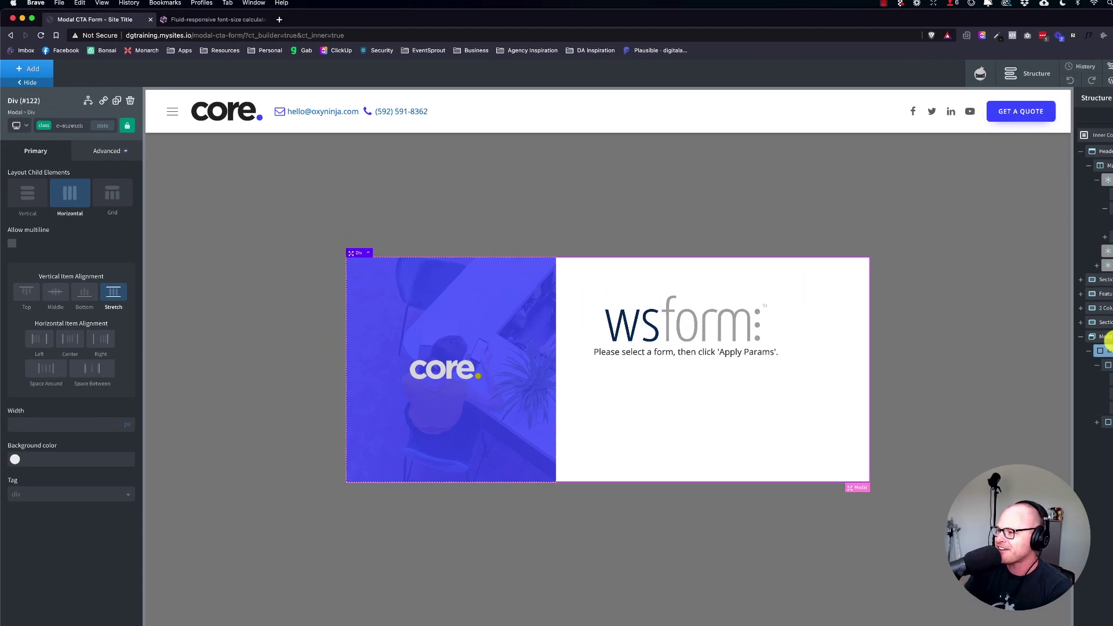
left_click(1022, 312)
left_click(1025, 324)
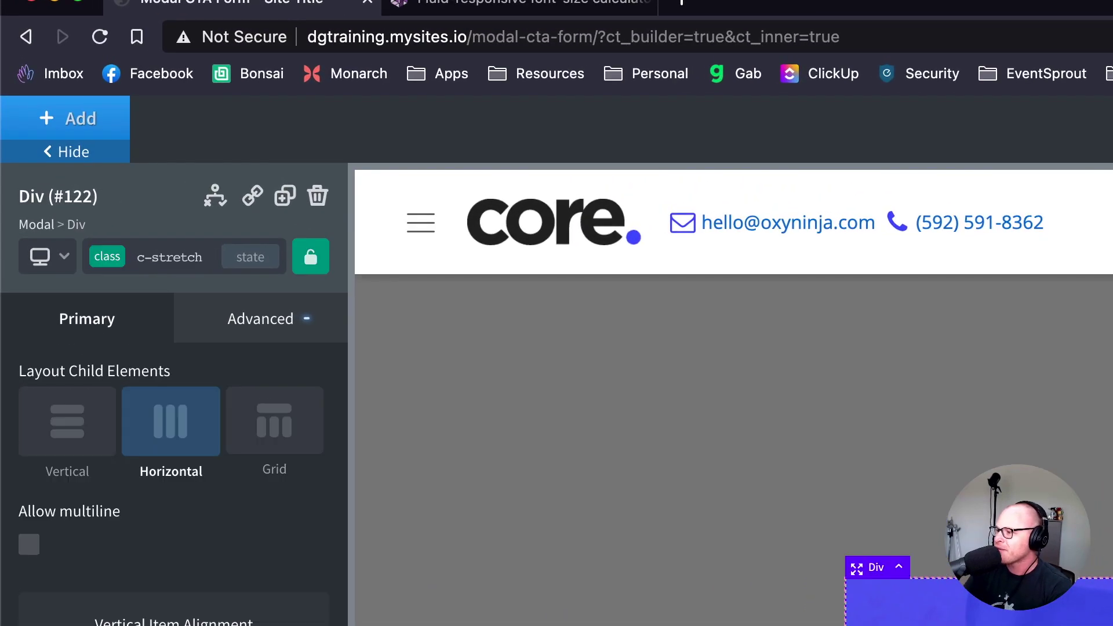
left_click(124, 256)
left_click(228, 398)
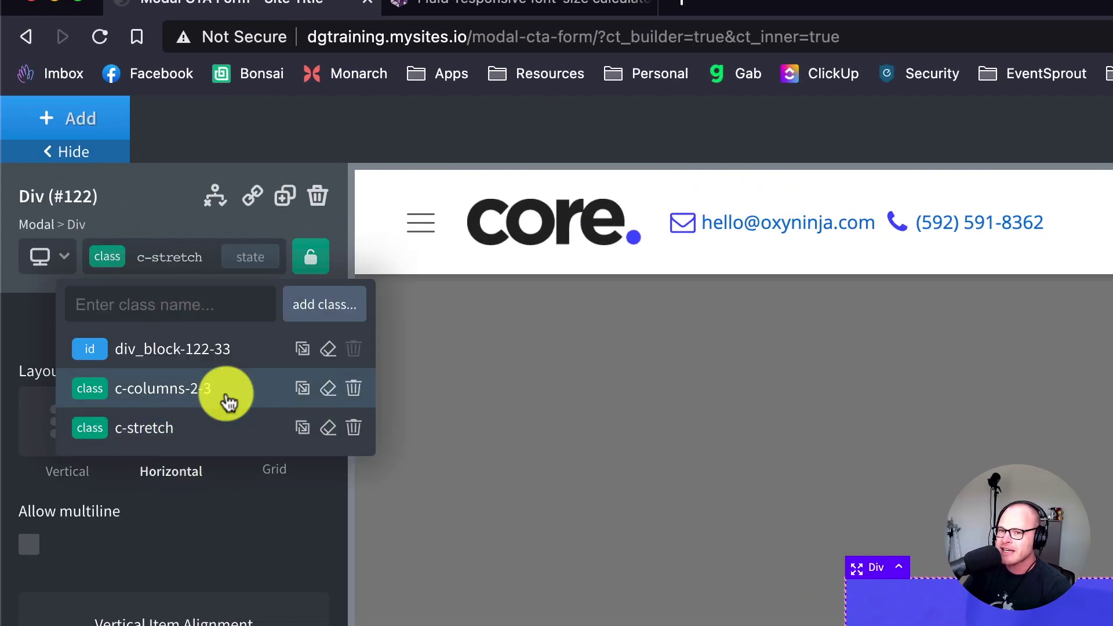
left_click(183, 311)
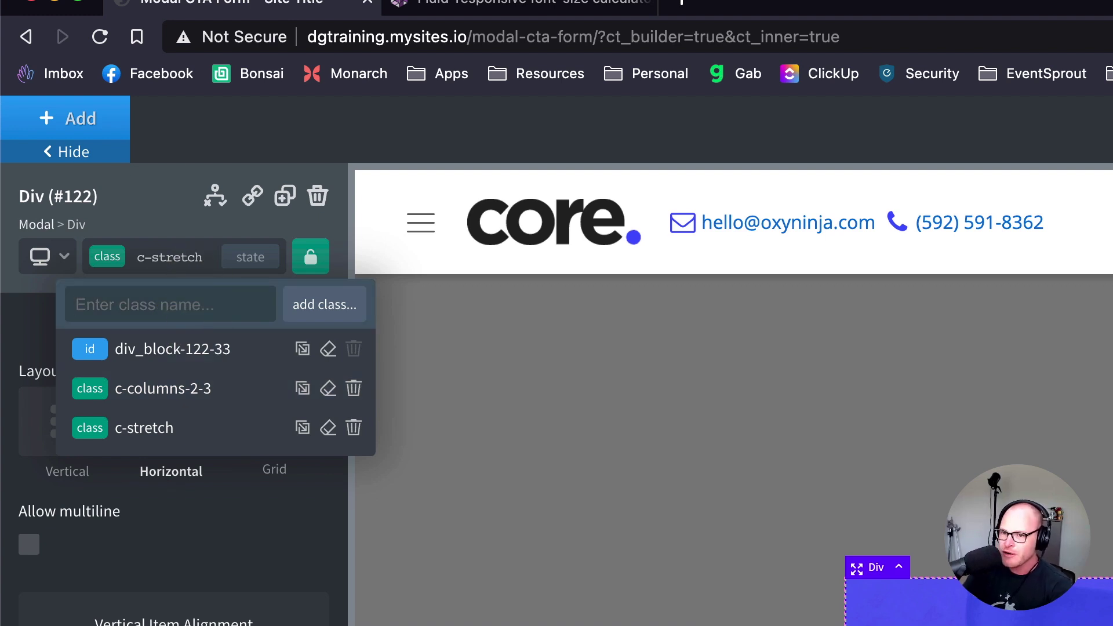
type("l-1")
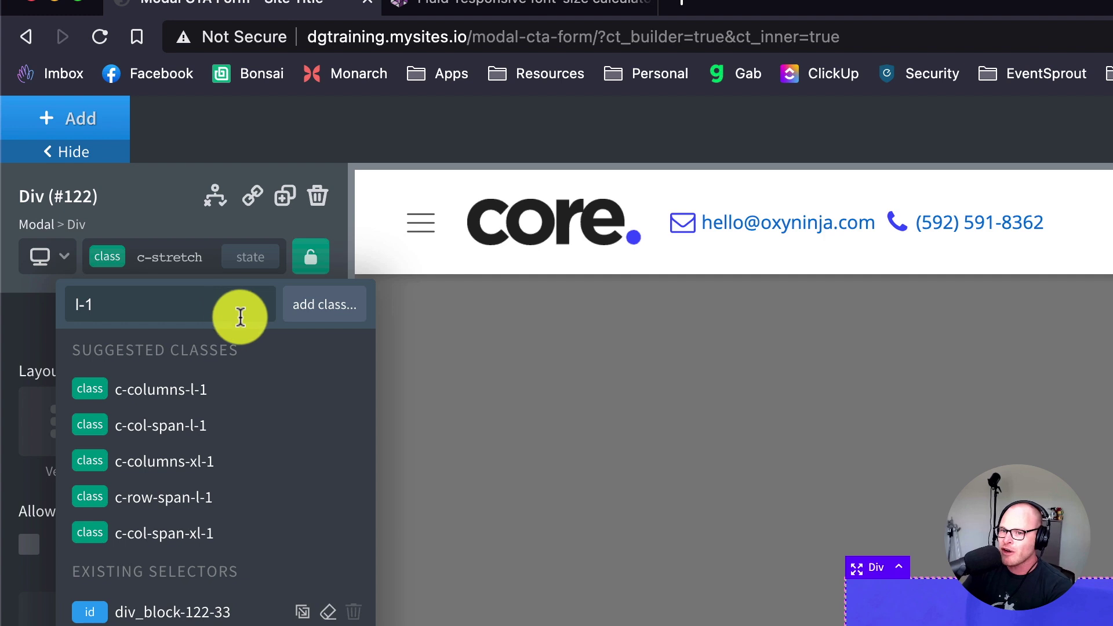
left_click(224, 376)
left_click(208, 270)
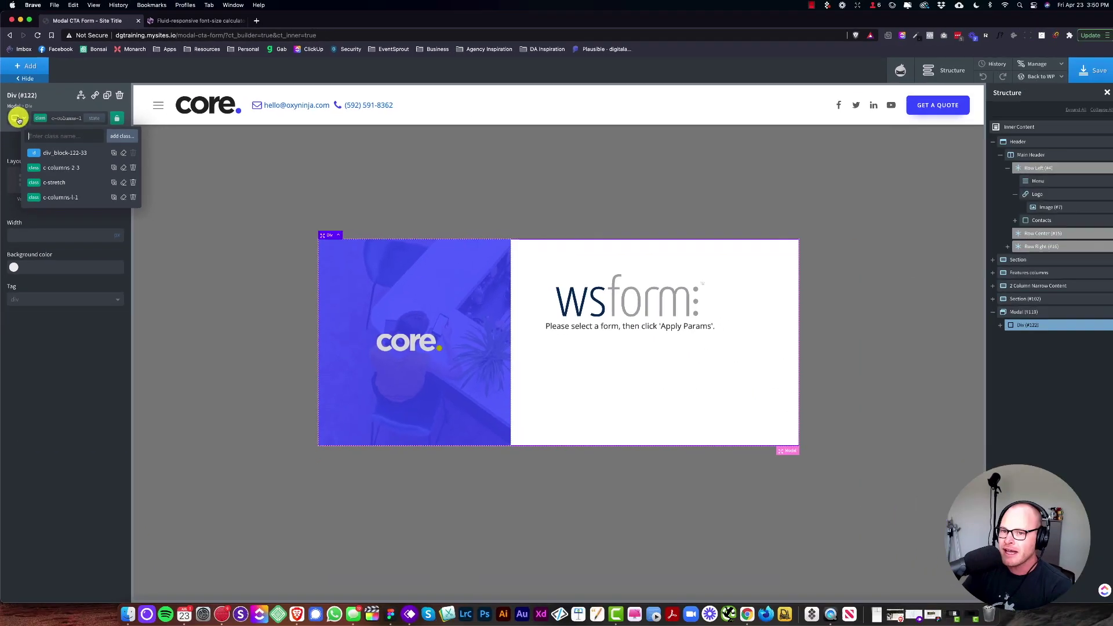
Check the modal's column stacking at the phone breakpoint, then restore the desktop view
left_click(46, 256)
left_click(36, 182)
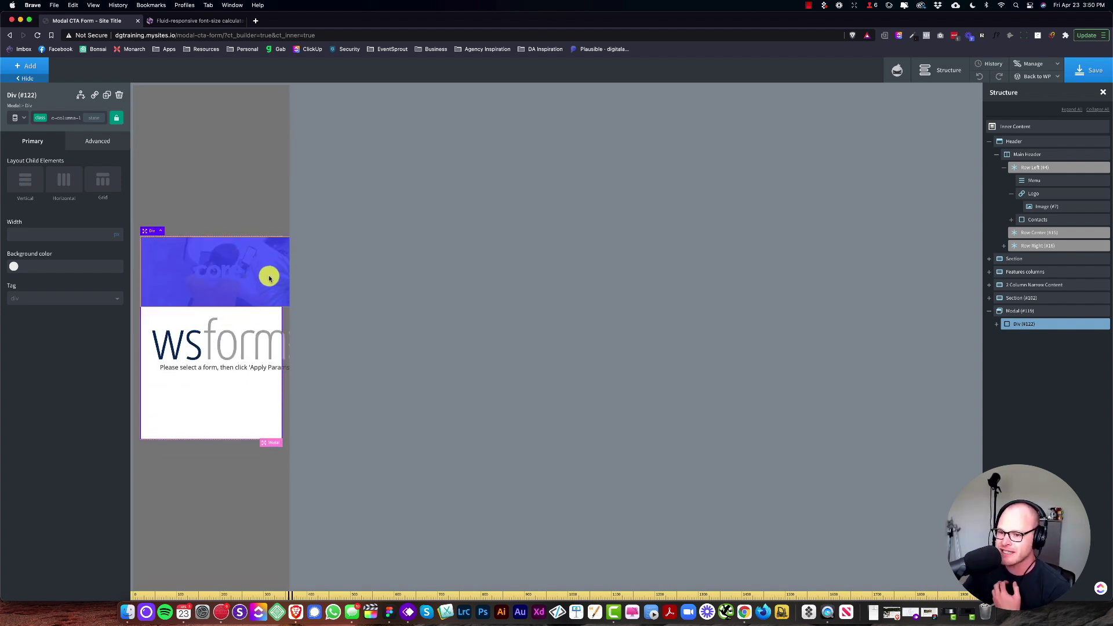
left_click(164, 345)
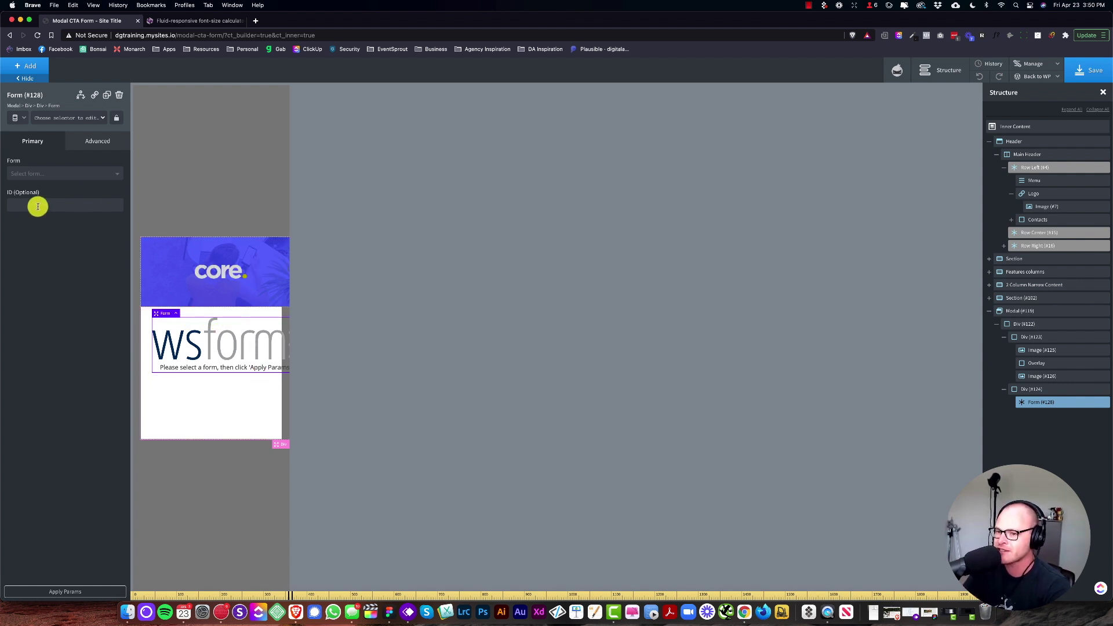
left_click(18, 122)
left_click(42, 144)
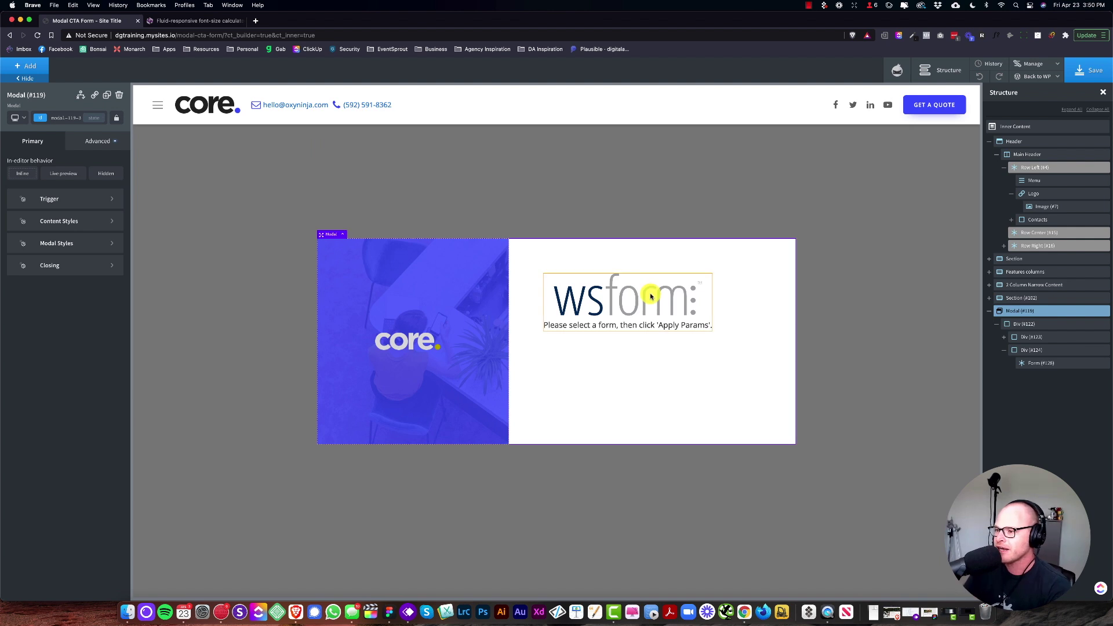
Lay out the second column Div's children vertically with center horizontal and middle vertical alignment, and save the page
left_click(700, 355)
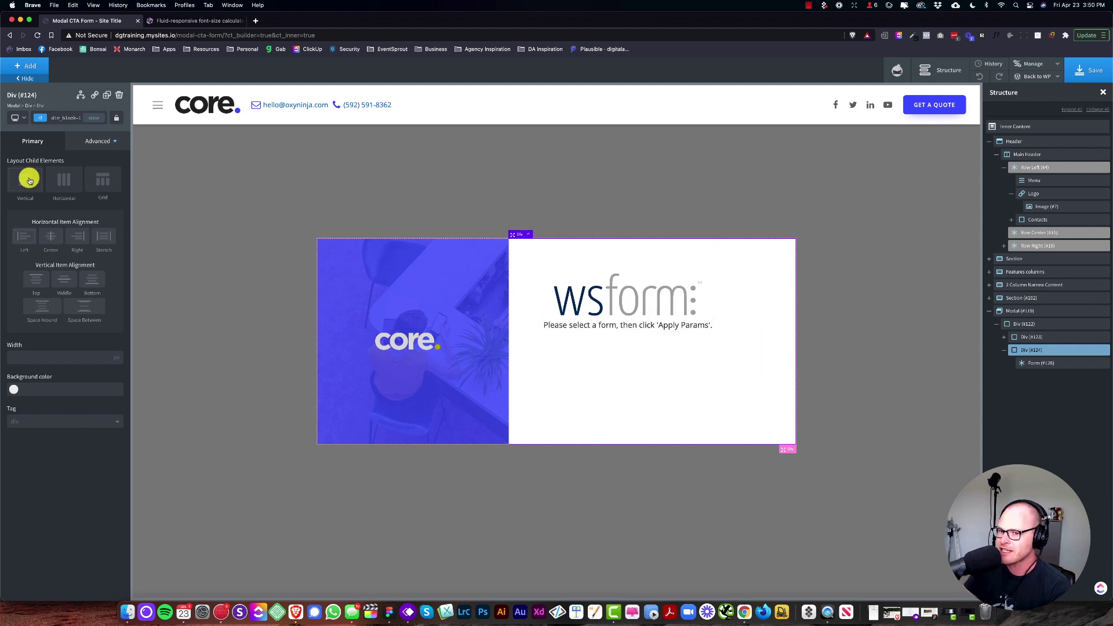
left_click(51, 238)
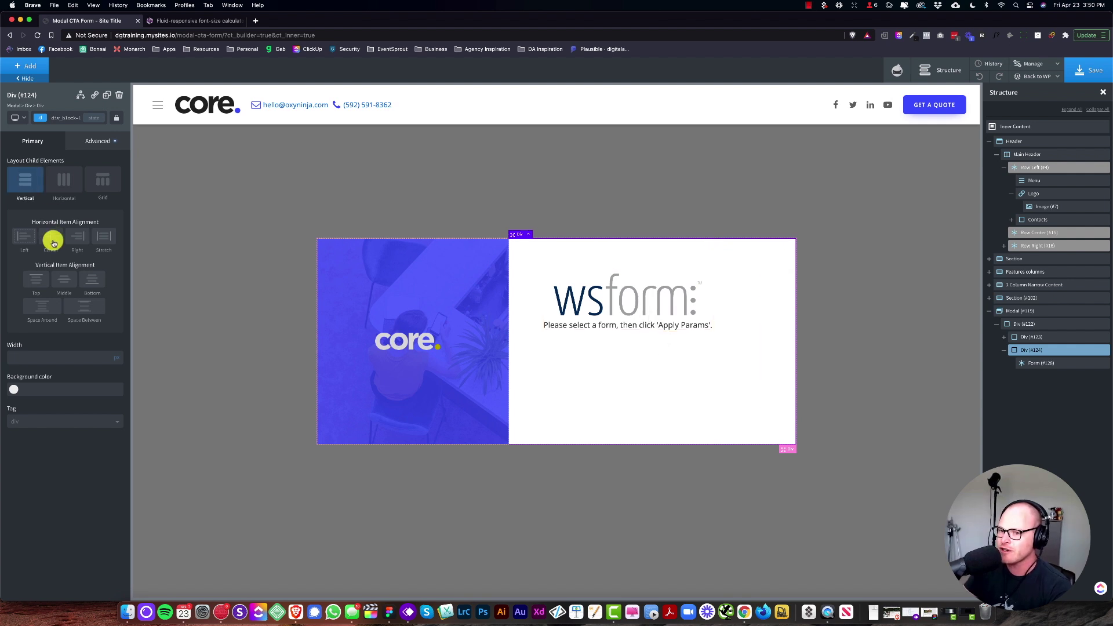
left_click(64, 279)
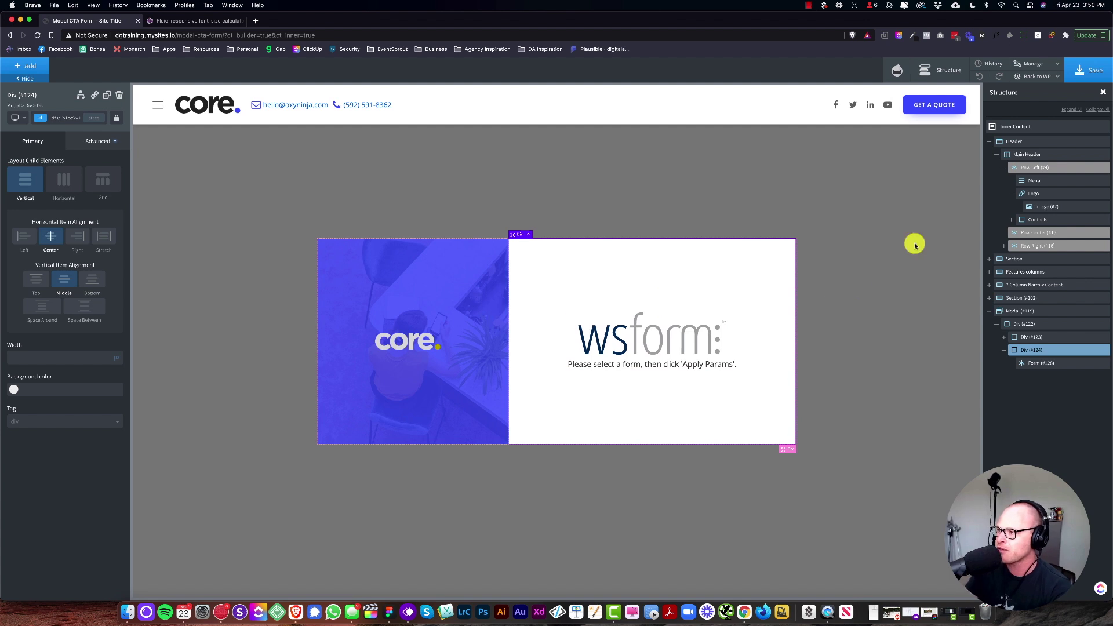
left_click(1088, 79)
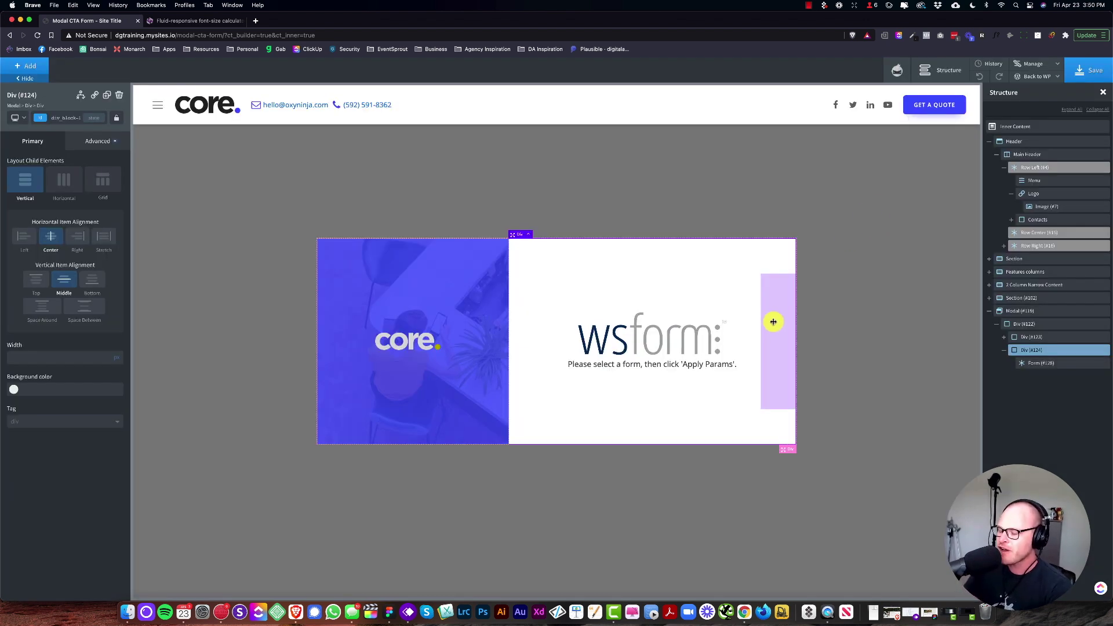
Open the Smooth Shadow generator at shadows.brumm.af in a new browser tab
left_click(528, 235)
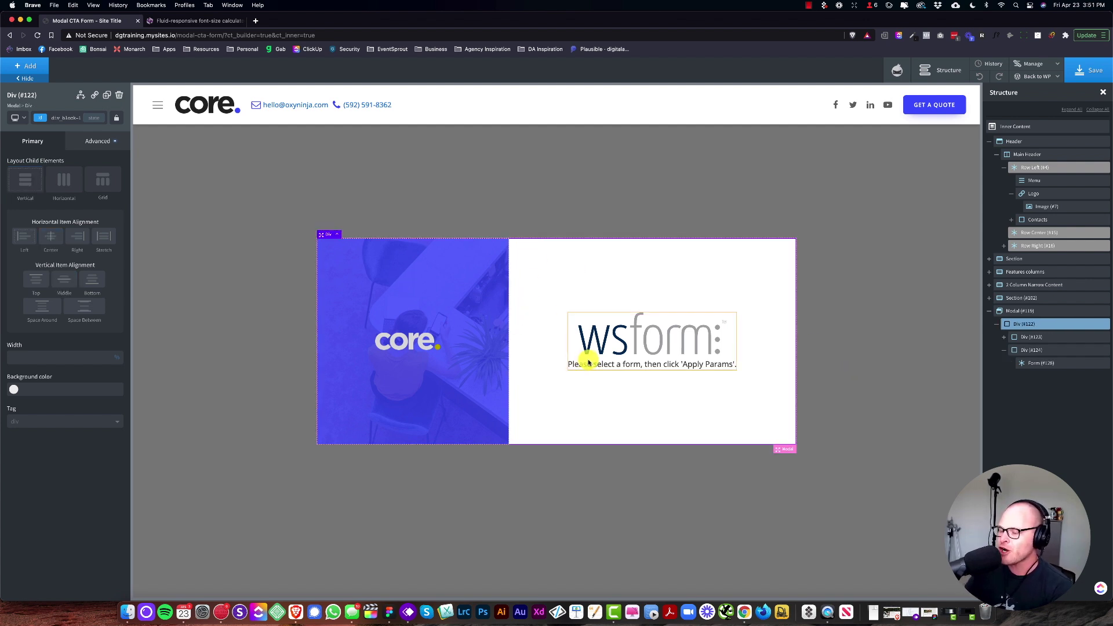
left_click(209, 49)
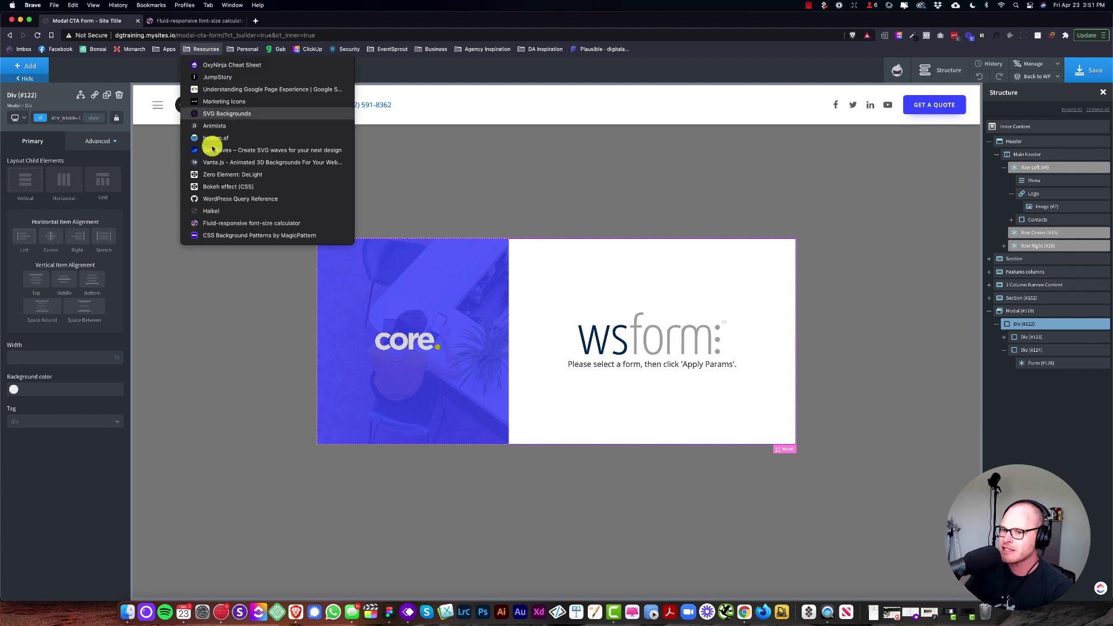
left_click(220, 143, "super")
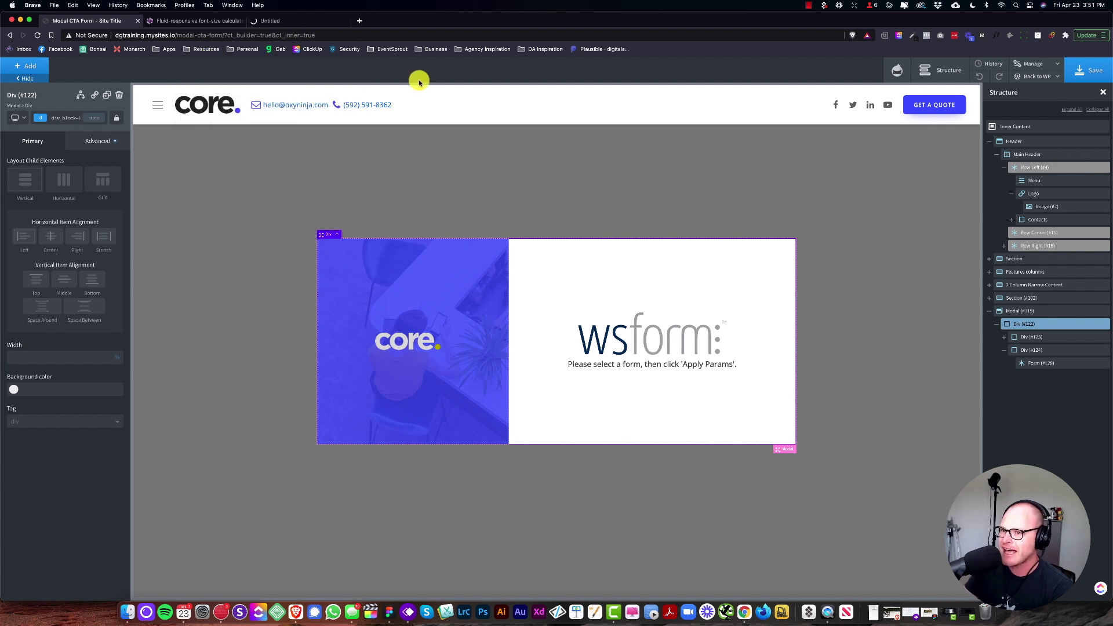
left_click(324, 24)
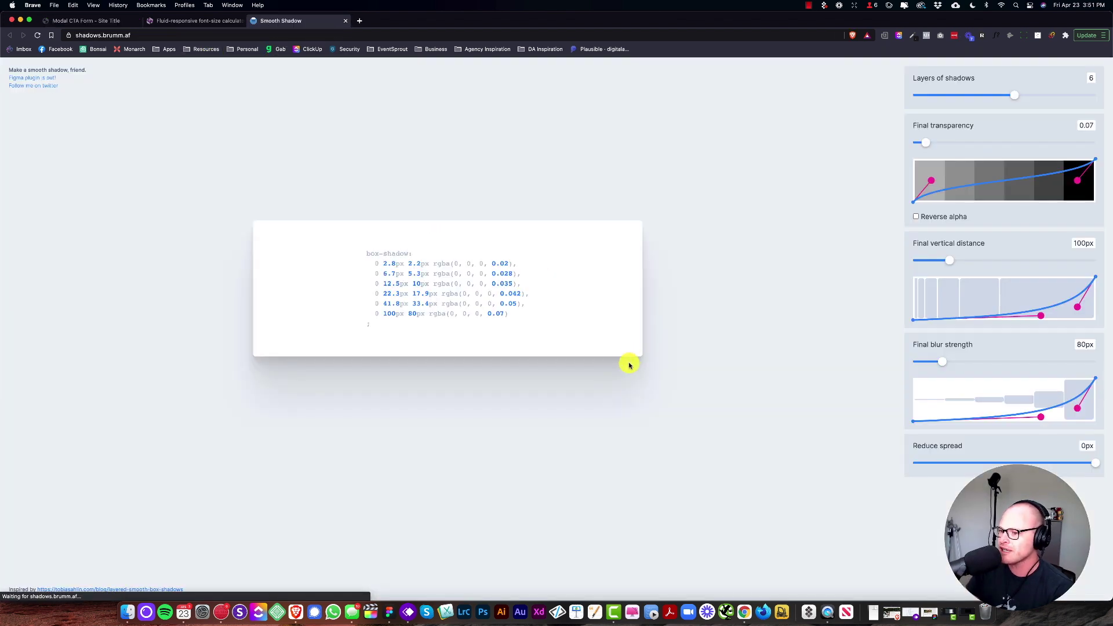
Set the shadow's final vertical distance to 86px and copy the generated box-shadow code
mouse_move(948, 260)
left_mouse_down()
mouse_move(934, 259)
mouse_move(945, 262)
left_mouse_up()
key("super+a")
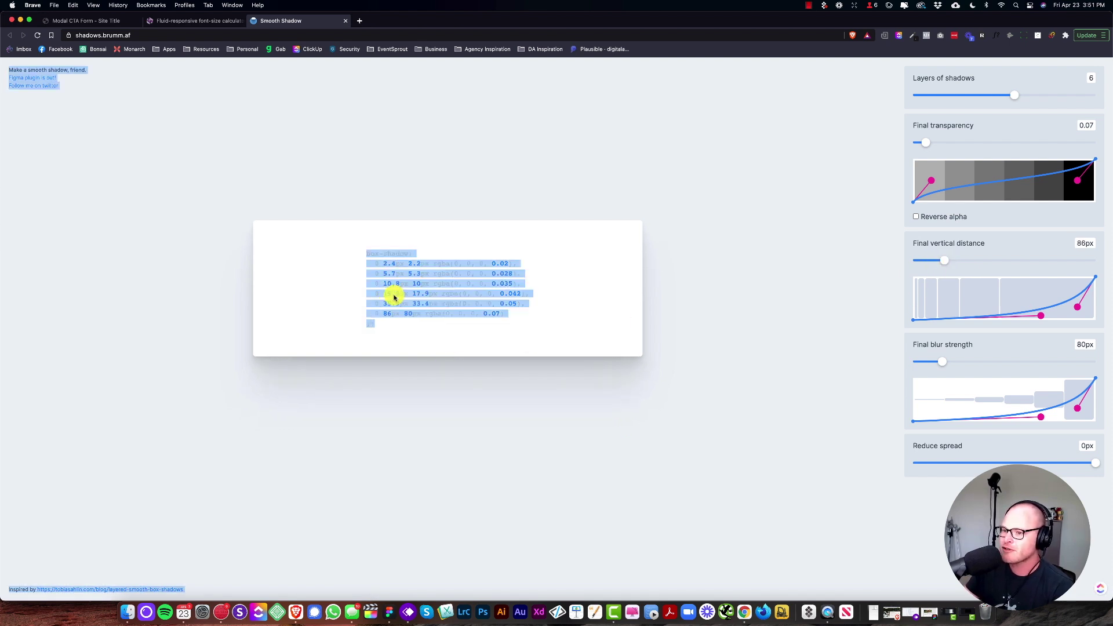
left_click(385, 328)
key("super+c")
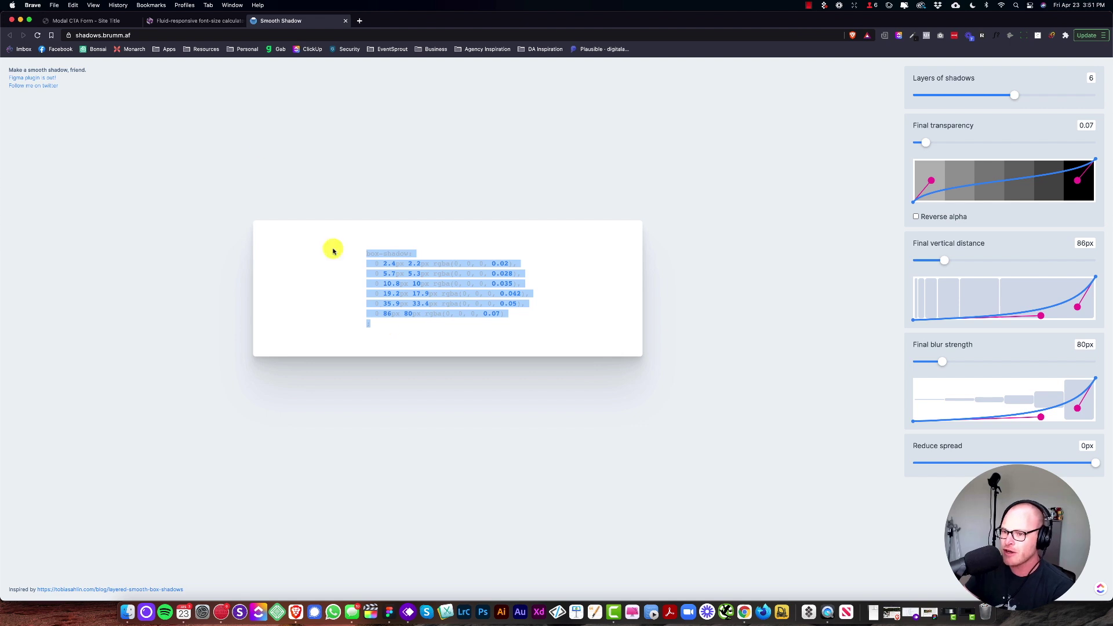
Back in the Oxygen builder tab, paste the copied box-shadow code into the Modal element's custom CSS and check the shadow
left_click(191, 20)
left_click(108, 21)
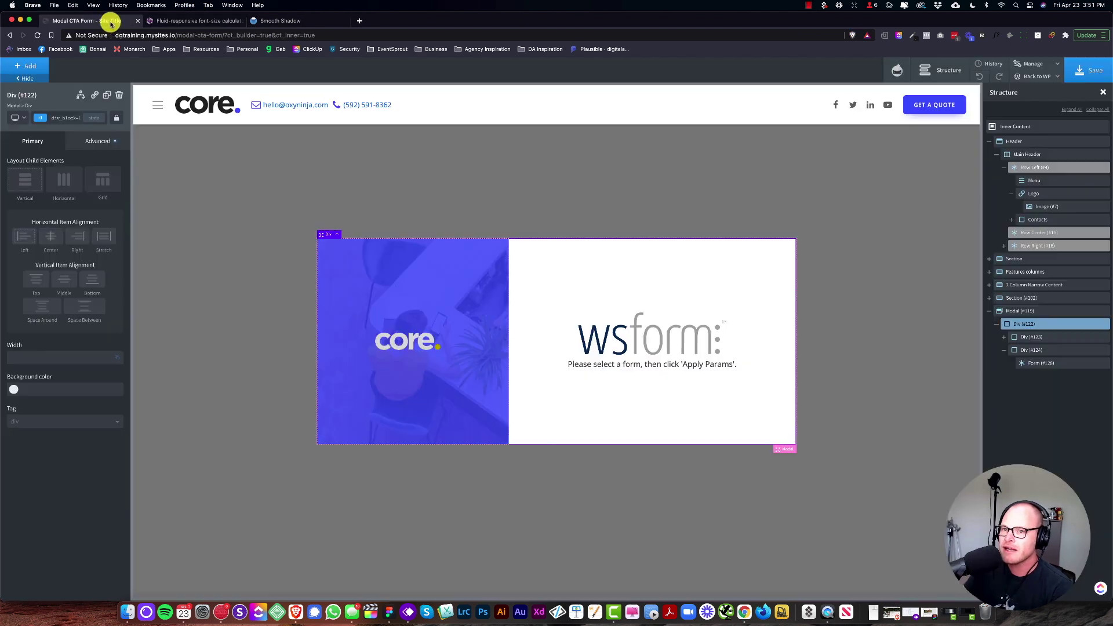
left_click(1026, 310)
left_click(105, 138)
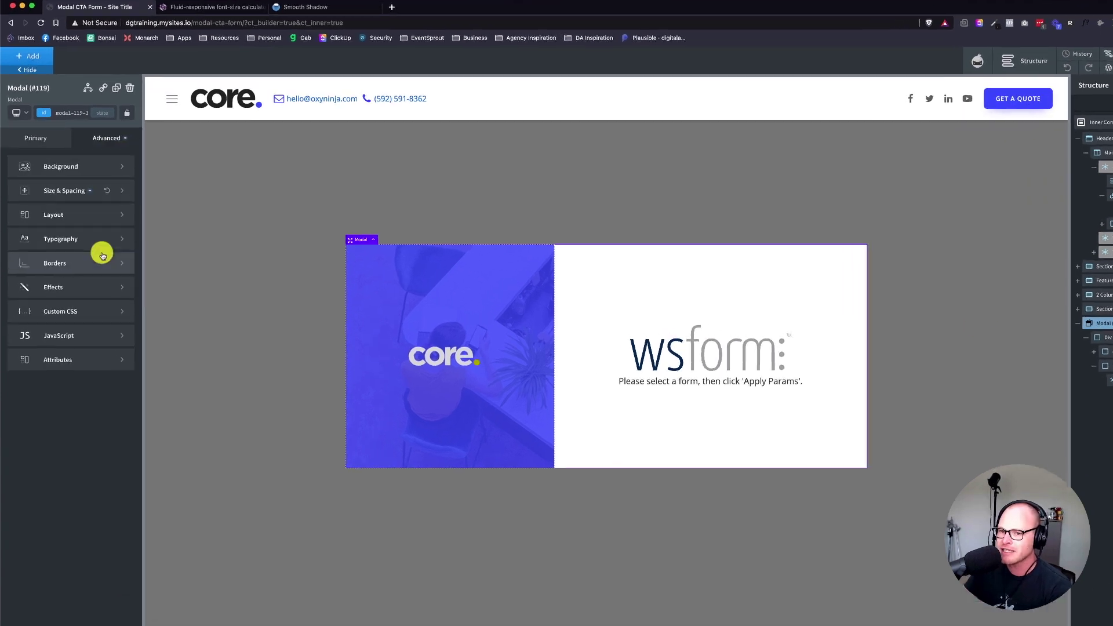
left_click(75, 297)
left_click(80, 290)
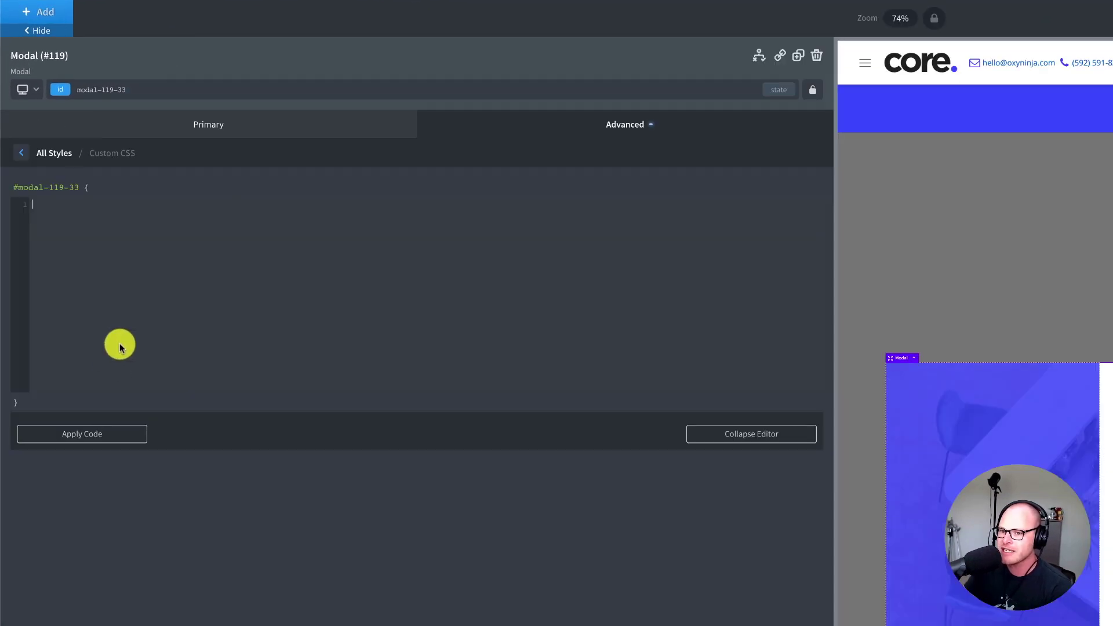
key("ctrl+v")
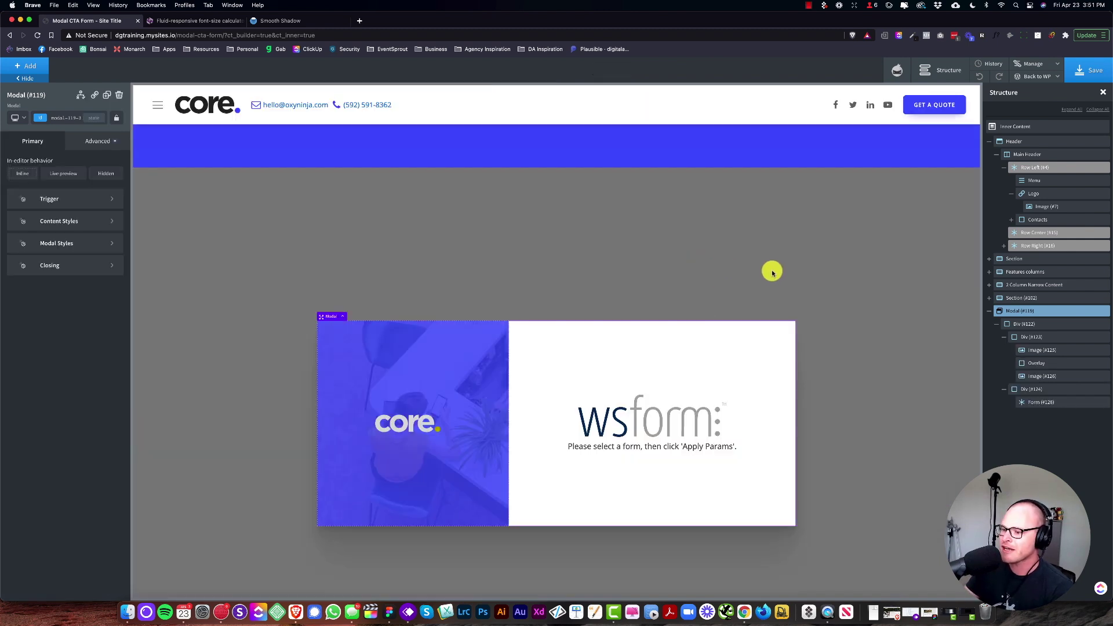
scroll(880, 418, "up", 2)
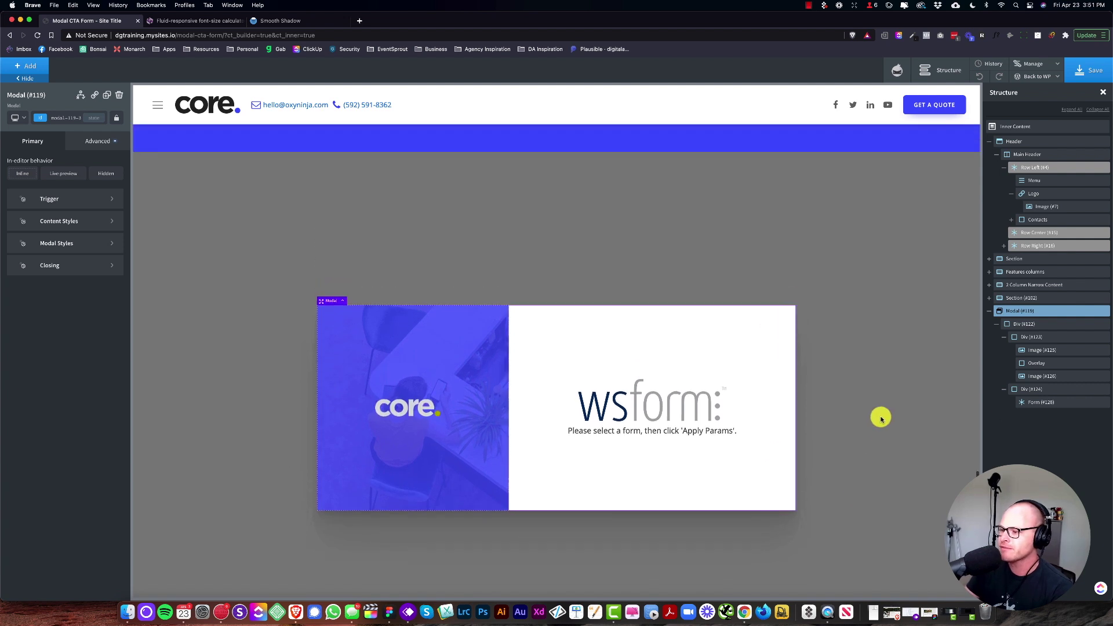
scroll(879, 418, "down", 2)
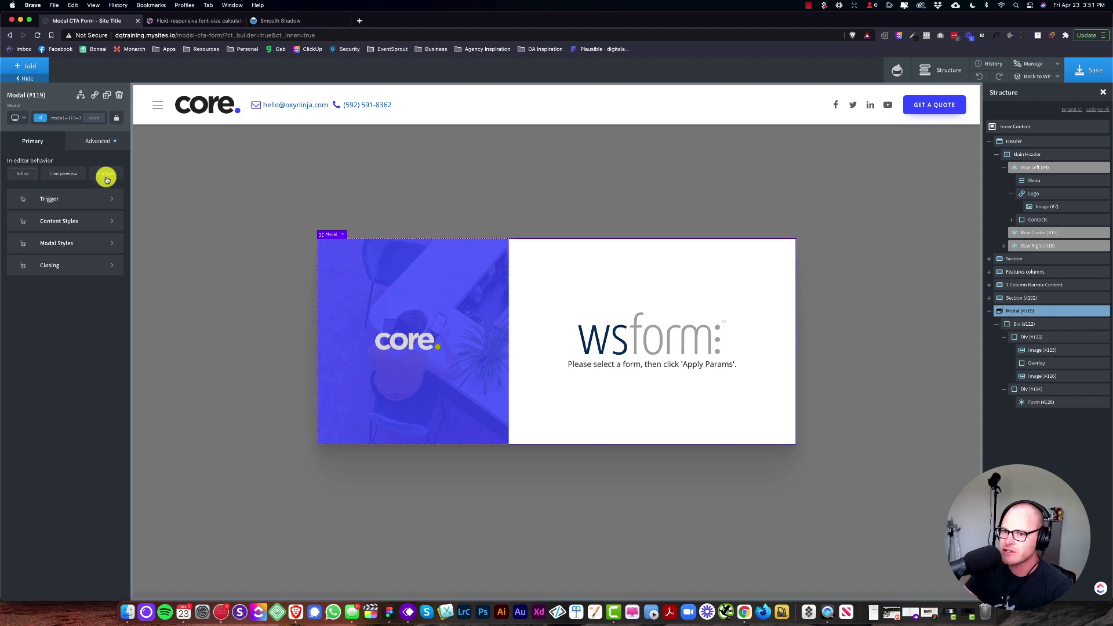
Give the Modal element a border radius of 10 px and inspect its corners with the modal deselected
left_click(105, 137)
left_click(67, 255)
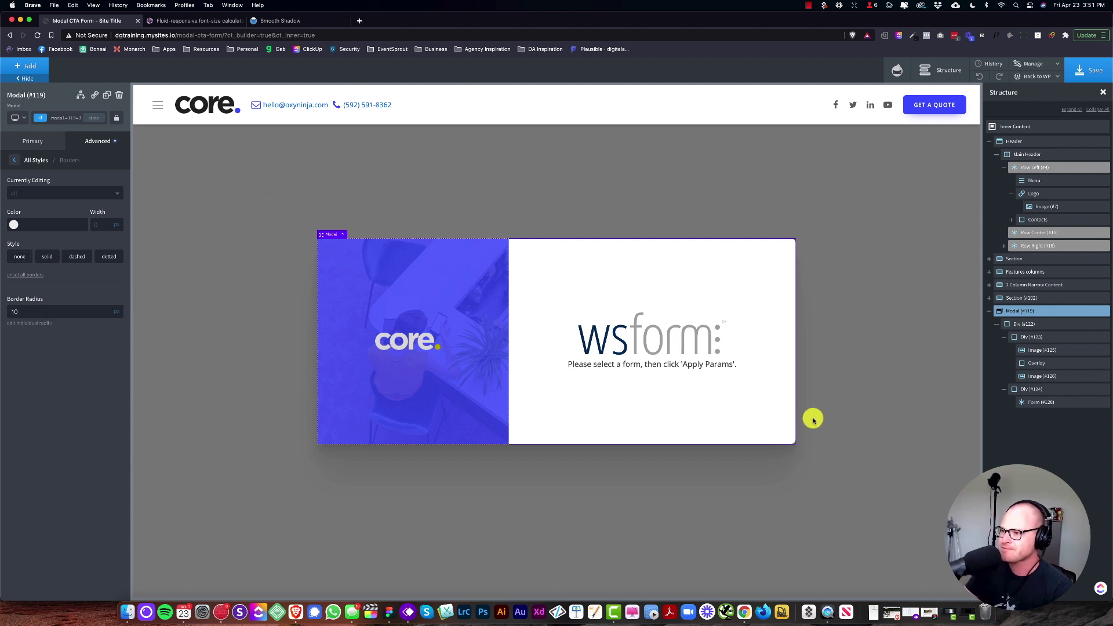
scroll(756, 211, "up", 2)
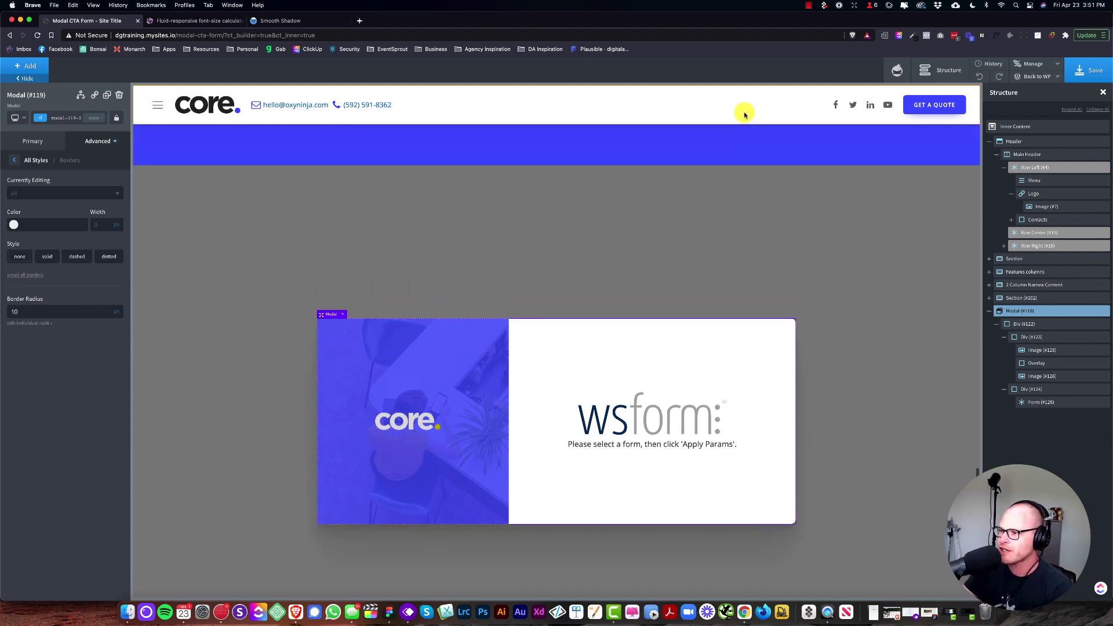
left_click(742, 112)
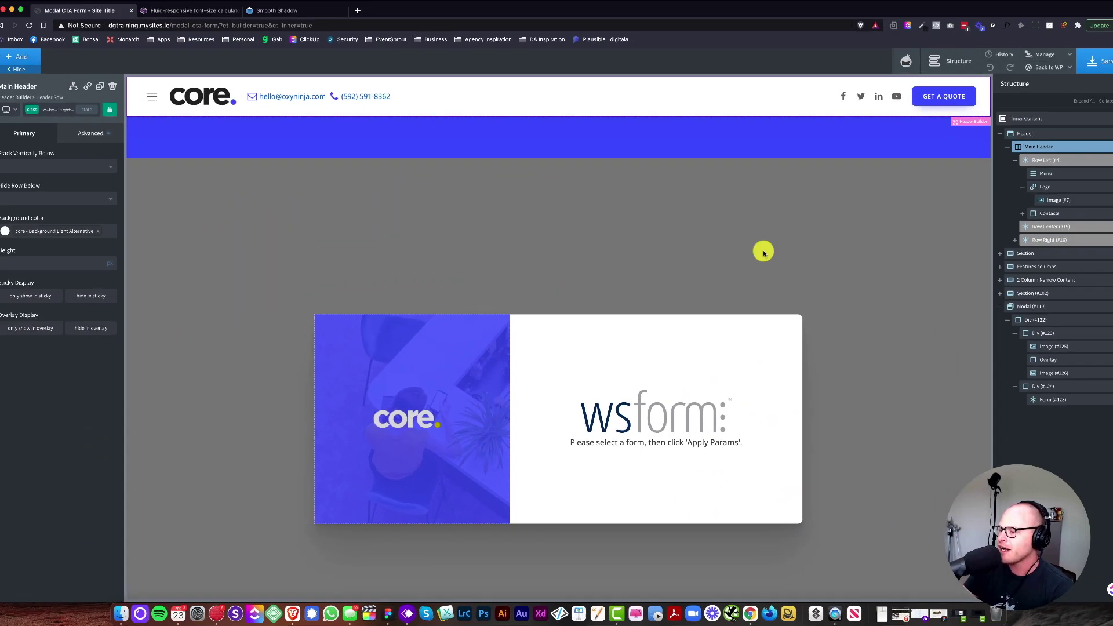
scroll(681, 348, "down", 2)
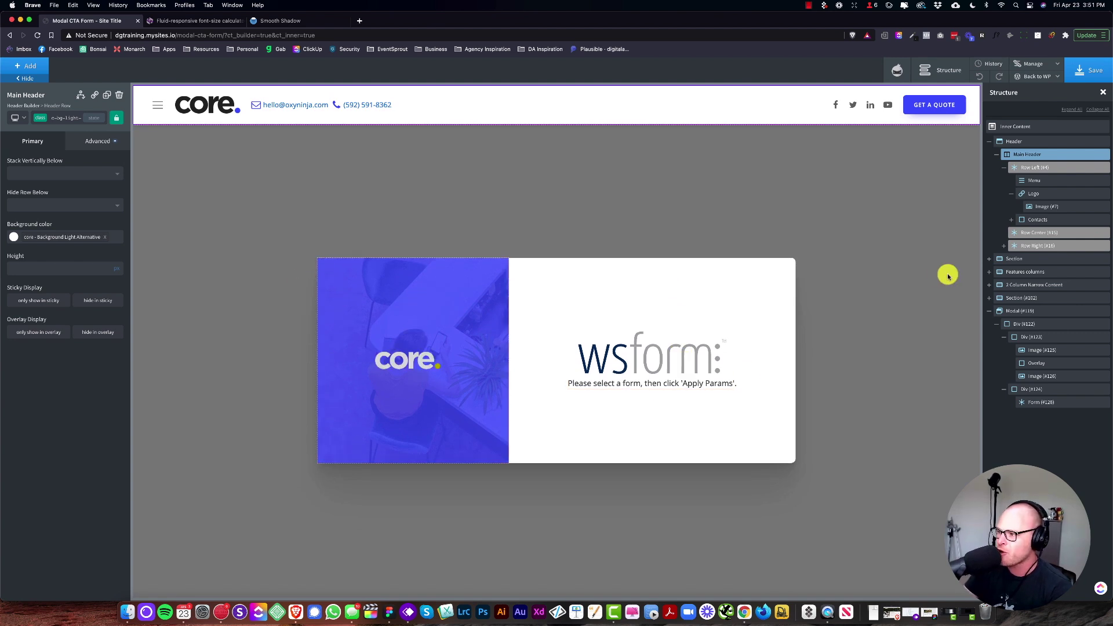
Set the Modal element's overflow to hidden and save the page
left_click(1030, 315)
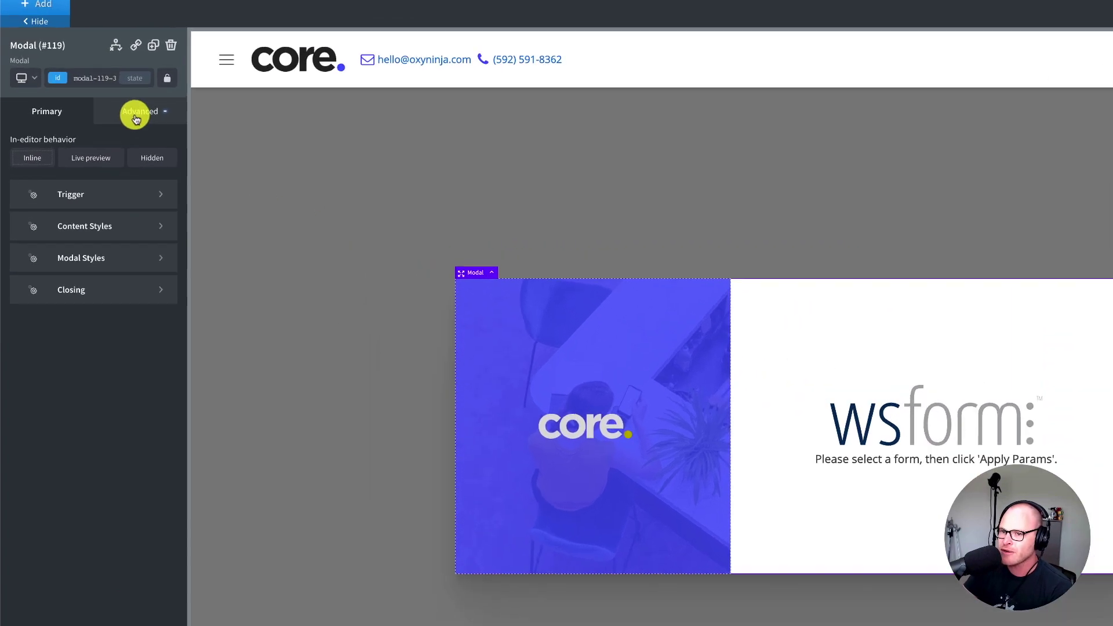
left_click(97, 142)
left_click(46, 210)
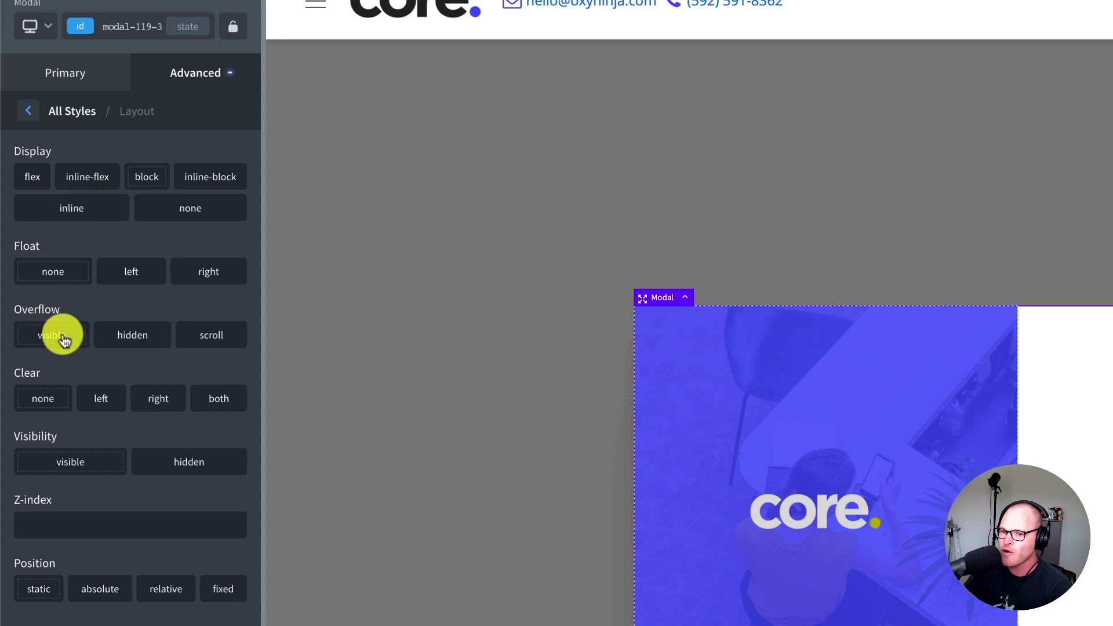
left_click(116, 341)
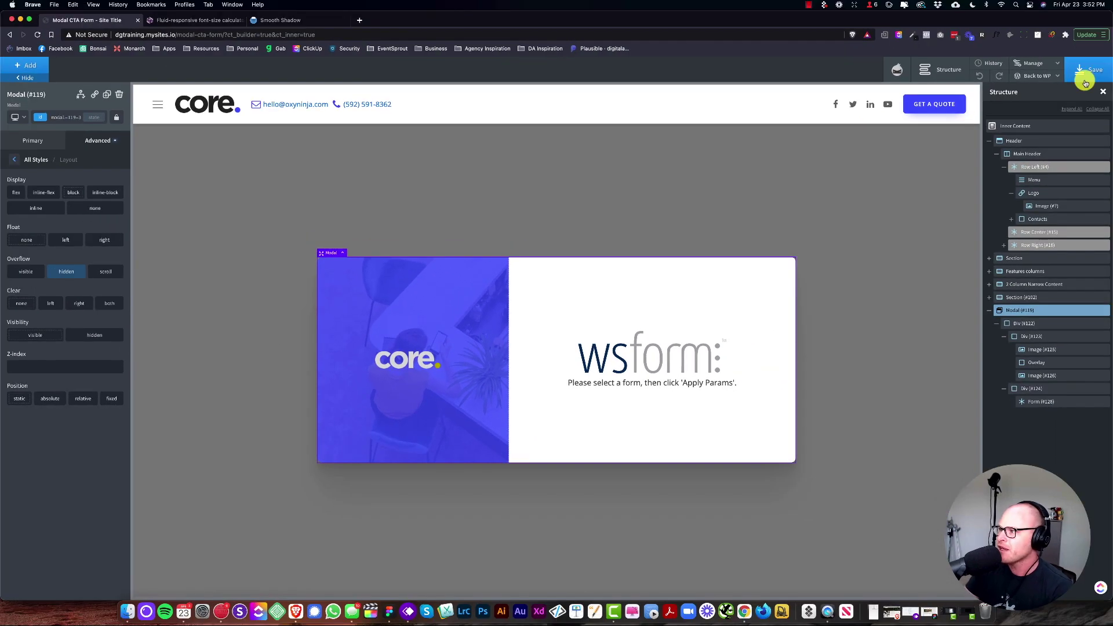
left_click(1088, 69)
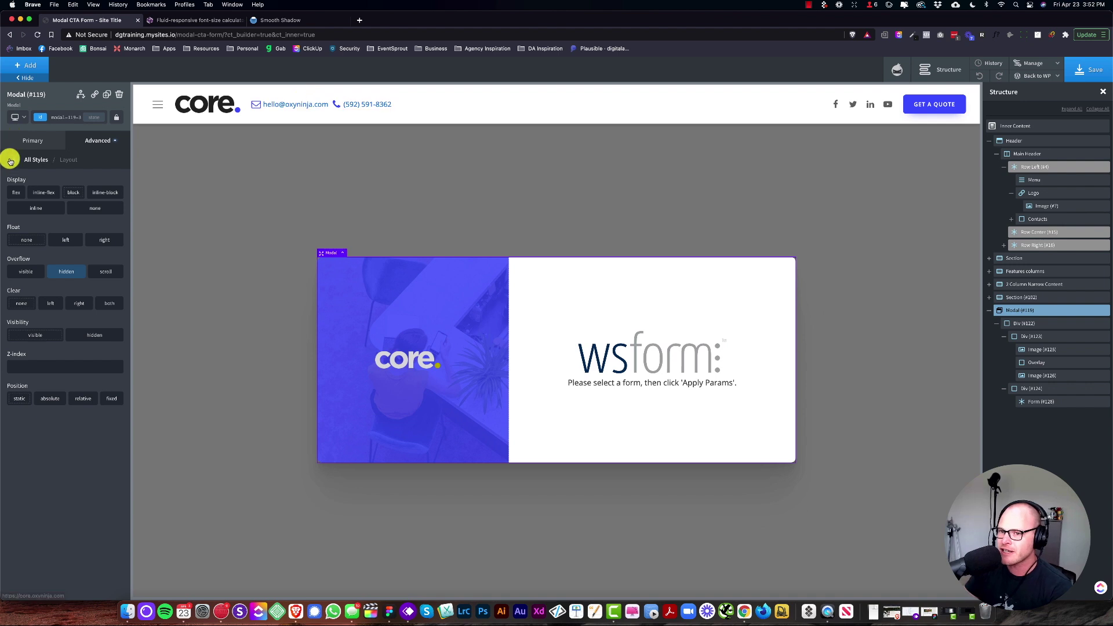
Configure the Modal's trigger to show it when the user clicks an element
left_click(12, 159)
left_click(26, 141)
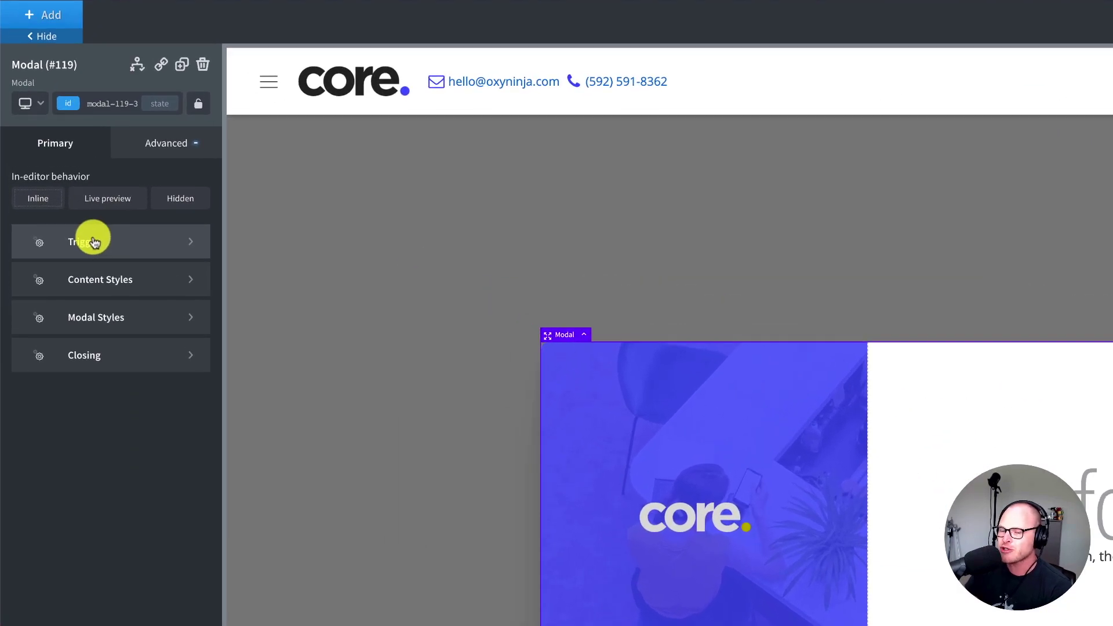
left_click(93, 242)
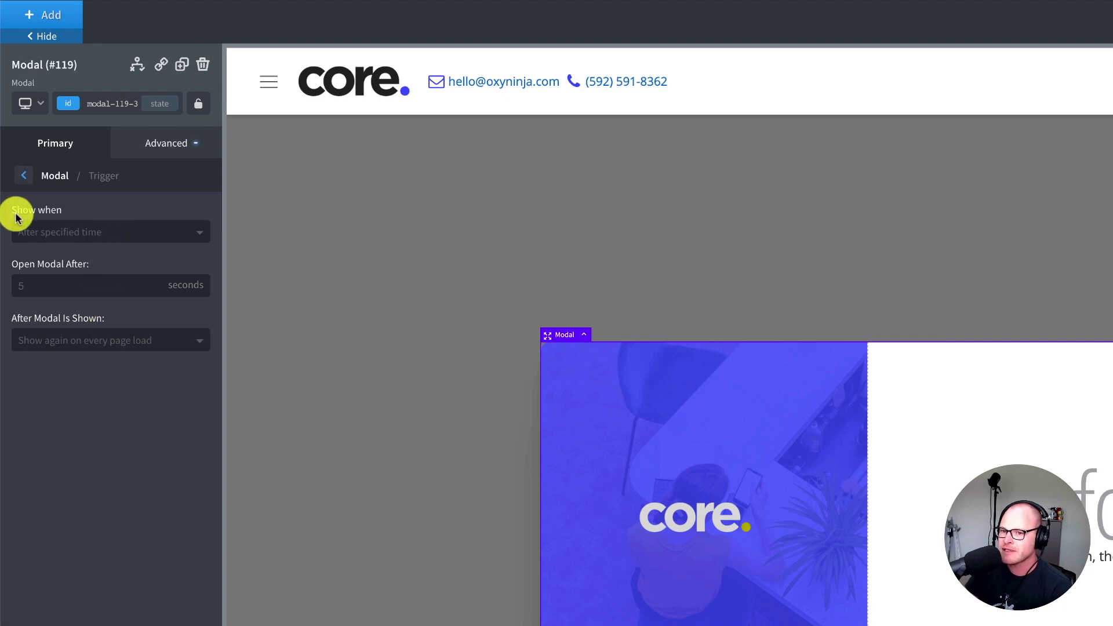
left_click(31, 243)
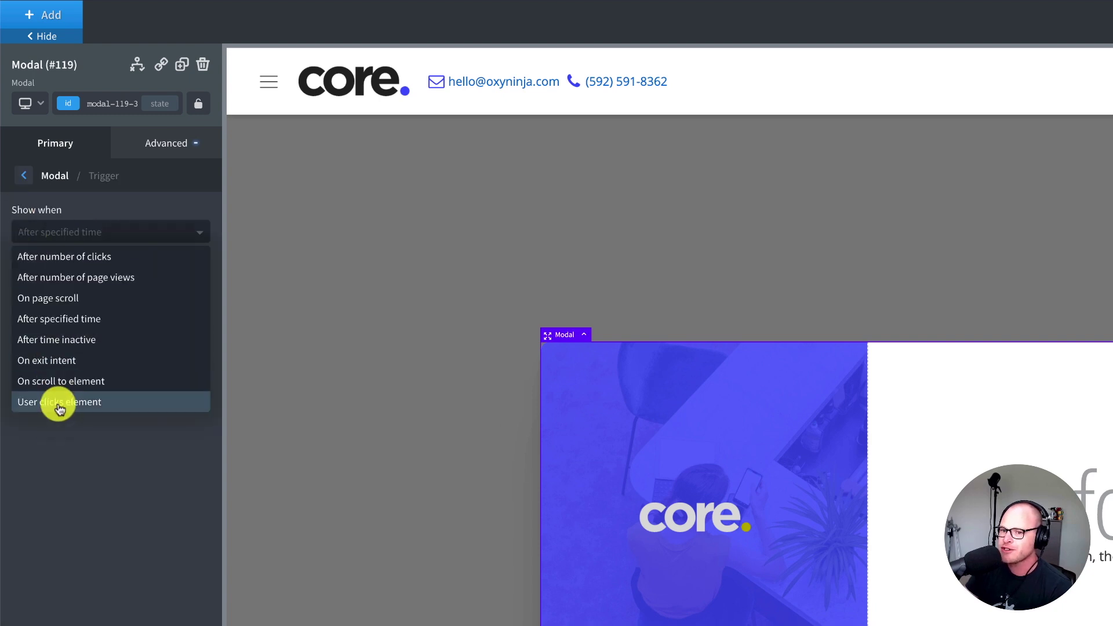
left_click(61, 409)
Enter .trigger-cta-modal as the Modal's trigger selector and save the page
left_click(73, 296)
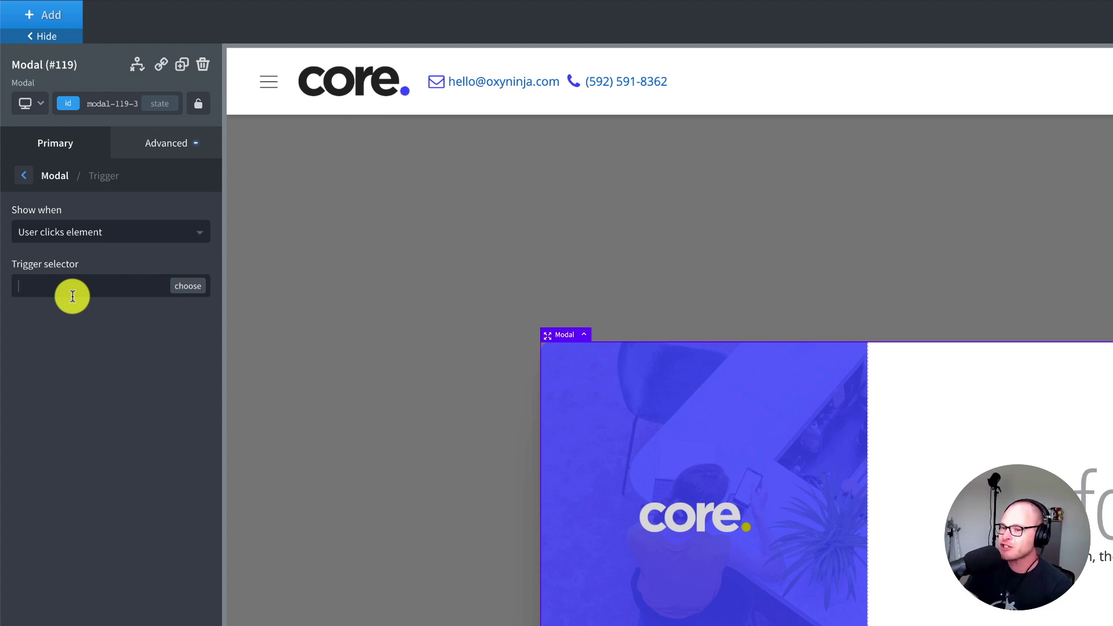
left_click(72, 296)
type(".trigger-cta-modal")
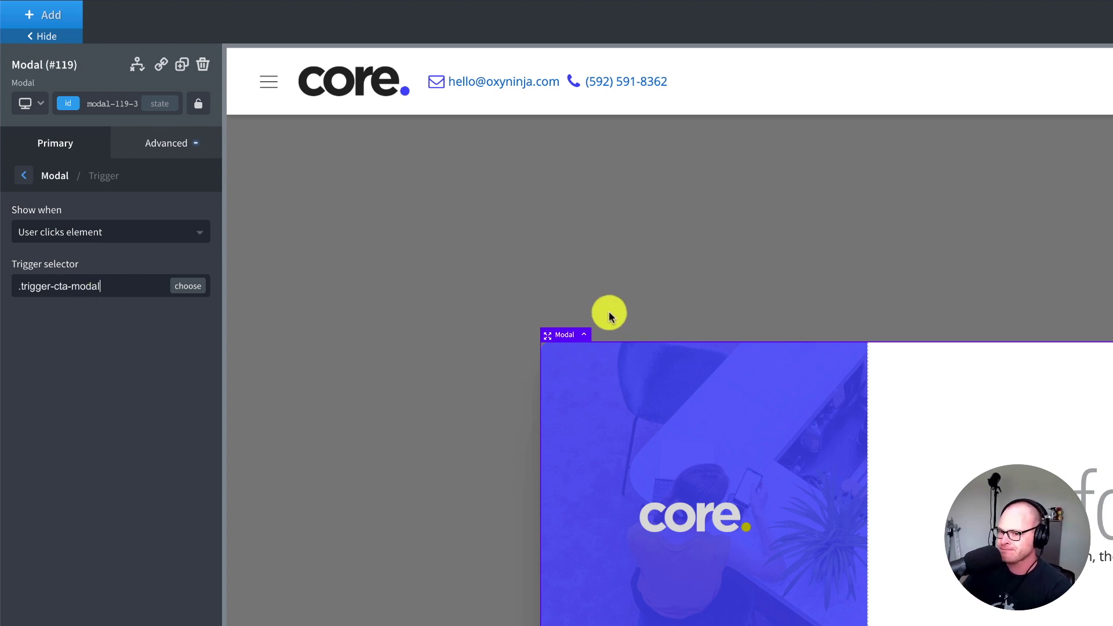
left_click_drag(116, 288, 36, 286)
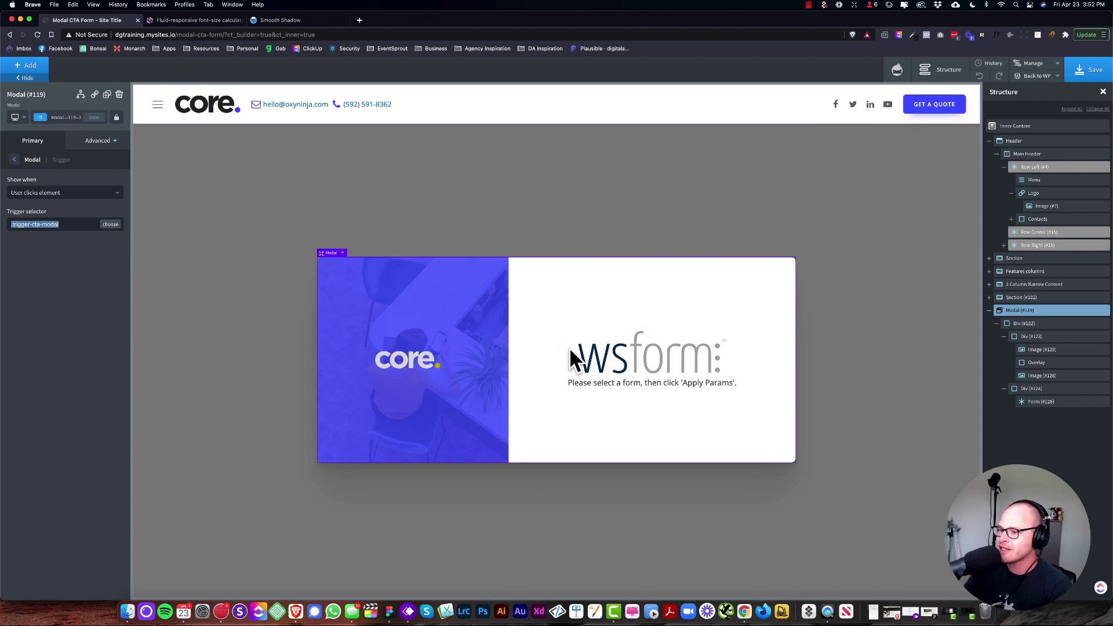
left_click(1086, 67)
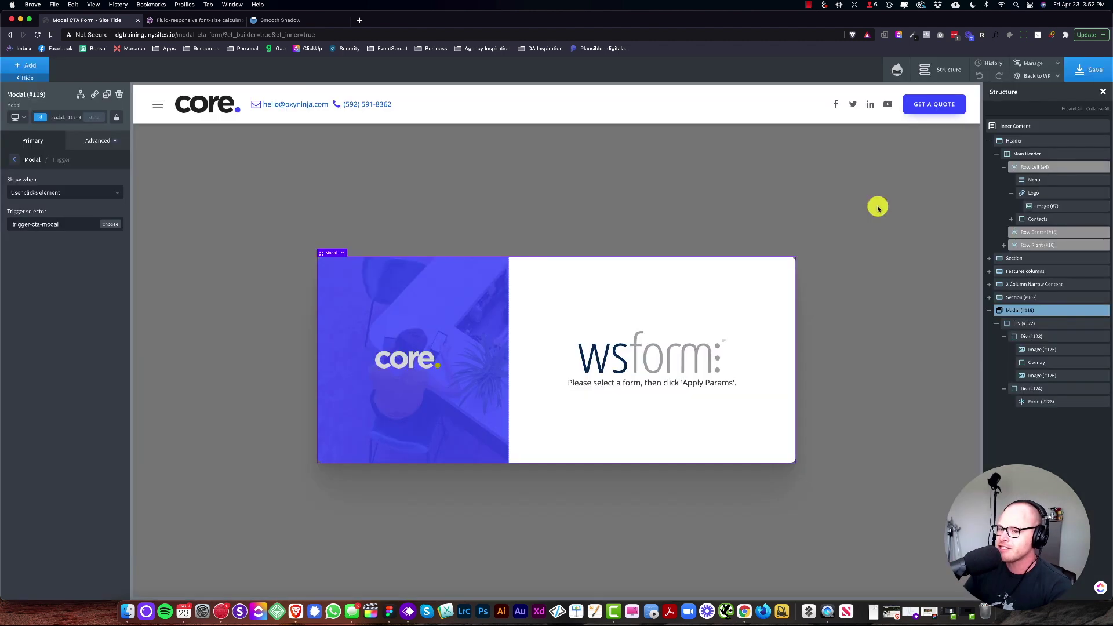
Change the hero section's Start Free Trial button text to GET A QUOTE
left_click(1050, 75)
left_click(911, 154)
scroll(910, 154, "up", 15)
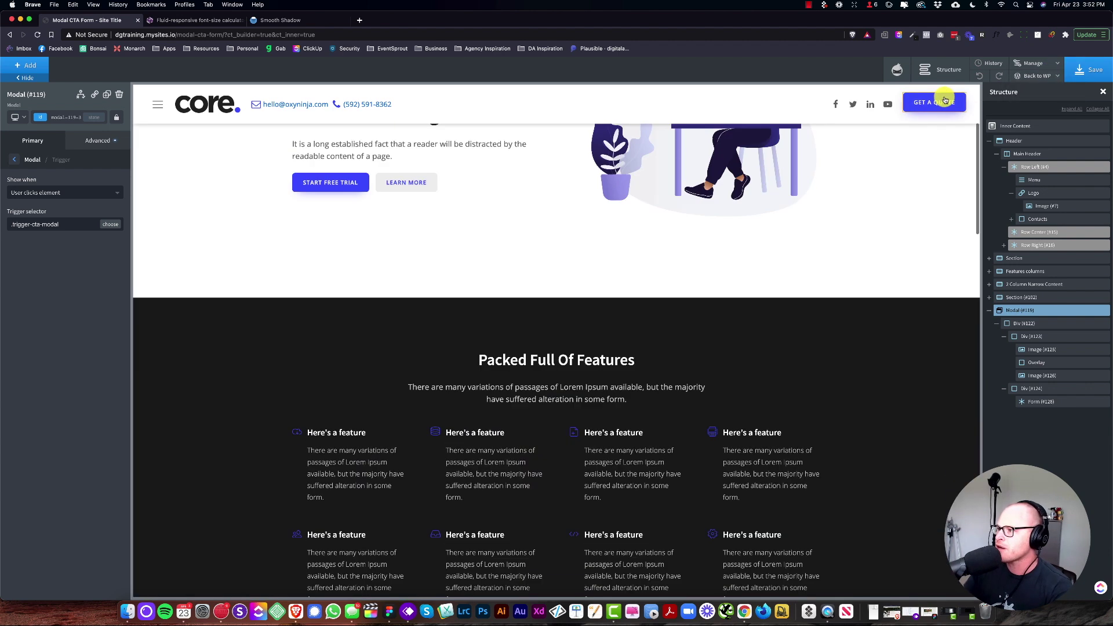
scroll(866, 213, "down", 2)
scroll(866, 213, "down", 1)
scroll(867, 212, "up", 1)
left_click(330, 228)
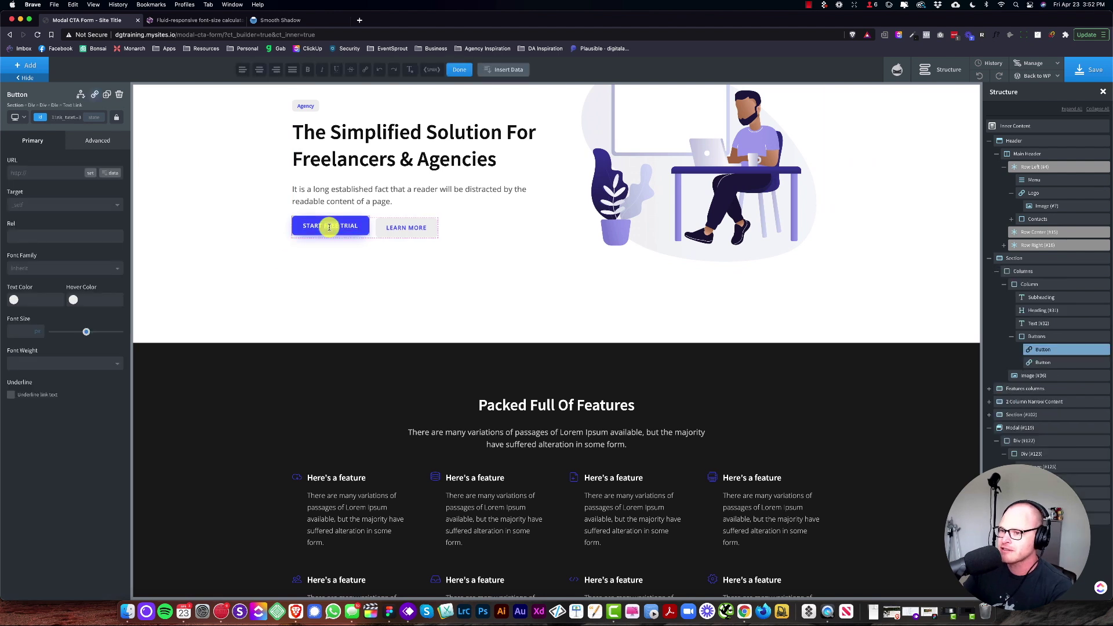
type("GET A QUOTE")
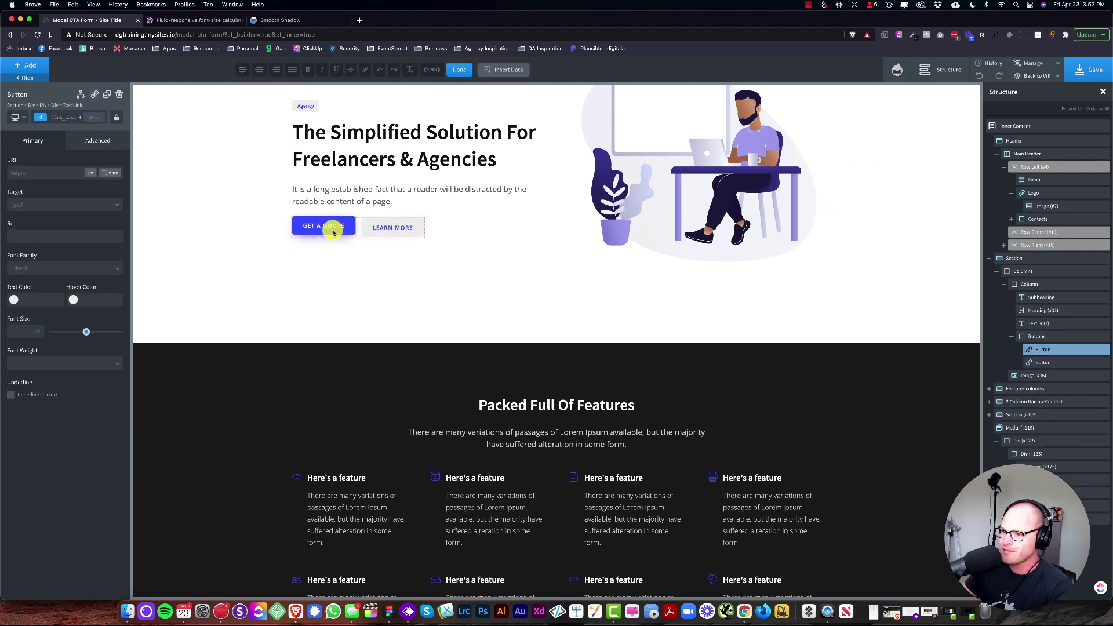
left_click(333, 274)
Add the class trigger-cta-modal to the hero section's Get a Quote button
left_click(333, 228)
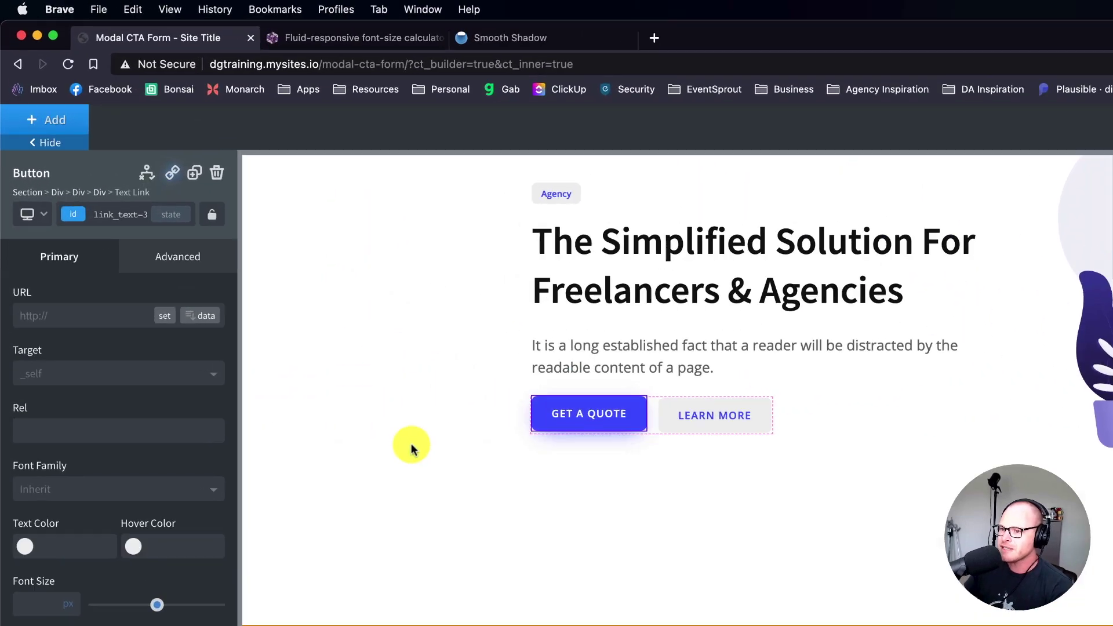
left_click(121, 214)
type("trigg")
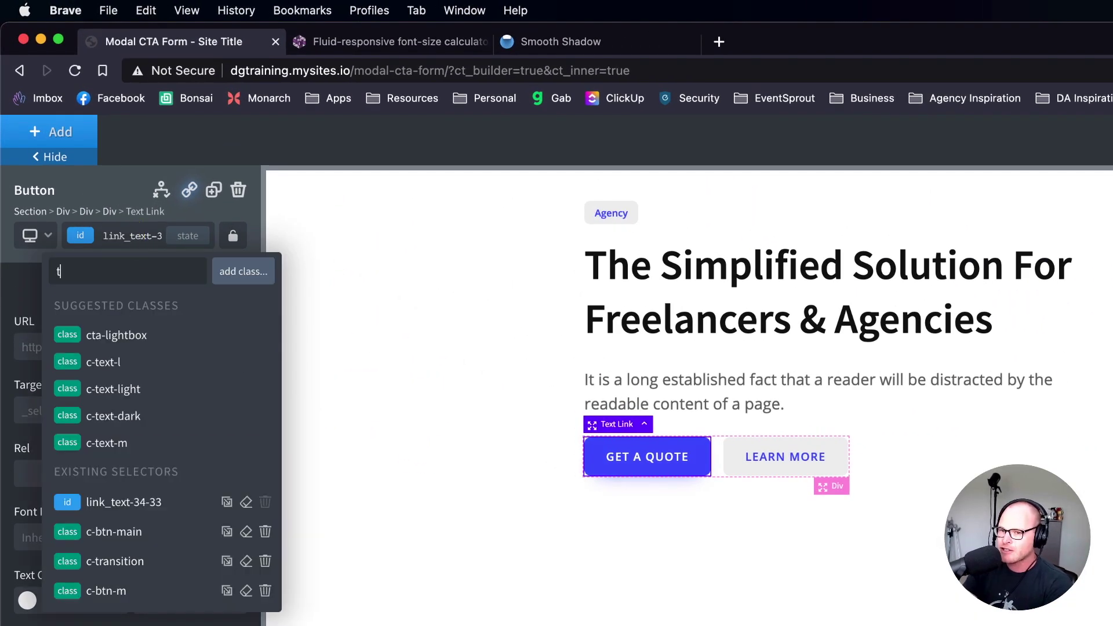
type("er-cta-modal")
key("Return")
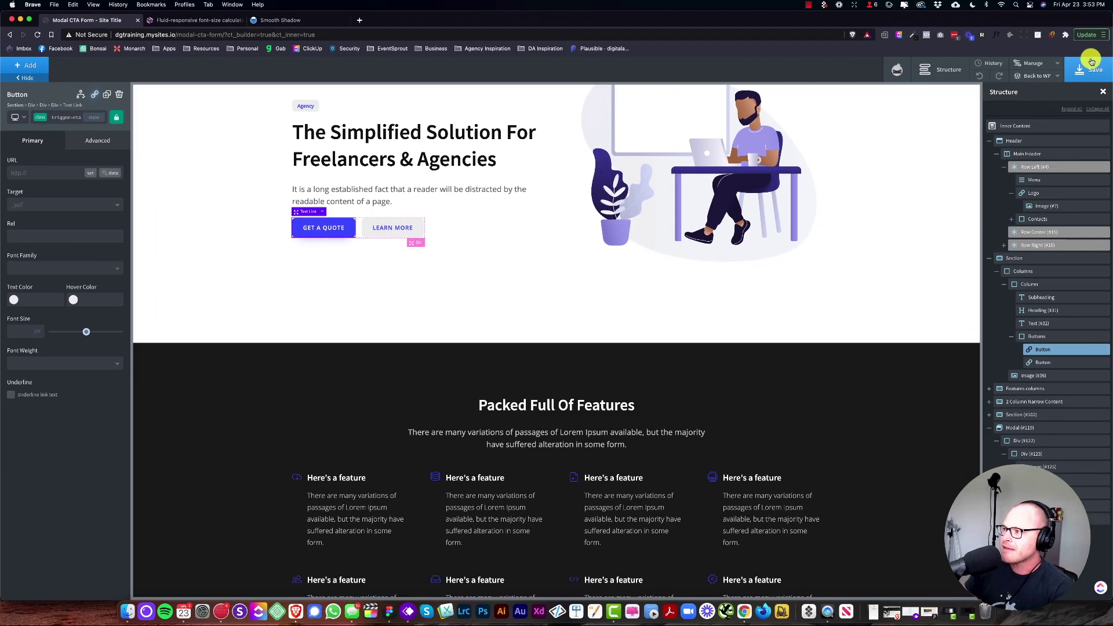
Save the page and open its front-end view in a new browser tab
left_click(1091, 60)
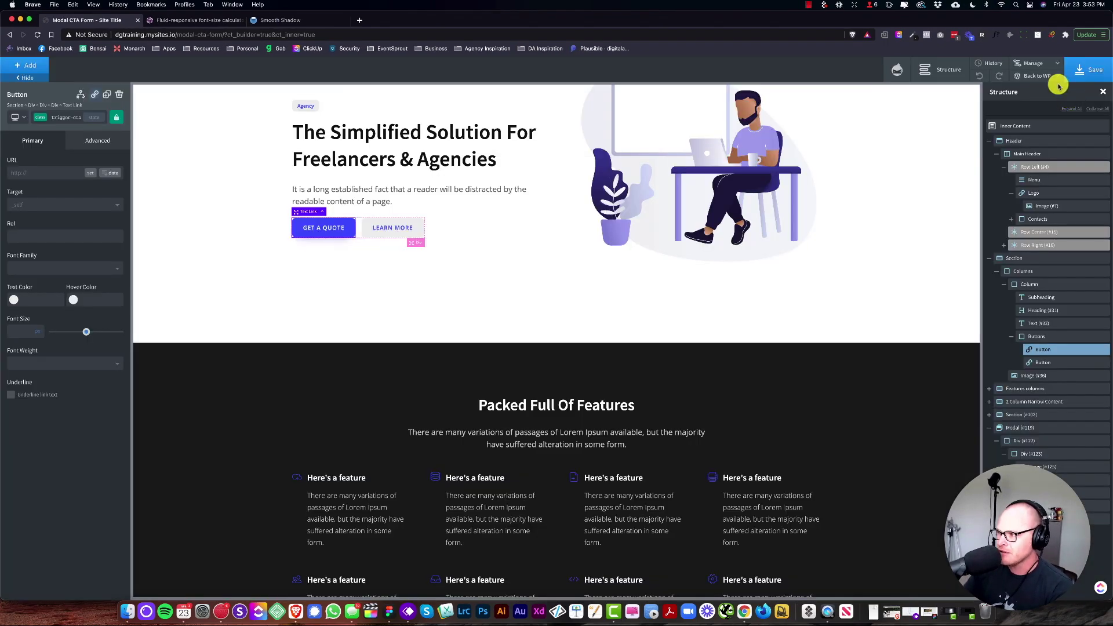
left_click(1041, 104, "super")
left_click(217, 20)
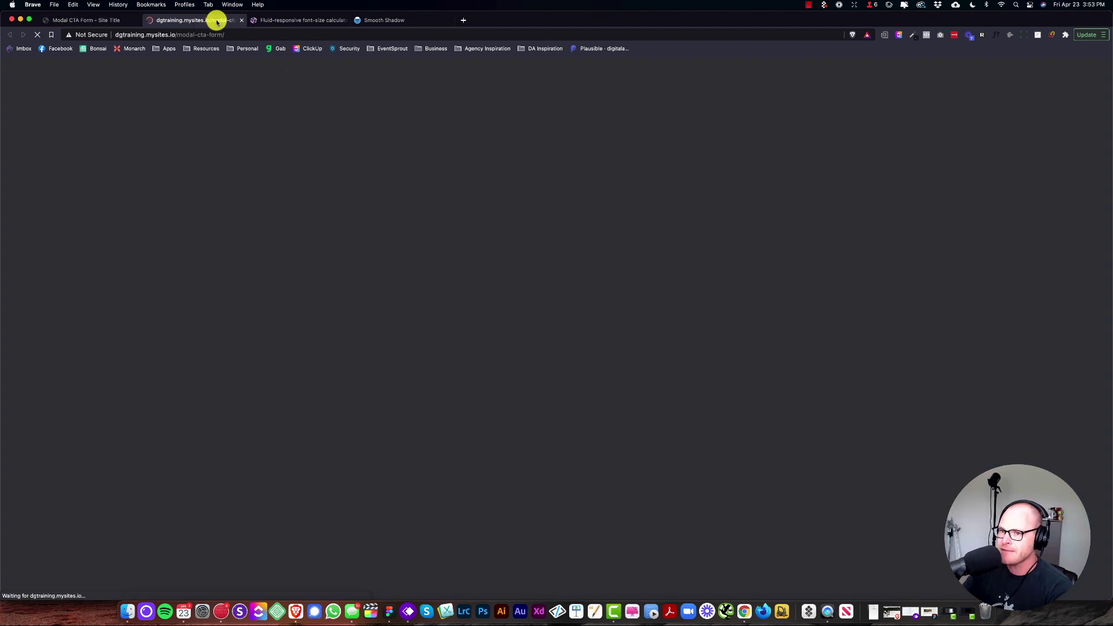
Test the hero section's Get a Quote button on the front-end page by opening, scrolling behind and closing the modal
scroll(214, 311, "down", 15)
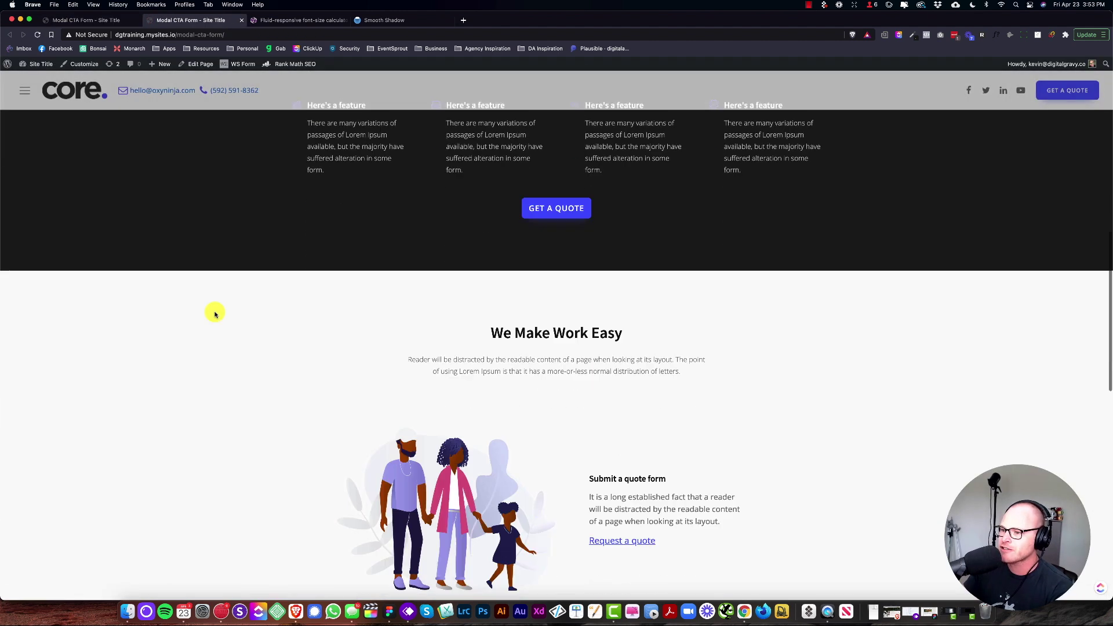
scroll(215, 315, "up", 4)
scroll(214, 314, "up", 10)
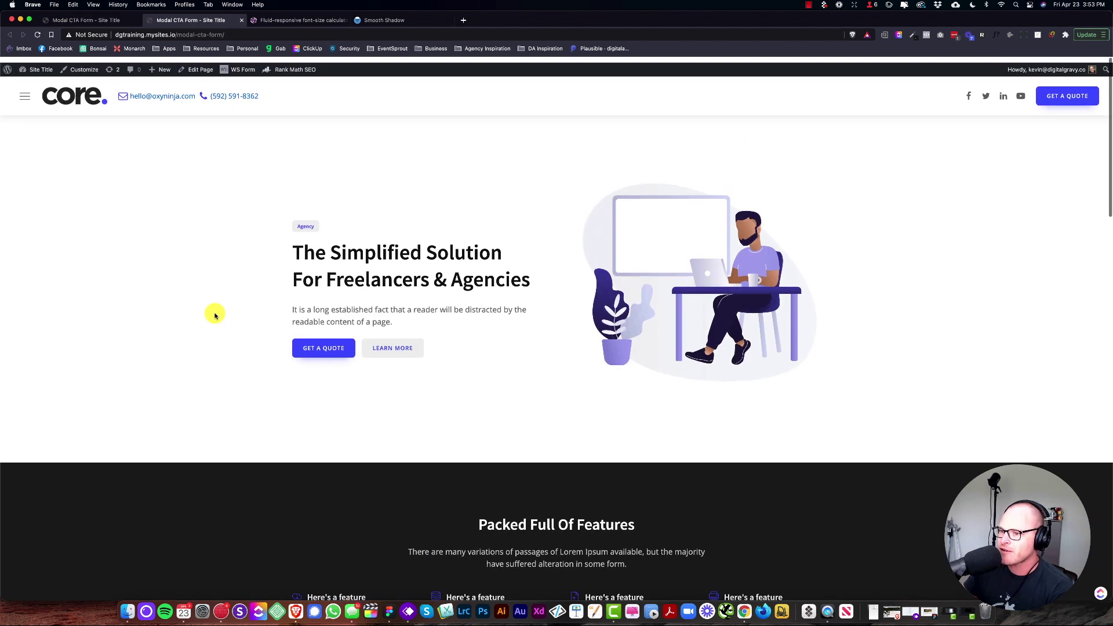
left_click(324, 345)
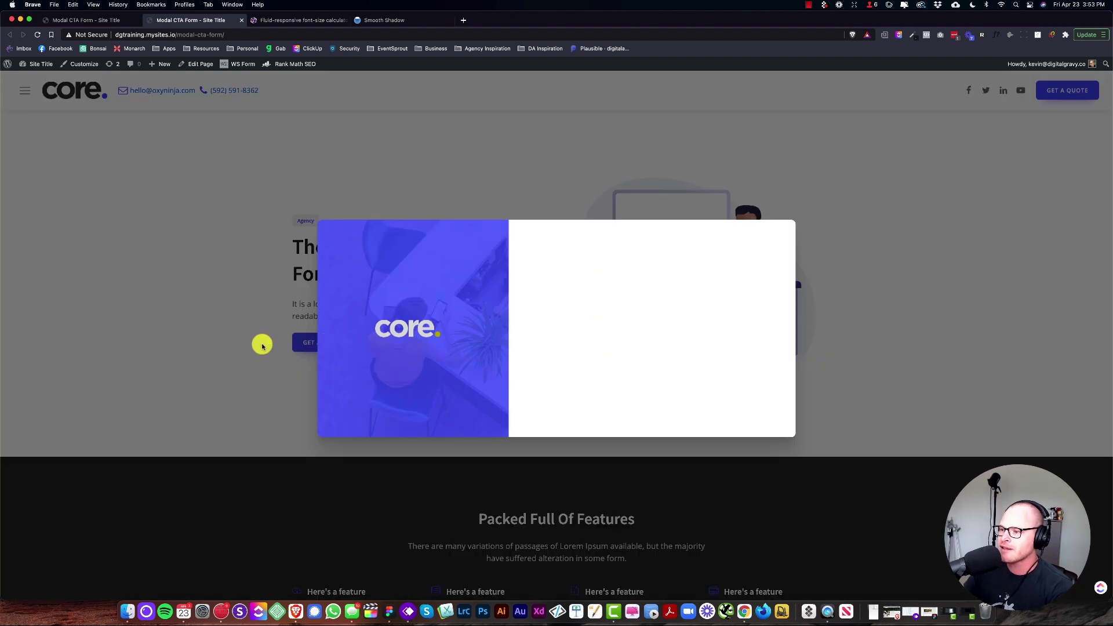
left_click(800, 341)
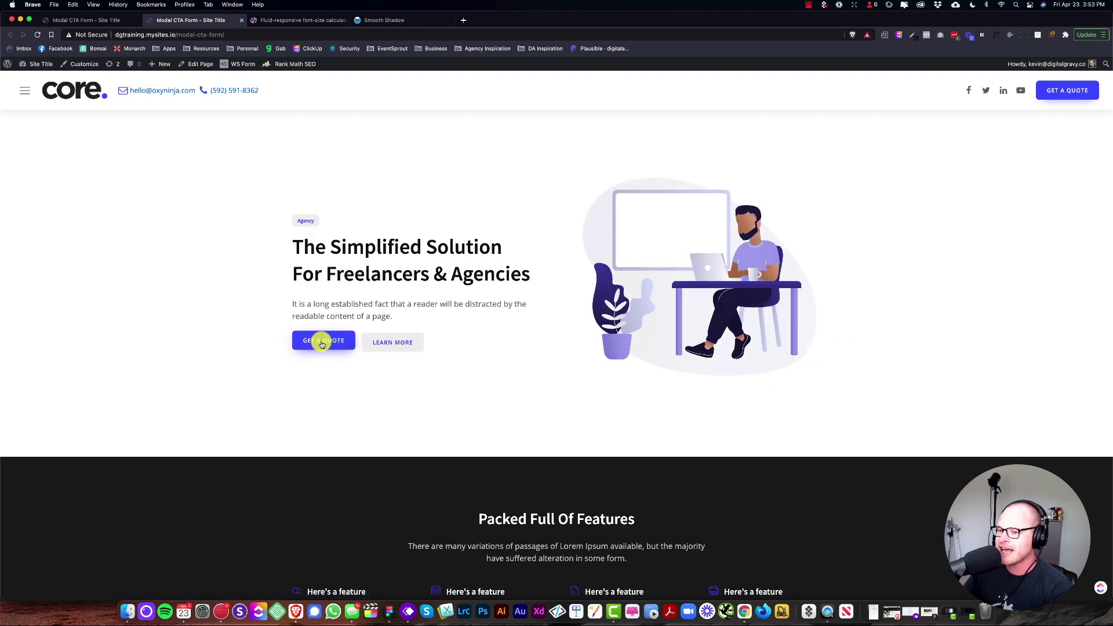
left_click(322, 343)
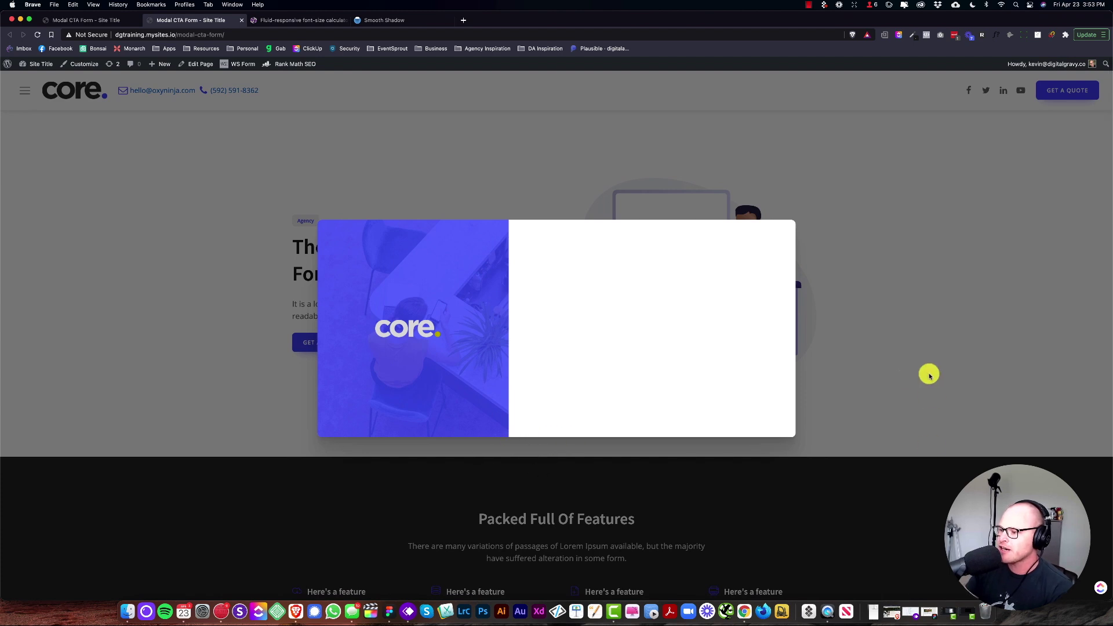
scroll(930, 376, "down", 8)
scroll(595, 323, "up", 5)
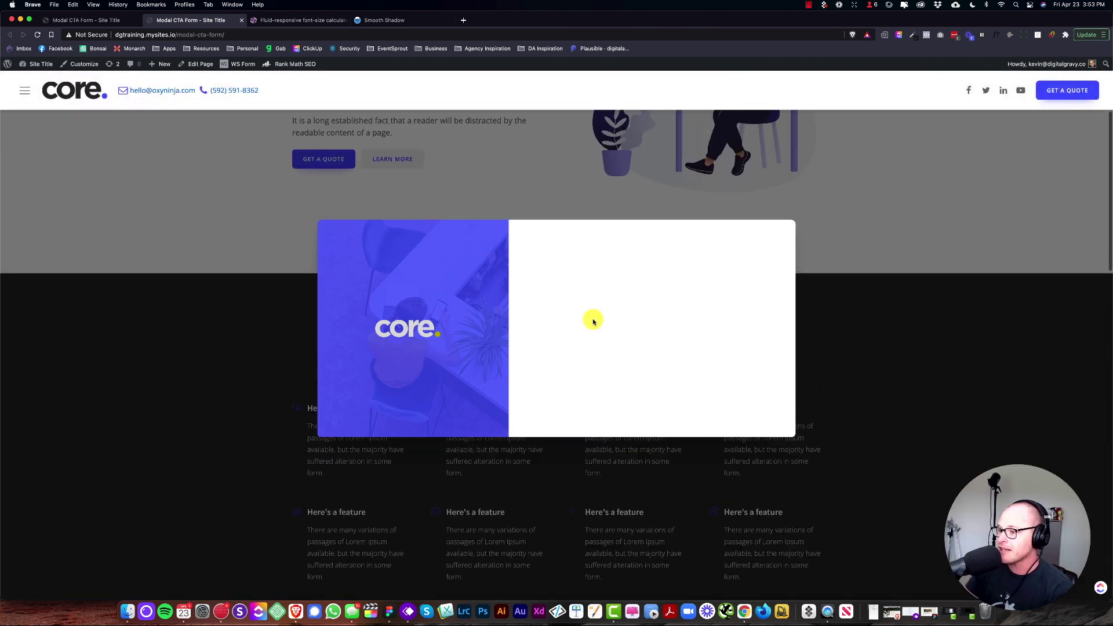
scroll(898, 334, "up", 3)
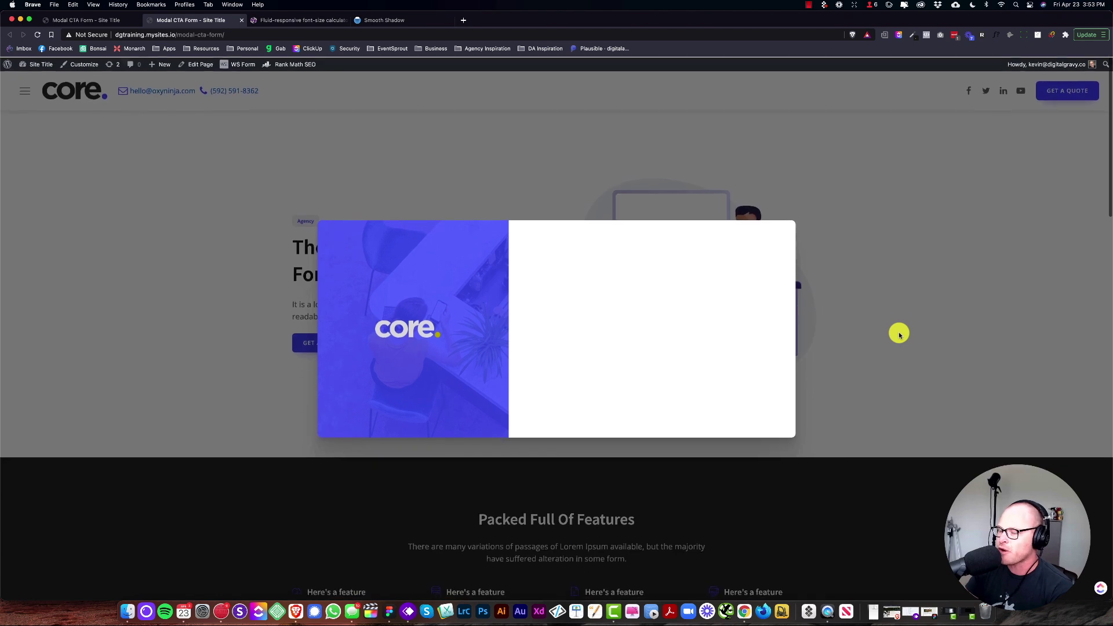
left_click(898, 334)
Return to the page builder and add a Heading with the h3 tag to the modal's form column
left_click(92, 20)
scroll(630, 388, "down", 20)
left_click(676, 272)
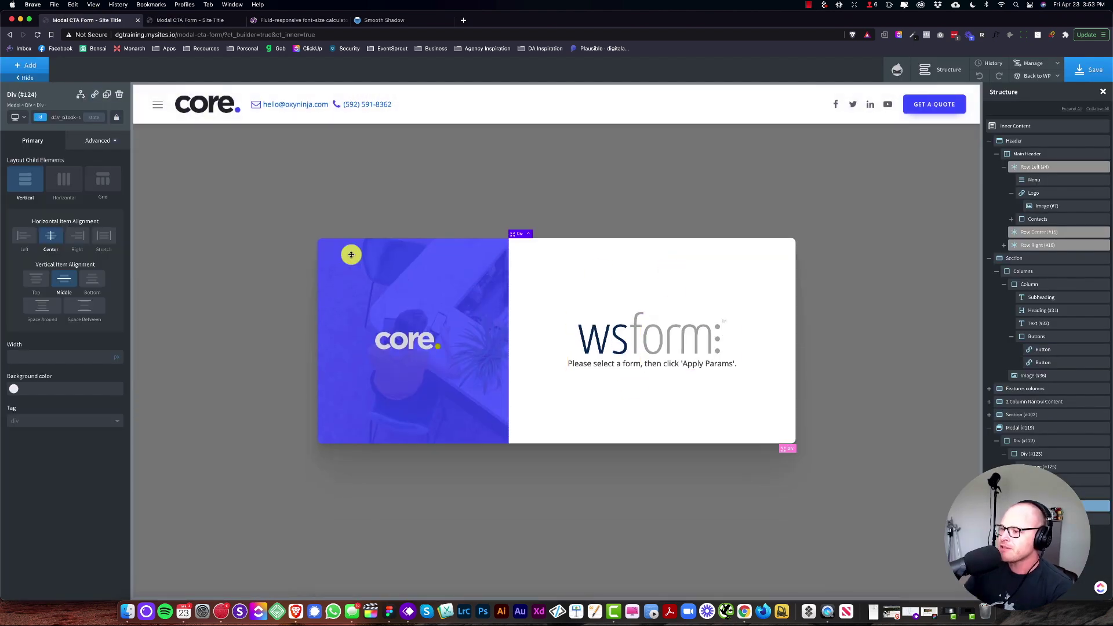
left_click(26, 72)
type("head")
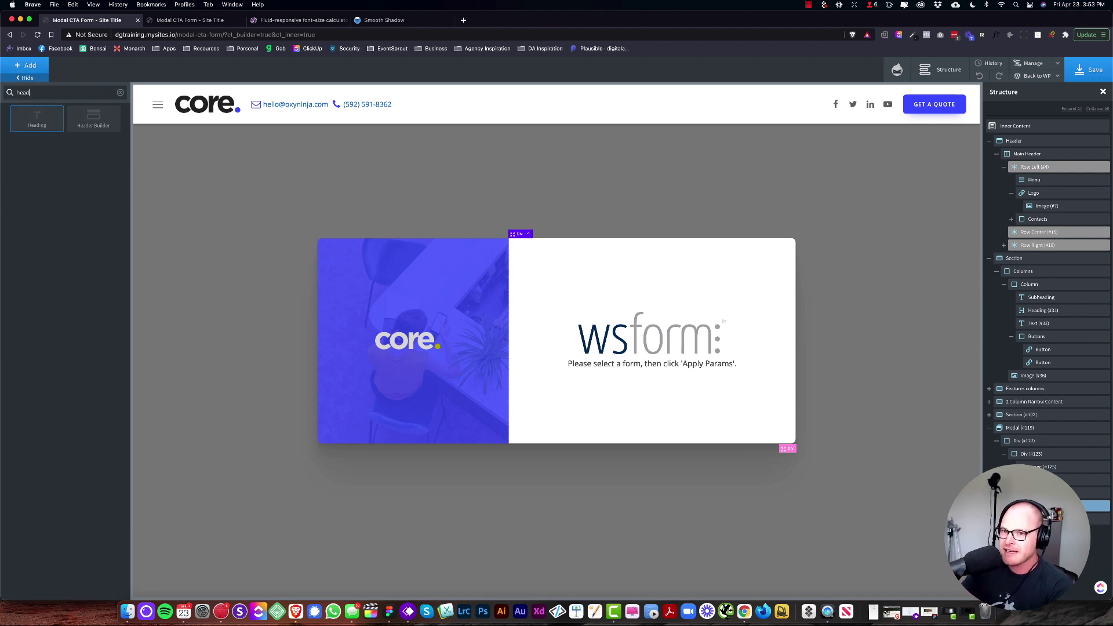
left_click(32, 116)
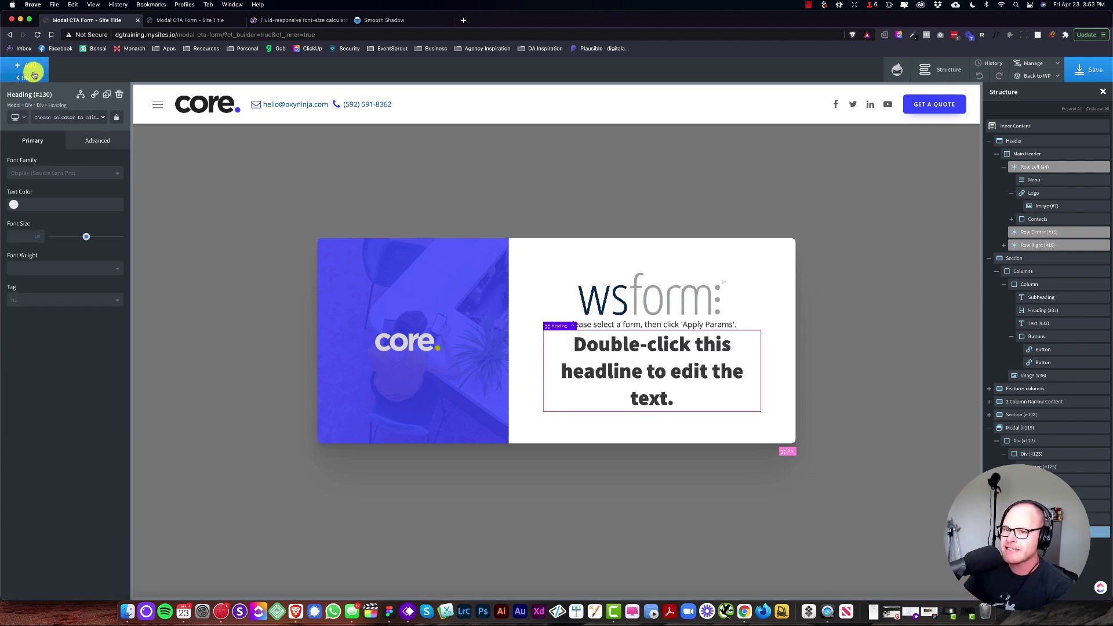
left_click(55, 300)
left_click(36, 345)
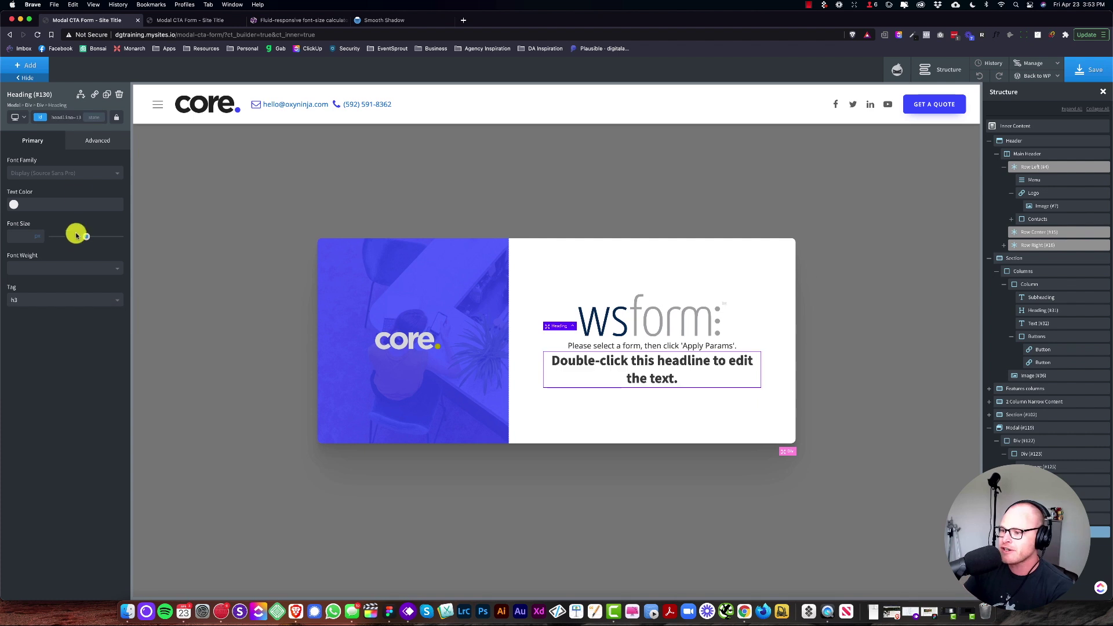
Add a Text element to the form column and place the heading and text above the WS Form element
left_click(26, 66)
type("text")
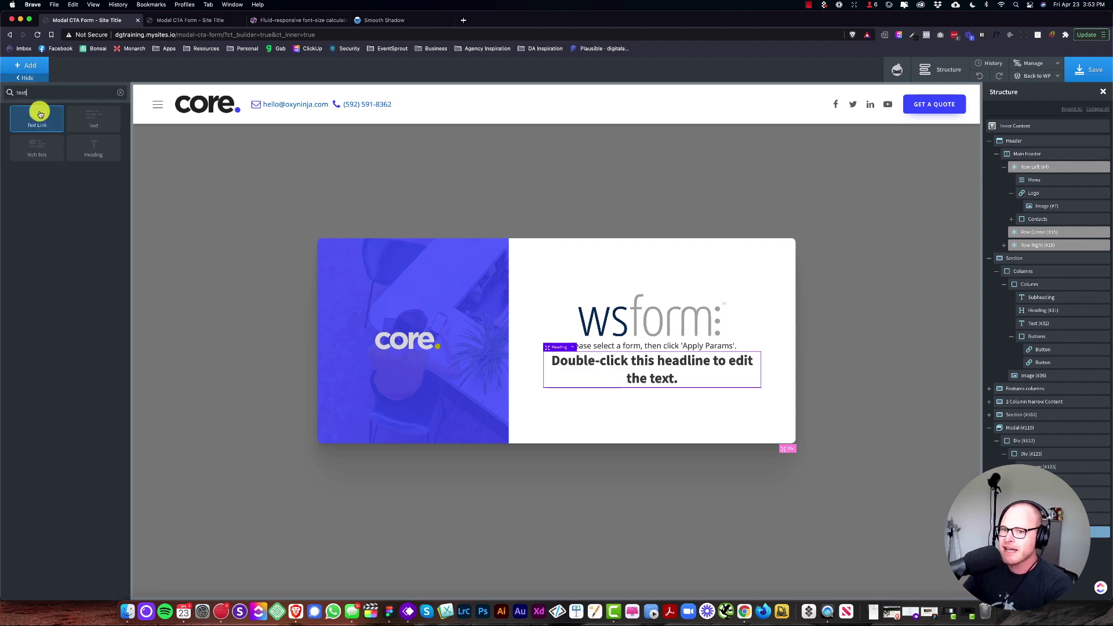
left_click(87, 117)
left_click_drag(651, 343, 643, 317)
Add the class owl-spacing--l to the div that holds the modal's heading, text and form
left_click(560, 269)
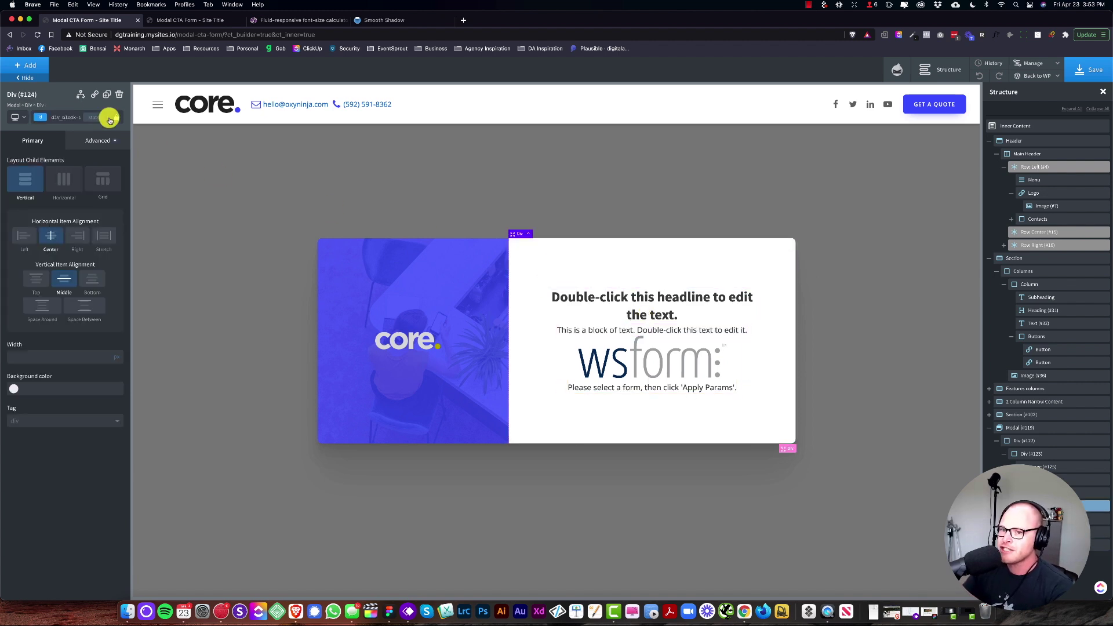
left_click(67, 116)
type("owl-")
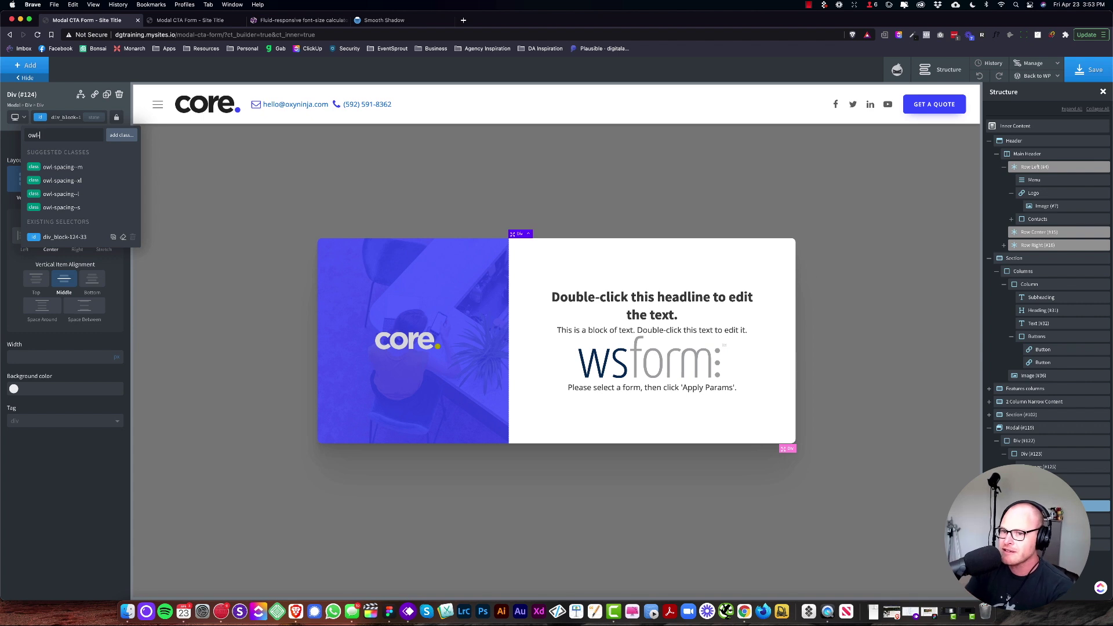
left_click(72, 192)
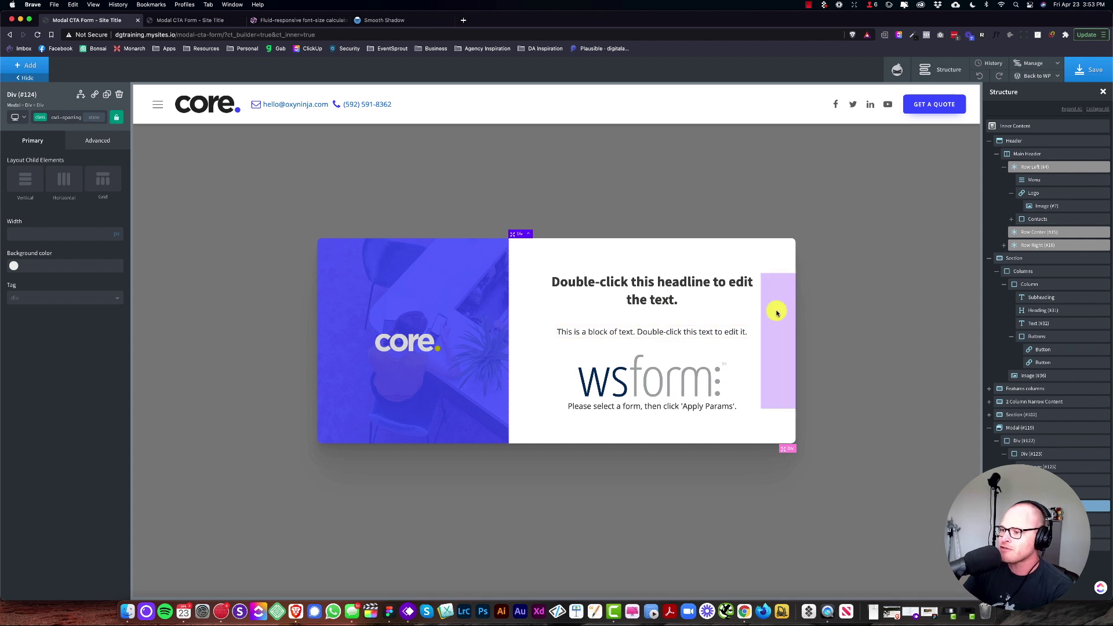
Replace the form column's owl-spacing--l class with owl-spacing--m
left_click(64, 117)
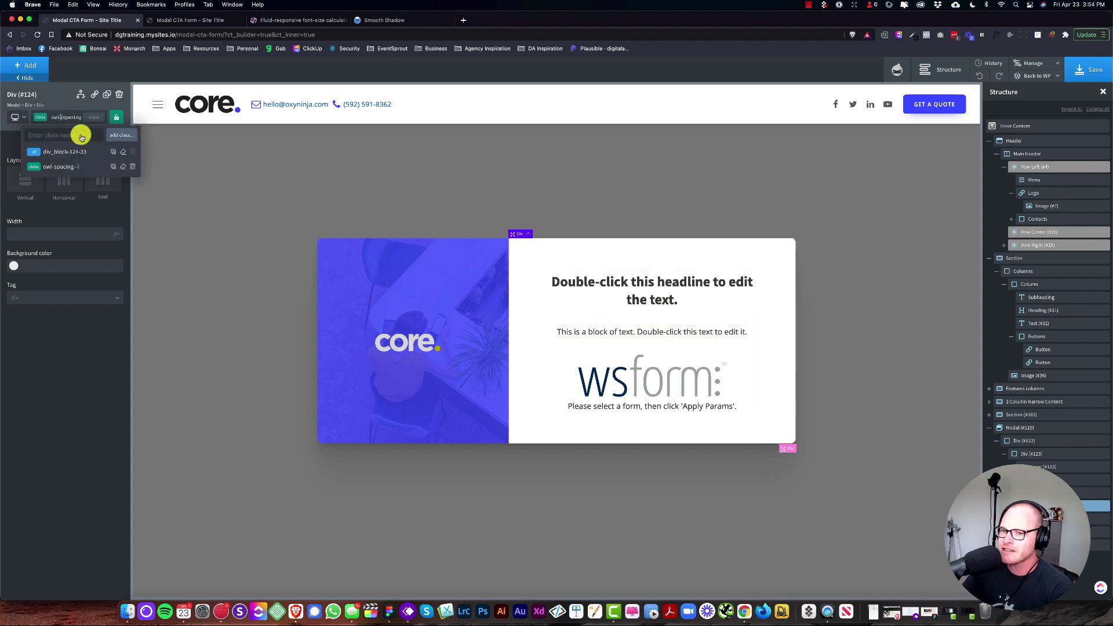
left_click(132, 167)
type("owl-")
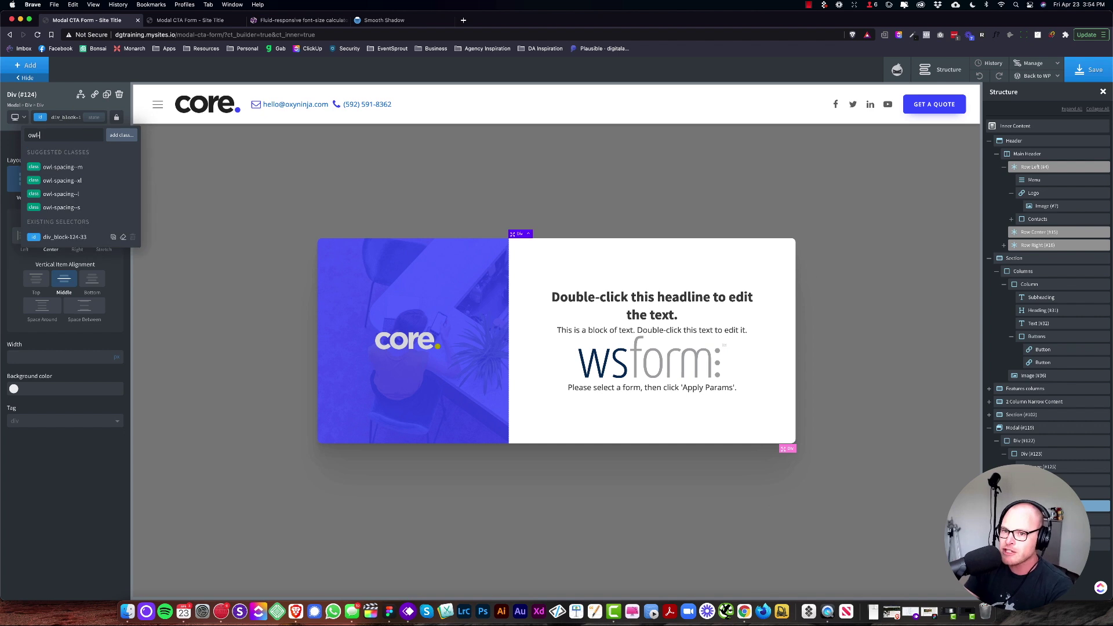
left_click(99, 170)
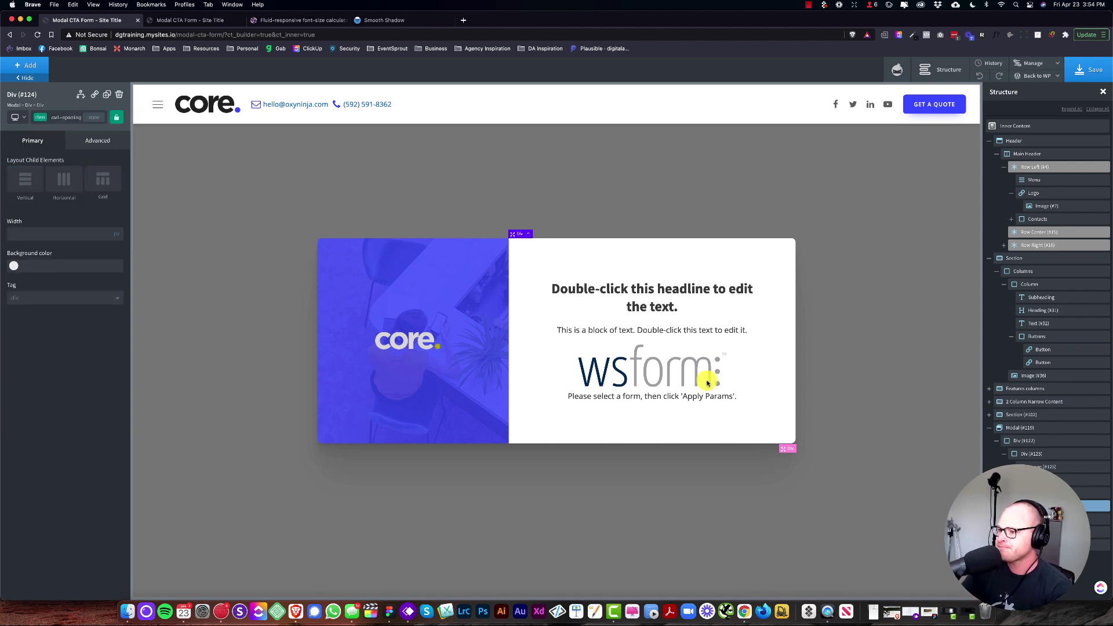
Change the modal heading's text to Get a Free Quote
double_click(667, 306)
type("Ge")
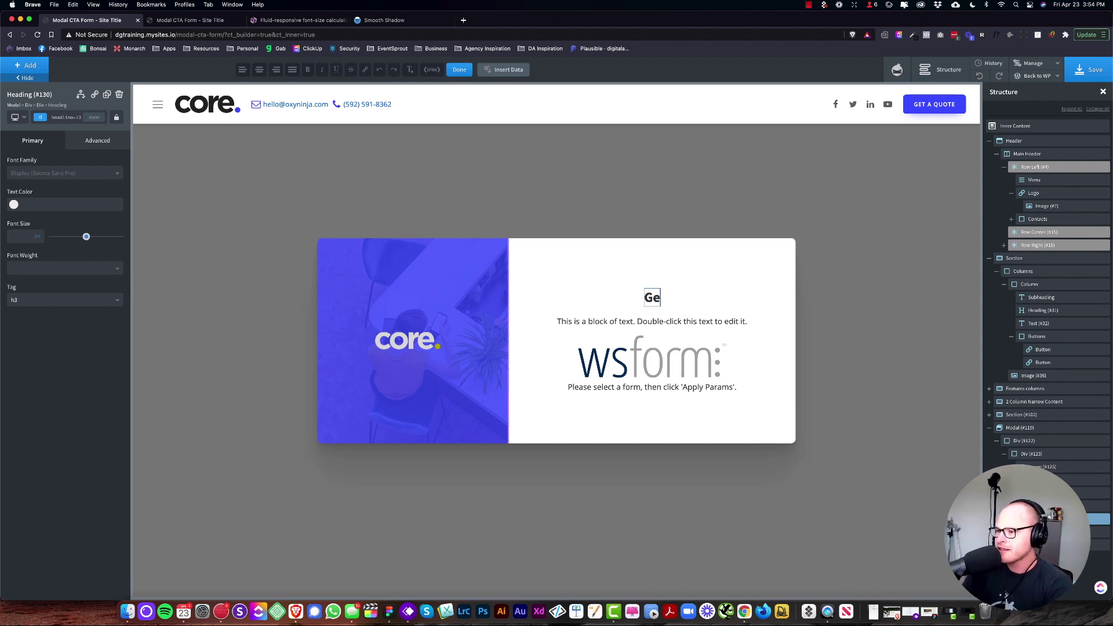
type("t a Free INSTANT")
key("BackSpace")
key("BackSpace")
key("BackSpace")
key("BackSpace")
key("BackSpace")
key("BackSpace")
key("BackSpace")
type("Quote")
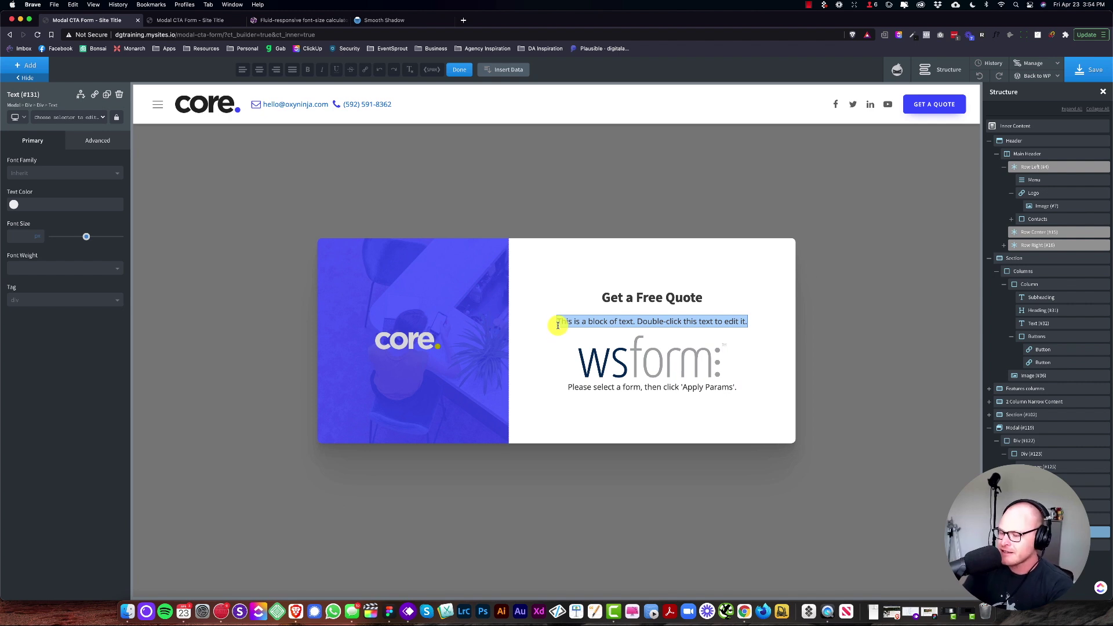
Replace the placeholder text under the modal heading with "To get a free quote, please fill out the form below. We'll be in touch within 24 hours."
type("To get a free quote, p")
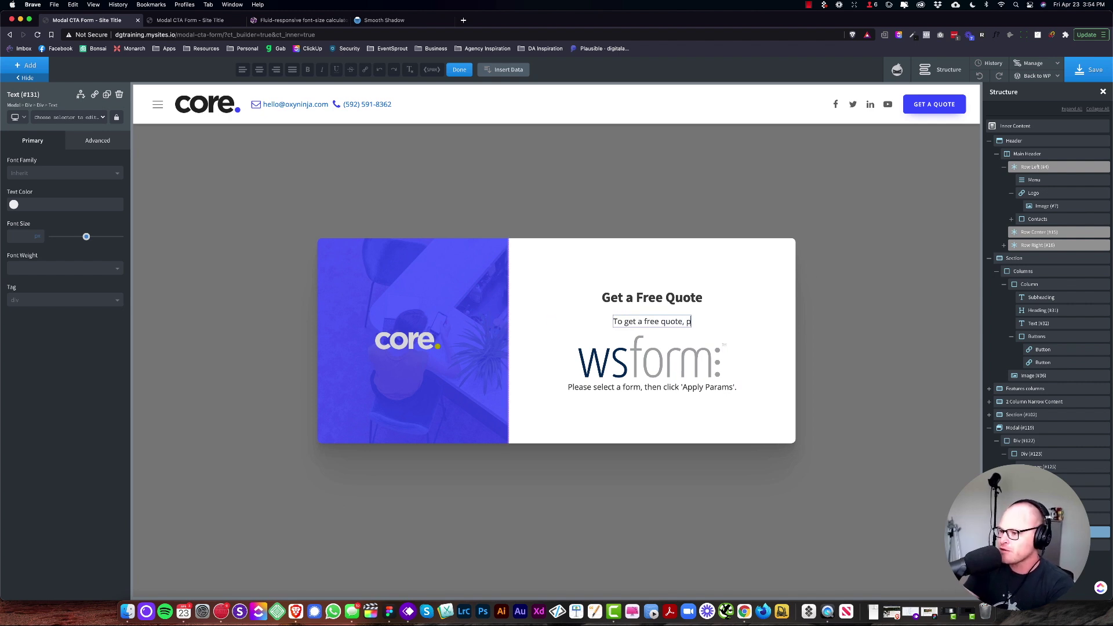
type("lease fill out the form bel")
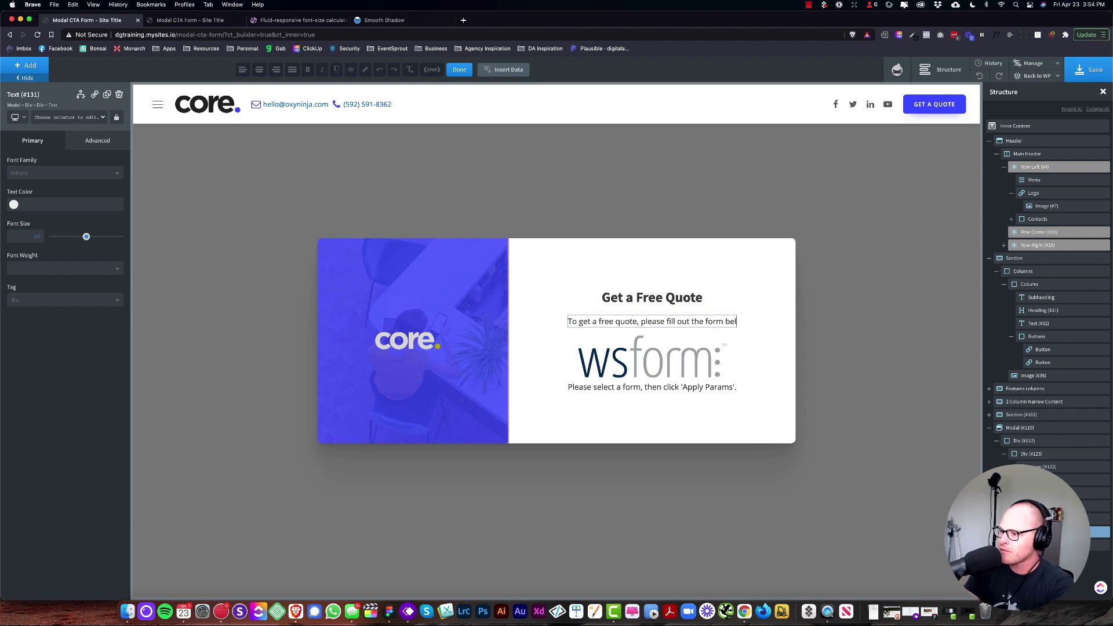
type("ow. We'll be in touch within 24 hours.")
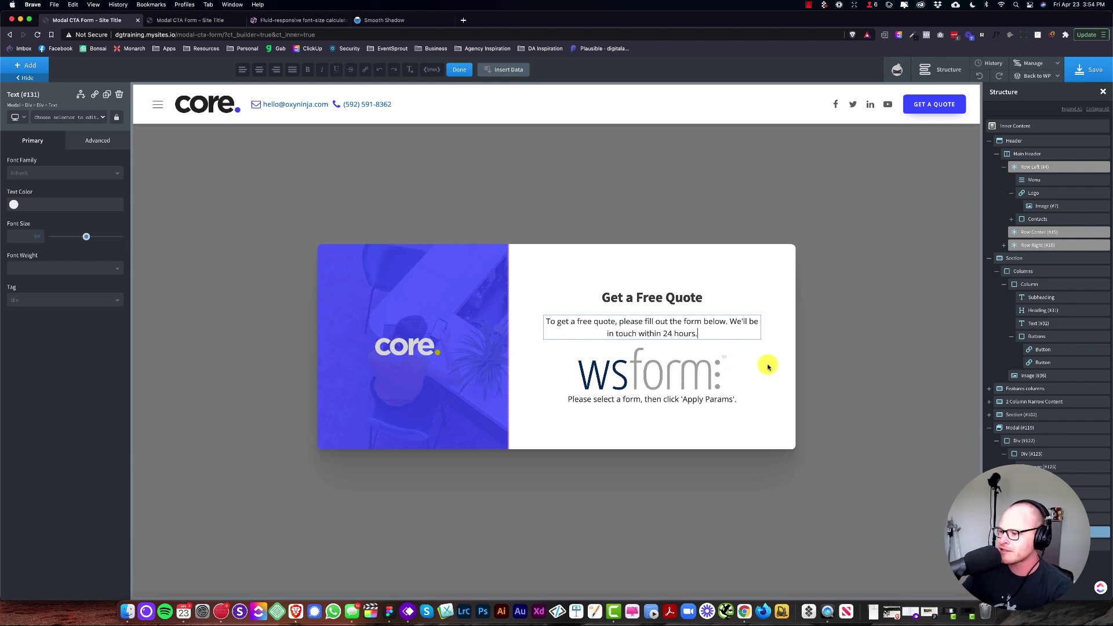
left_click(753, 430)
Wrap the "Get a Free Quote" heading and the paragraph below it in one div and give it the c-center class
left_click(666, 299)
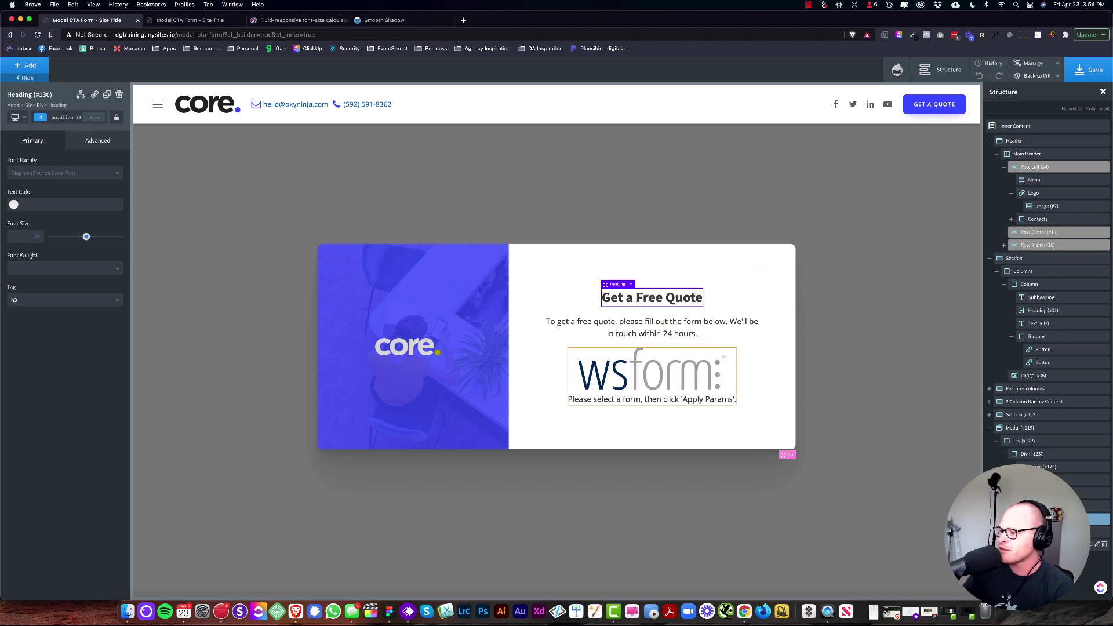
right_click(1068, 519)
left_click(1096, 521)
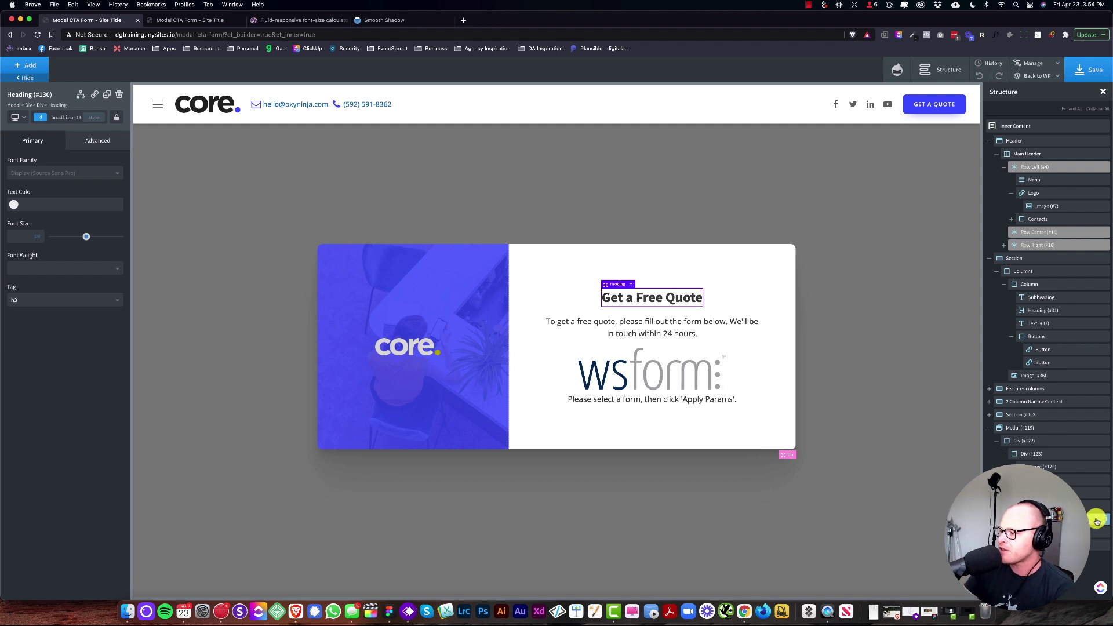
left_click(1073, 552)
left_click_drag(1052, 545, 1073, 545)
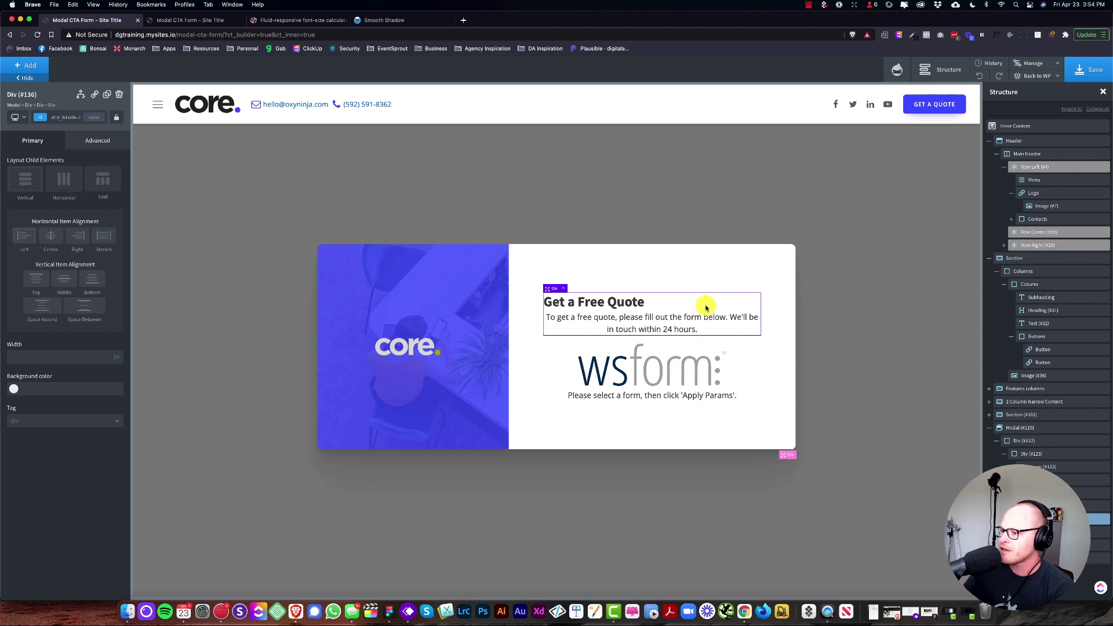
left_click(58, 117)
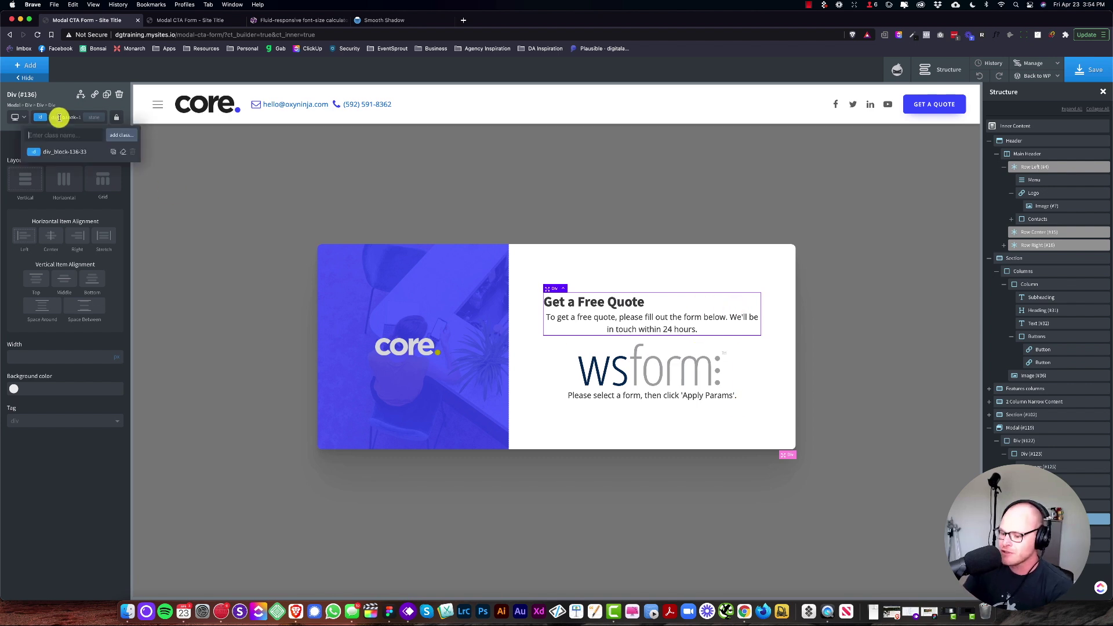
type("center")
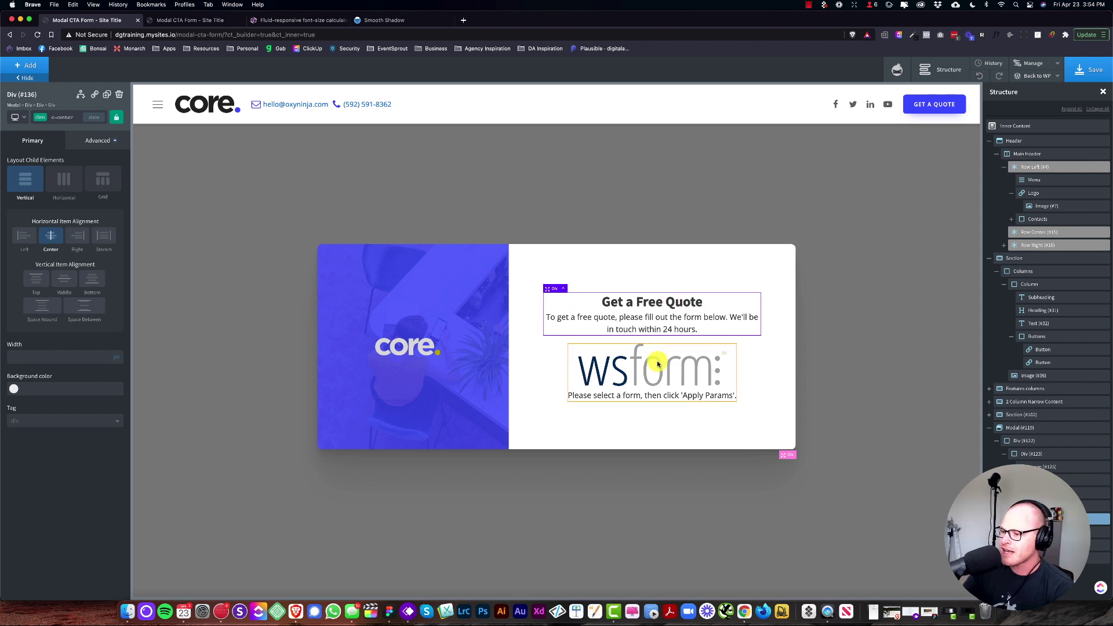
Add the owl-spacing--s class to the div that wraps the heading and intro paragraph
left_click(774, 368)
left_click_drag(683, 381, 676, 335)
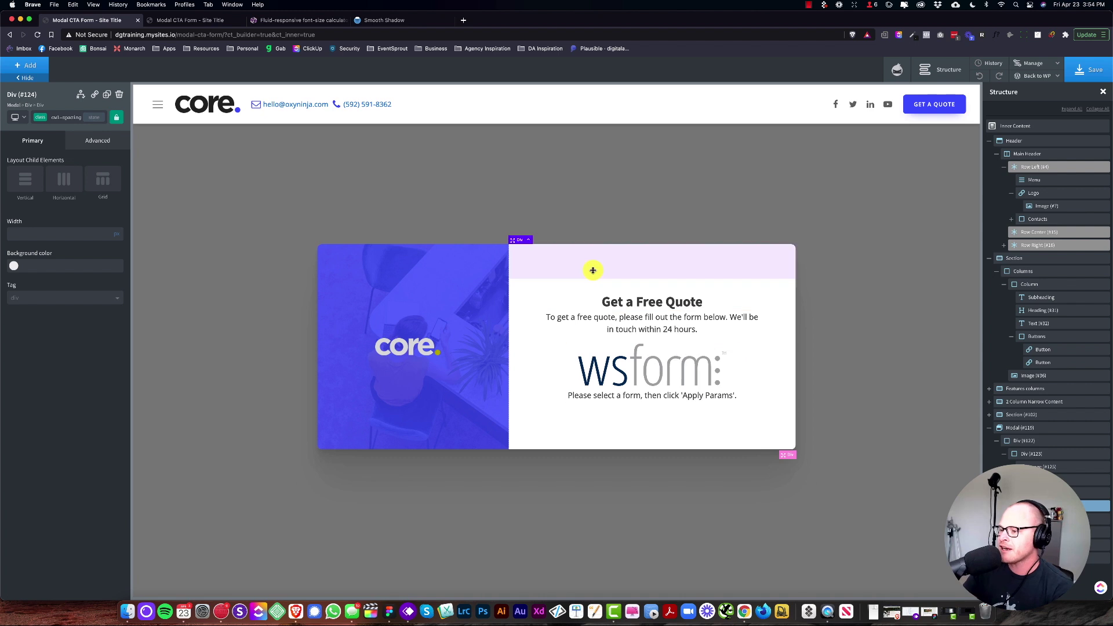
left_click(46, 117)
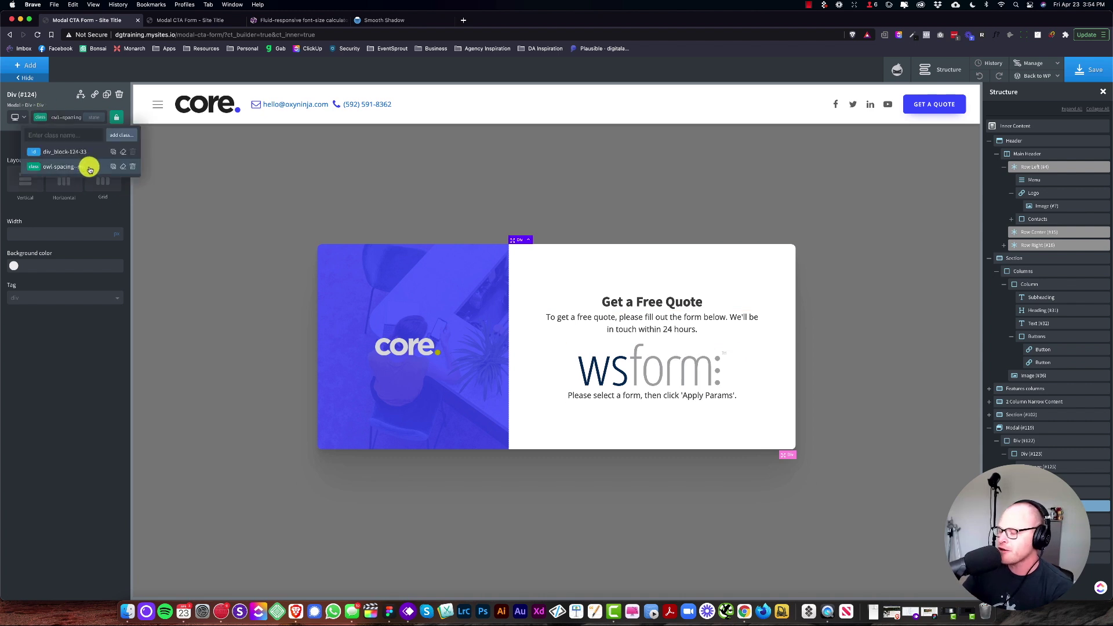
left_click(641, 301)
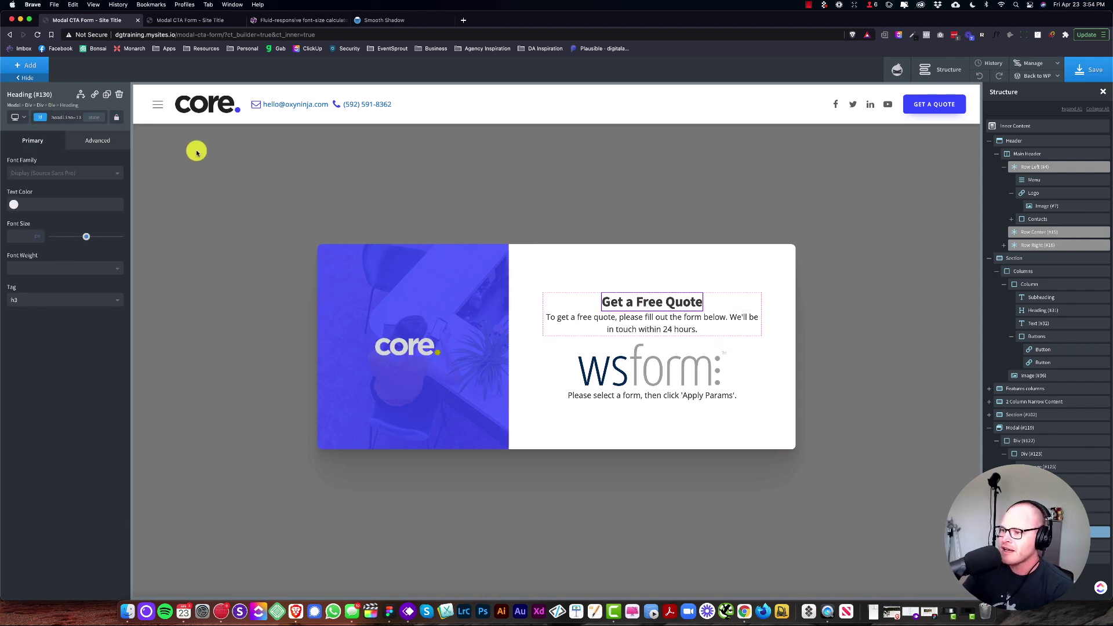
left_click(737, 302)
left_click(63, 117)
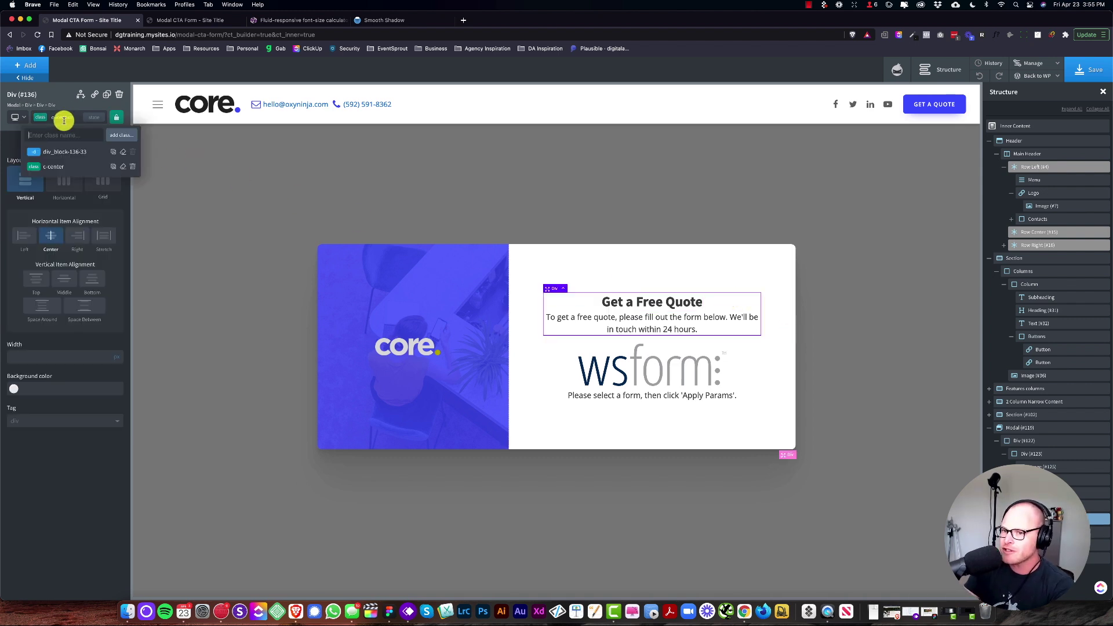
type("owl")
left_click(70, 204)
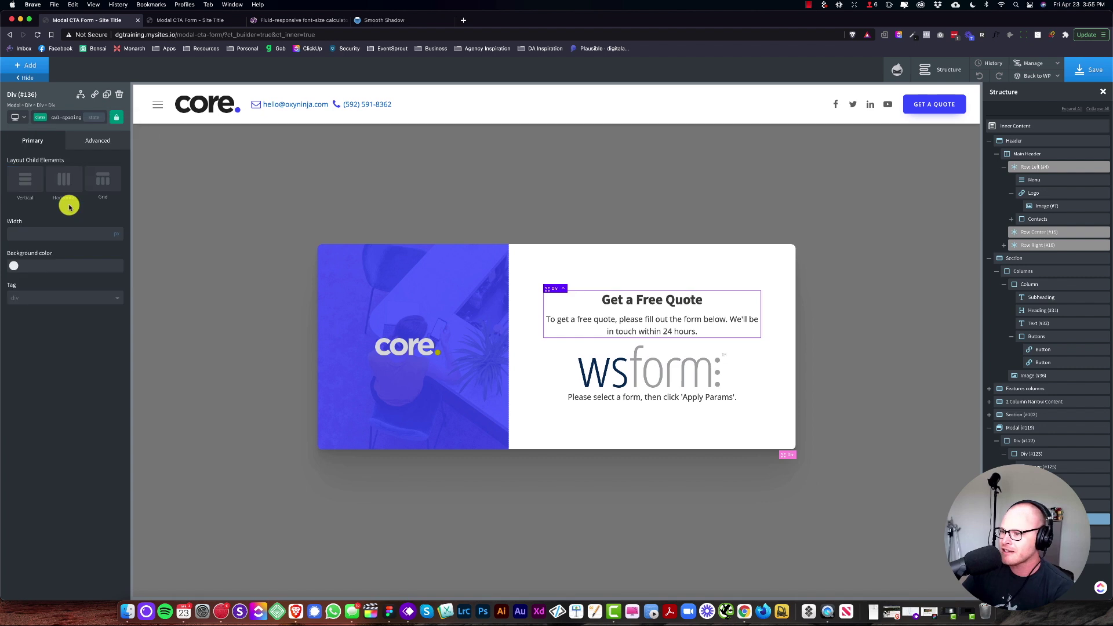
Replace the owl-spacing--m class on the modal's white content div with owl-spacing--l
left_click(831, 271)
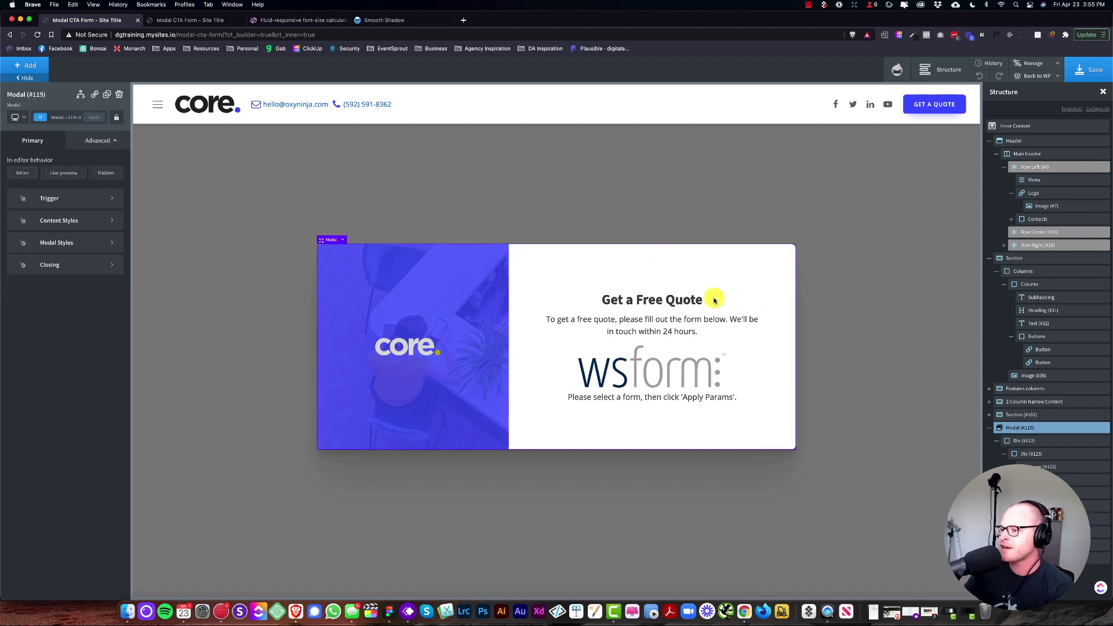
left_click(551, 312)
left_click(63, 115)
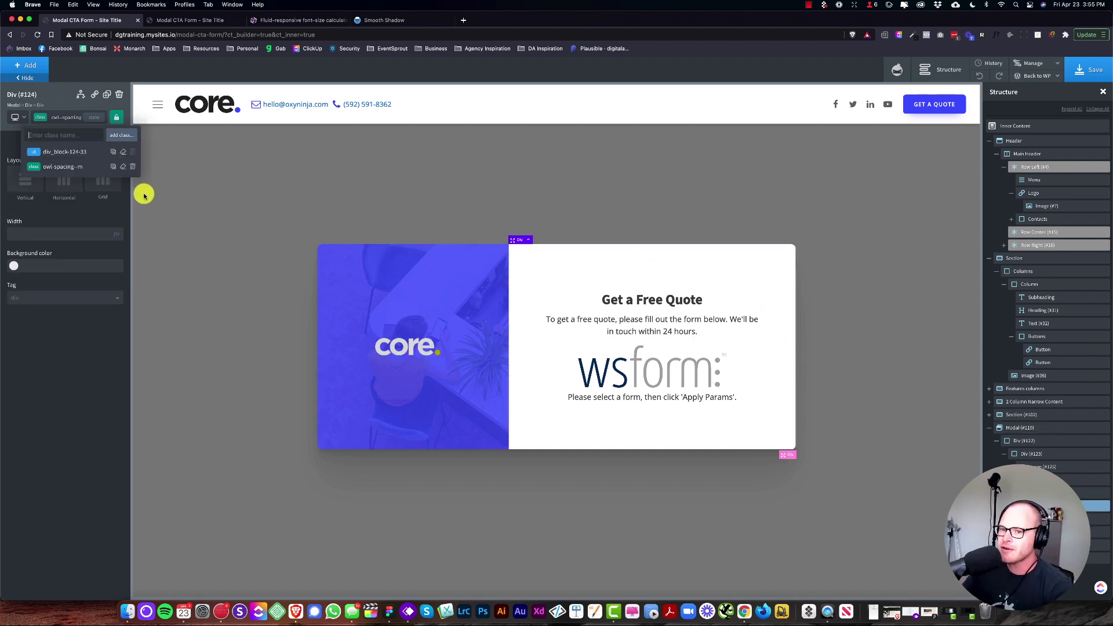
left_click(132, 166)
left_click(66, 117)
type("owl")
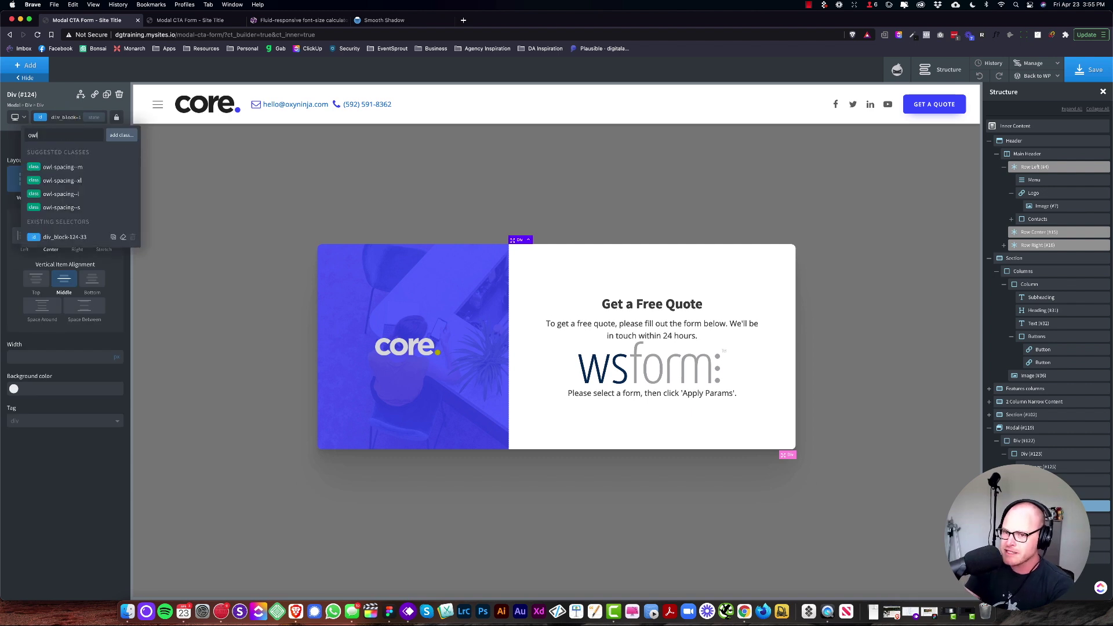
left_click(64, 192)
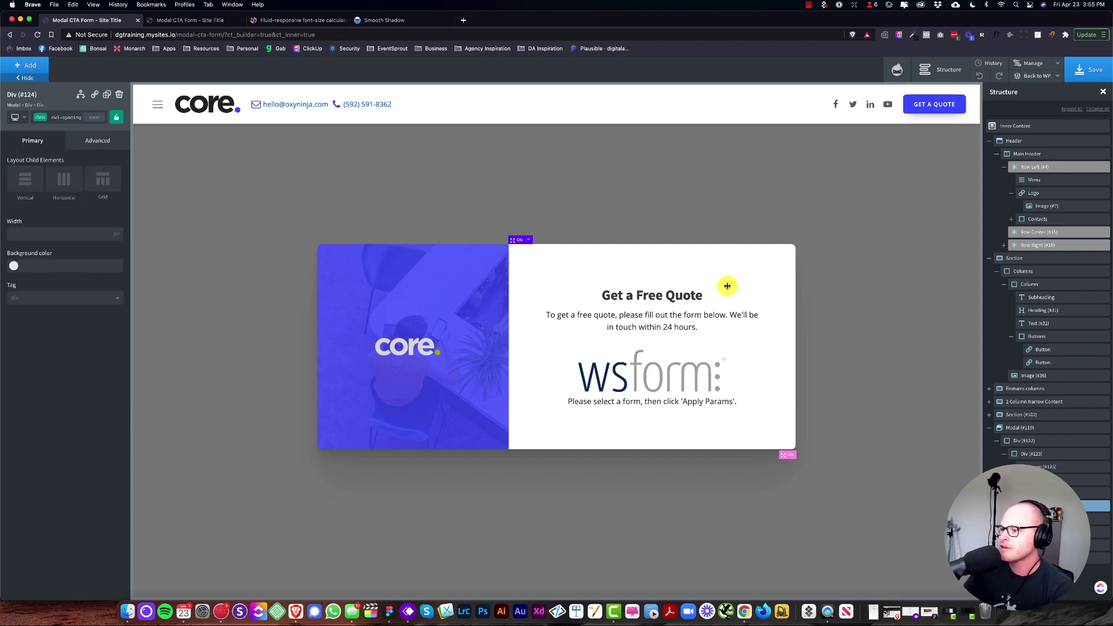
left_click(718, 417)
Add a Text element directly below the form in the modal
left_click(673, 398)
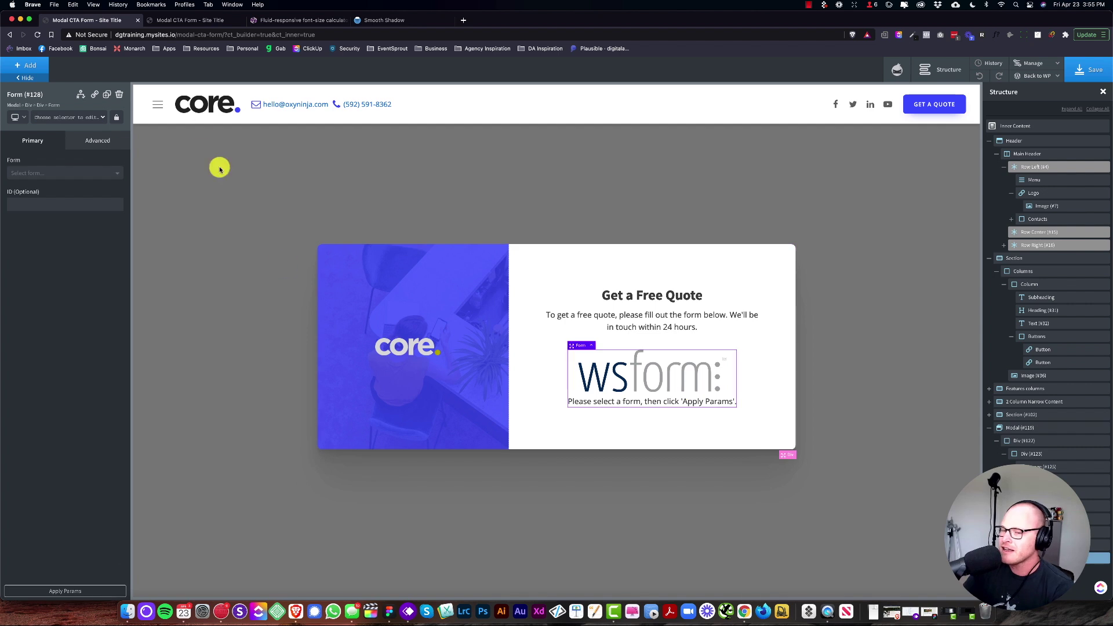
left_click(24, 63)
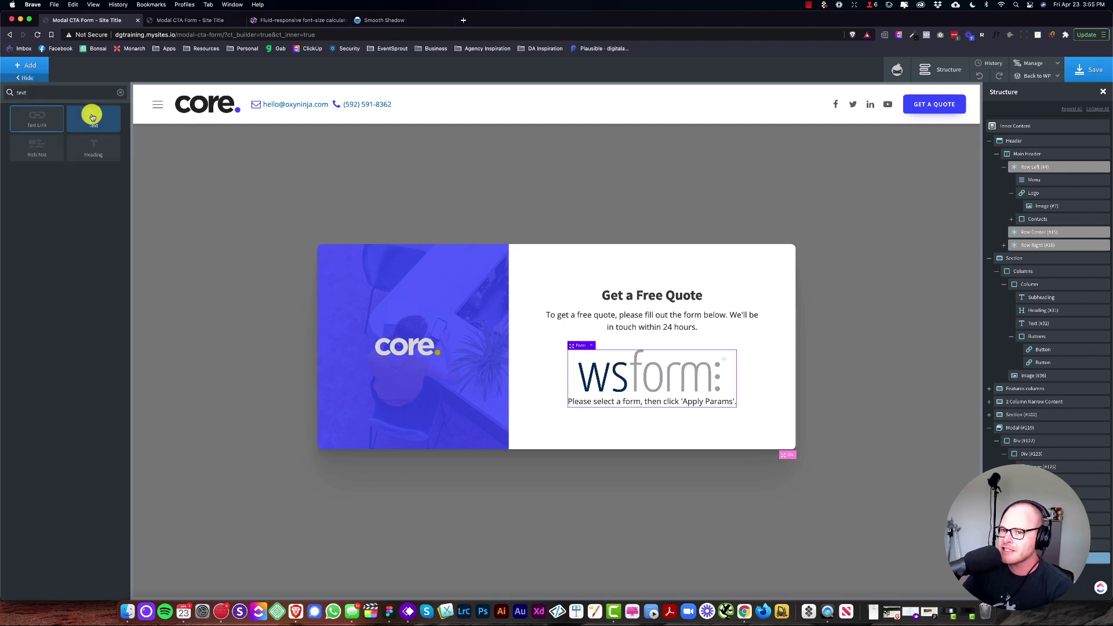
left_click(91, 116)
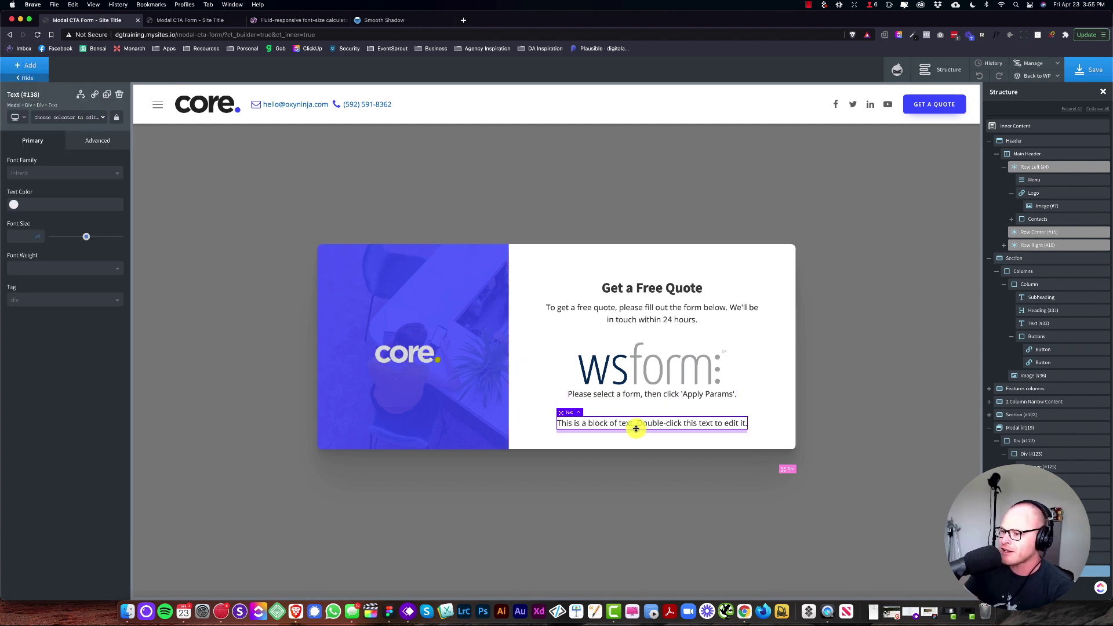
double_click(666, 427)
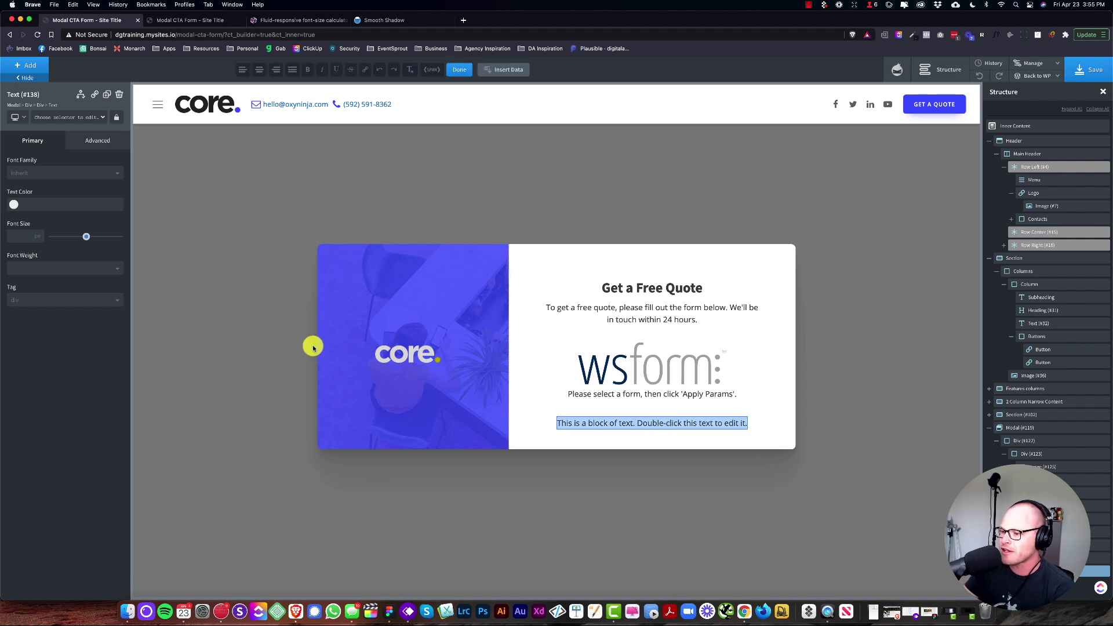
Assign the c-text-s class to the new text element below the form
left_click(64, 116)
left_click(62, 116)
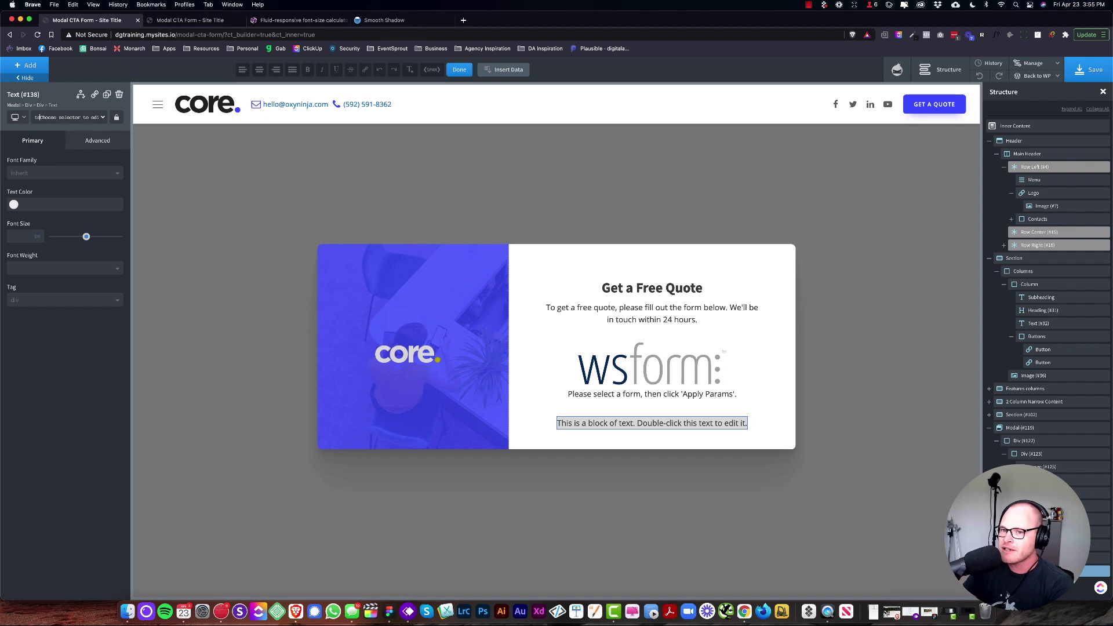
type("text-a")
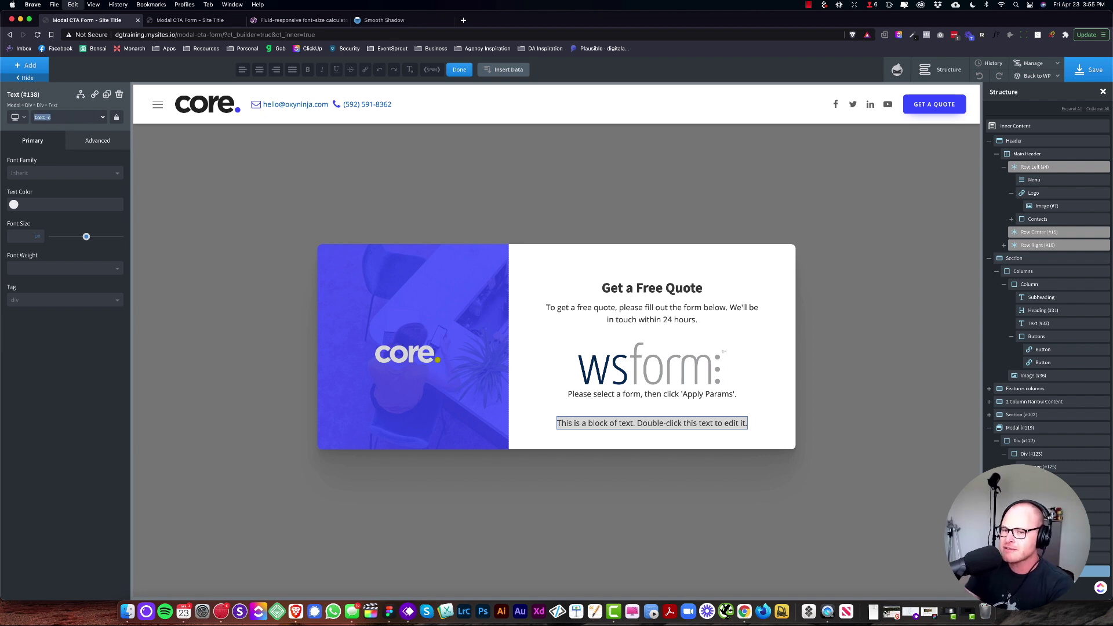
left_click(46, 173)
left_click(64, 117)
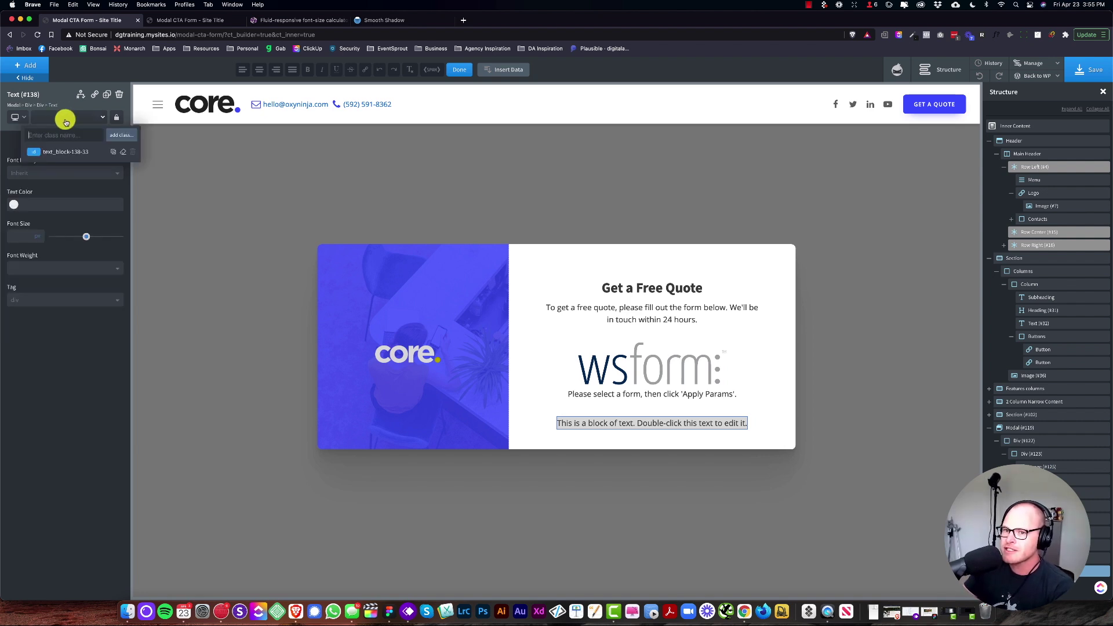
type("text-s")
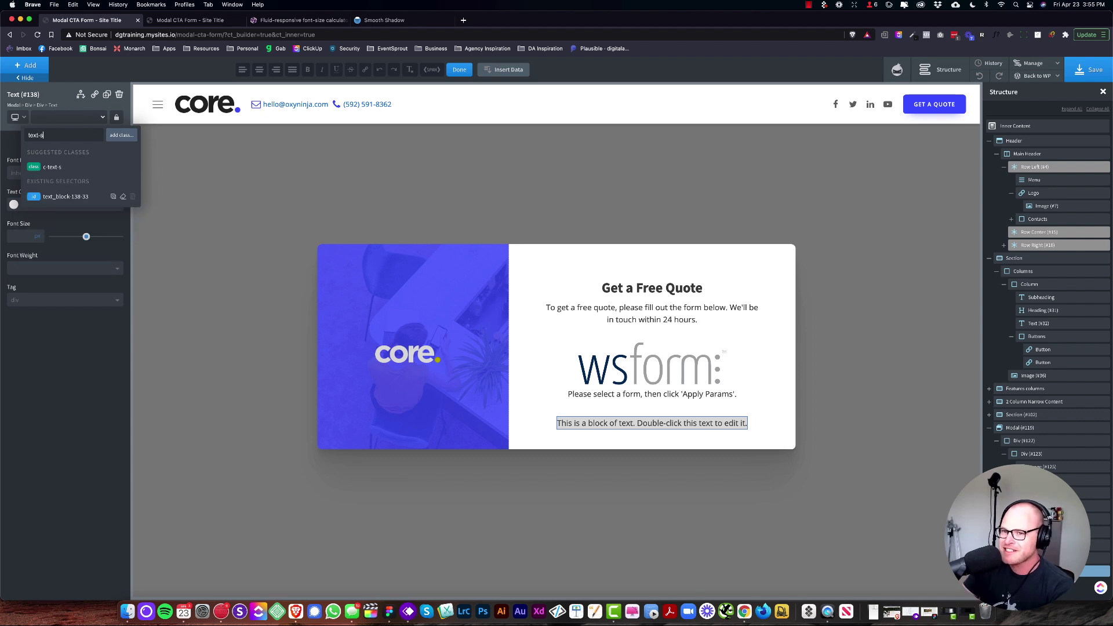
left_click(67, 167)
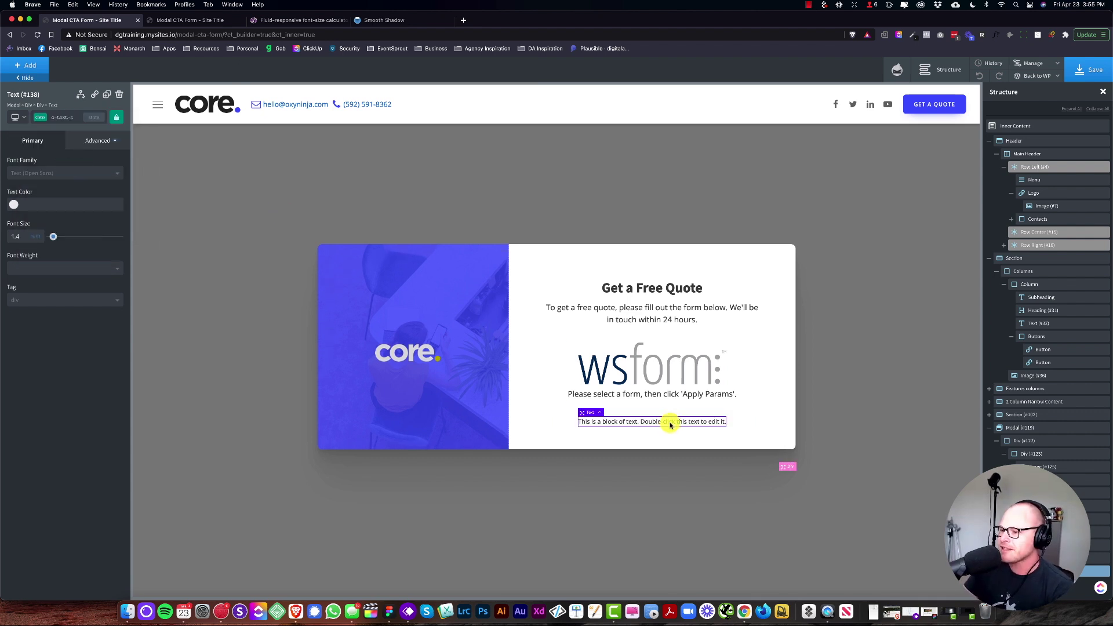
Change the small text below the form to "We won't spam you, ever." and save the page
double_click(669, 422)
type("We won't sp")
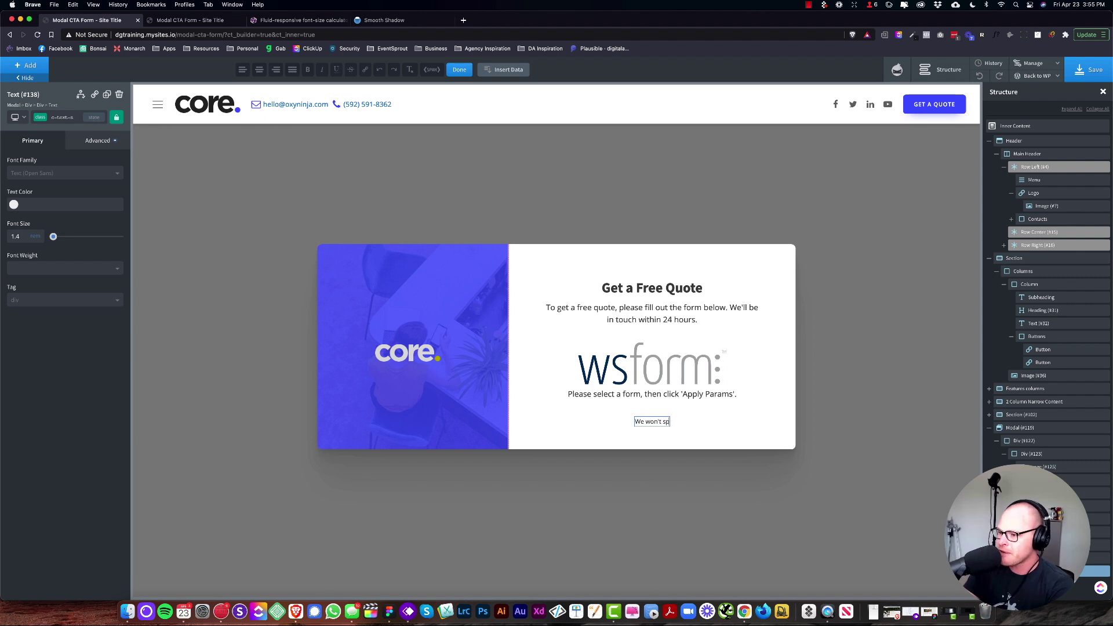
type("am you, ever.")
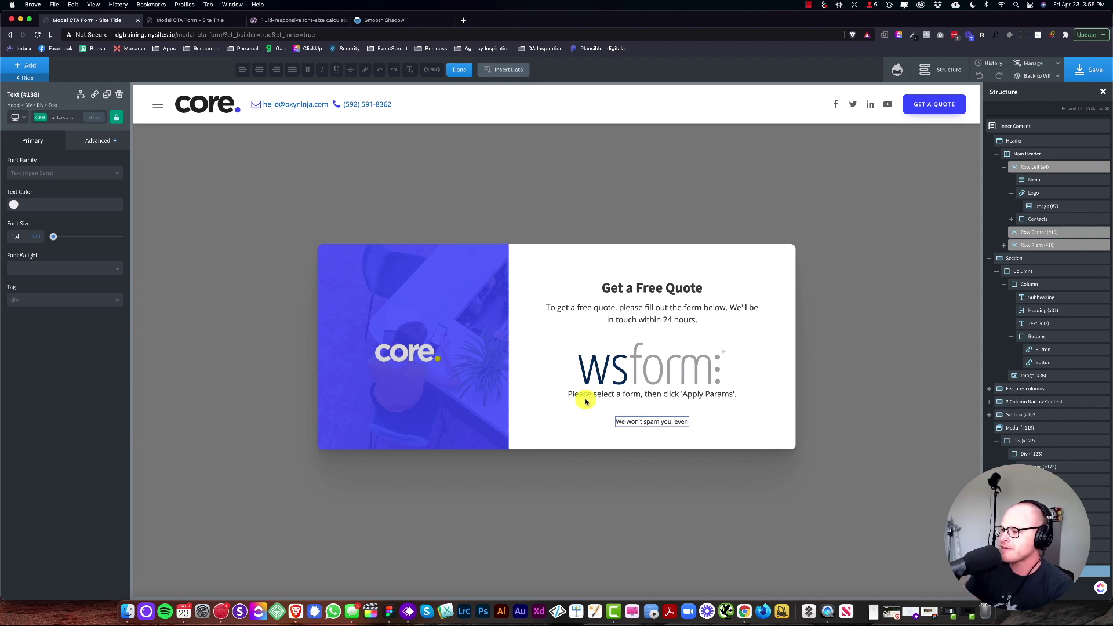
left_click(658, 536)
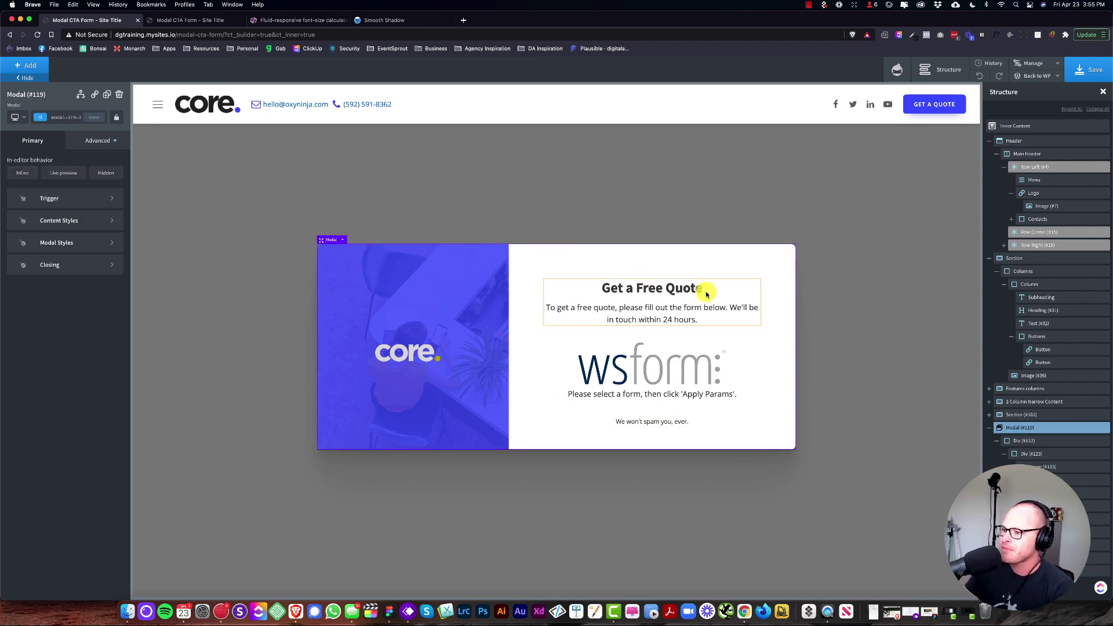
left_click(1088, 69)
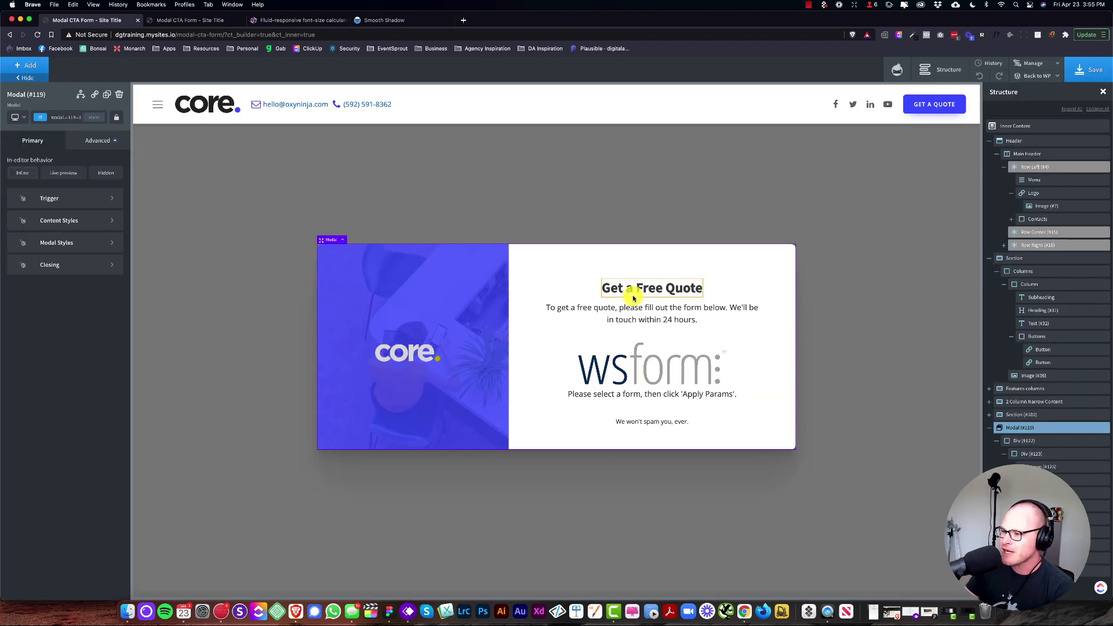
Preview the modal at two phone-size breakpoints and return to the full desktop view
left_click(17, 117)
left_click(40, 183)
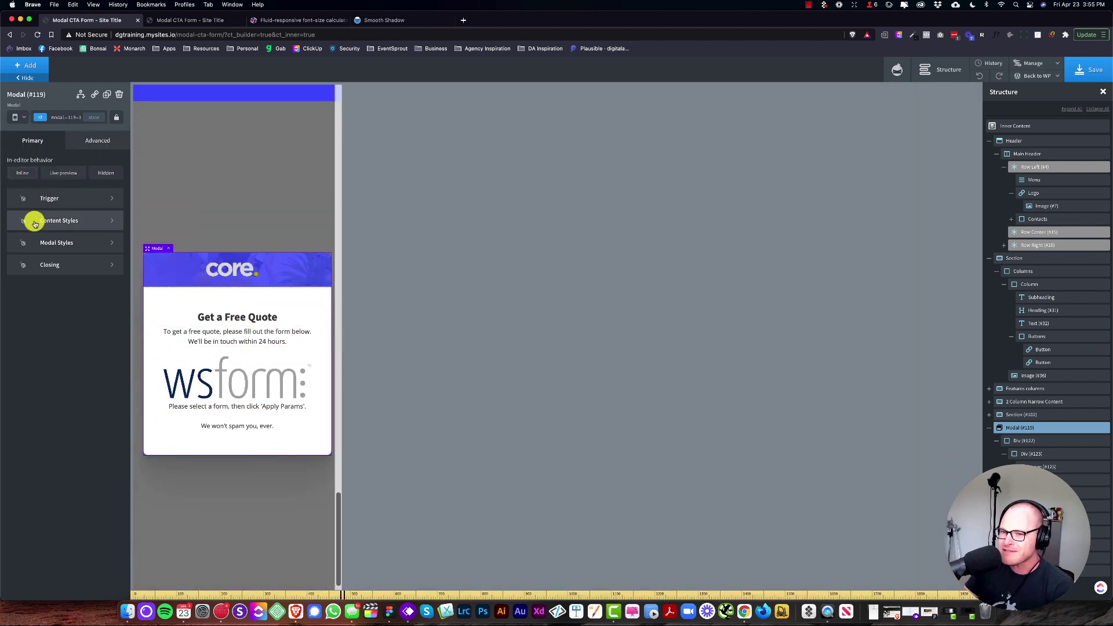
left_click(22, 117)
left_click(36, 182)
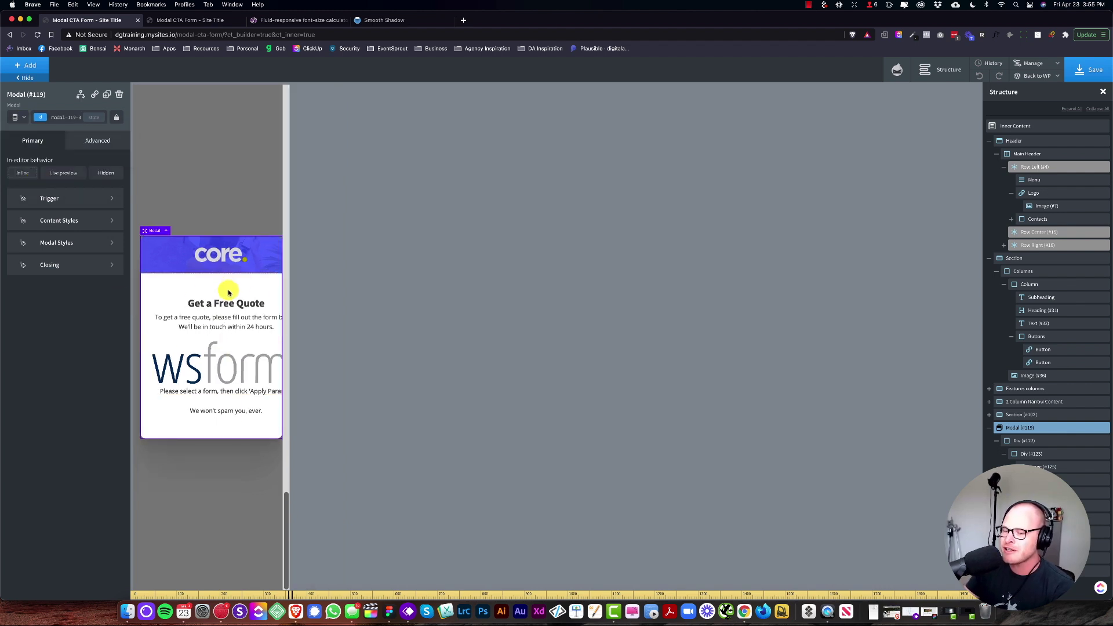
left_click(222, 360)
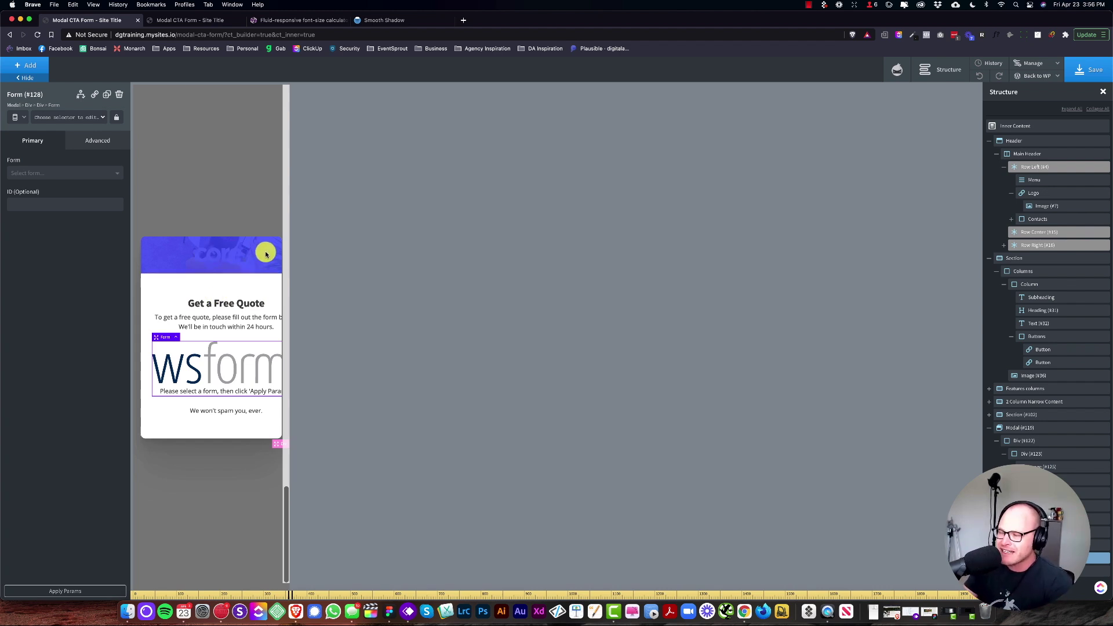
left_click(17, 118)
left_click(28, 134)
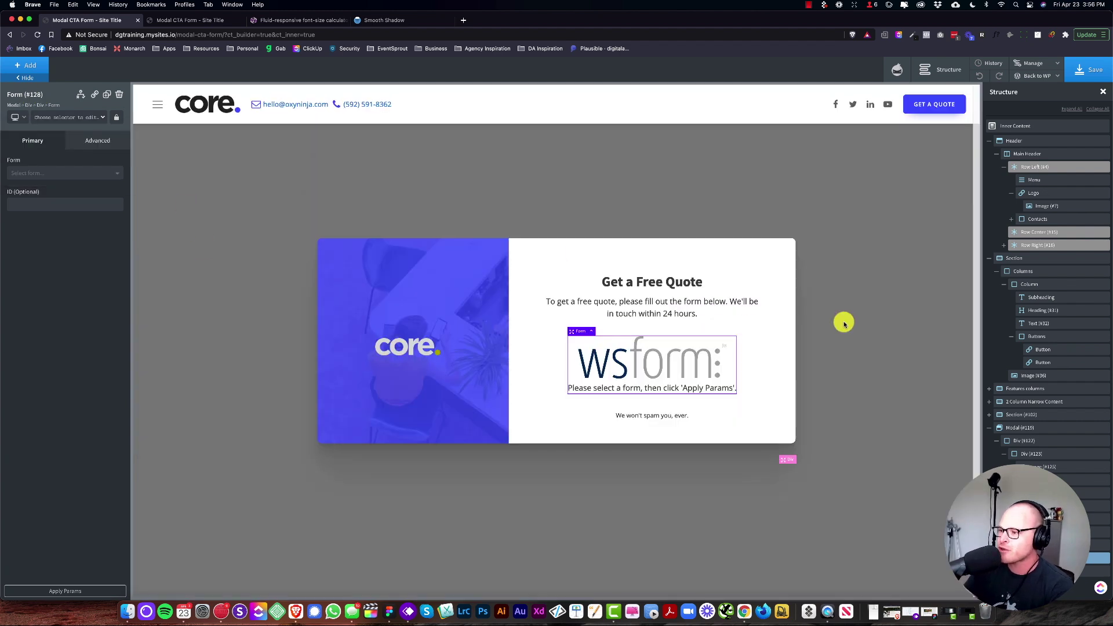
left_click(844, 324)
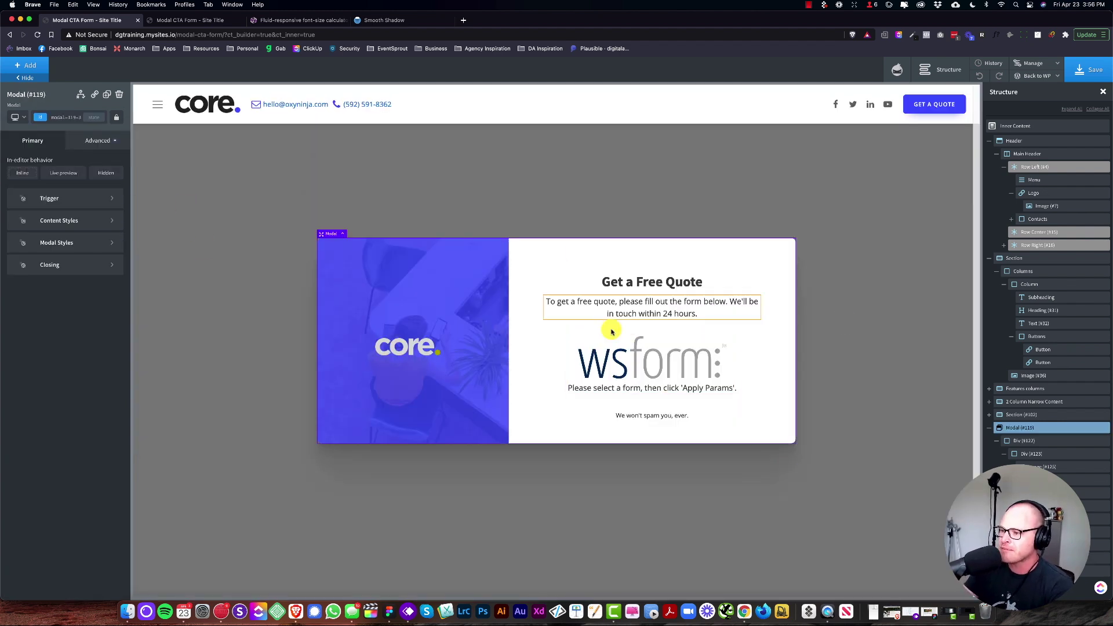
Save the modal page and open the site's WordPress dashboard
left_click(1077, 67)
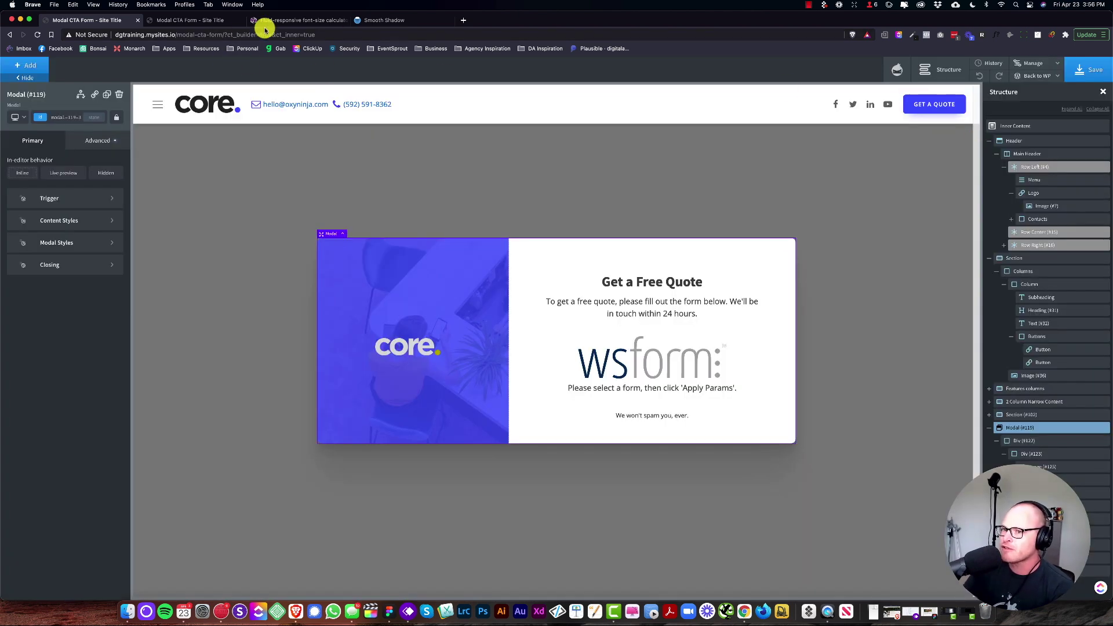
left_click(192, 19)
key("super+r")
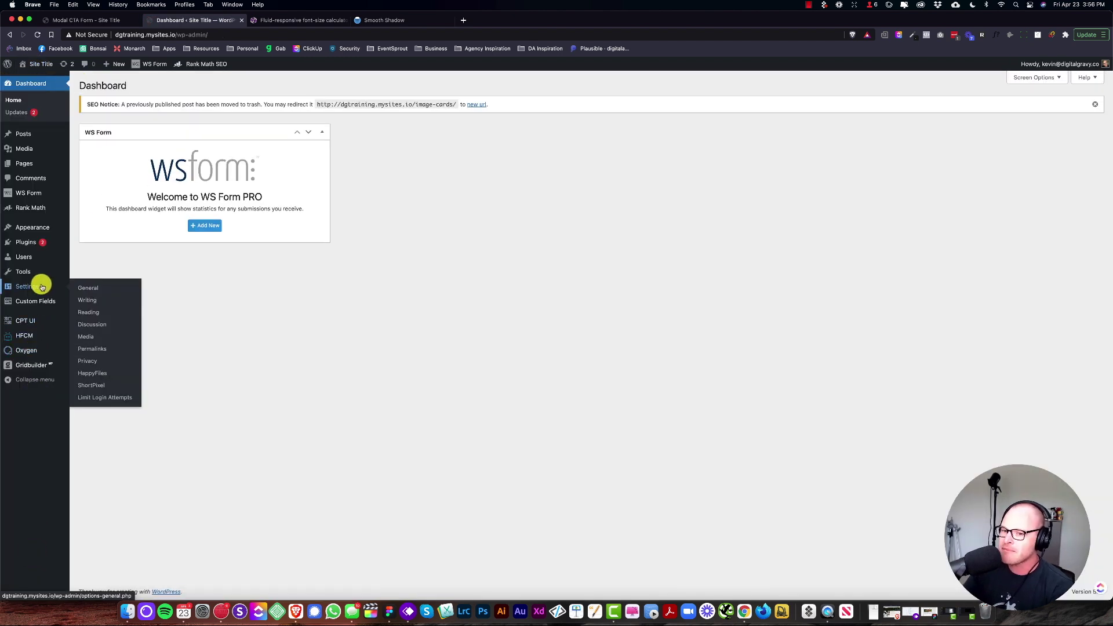
Dismiss the SEO notice on the dashboard and create a new blank form in WS Form
mouse_move(40, 193)
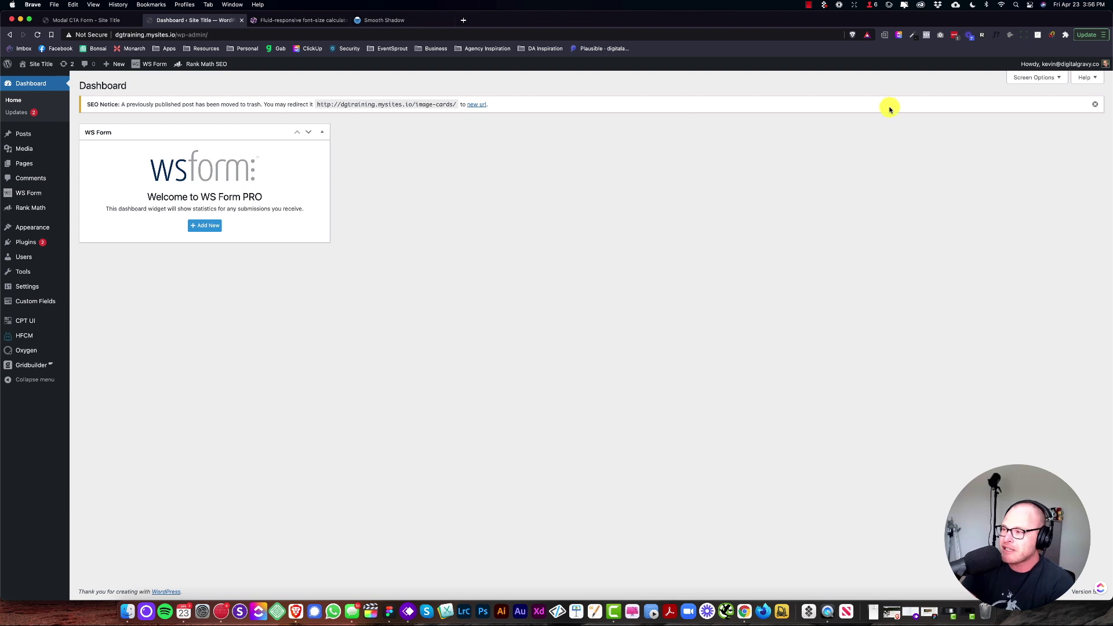
left_click(1095, 105)
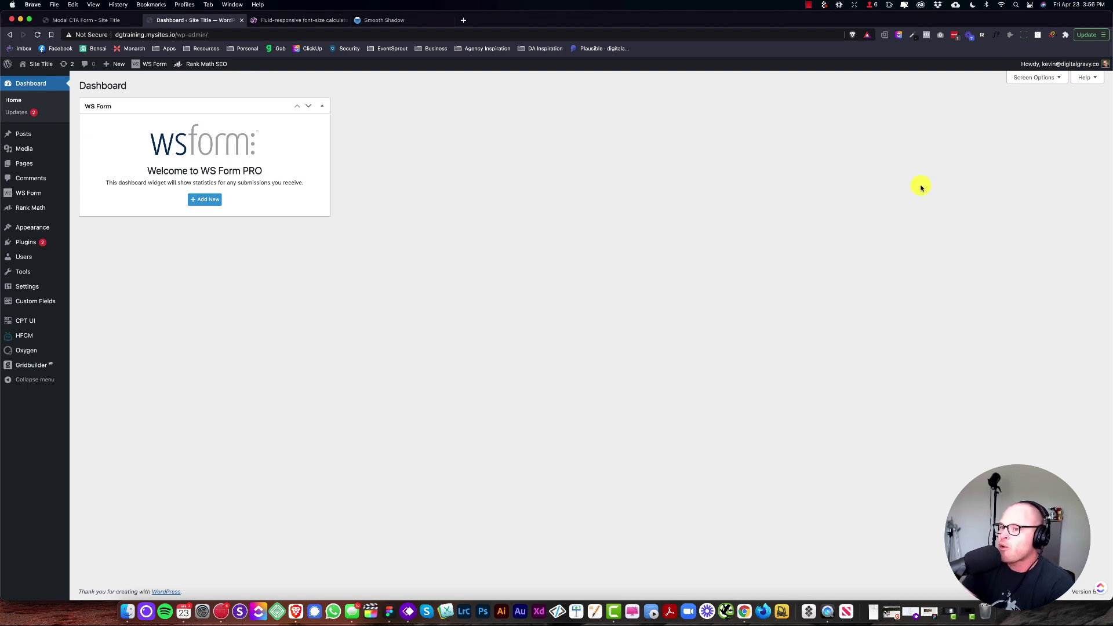
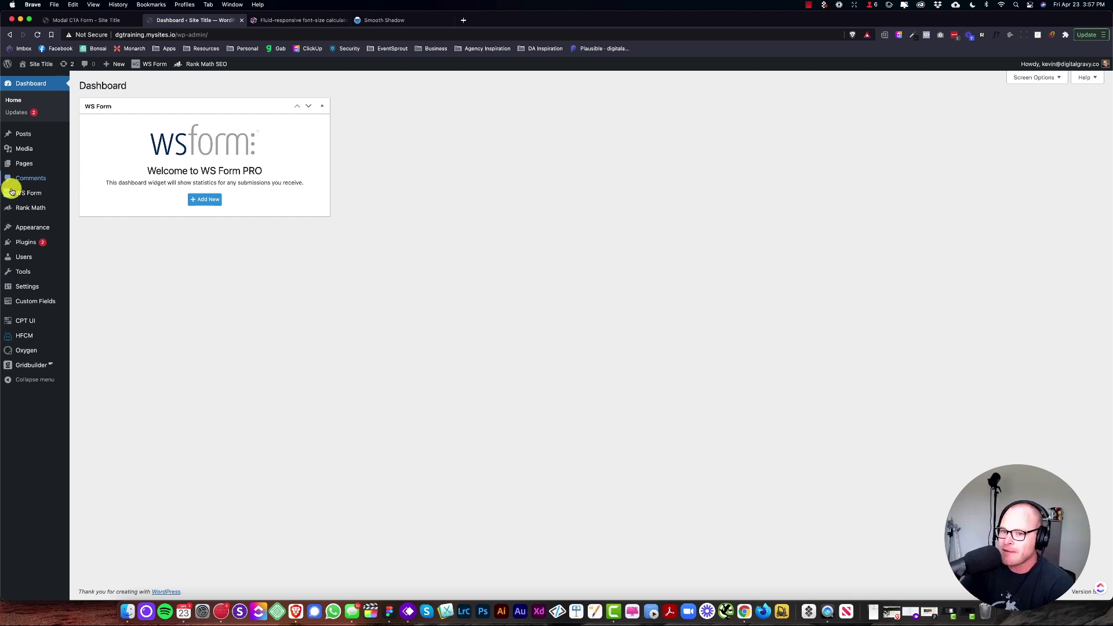
mouse_move(22, 194)
left_click(90, 207)
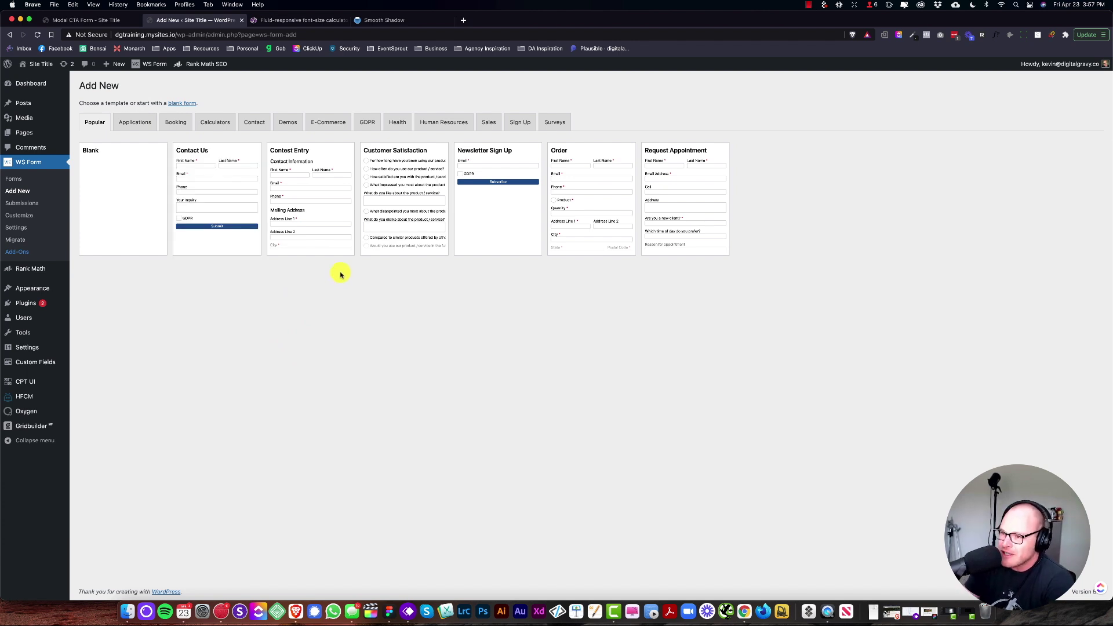
left_click(123, 191)
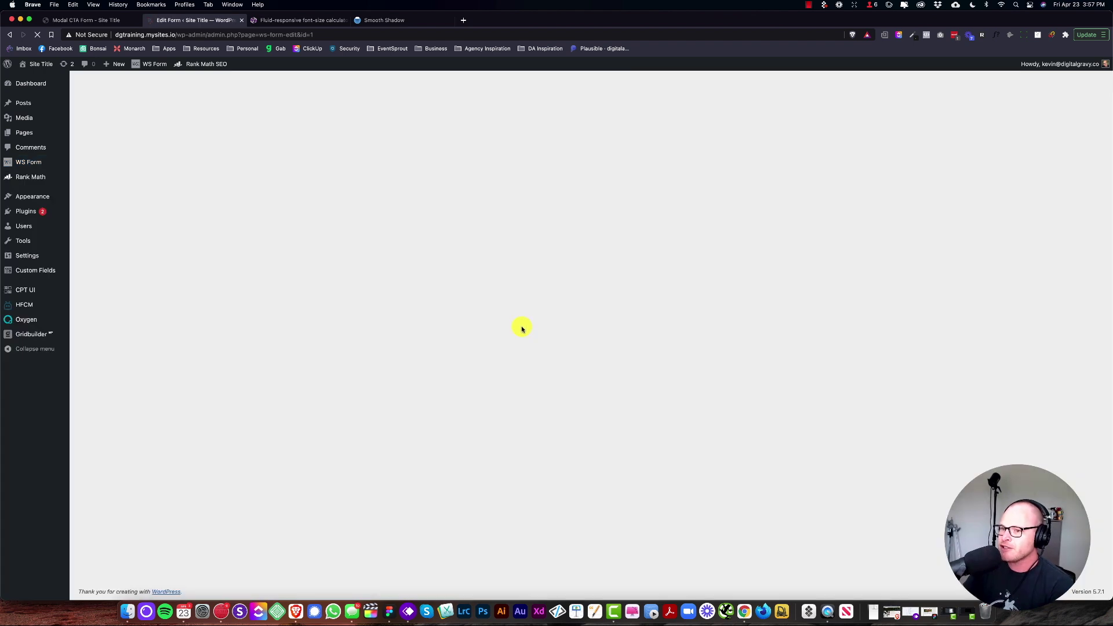
Rename the new form as Get a Quote
triple_click(112, 104)
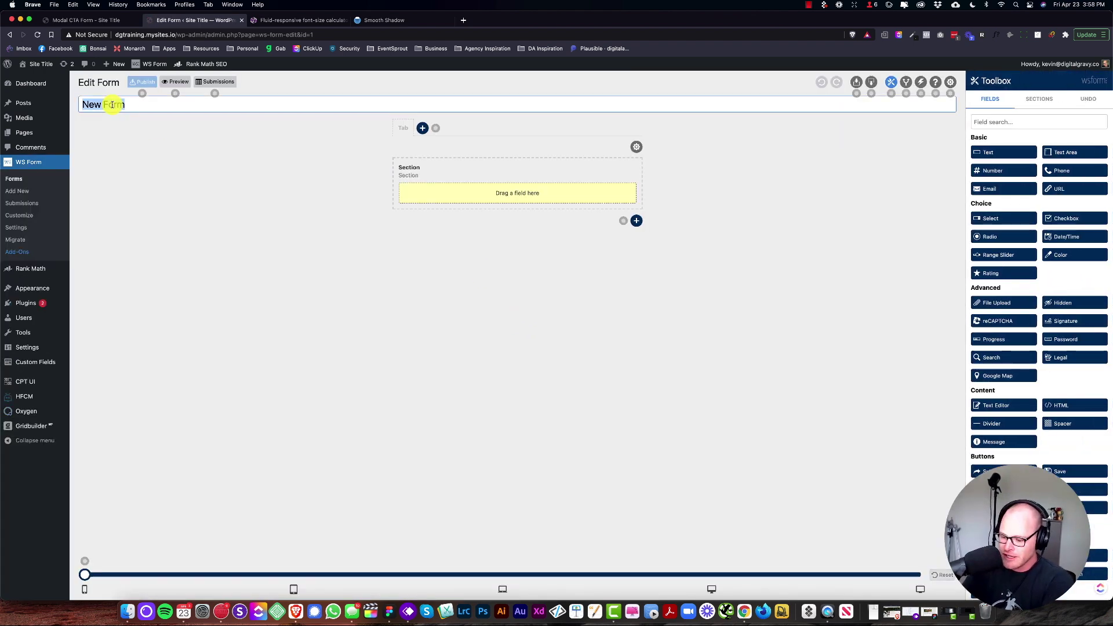
type("Get a Quote")
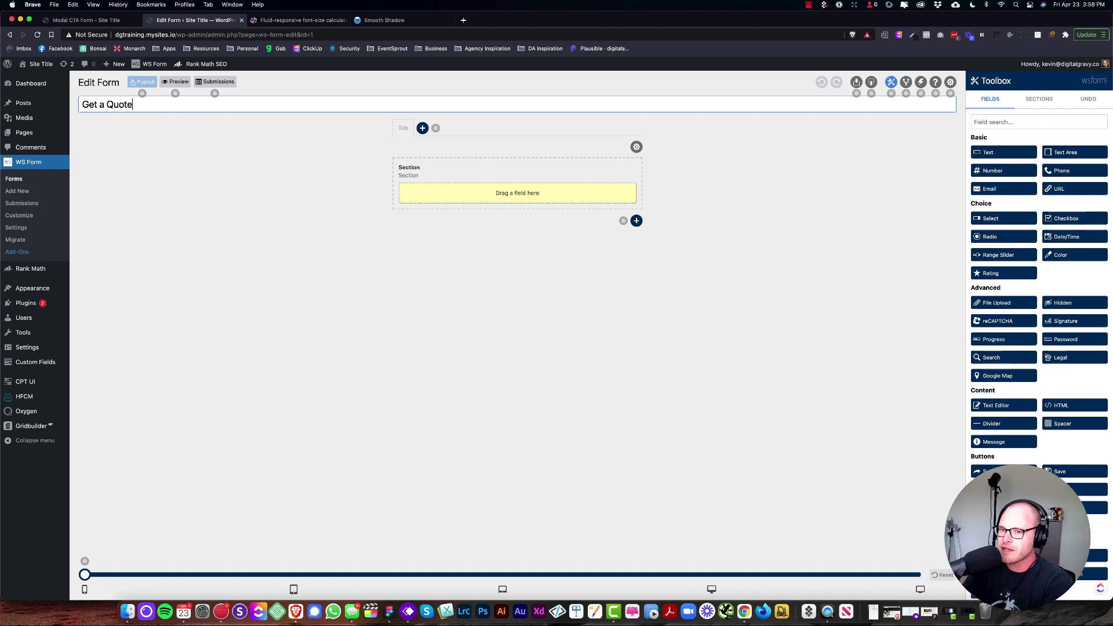
left_click(58, 162)
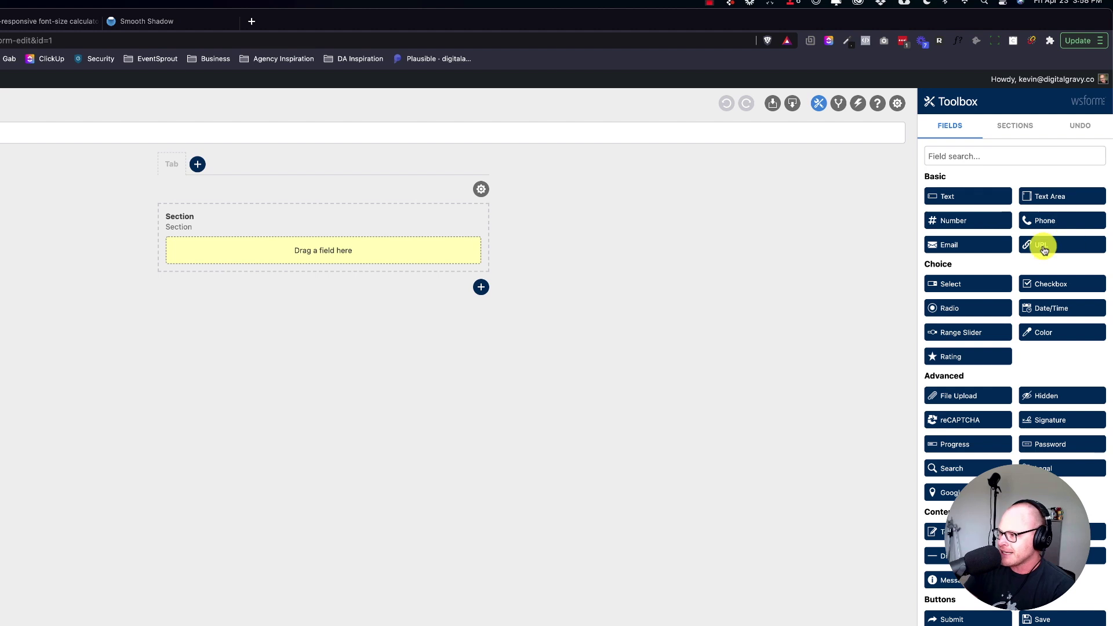
Add two Text fields, a Phone field and an Email field to the form's section, stacked in that order
left_click_drag(969, 193, 325, 251)
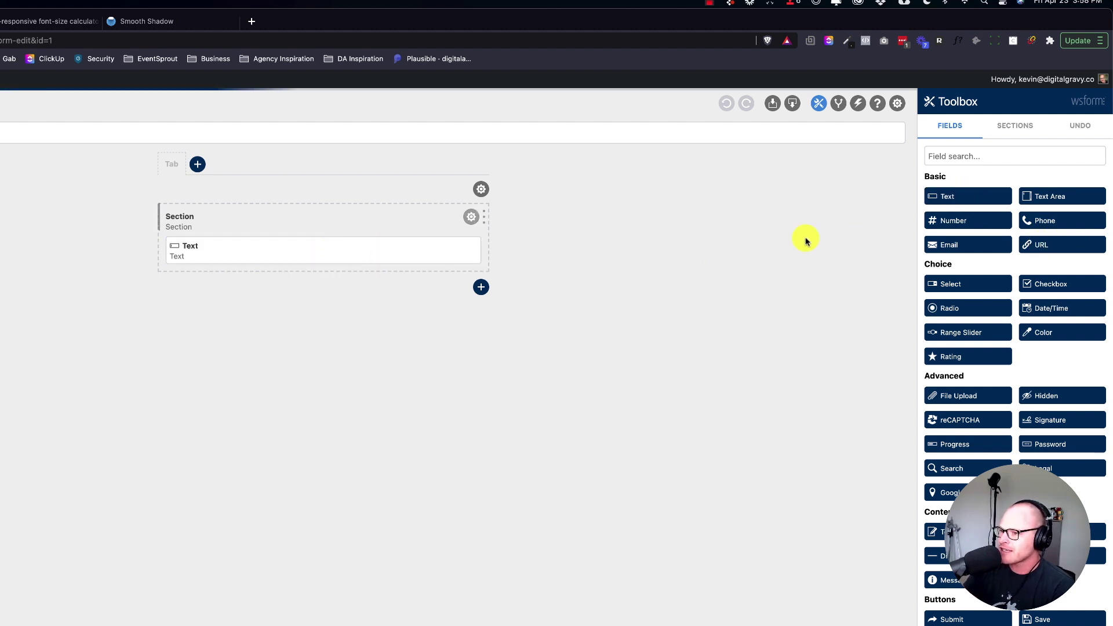
left_click_drag(976, 244, 330, 281)
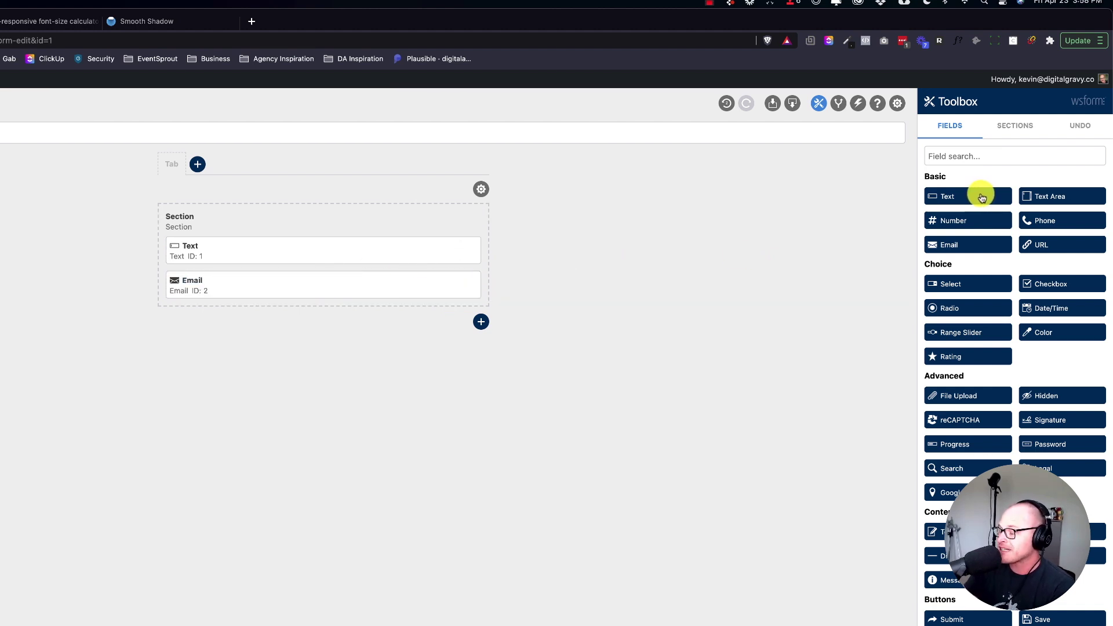
left_click_drag(983, 198, 370, 249)
left_click_drag(976, 247, 769, 290)
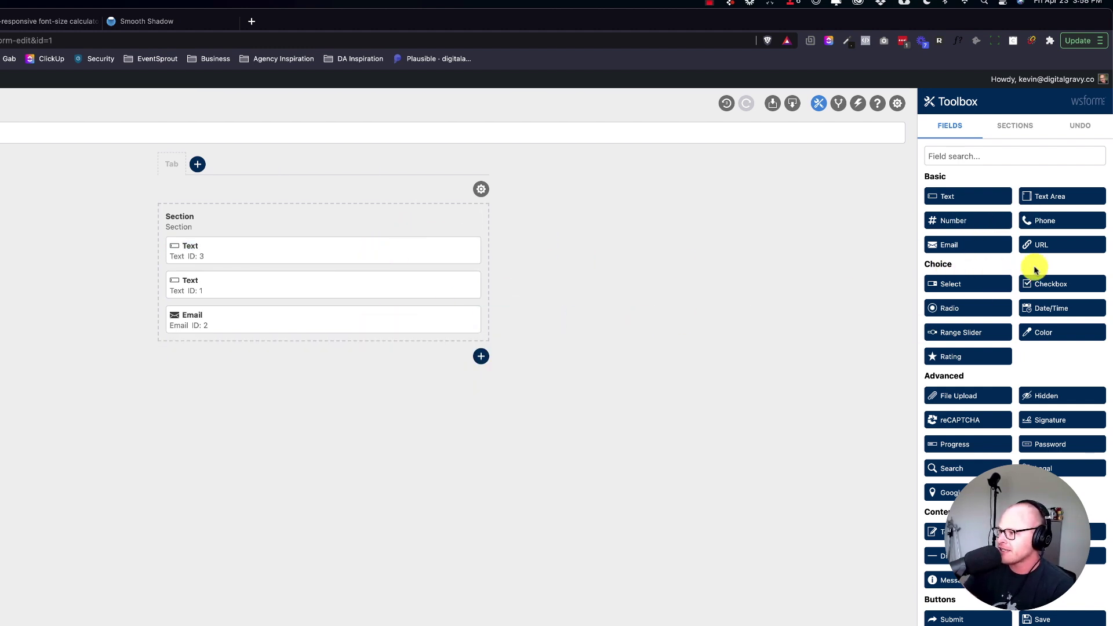
left_click_drag(1046, 226, 276, 323)
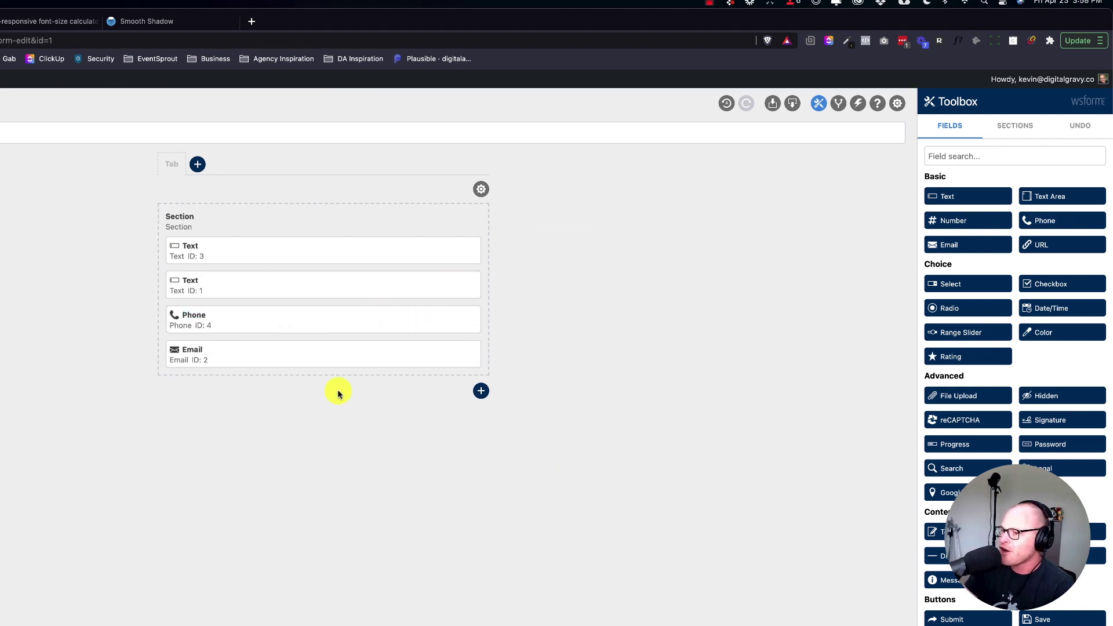
Add a Submit button below the Email field
scroll(981, 380, "down", 3)
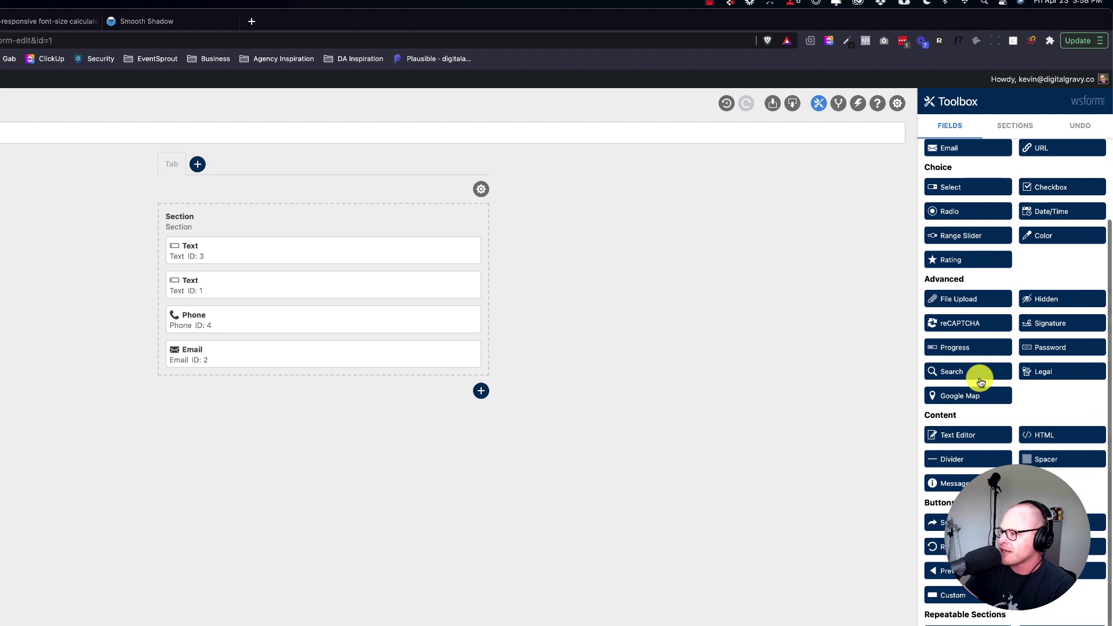
scroll(976, 449, "down", 1)
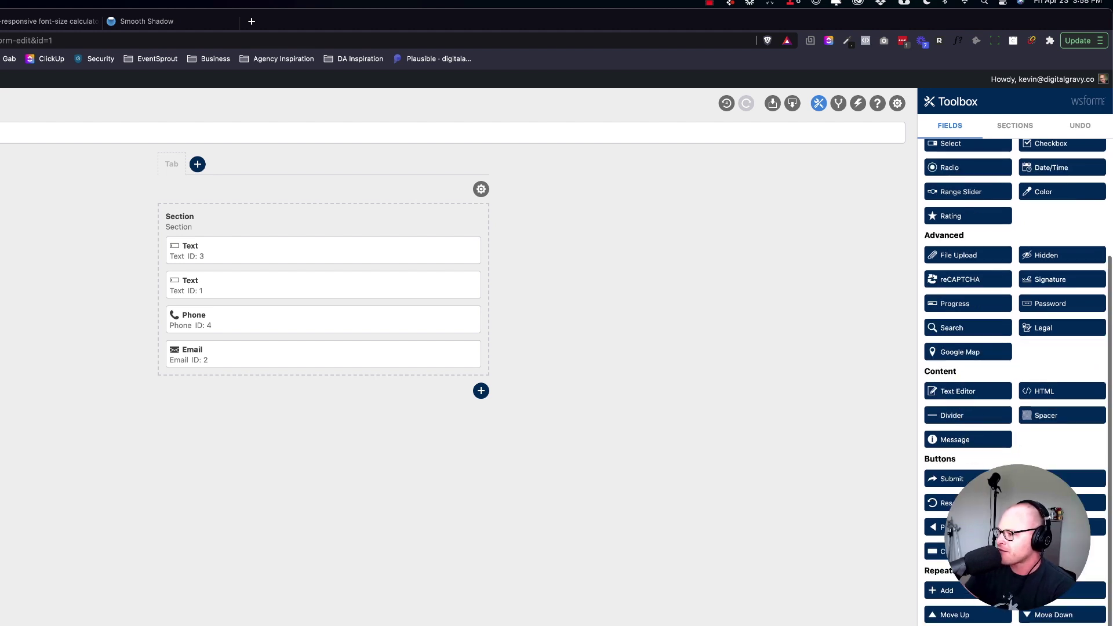
left_click_drag(956, 479, 313, 374)
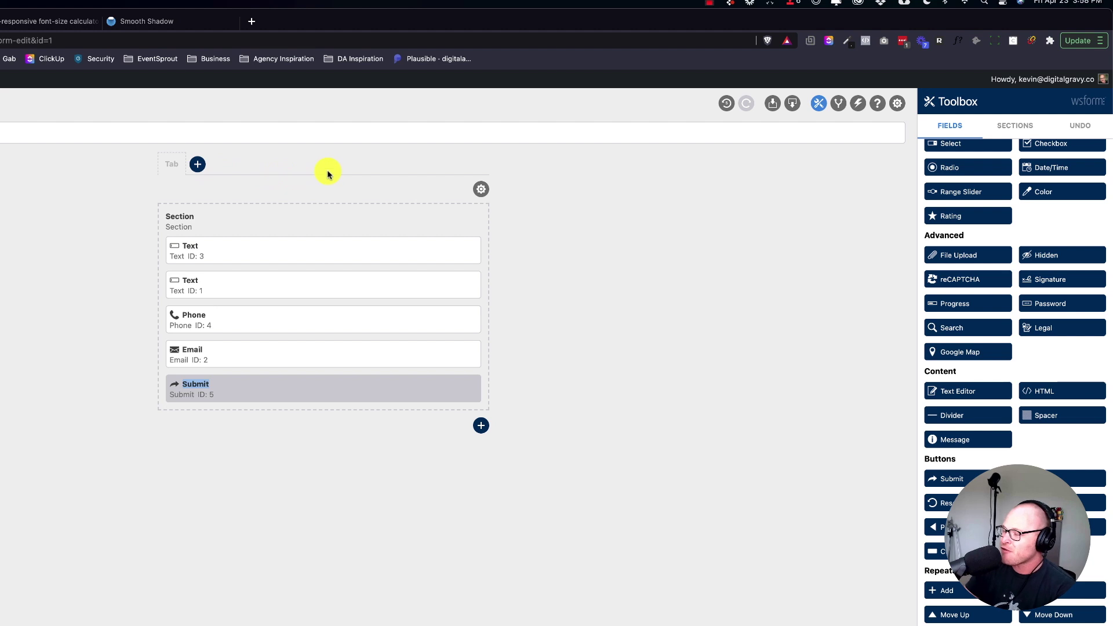
Shrink both Text fields to half width so they sit side by side in one row
left_click(592, 248)
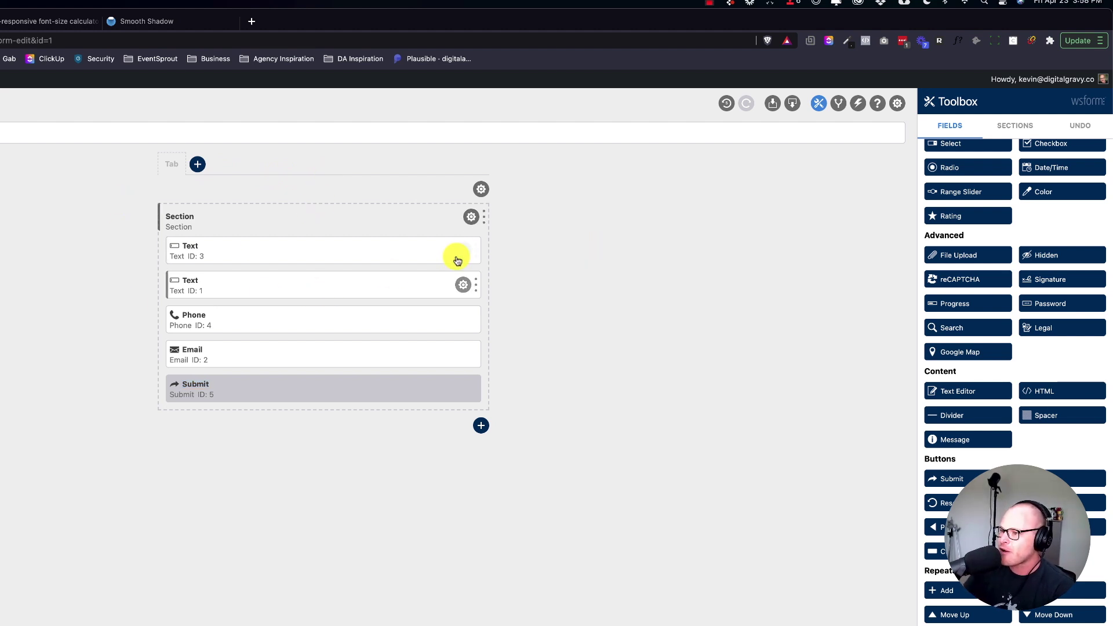
left_click_drag(472, 250, 319, 251)
left_click_drag(477, 281, 320, 284)
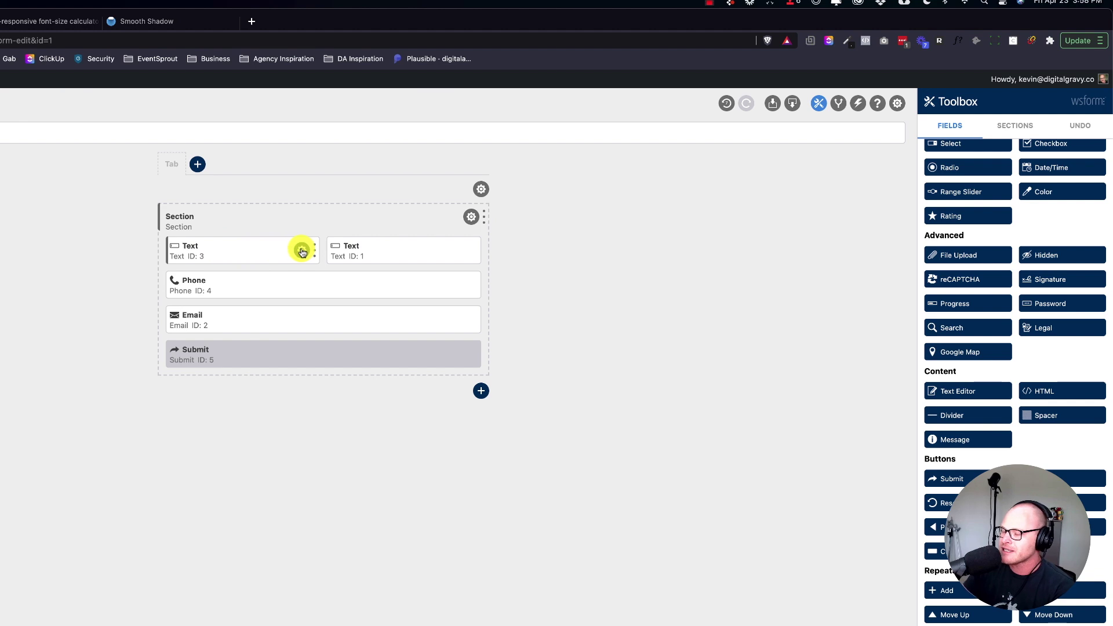
Try to set the label of the first Text field to First Name
left_click(302, 250)
double_click(956, 167)
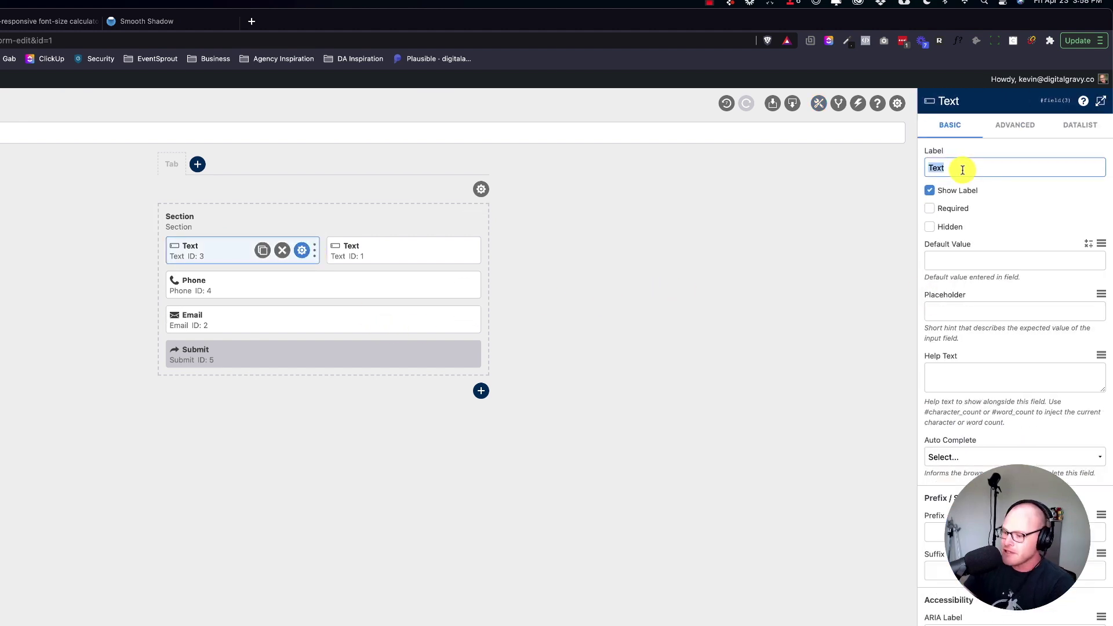
type("First Name")
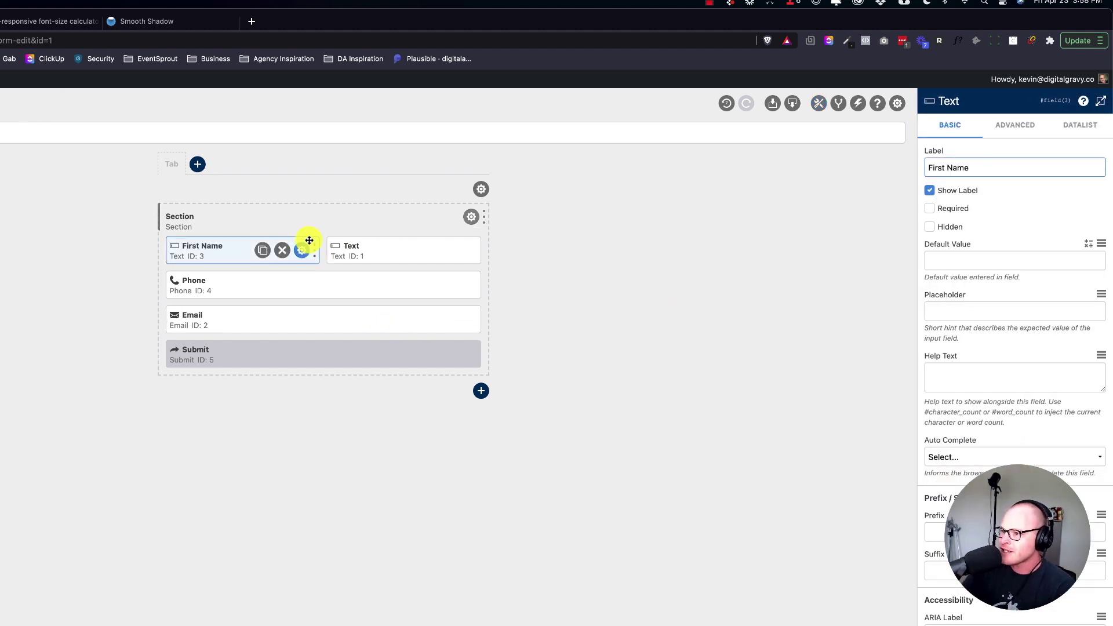
left_click(462, 251)
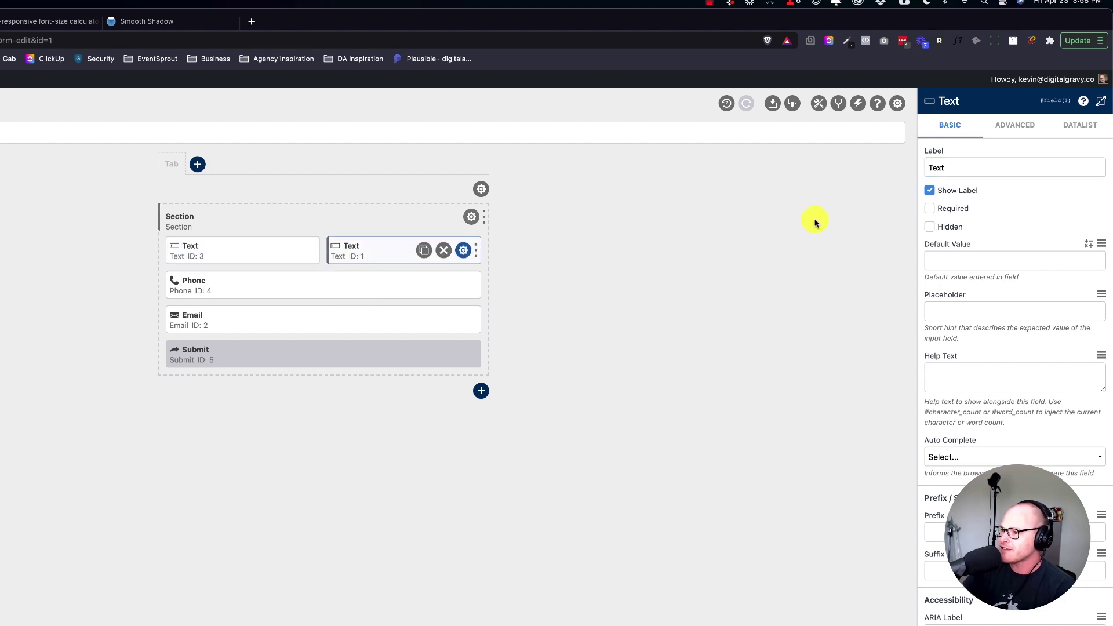
Label the first Text field in the top row First Name and save its settings
left_click(303, 251)
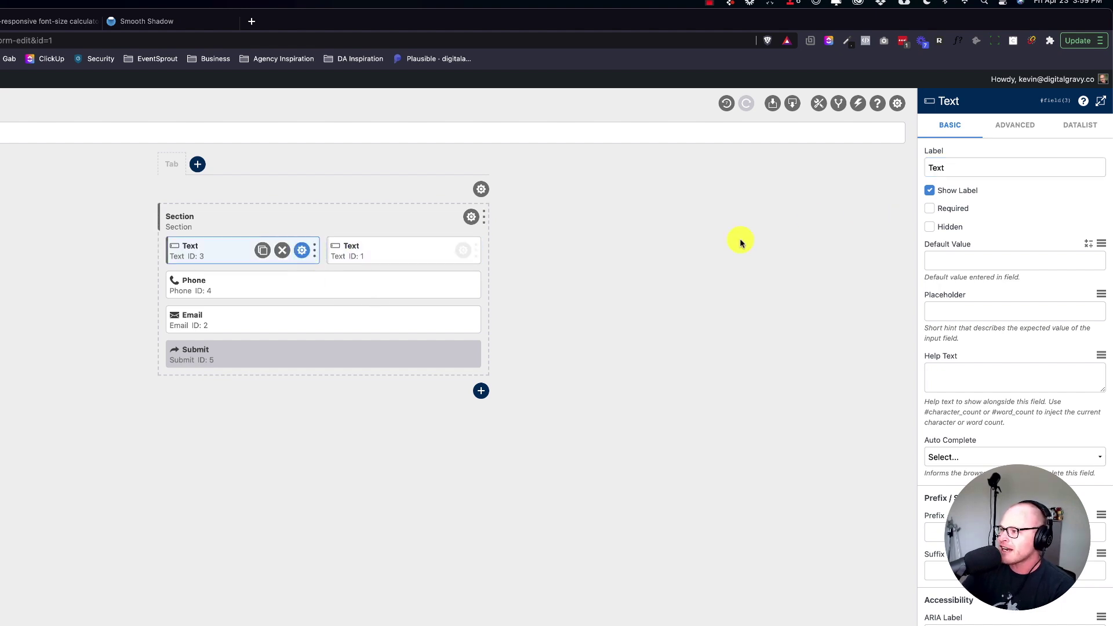
left_click(929, 190)
double_click(970, 166)
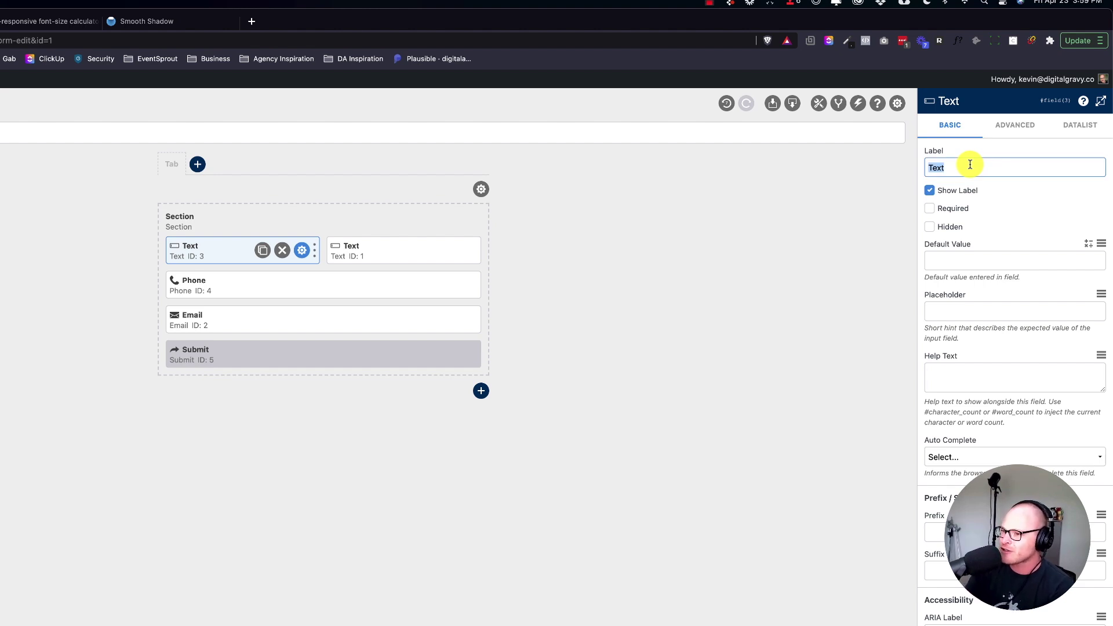
type("First Name")
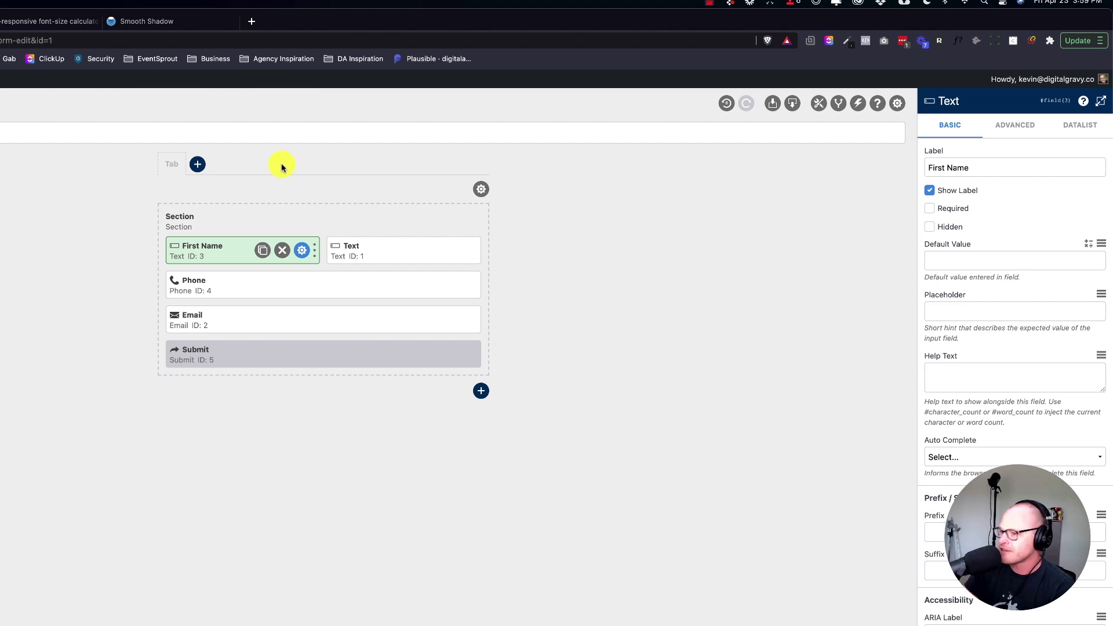
Label the second Text field in the top row Last Name
left_click(464, 250)
double_click(1009, 165)
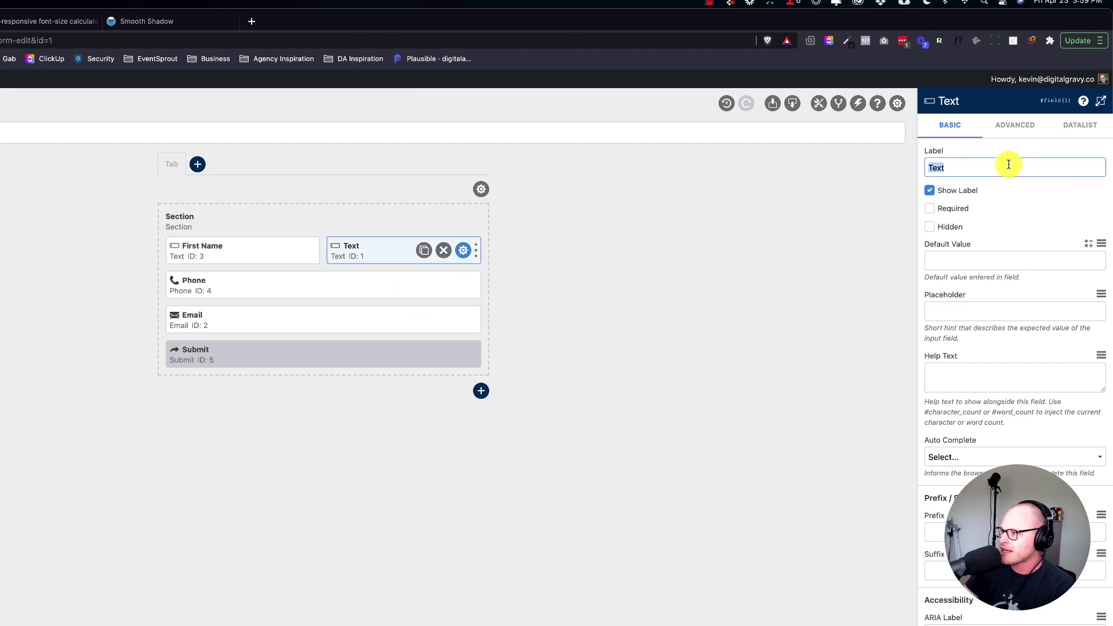
type("Last Name")
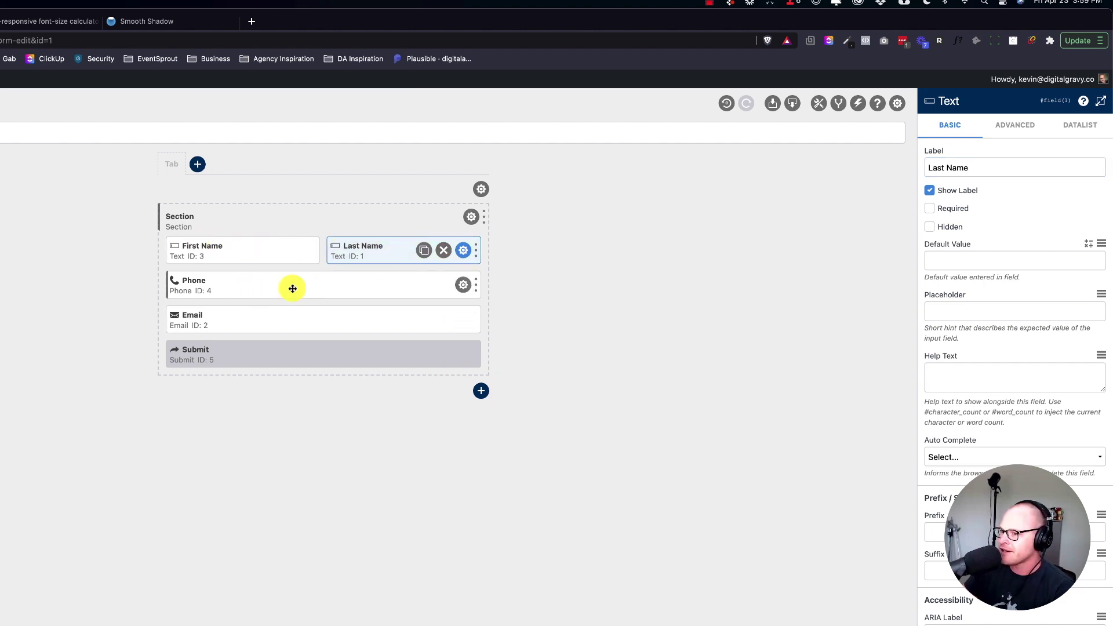
Make the Phone, First Name and Email fields required
left_click(484, 284)
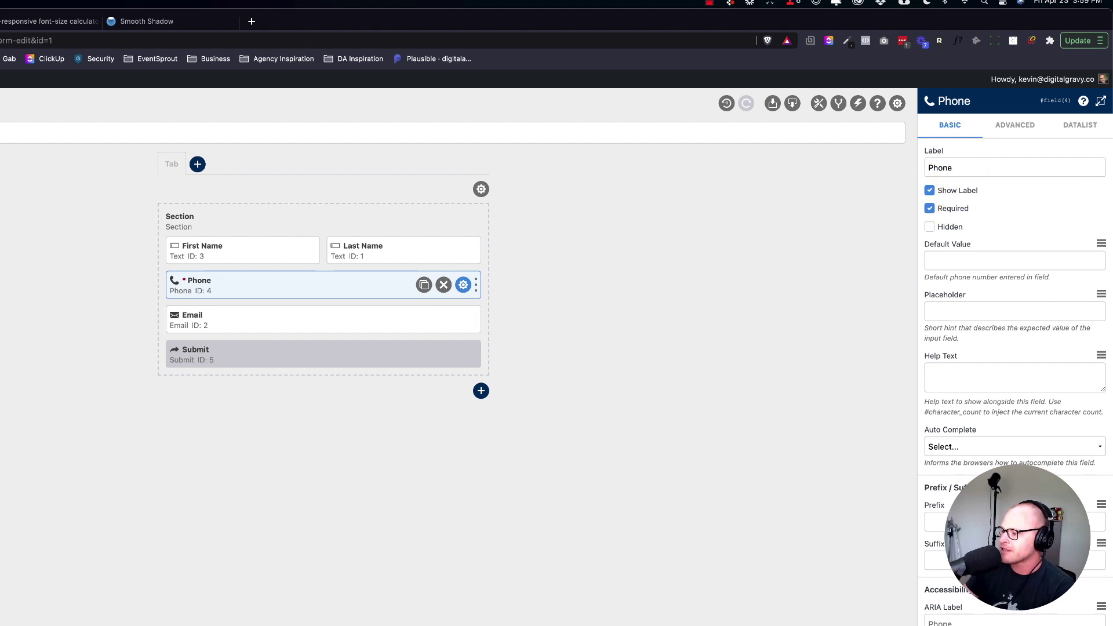
left_click(301, 250)
left_click(930, 208)
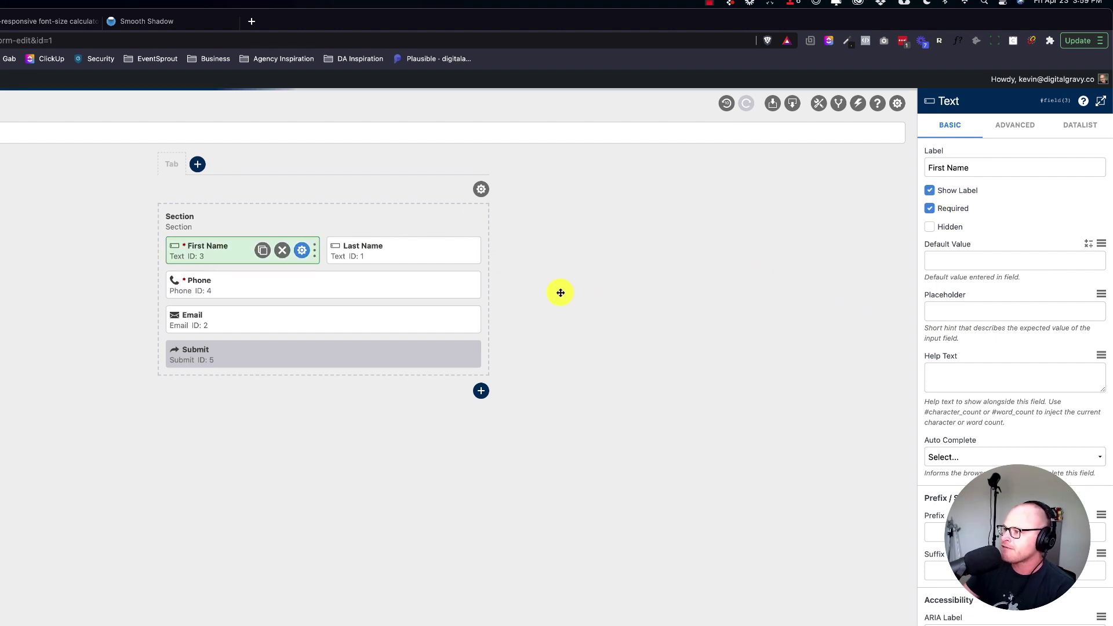
left_click(462, 319)
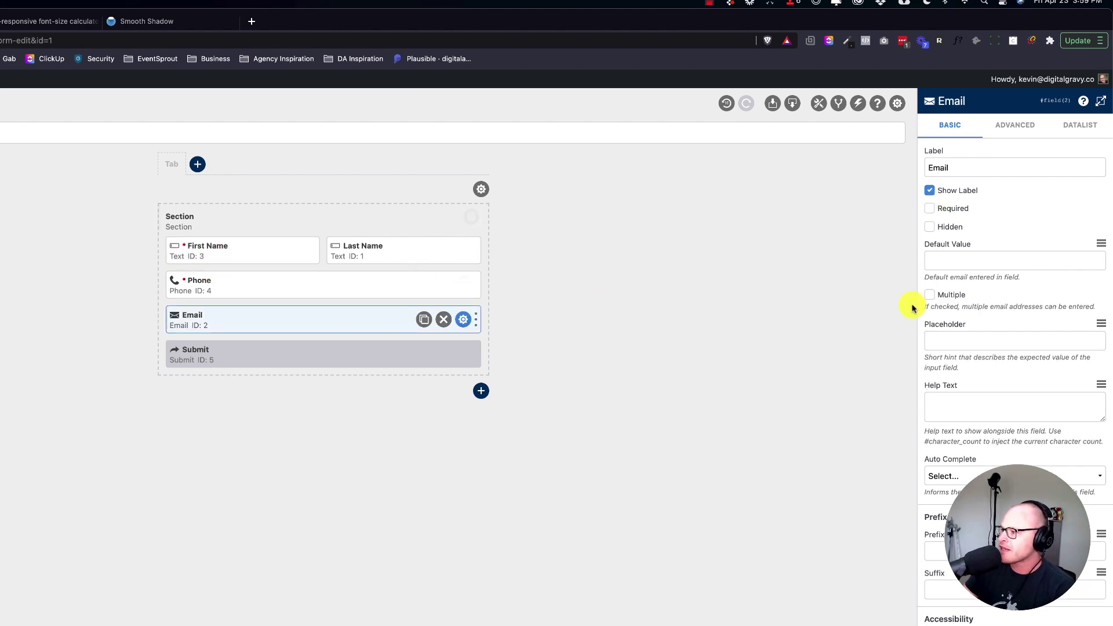
left_click(929, 208)
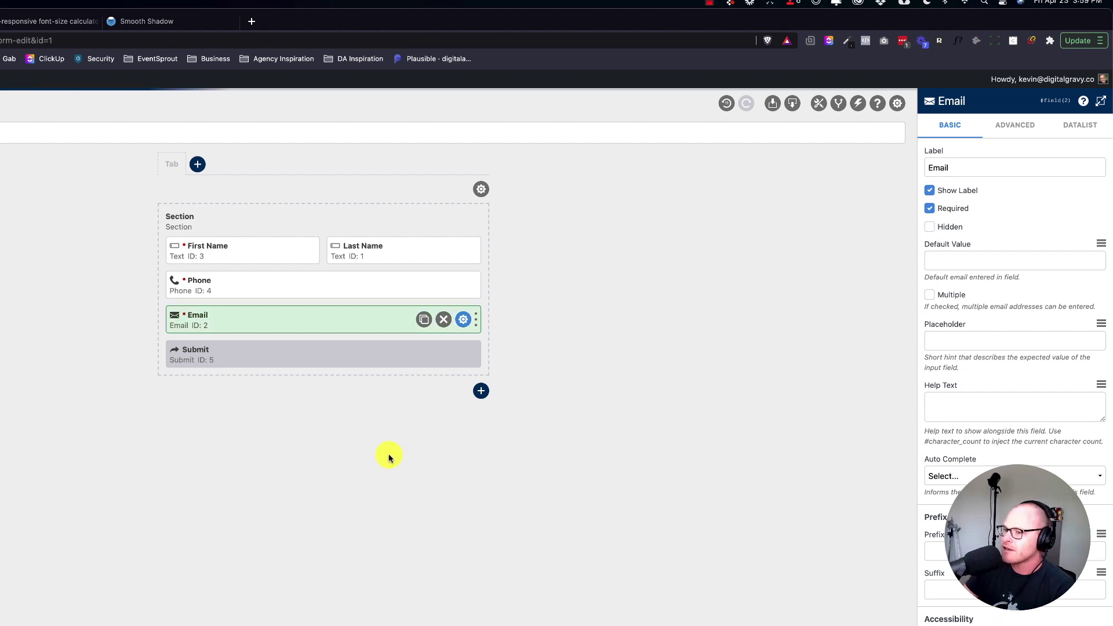
Change the submit button's label to Send Me My Quote
left_click(464, 355)
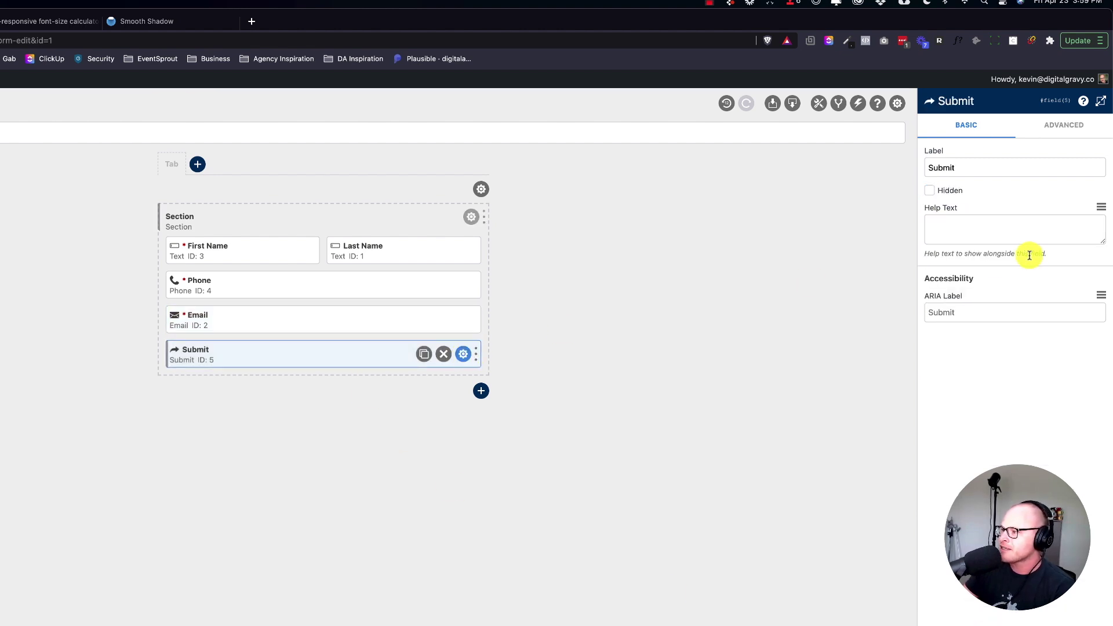
double_click(985, 167)
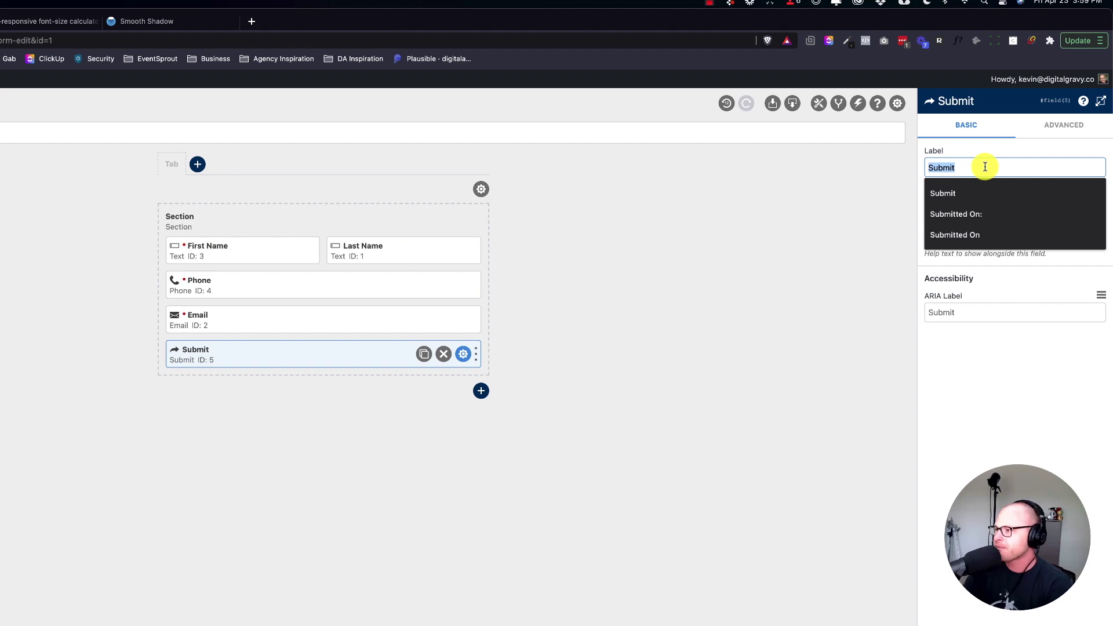
type("Request A Quote")
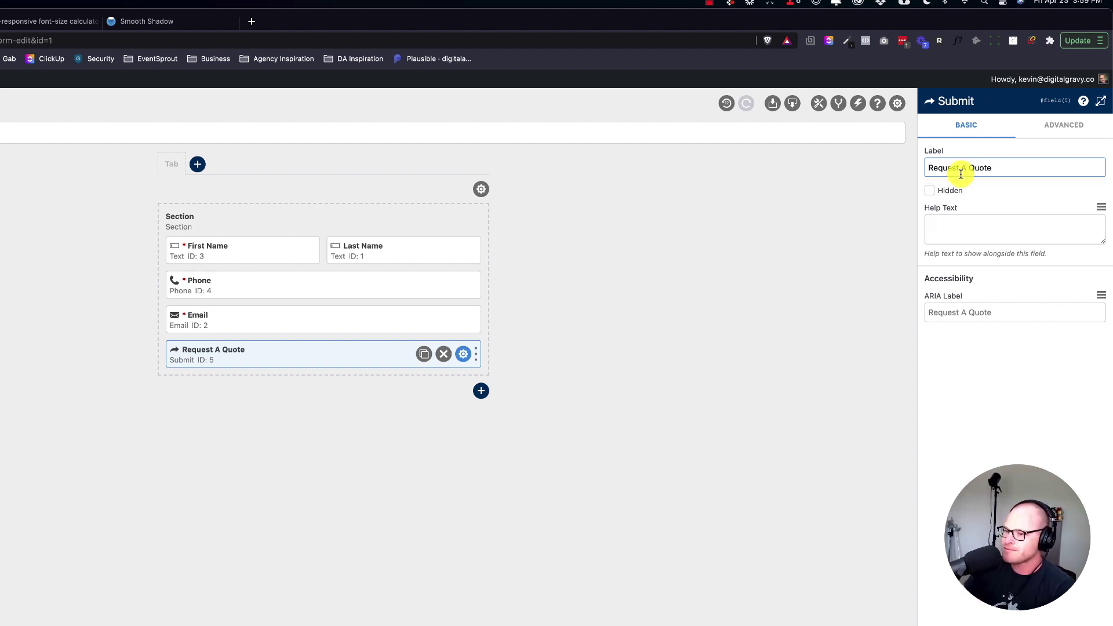
type("Send M")
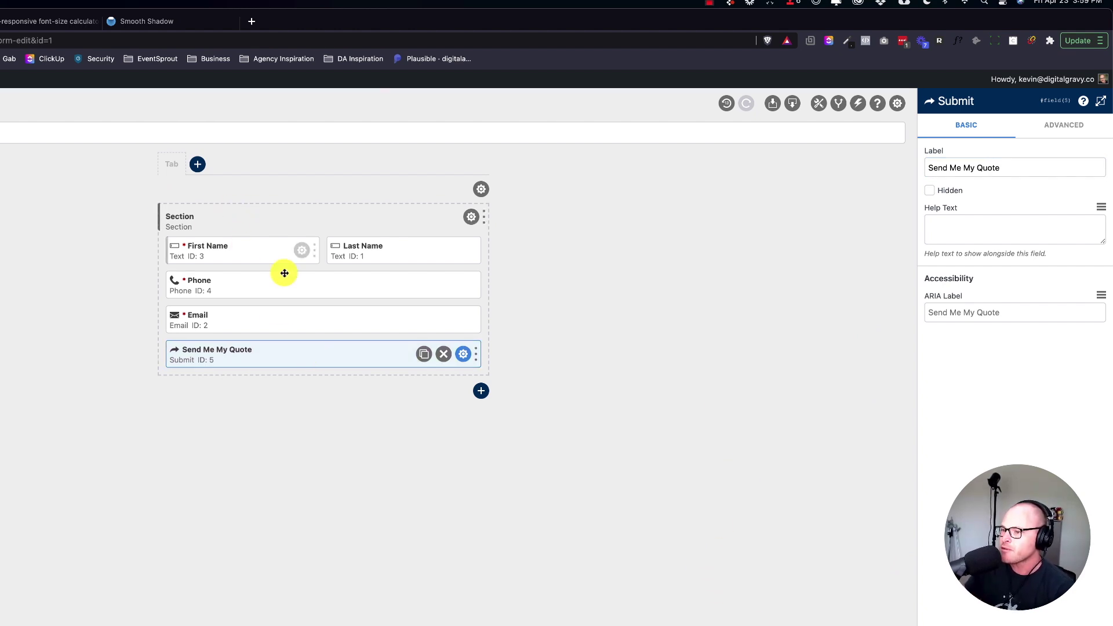
Delete the Show Message action from the form's actions
left_click(860, 106)
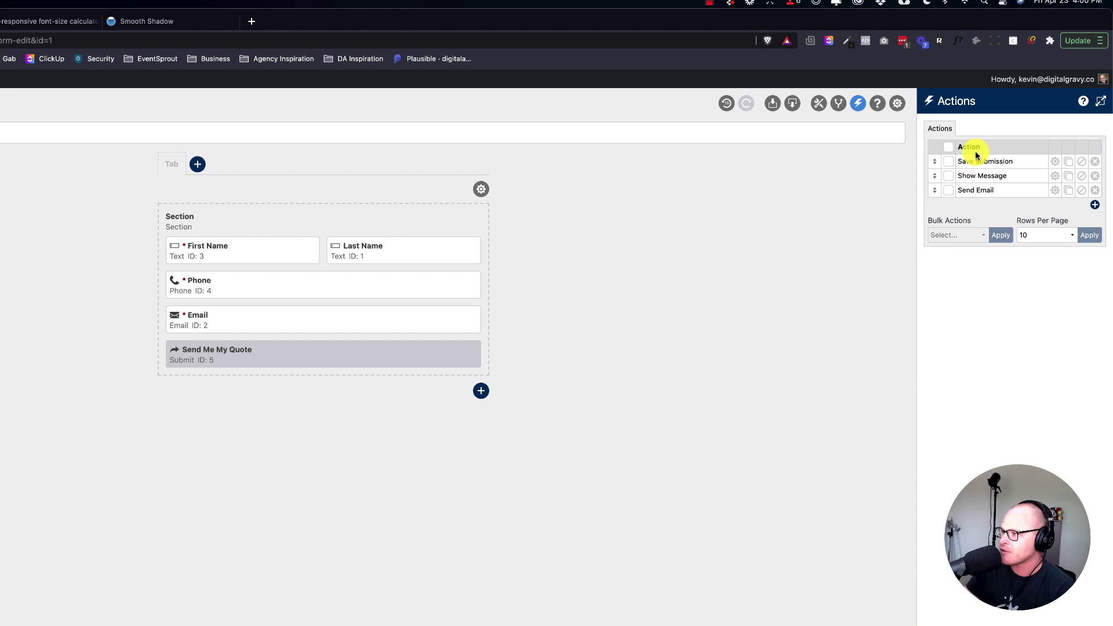
left_click_drag(961, 161, 1025, 166)
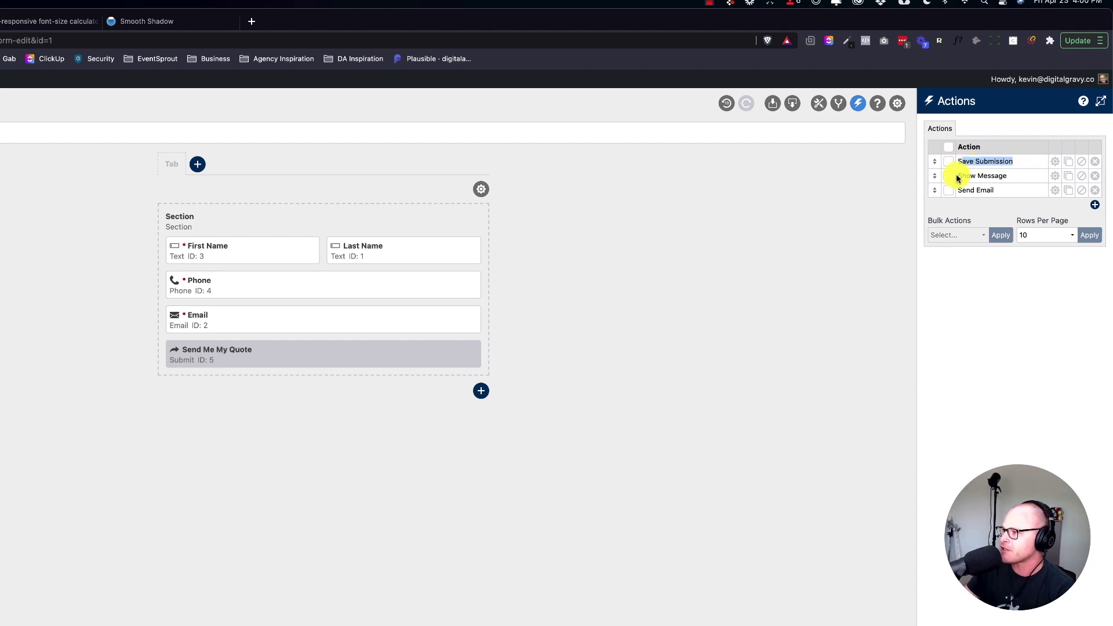
left_click_drag(959, 176, 1037, 178)
left_click(1095, 179)
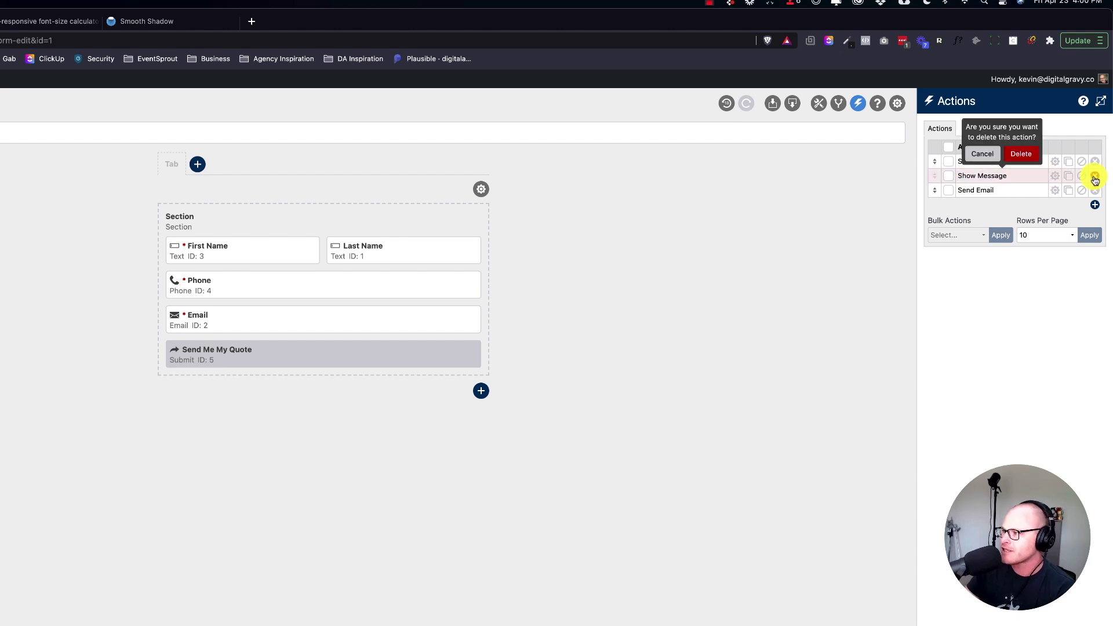
left_click(1019, 153)
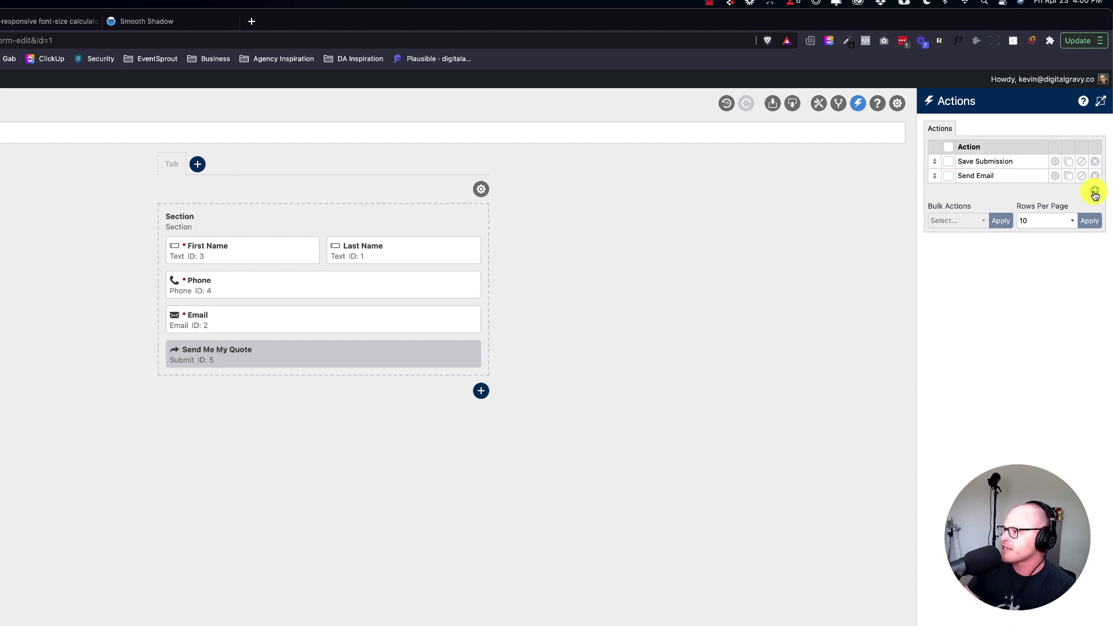
Add a Redirect action that sends submitters to /thanks and save the form actions
left_click(1094, 192)
left_click(1052, 197)
left_click(1054, 195)
left_click(983, 228)
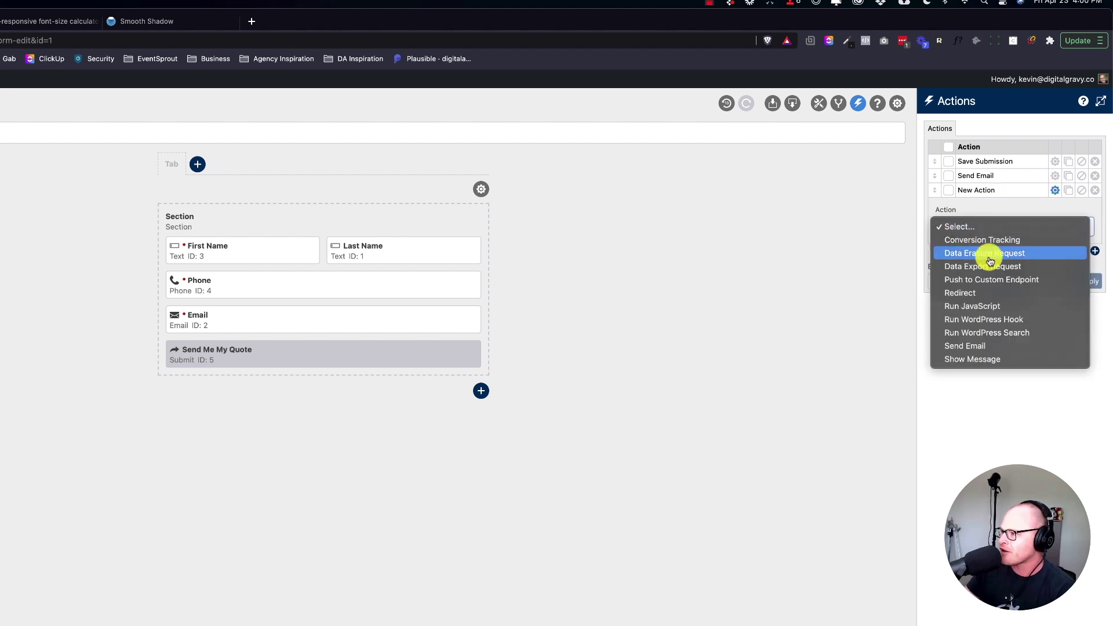
left_click(982, 294)
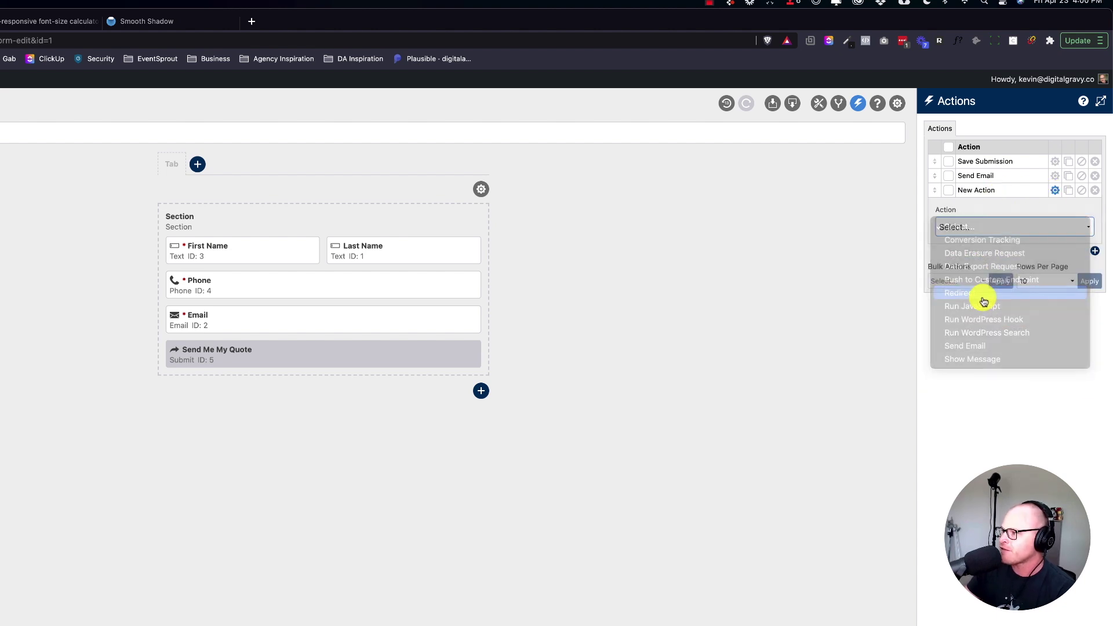
left_click(968, 318)
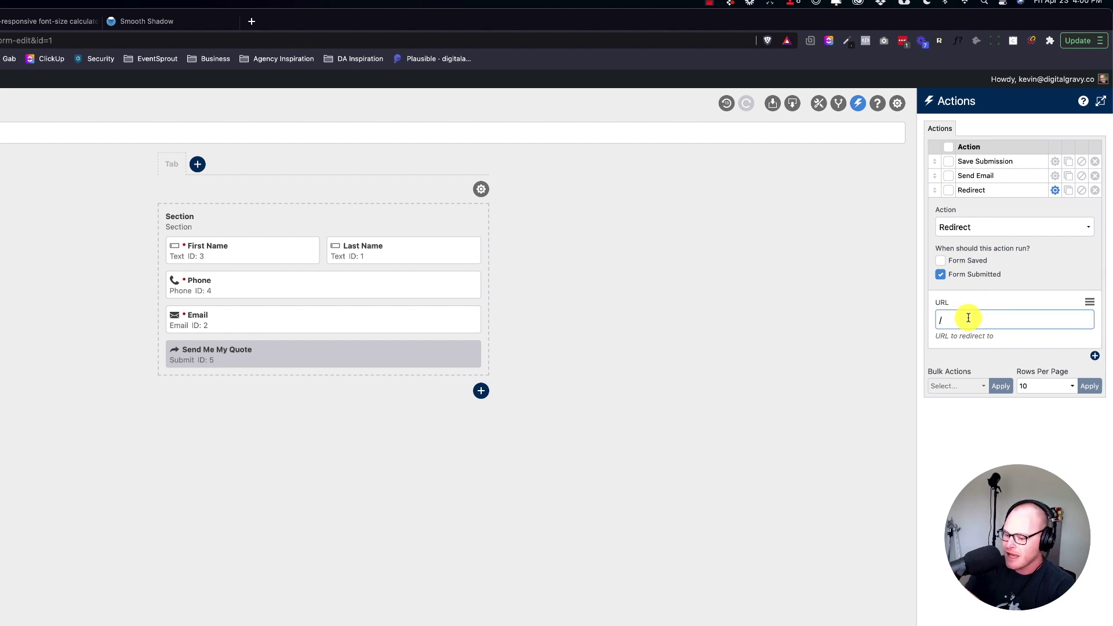
left_click(1069, 269)
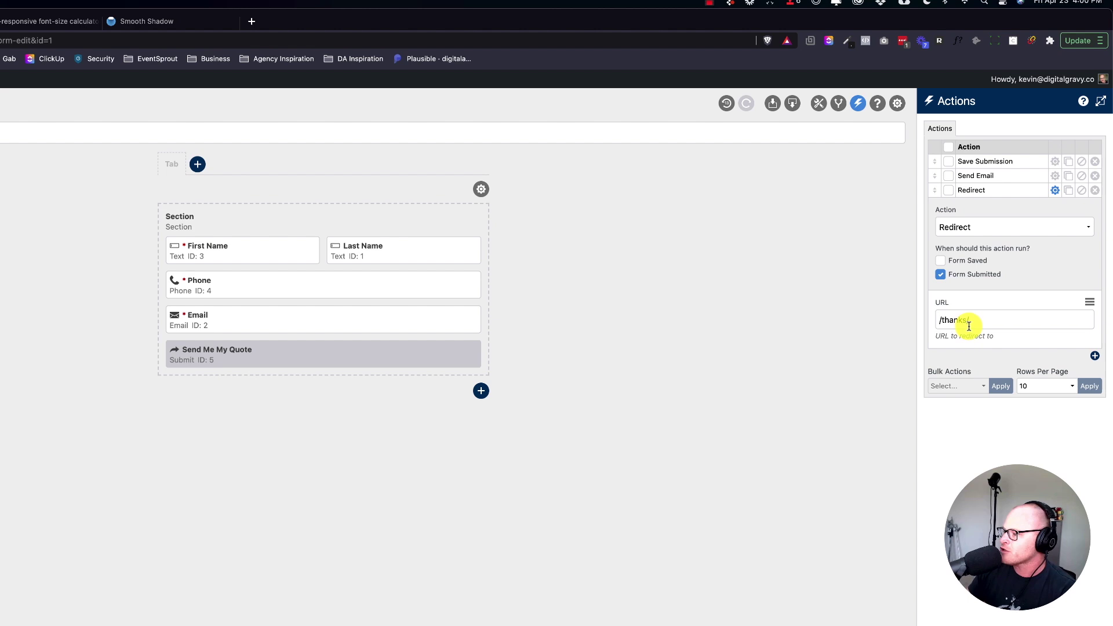
left_click(979, 625)
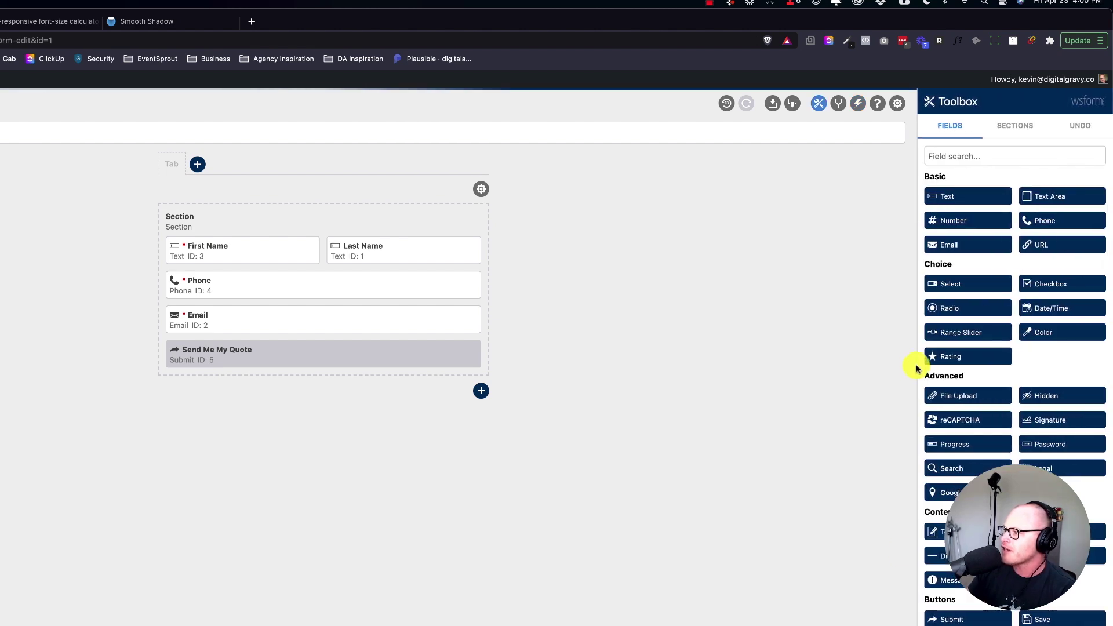
Set the Send Email action's From Email Address to the form's Email field, #field(2)
left_click(864, 104)
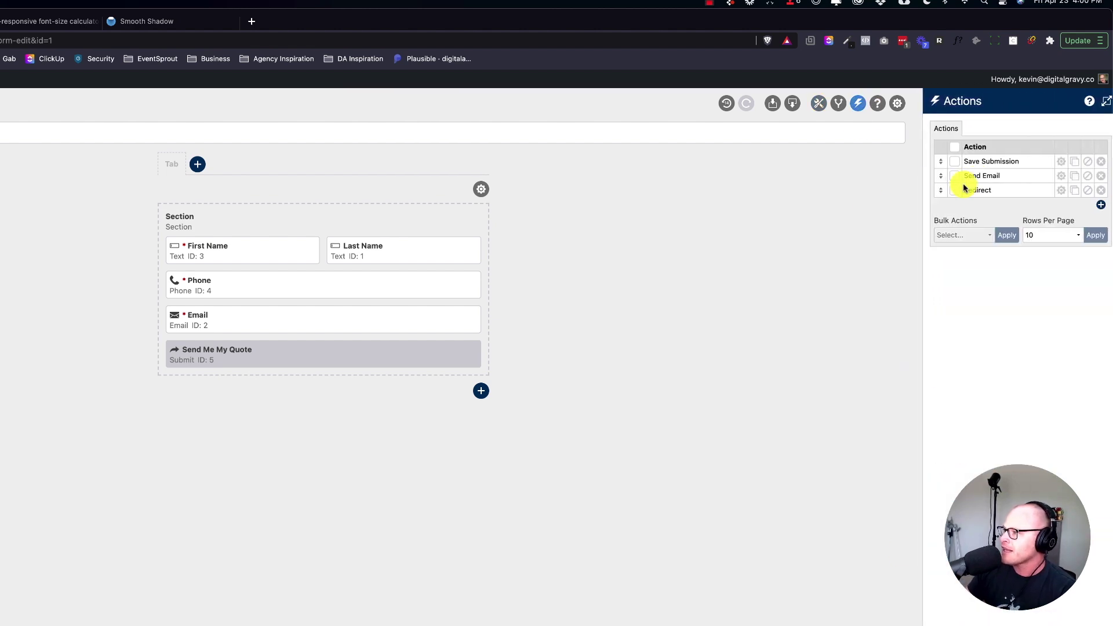
left_click(1055, 176)
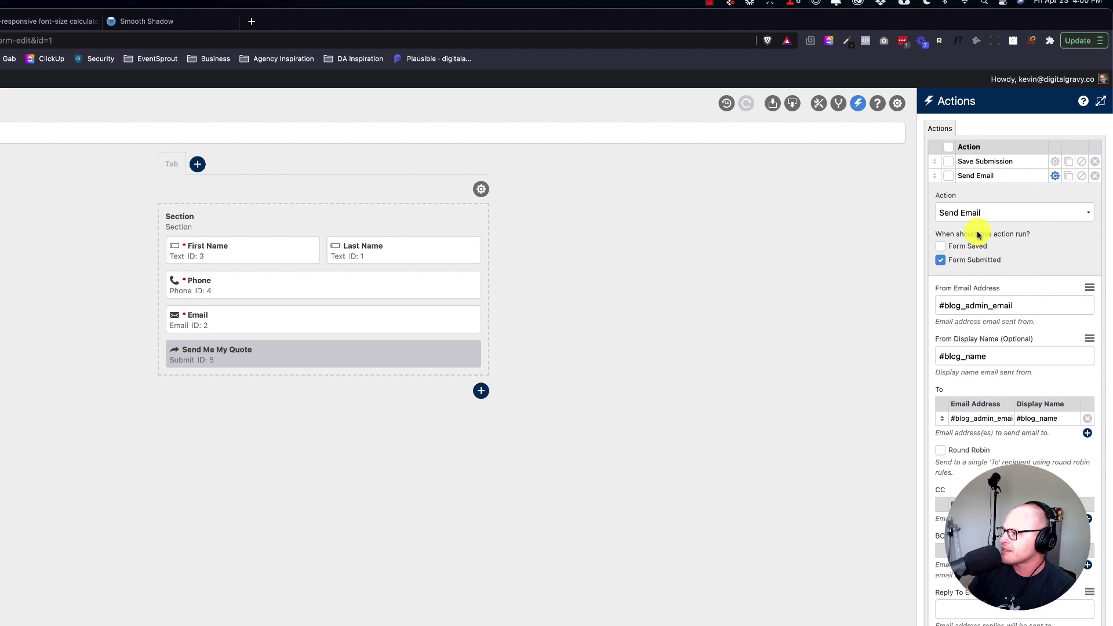
scroll(976, 273, "down", 1)
scroll(975, 273, "down", 1)
left_click(1031, 241)
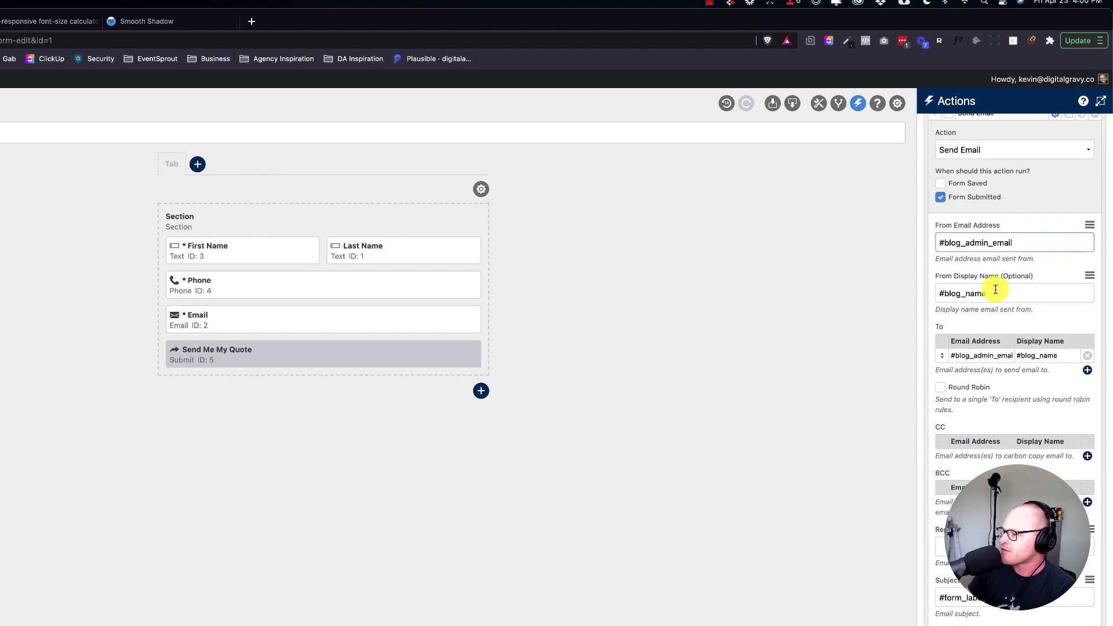
scroll(994, 291, "down", 2)
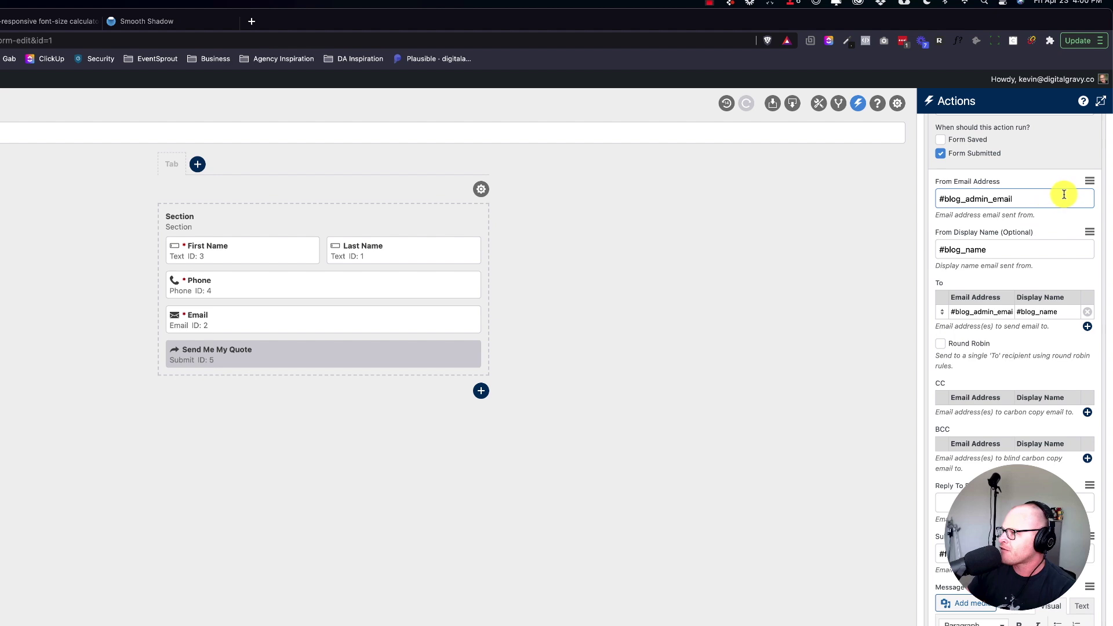
left_click(1090, 182)
double_click(1055, 201)
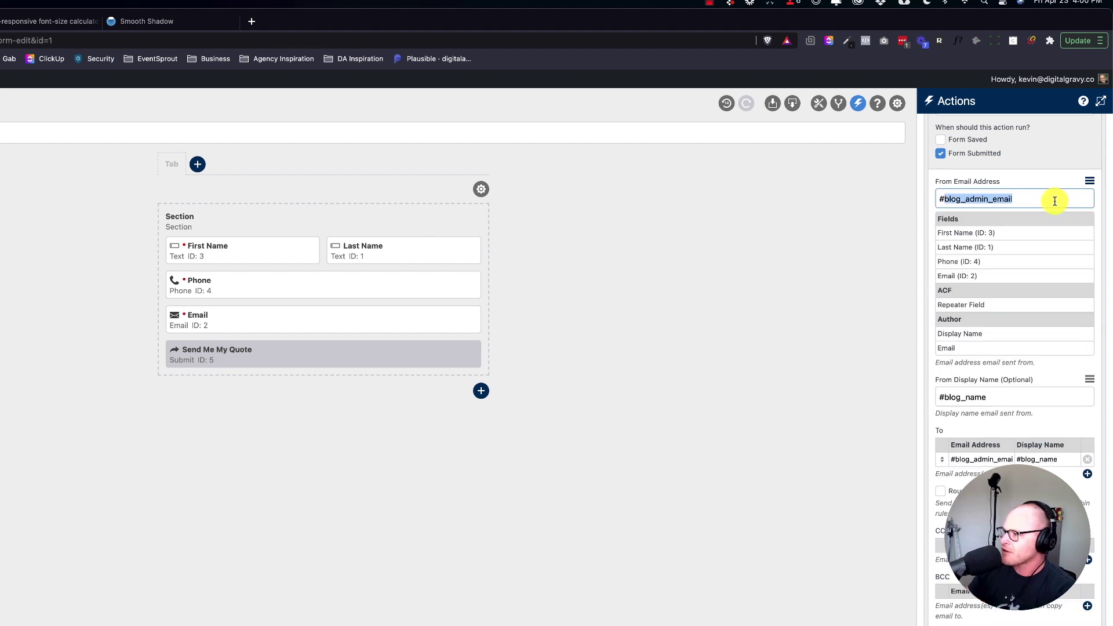
key("BackSpace")
left_click(1090, 181)
left_click(1089, 181)
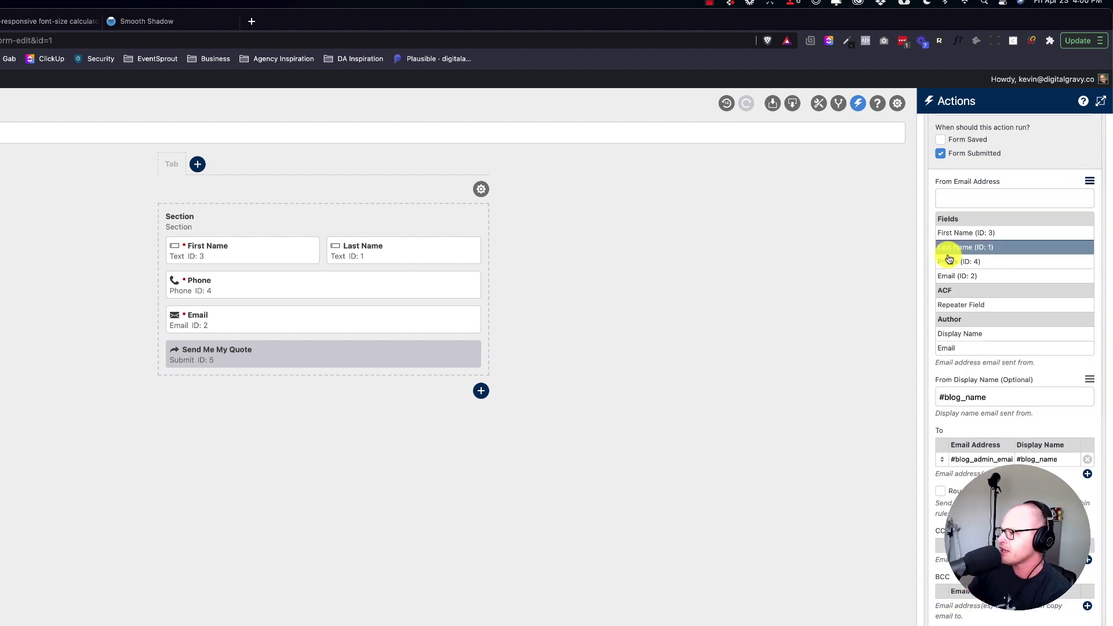
left_click(953, 276)
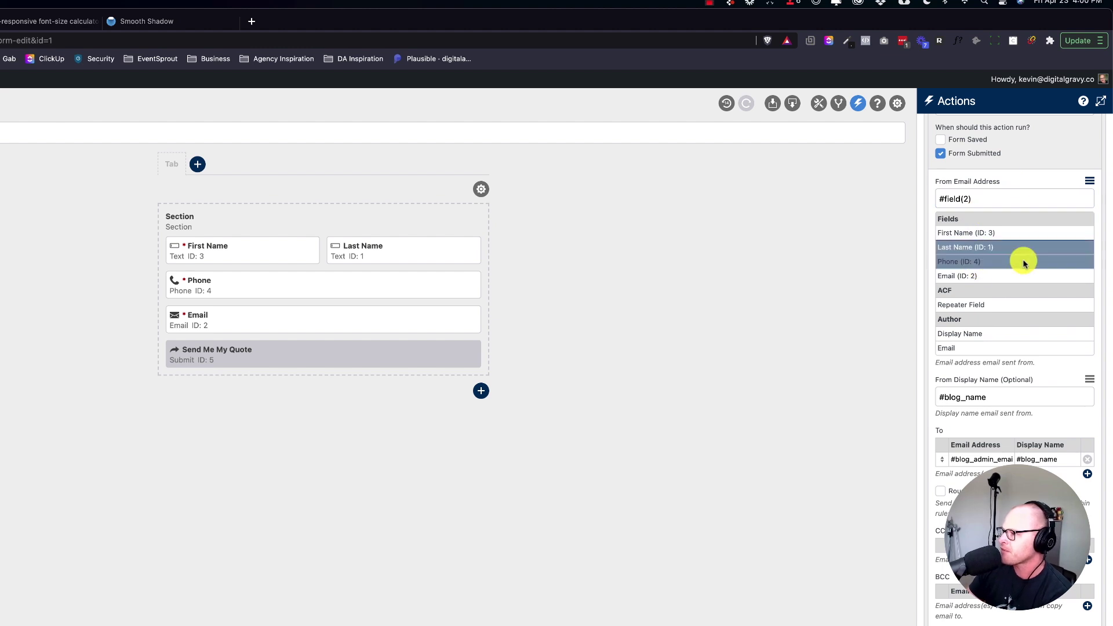
Set the Send Email action's From Display Name to the First Name field, #field(3)
scroll(1039, 281, "down", 3)
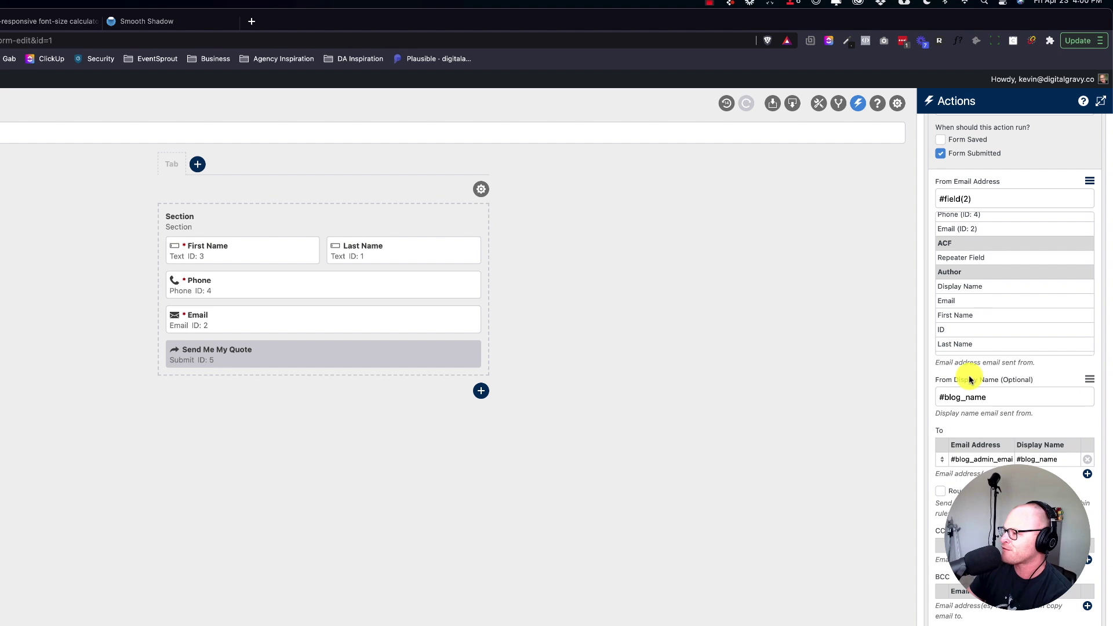
scroll(974, 377, "down", 1)
scroll(1046, 377, "down", 3)
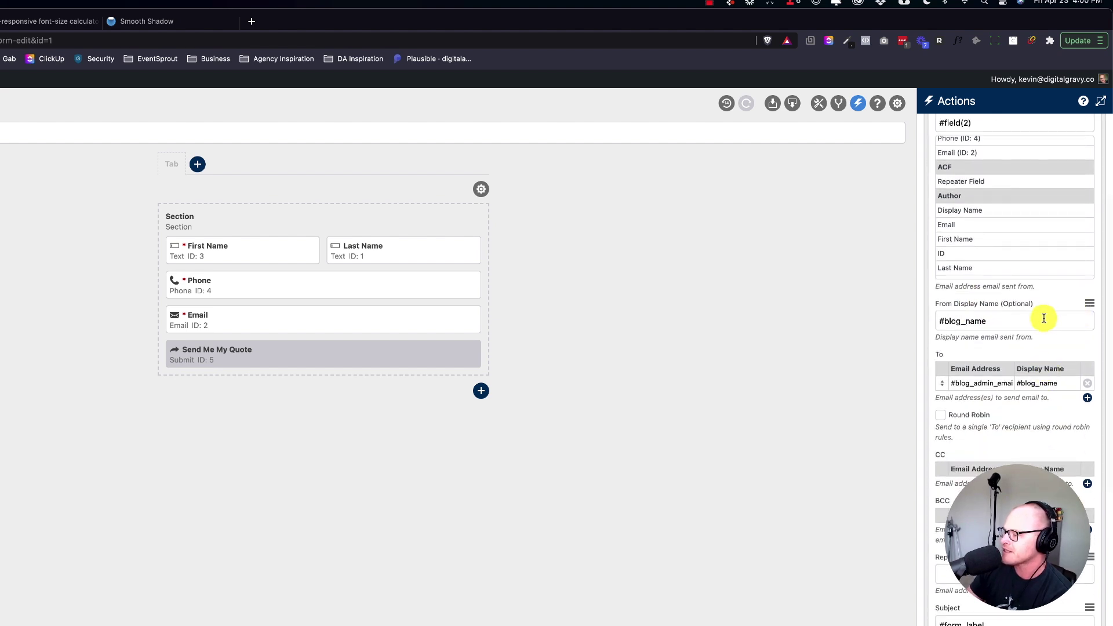
scroll(1045, 318, "down", 2)
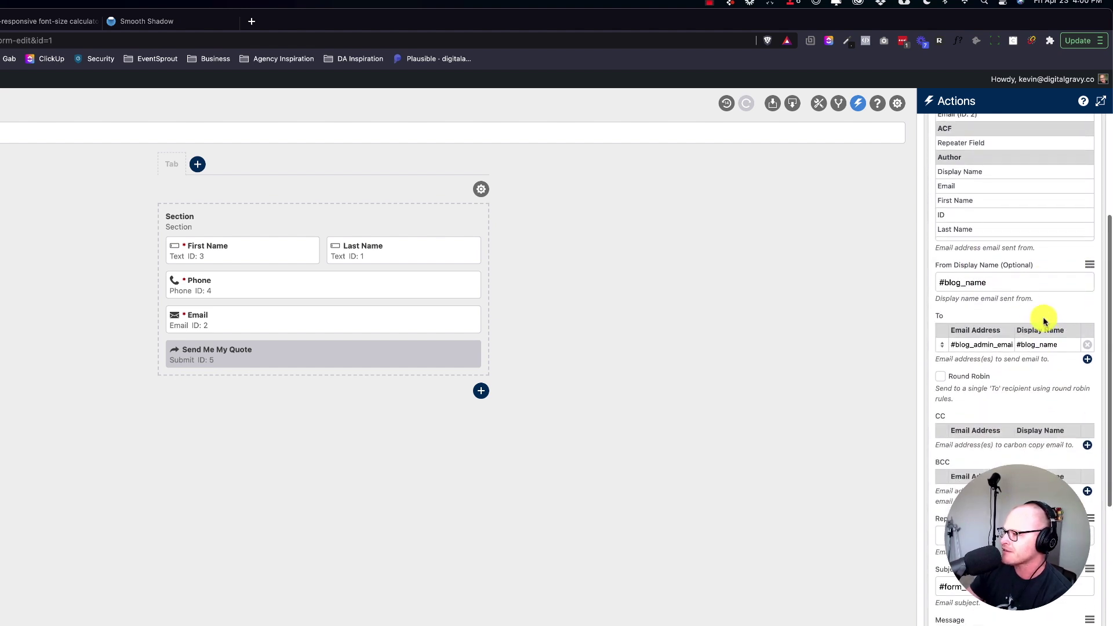
triple_click(1014, 282)
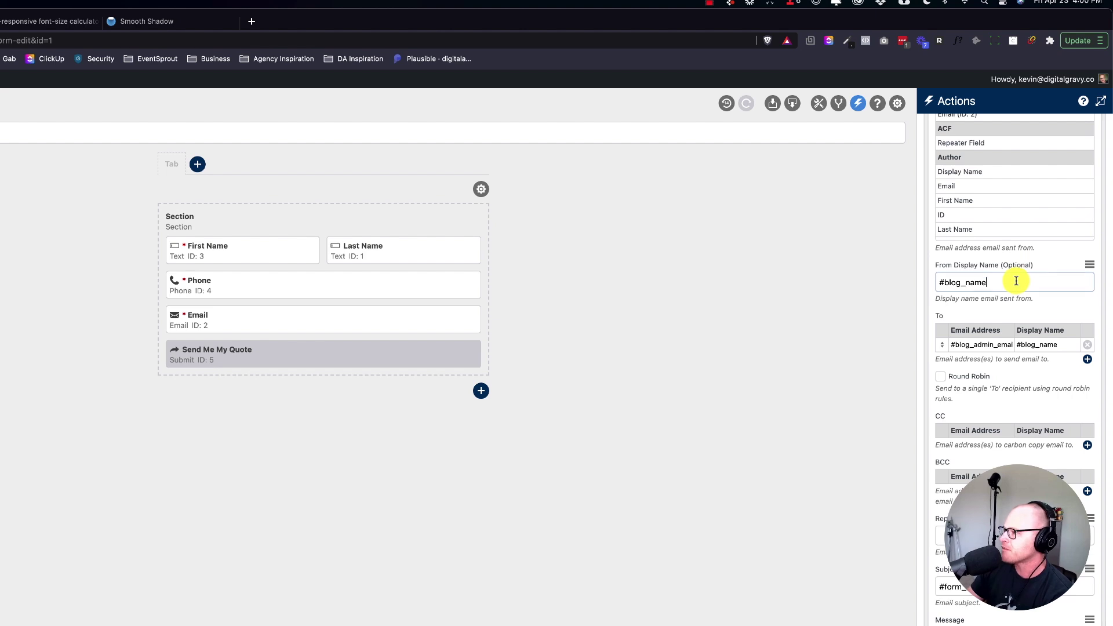
key("BackSpace")
left_click(1088, 266)
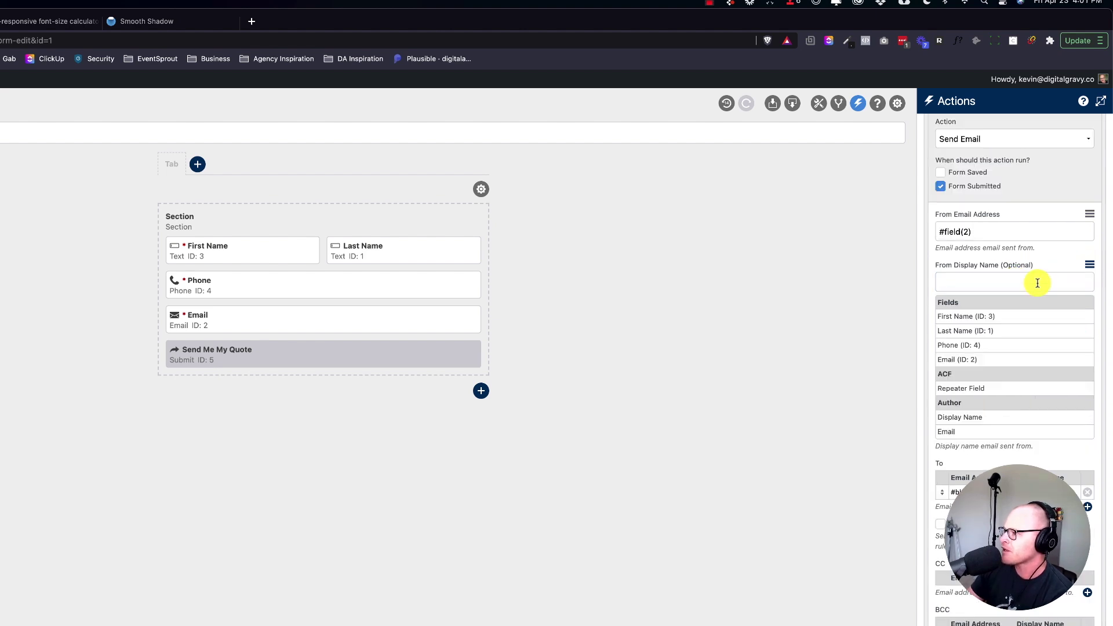
left_click(1000, 319)
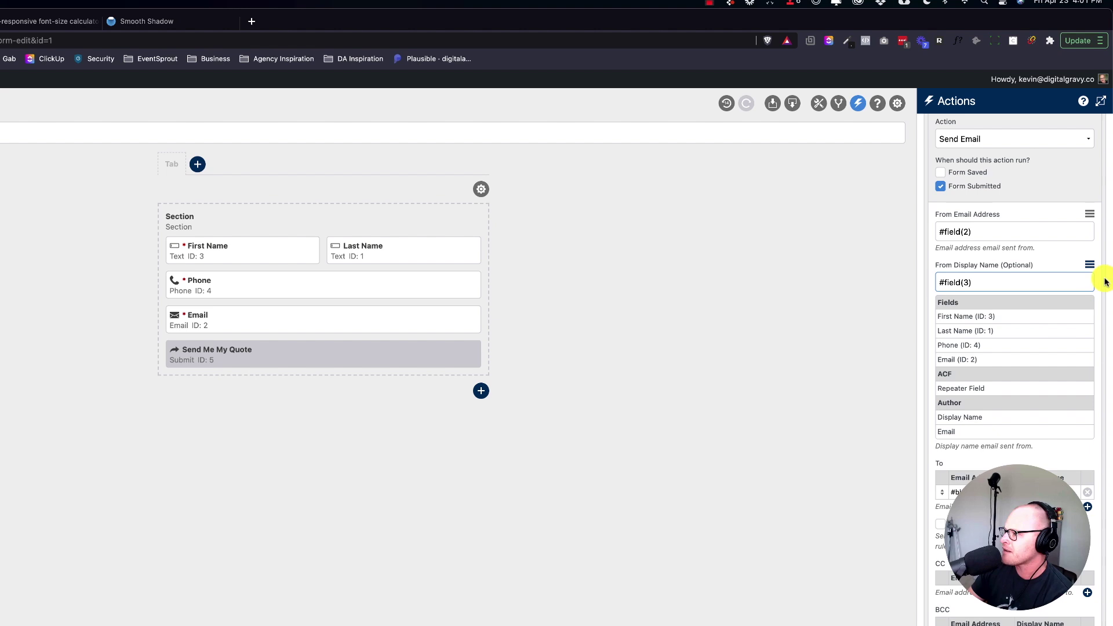
Set the Send Email action's Reply To Email Address to the Email field, #field(2)
scroll(1089, 335, "down", 2)
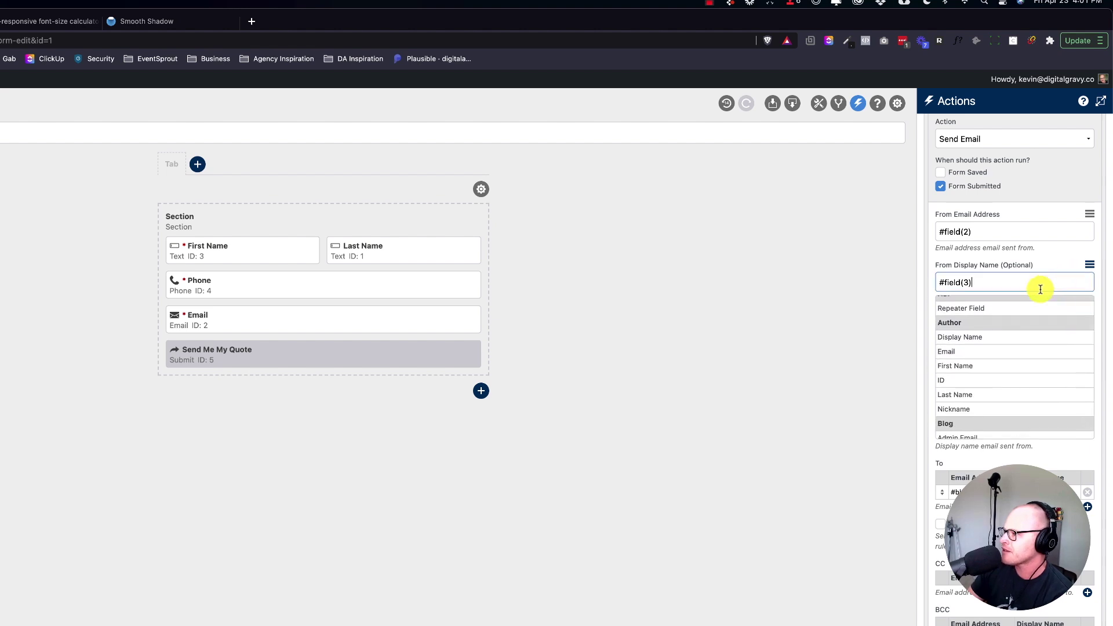
scroll(1015, 458, "down", 3)
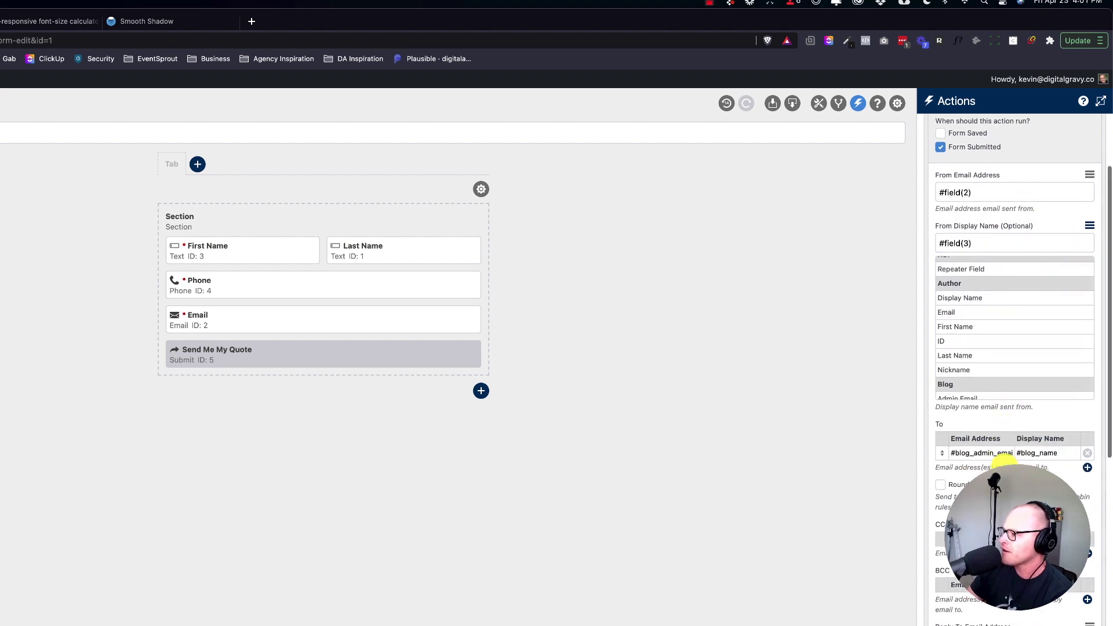
scroll(950, 374, "down", 4)
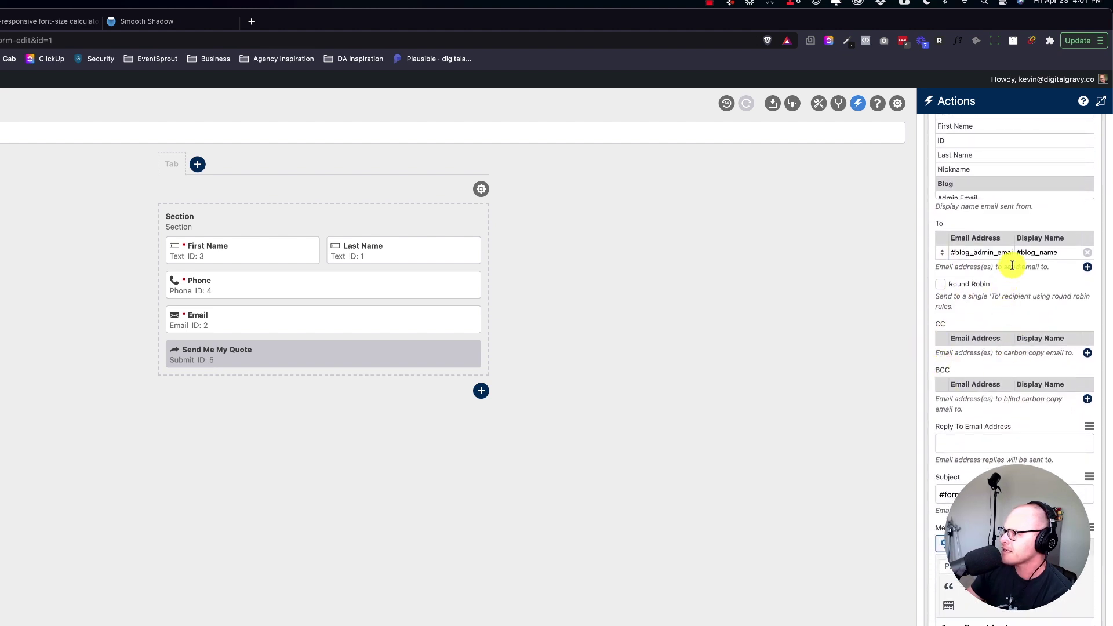
scroll(1013, 384, "down", 2)
left_click(1083, 368)
left_click(972, 460)
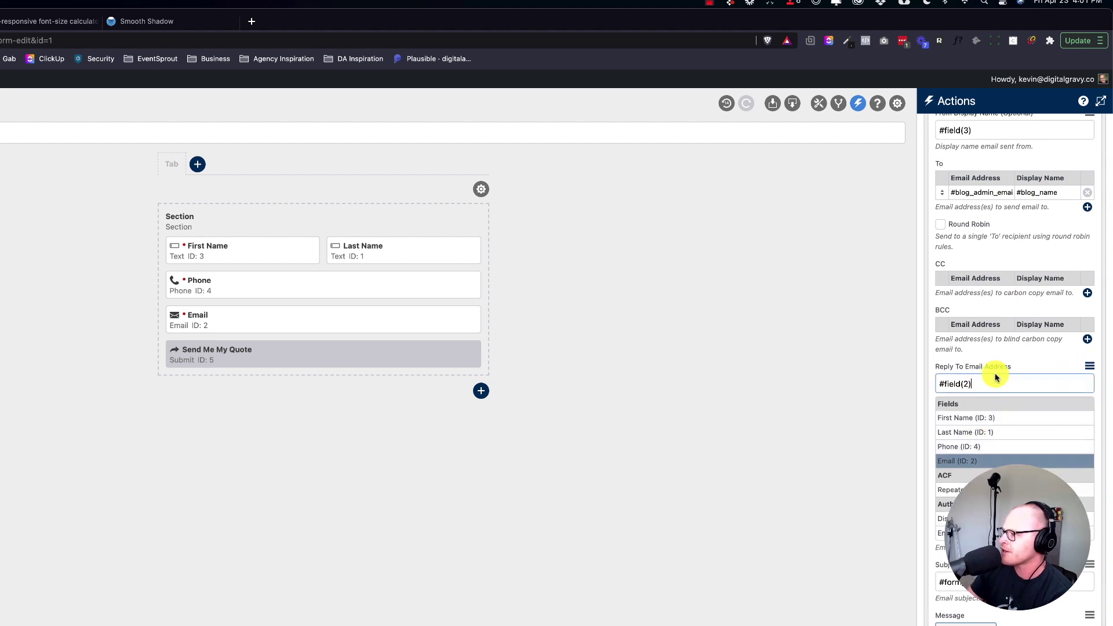
left_click(1089, 366)
Set the notification email's subject to "[New Quote Request]" followed by the First Name and Last Name fields, #field(3) #field(1)
scroll(1002, 444, "down", 2)
scroll(994, 448, "down", 1)
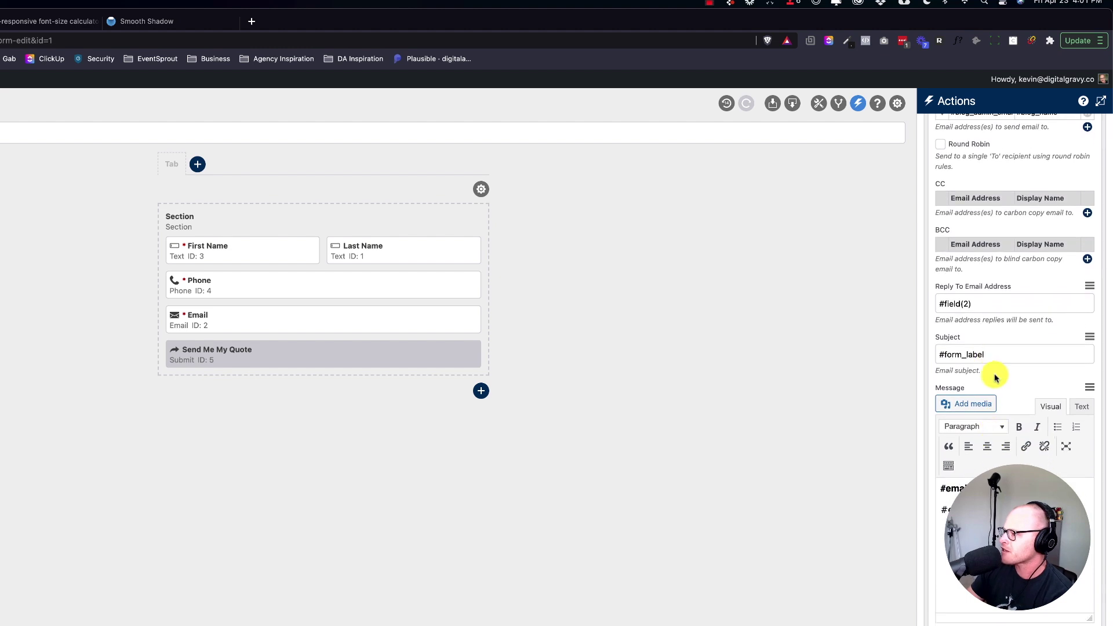
double_click(998, 349)
key("super+a")
type("n")
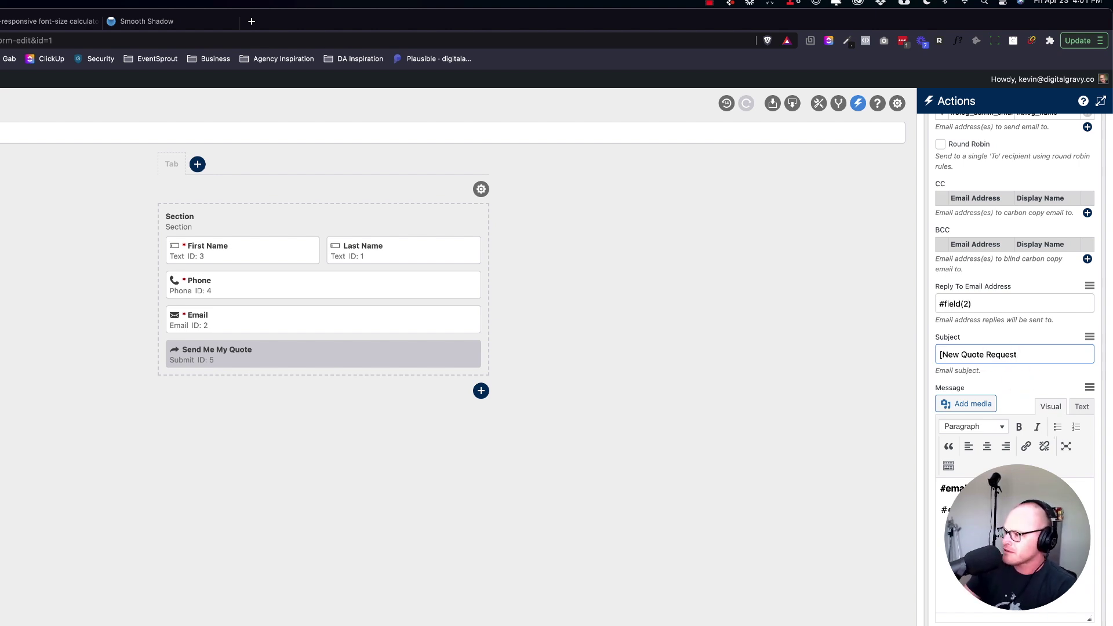
left_click(1089, 336)
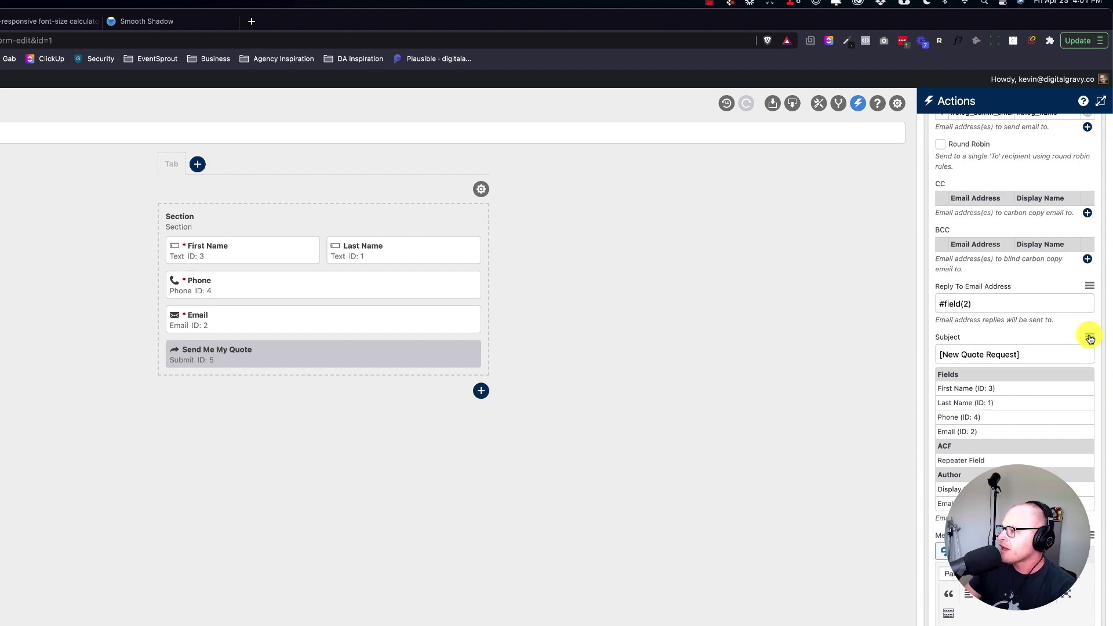
left_click(1015, 392)
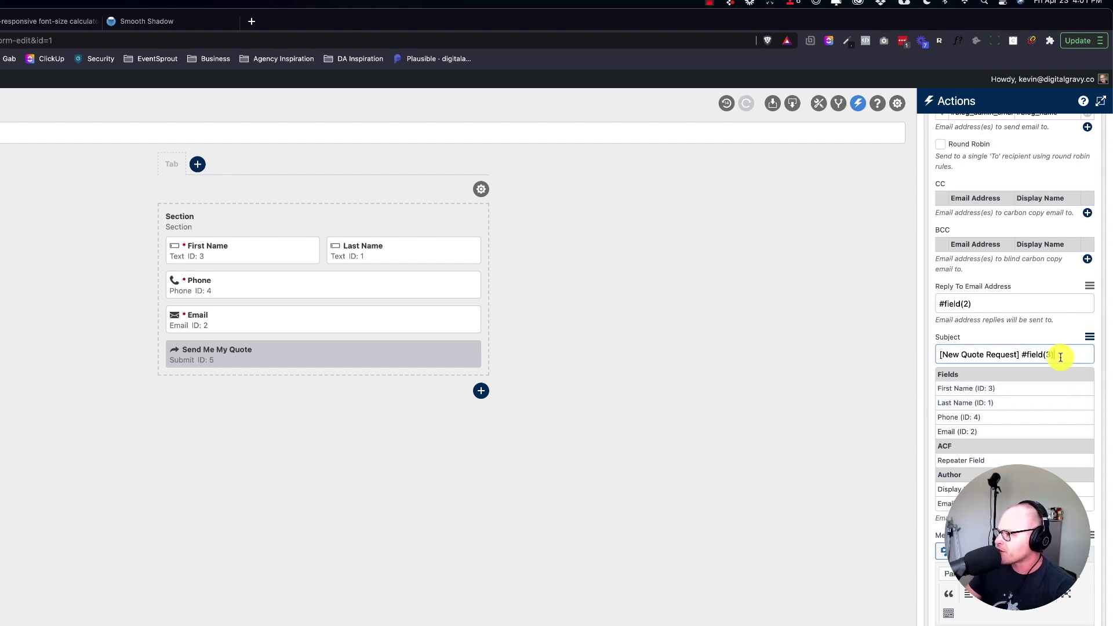
left_click(994, 400)
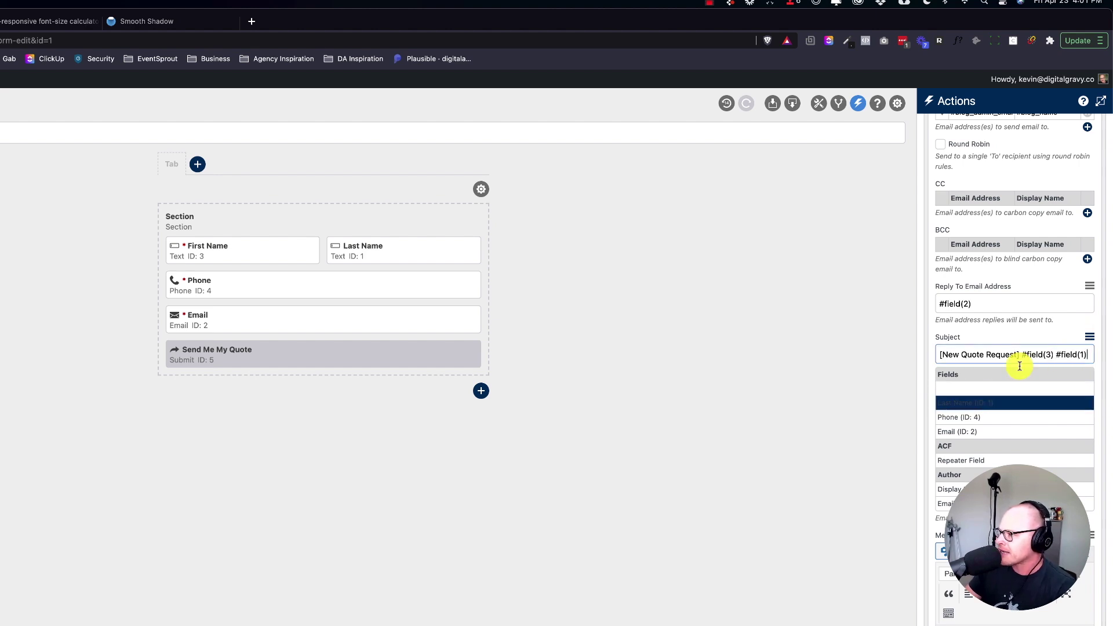
left_click(1088, 336)
Save the Send Email action's settings and publish the Get a Quote form
scroll(992, 439, "down", 1)
scroll(992, 439, "down", 5)
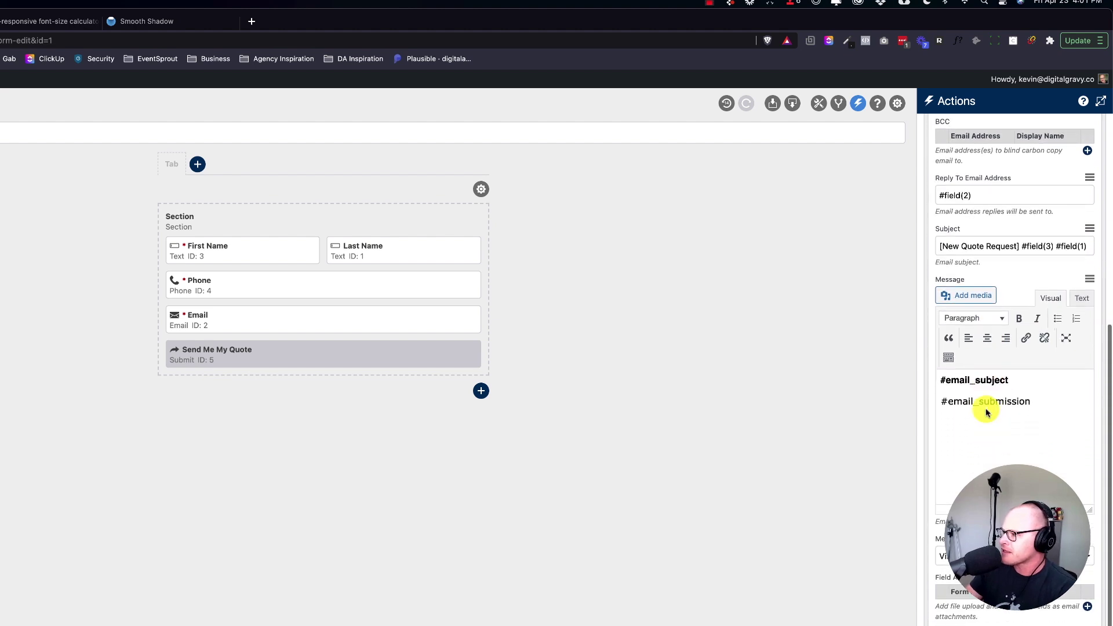
scroll(965, 429, "down", 4)
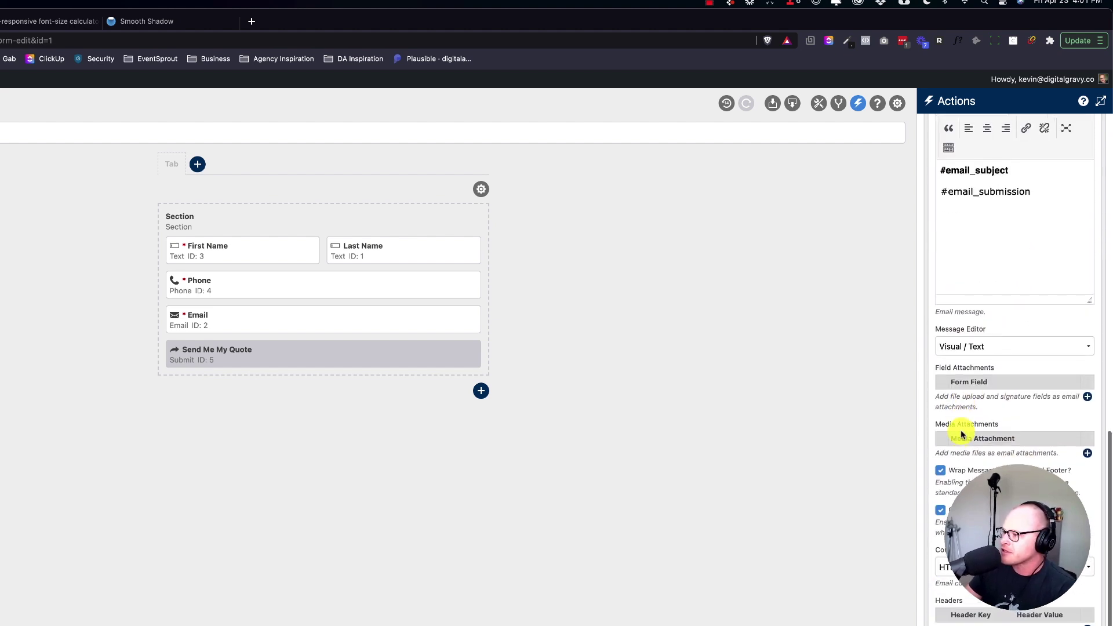
left_click(954, 623)
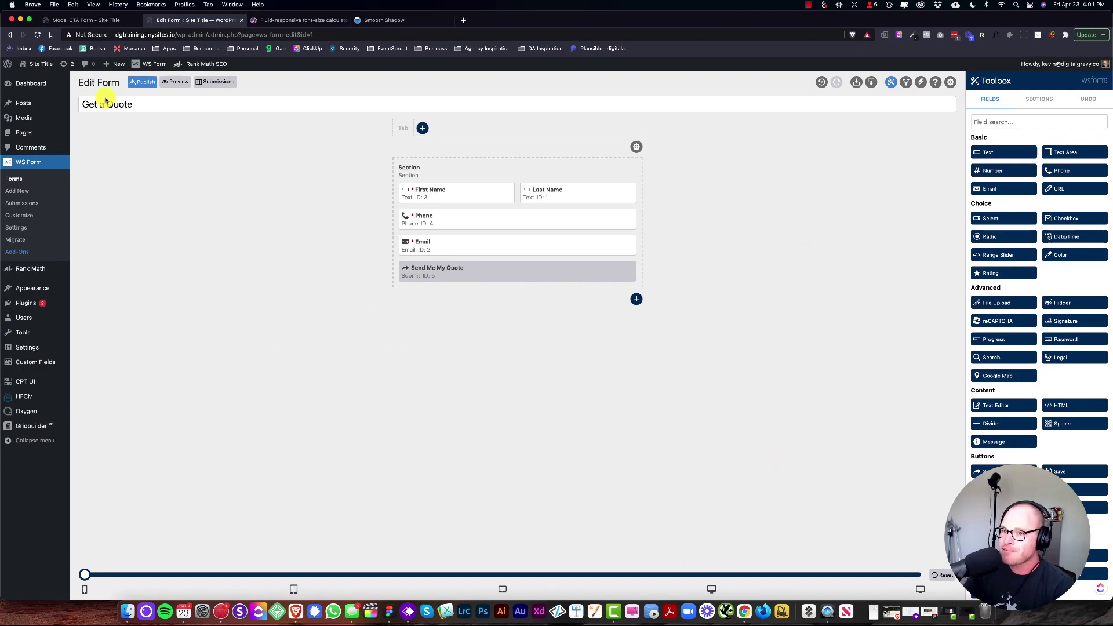
left_click(141, 83)
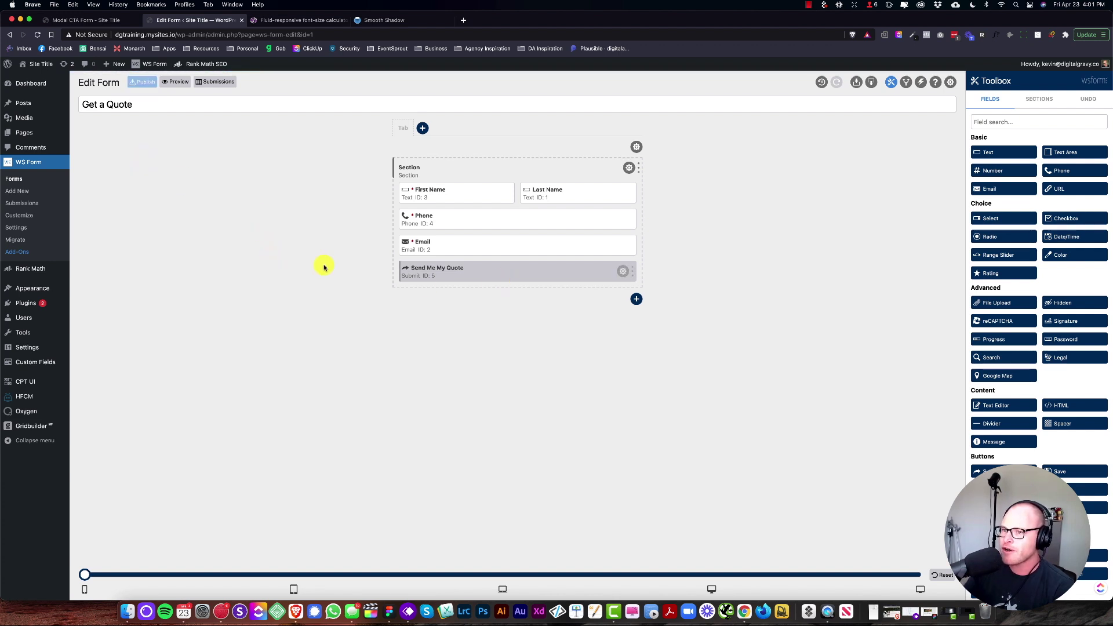
Assign the Get a Quote form (ID: 1) to the form element in the modal, apply the parameters and save the page
left_click(70, 20)
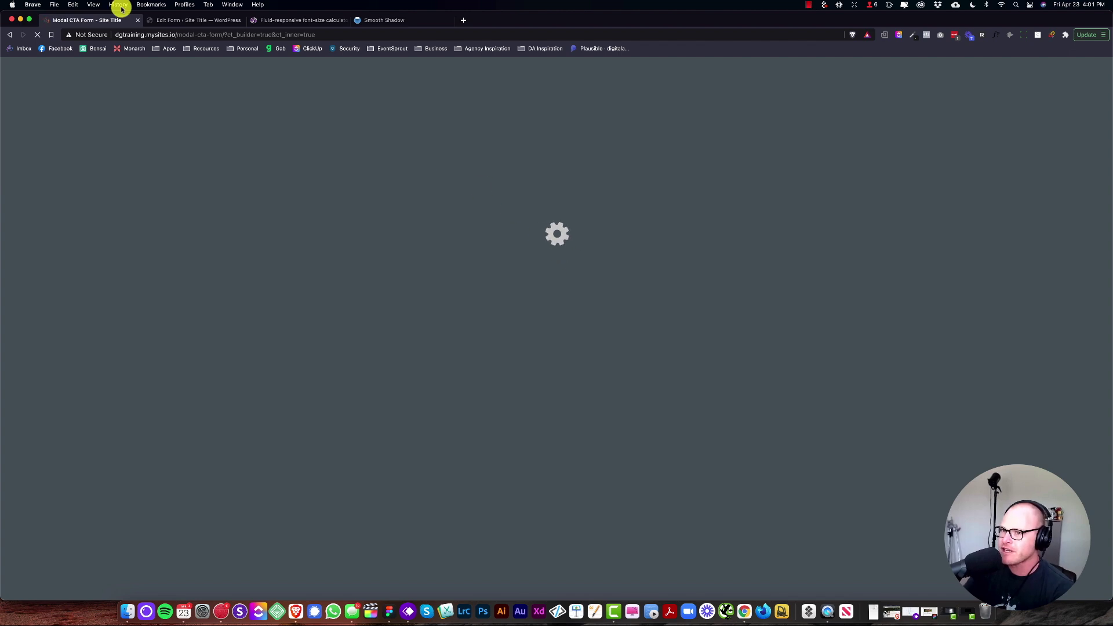
left_click(179, 18)
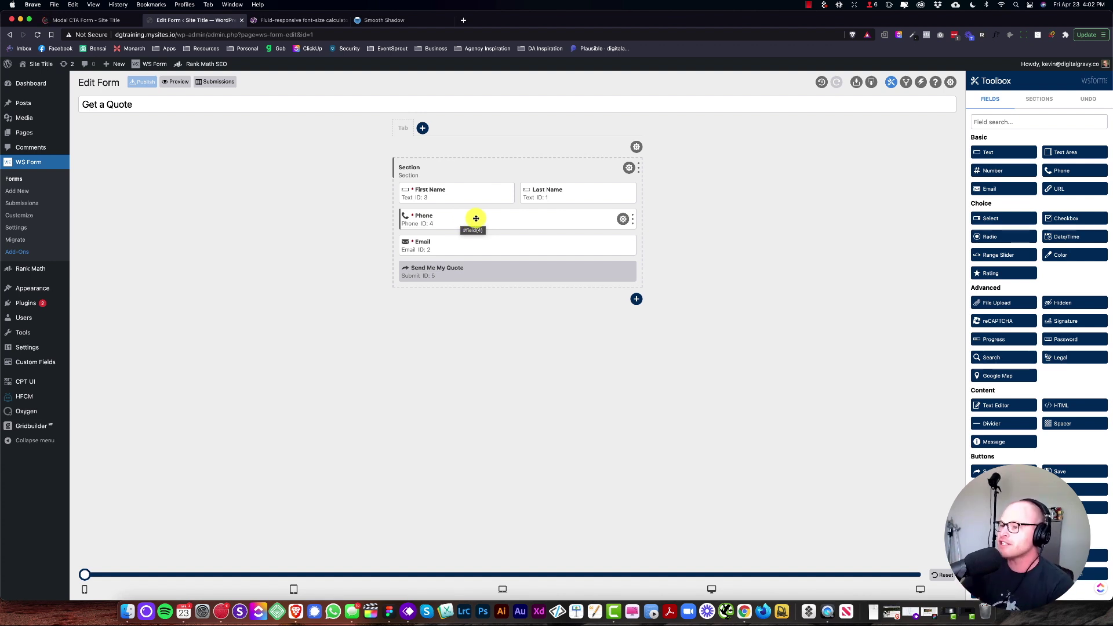
left_click(104, 19)
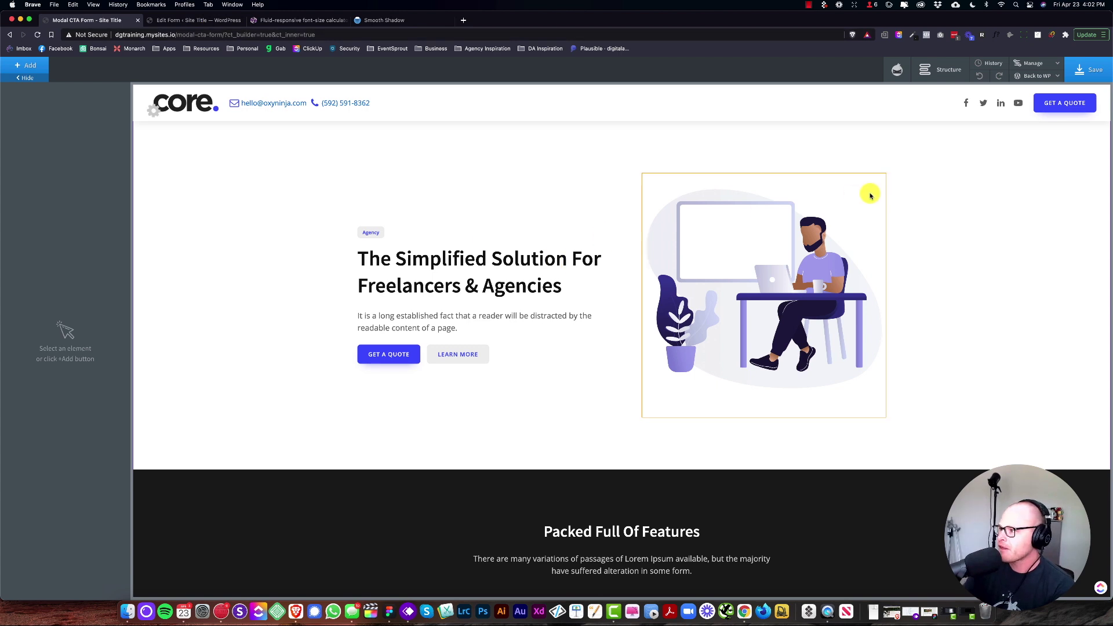
scroll(835, 206, "down", 10)
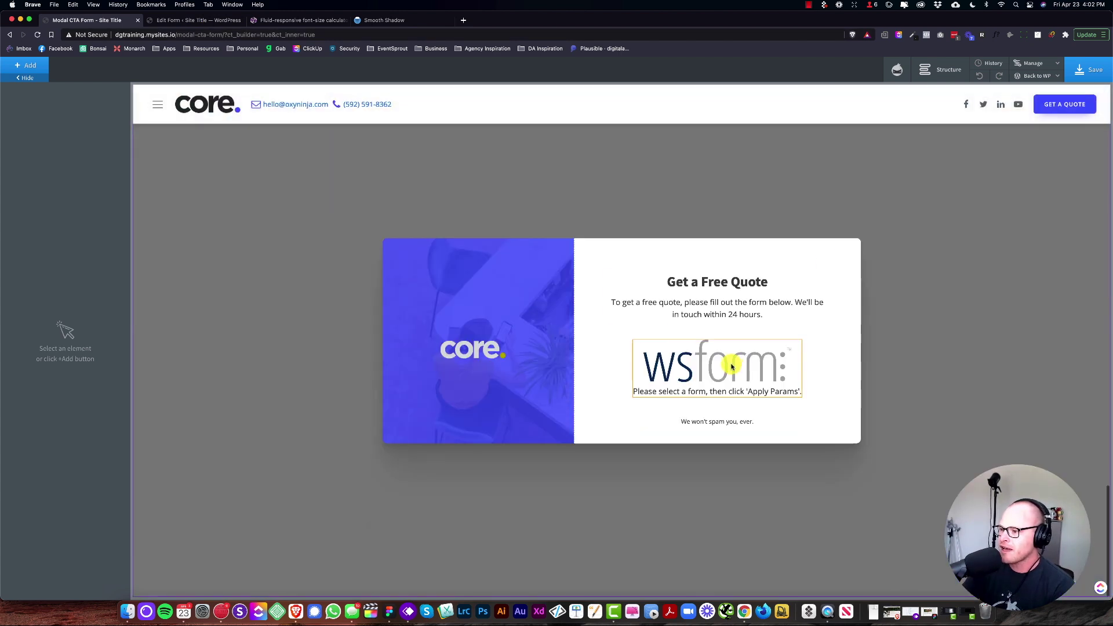
left_click(691, 368)
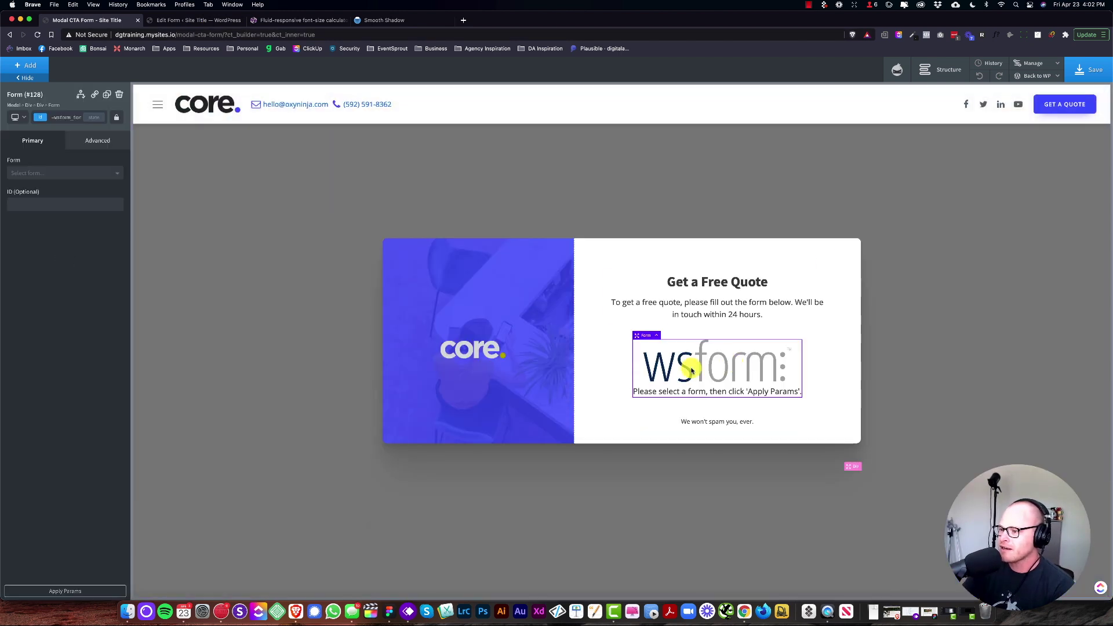
left_click(38, 173)
left_click(40, 201)
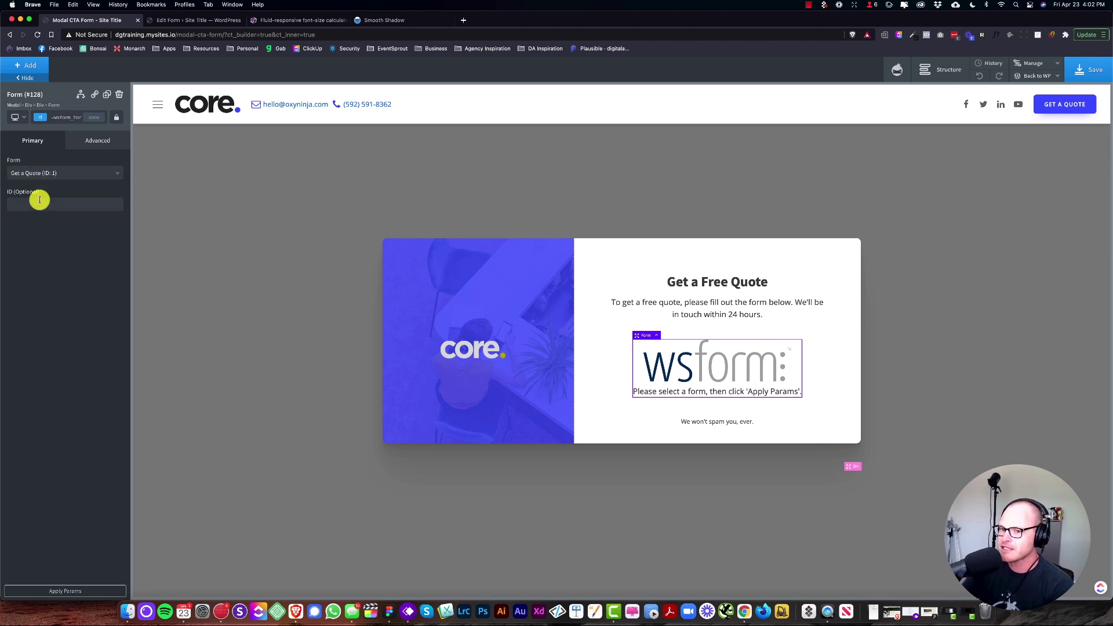
left_click(66, 590)
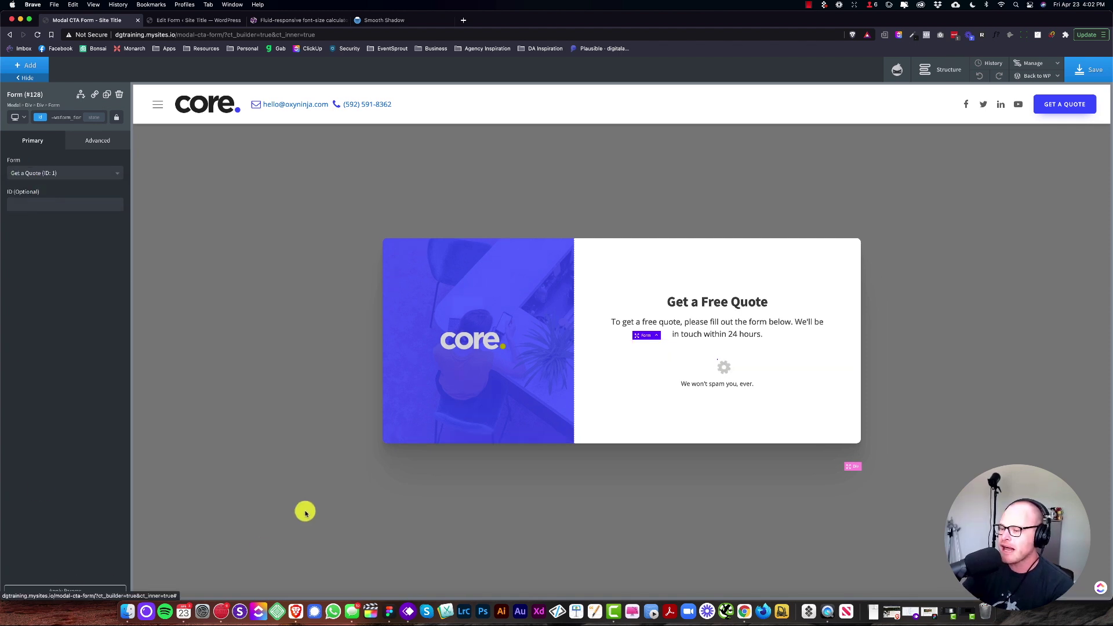
left_click(1093, 70)
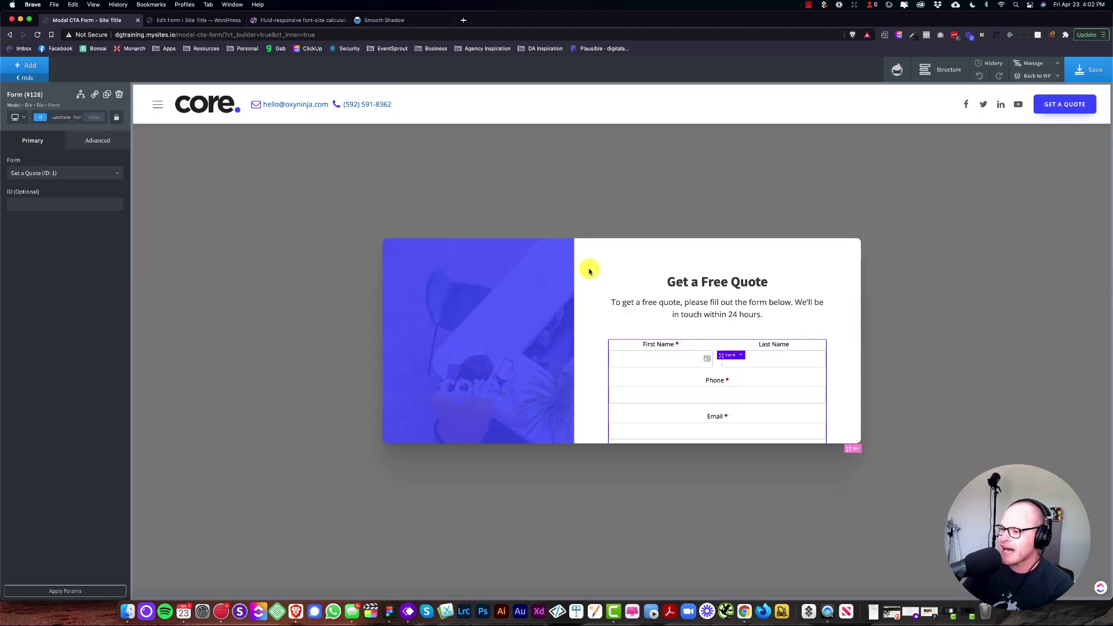
Clear the fixed height of the Modal element in its size and spacing styles
left_click(601, 255)
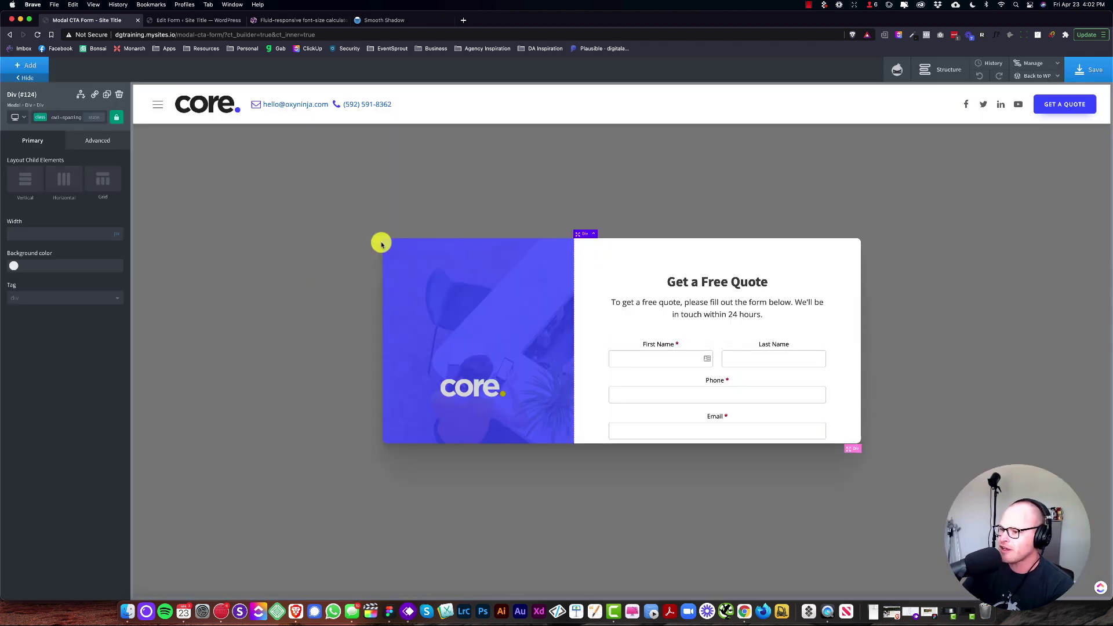
left_click(953, 69)
left_click(1023, 206)
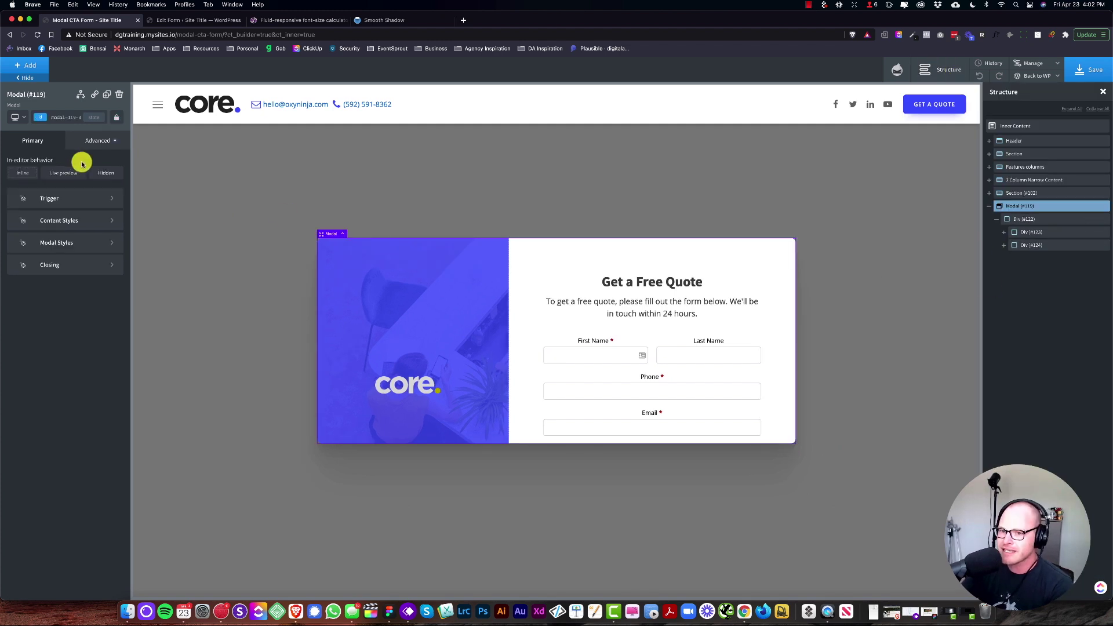
left_click(91, 140)
left_click(51, 188)
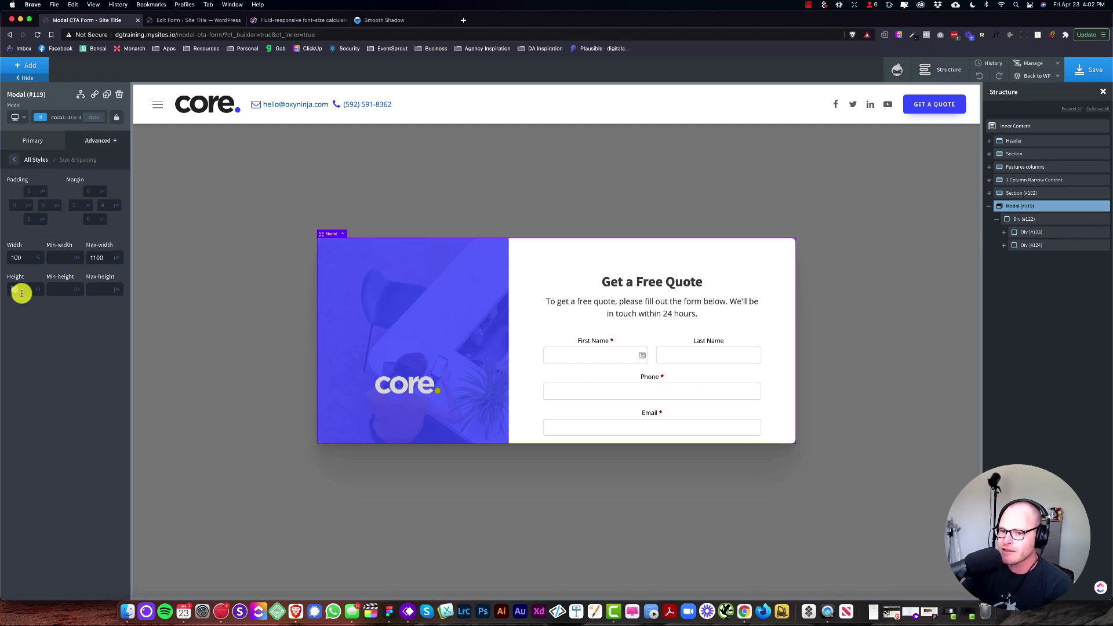
key("BackSpace")
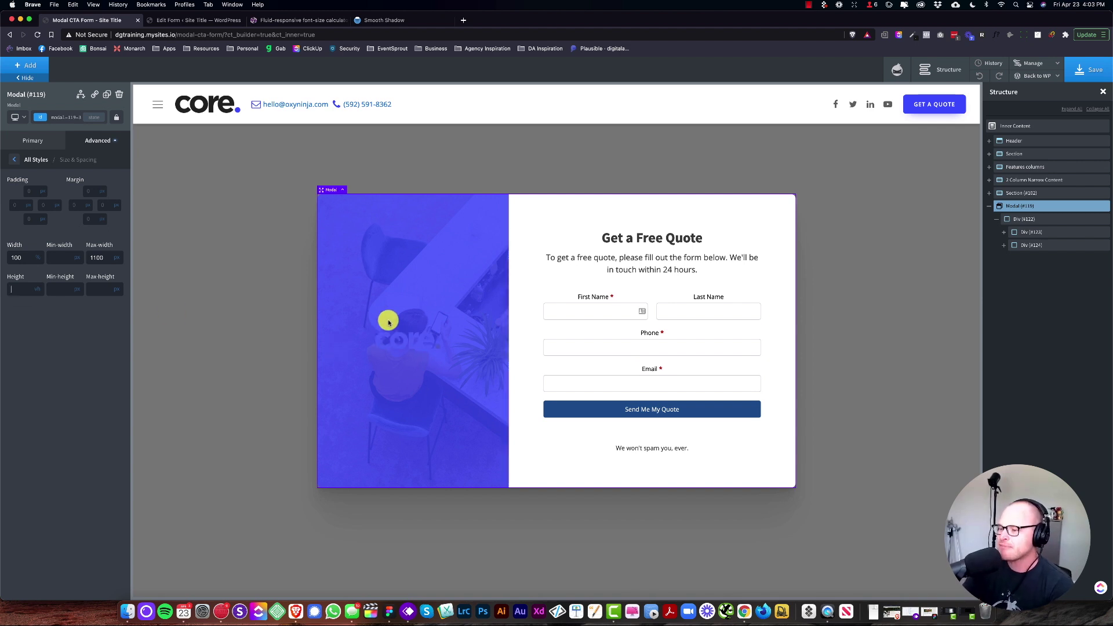
Select the quote form in the modal and search the existing classes for a left-alignment class
left_click(630, 329)
left_click(73, 118)
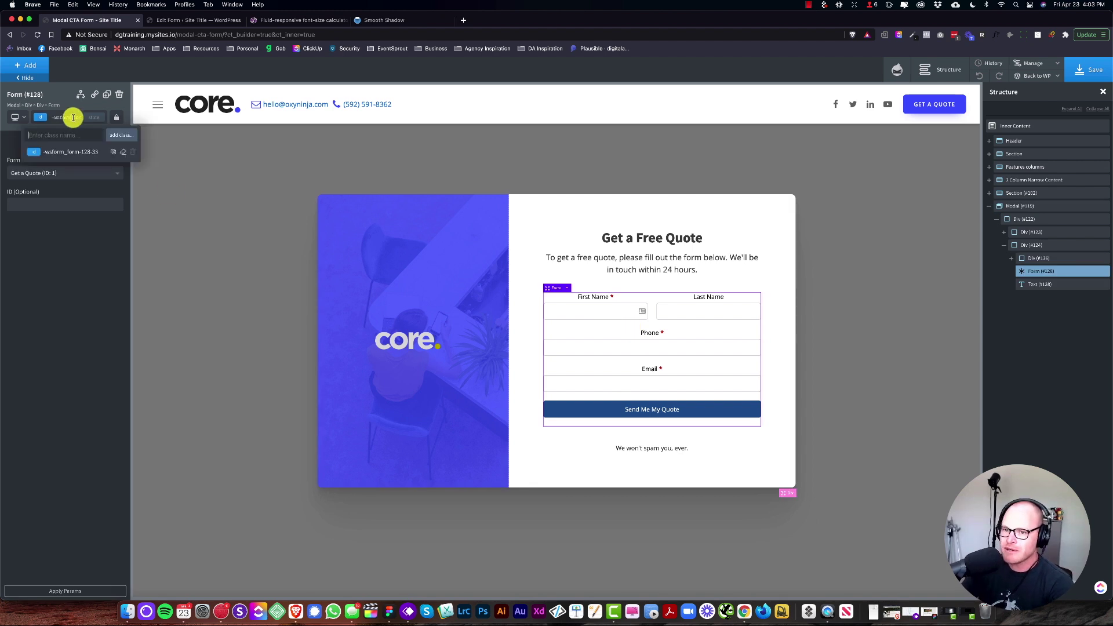
type("left")
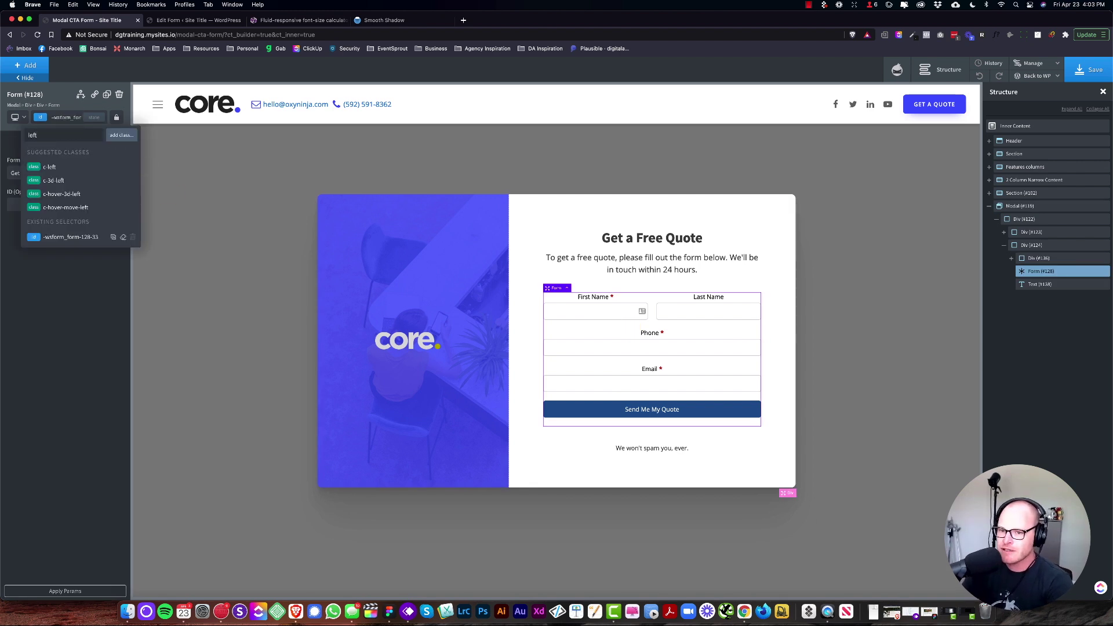
key("BackSpace")
key("BackSpace")
key("BackSpace")
key("BackSpace")
type("midlle-")
key("super+a")
type("top-l")
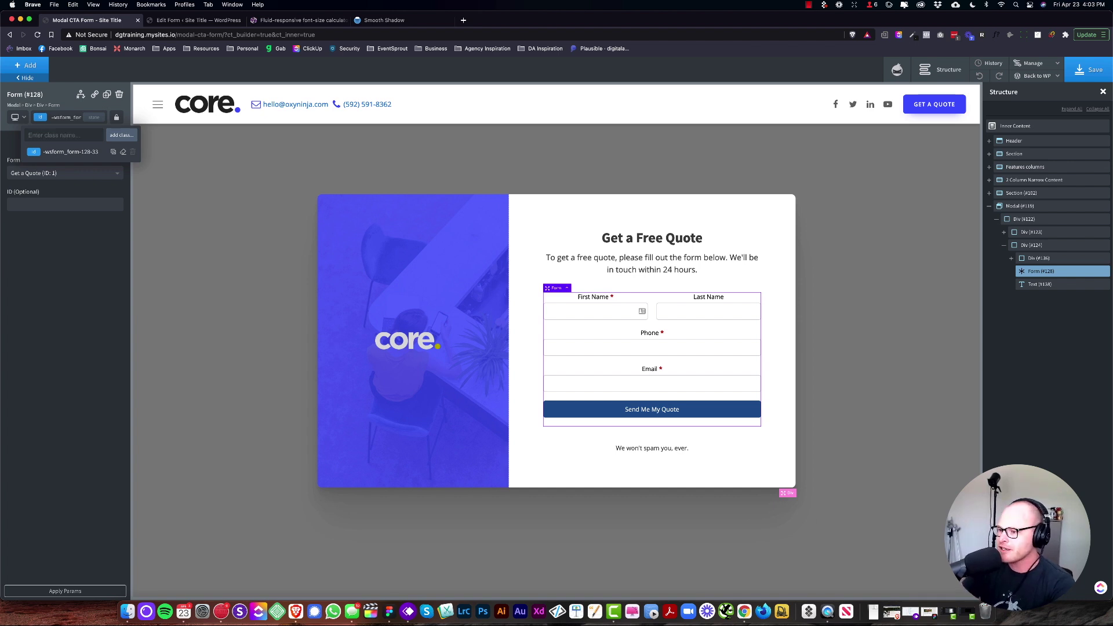
Set the quote form's text alignment to left and save the page
left_click(96, 139)
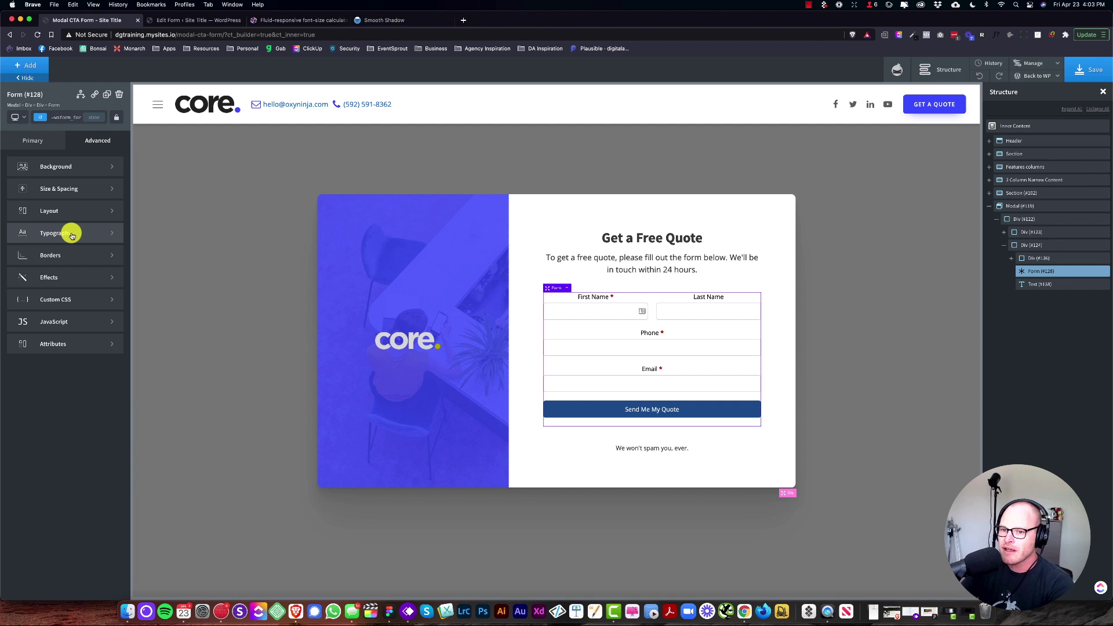
left_click(71, 234)
left_click(19, 289)
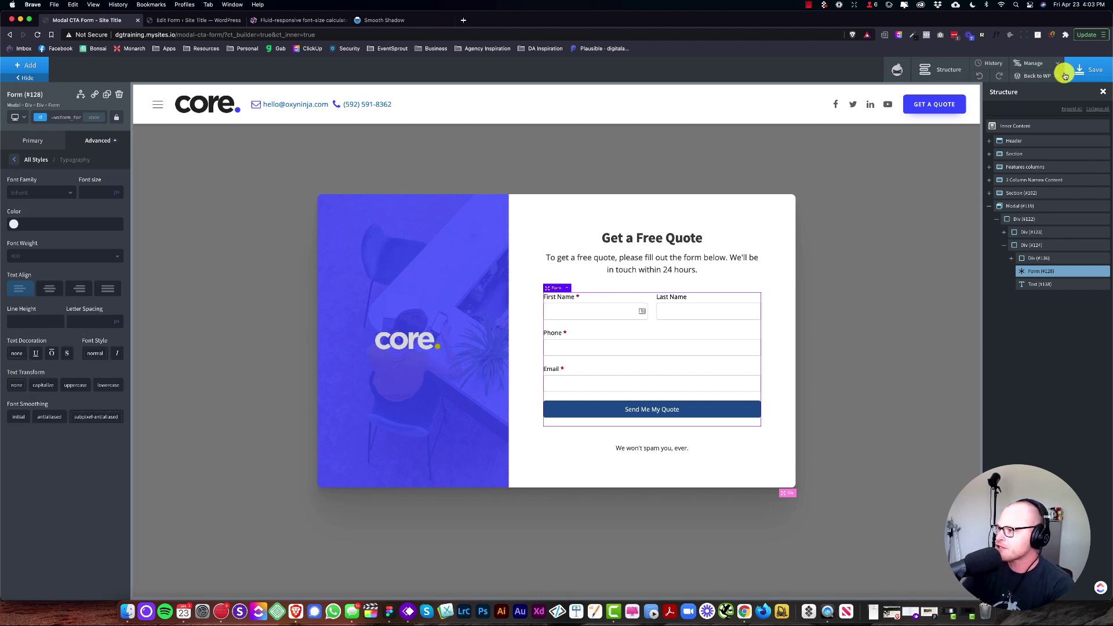
left_click(1085, 70)
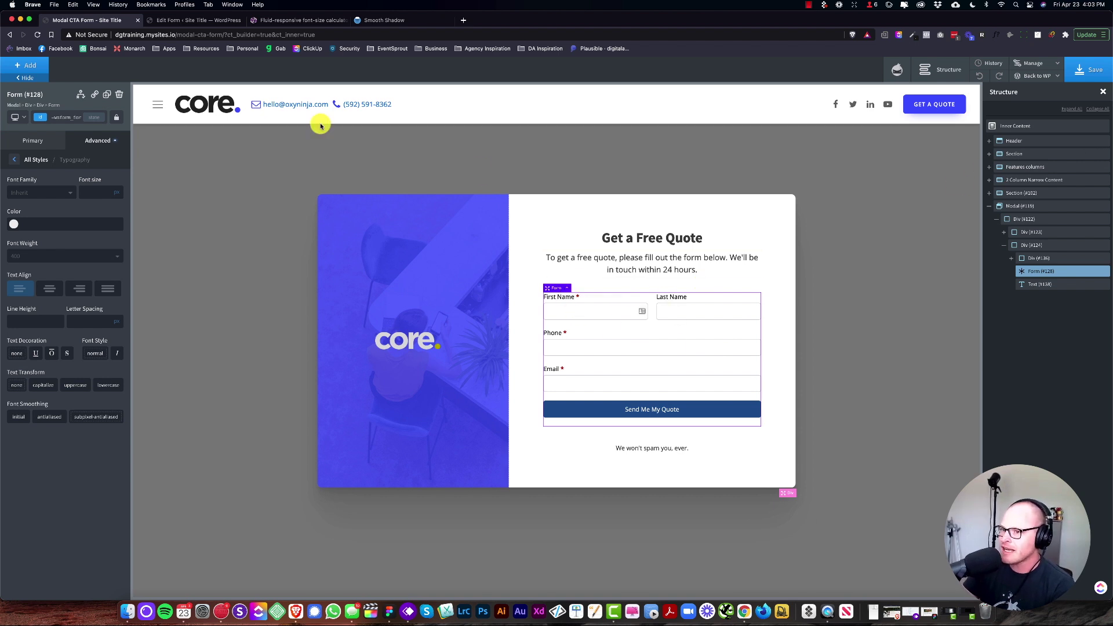
In the WS Form editor, hide the First Name field's label and set its placeholder to "First Name"
left_click(206, 20)
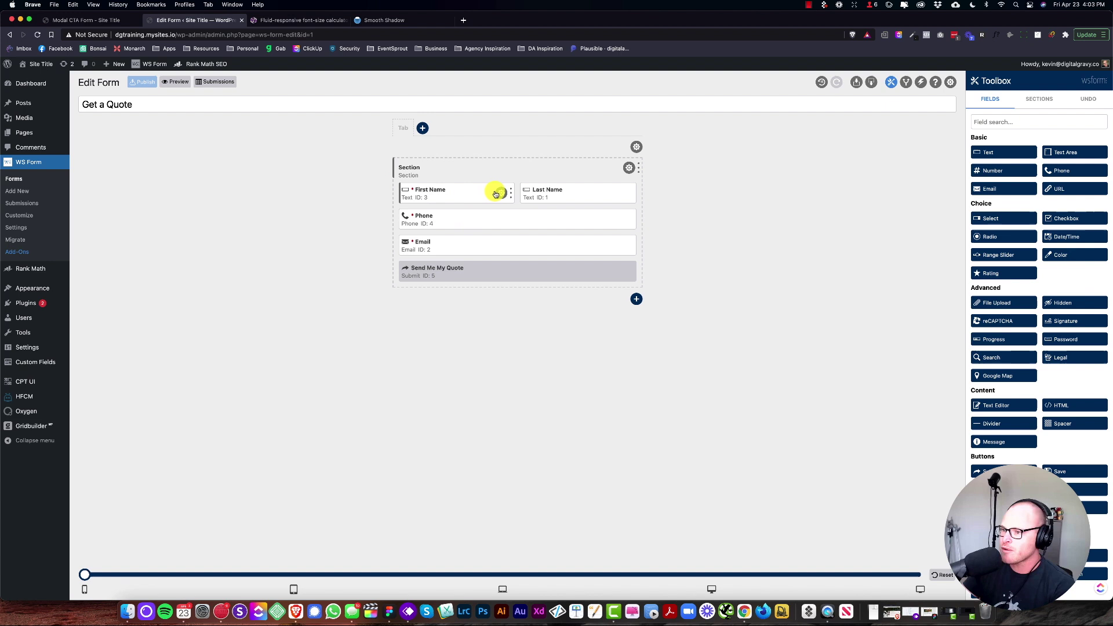
left_click(500, 193)
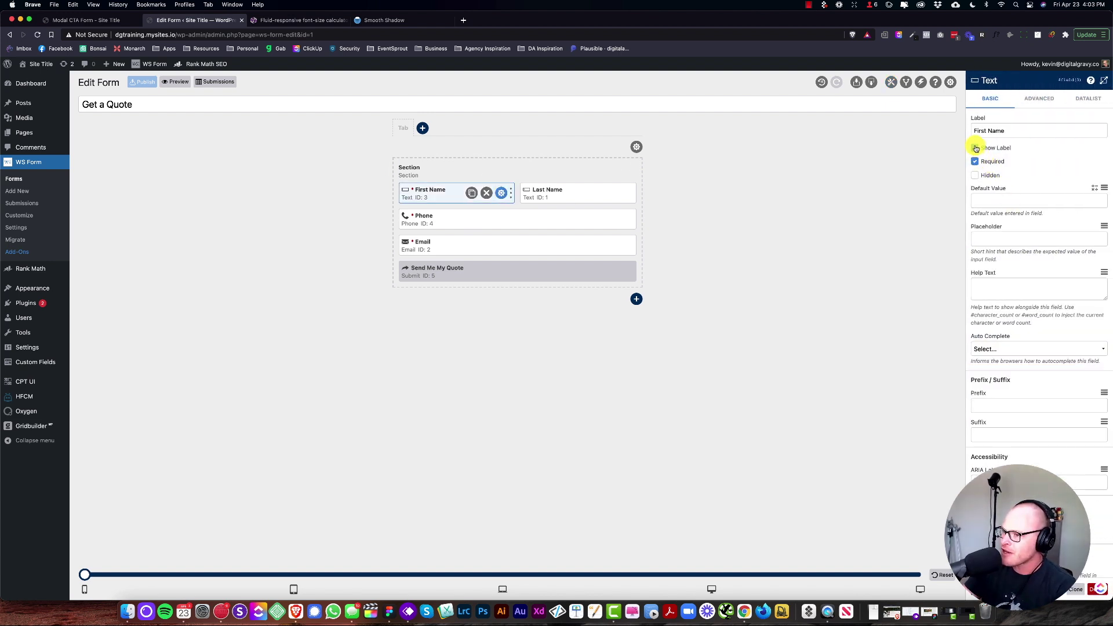
left_click(981, 235)
type("First Name")
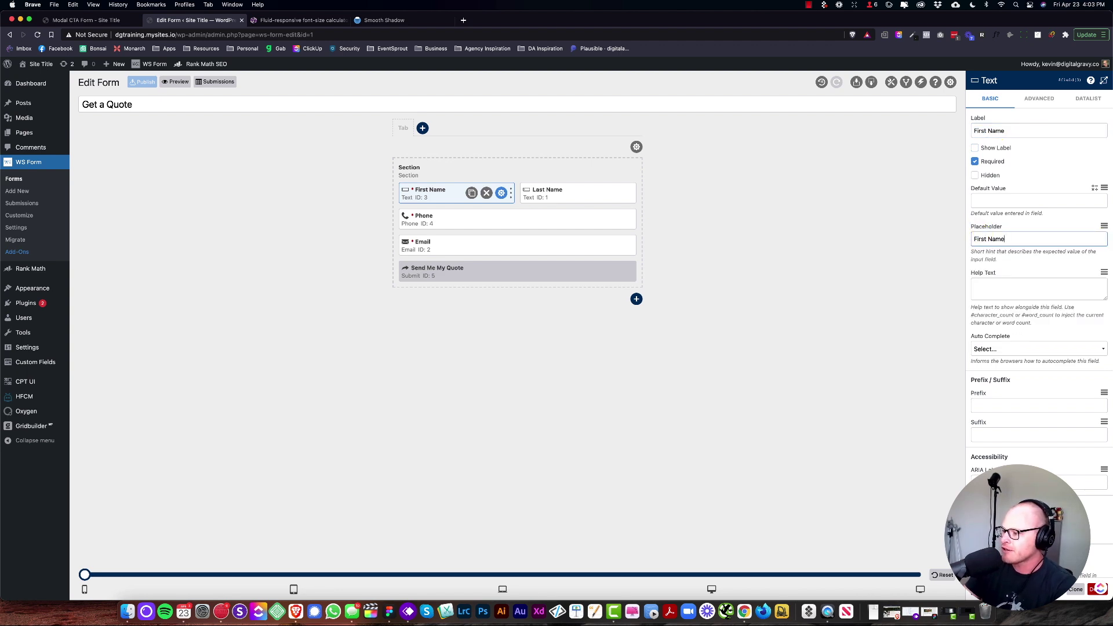
Hide the Last Name field's label and set its placeholder to "Last Name"
left_click(622, 193)
left_click(1009, 132)
key("super+a")
left_click(975, 148)
left_click(991, 203)
left_click(947, 260)
left_click(987, 237)
type("Last Name")
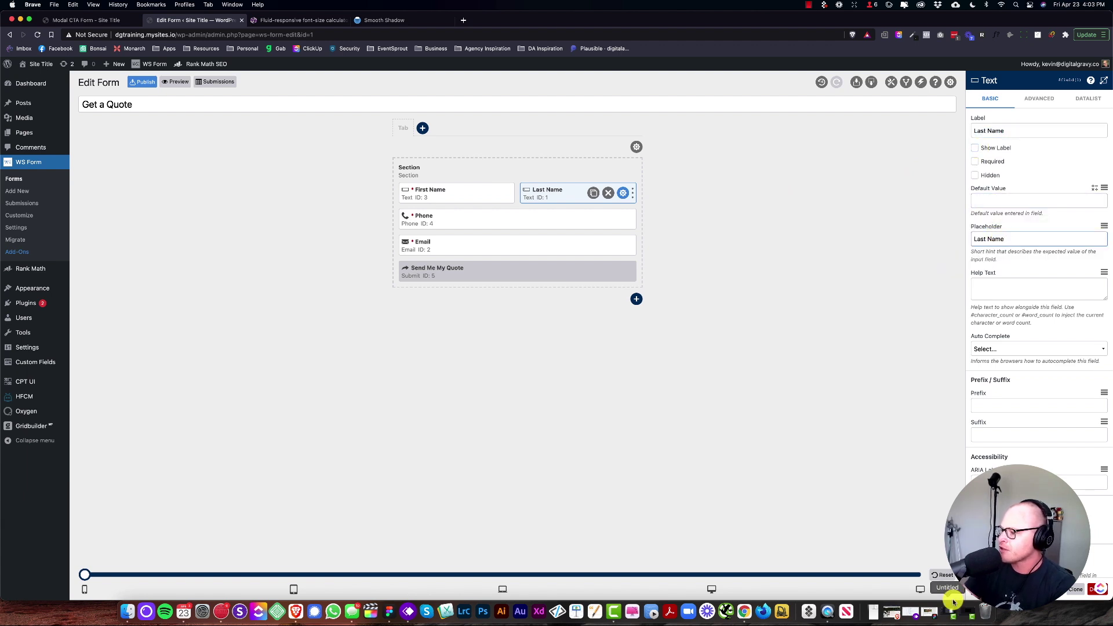
Hide the Phone field's label and set its placeholder to "Phone"
left_click(623, 219)
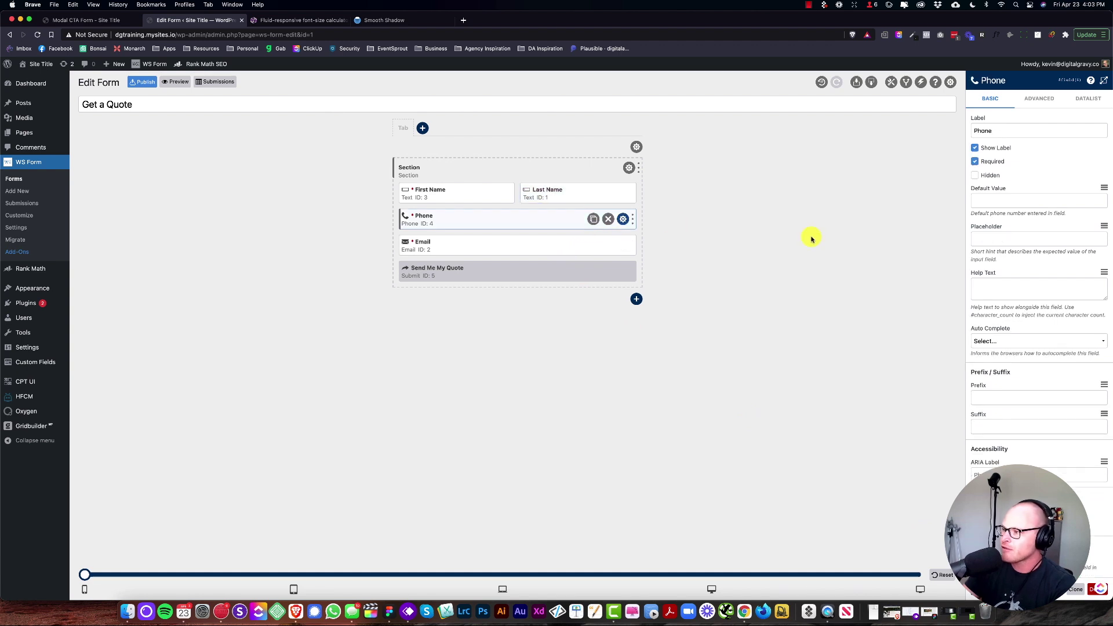
left_click(974, 148)
left_click(1008, 243)
type("Phone")
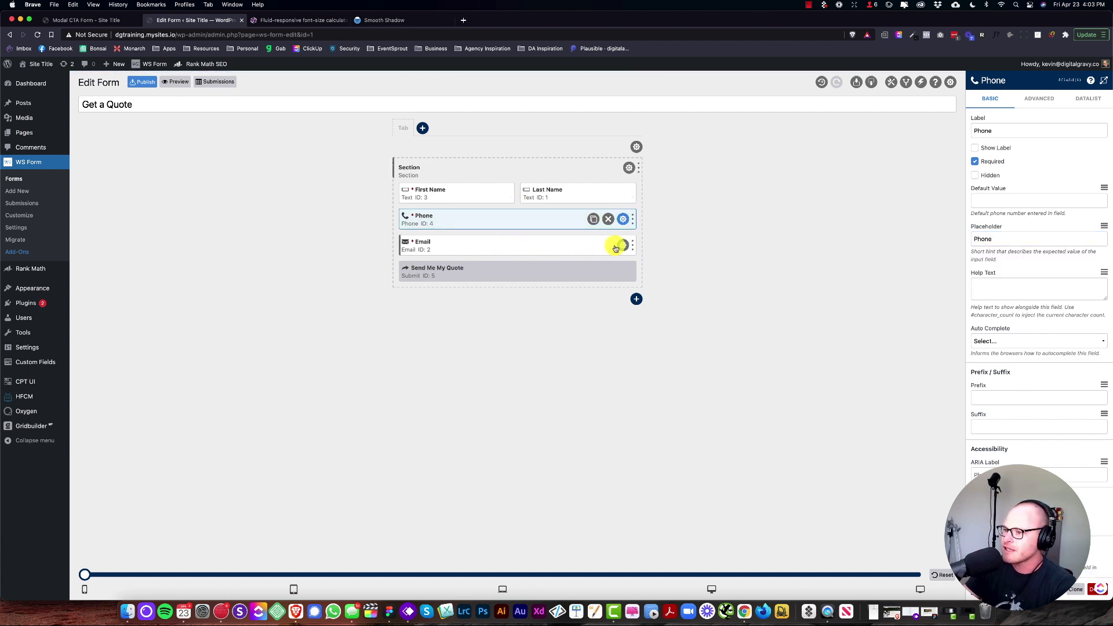
Hide the Email field's label and set its placeholder to "Email"
left_click(623, 245)
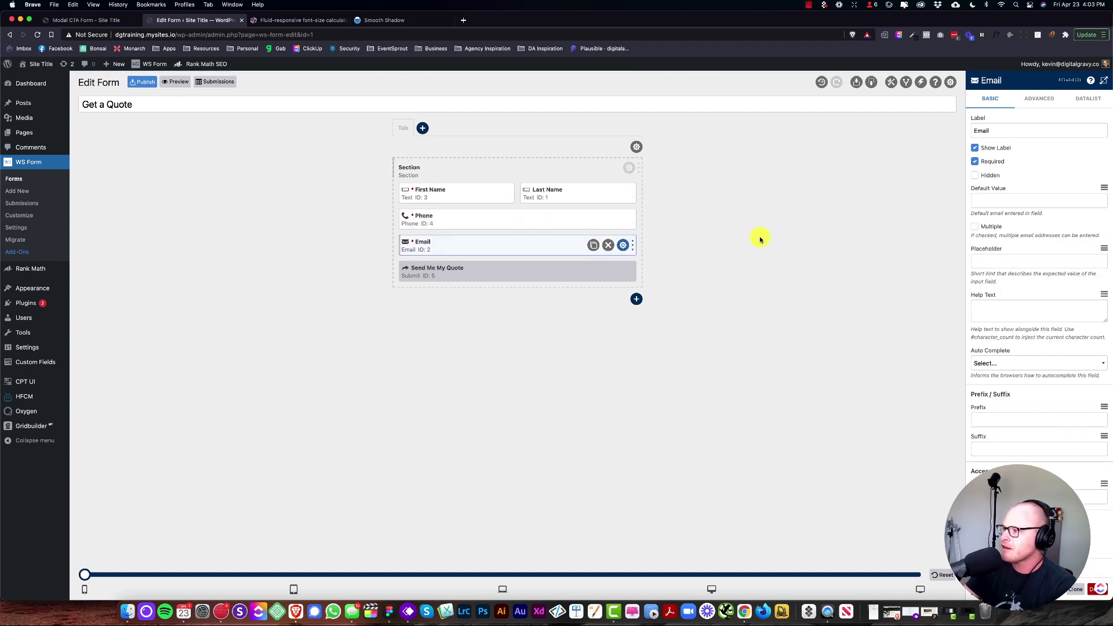
left_click(975, 148)
left_click(1008, 260)
type("Email")
key("Return")
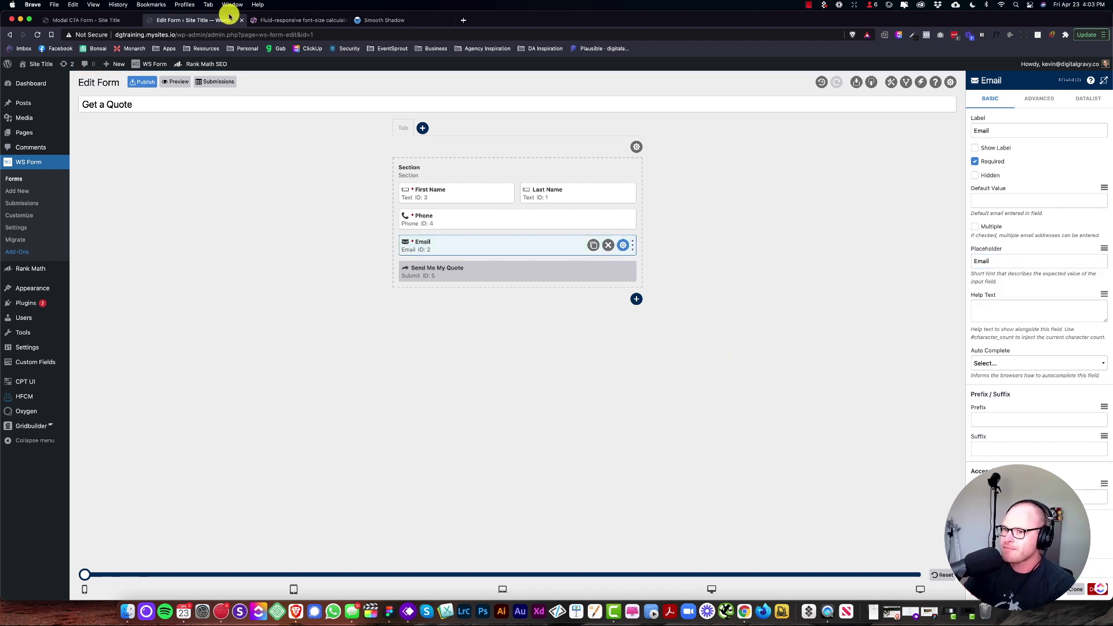
Open the page's front end in a new tab and check the modal opened by the hero's Get a Quote button
left_click(77, 19)
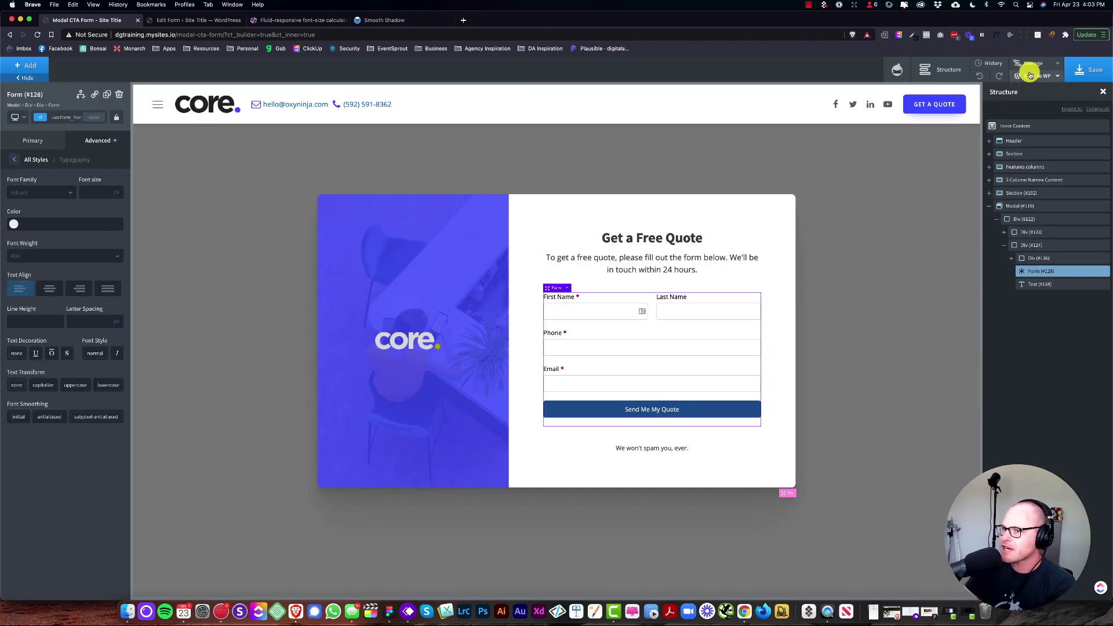
left_click(1030, 76)
left_click(1031, 102, "super")
left_click(280, 20)
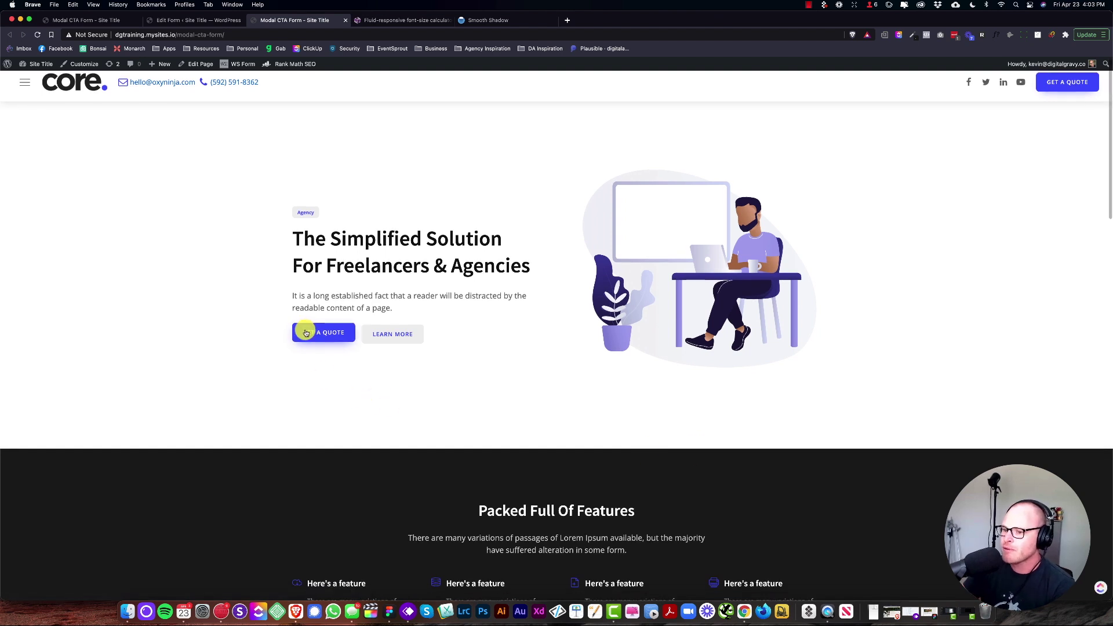
left_click(313, 338)
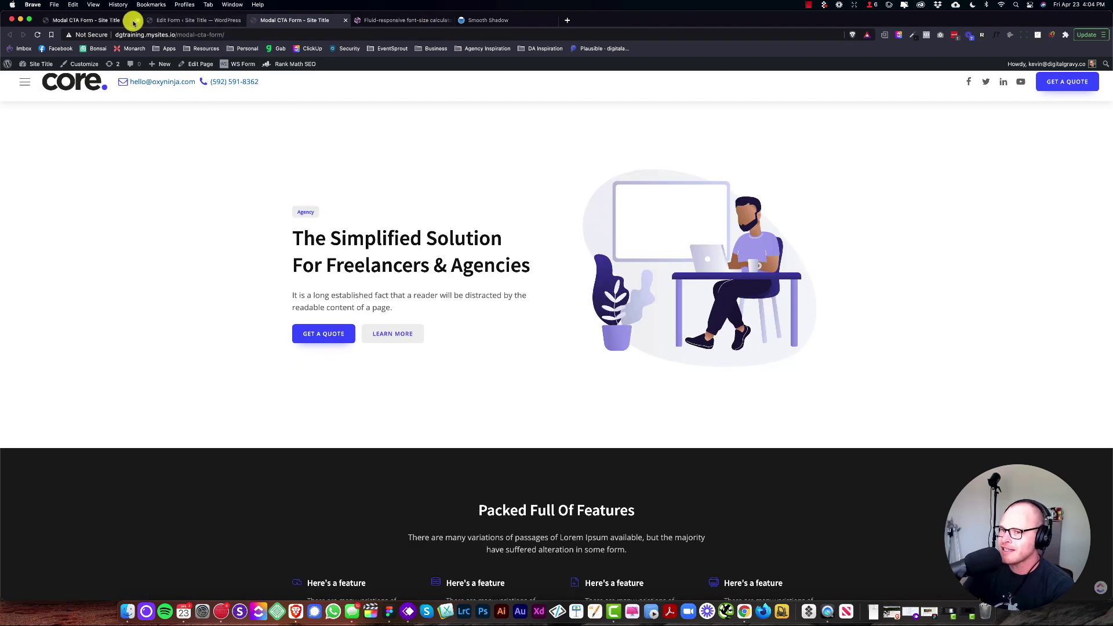
left_click(102, 20)
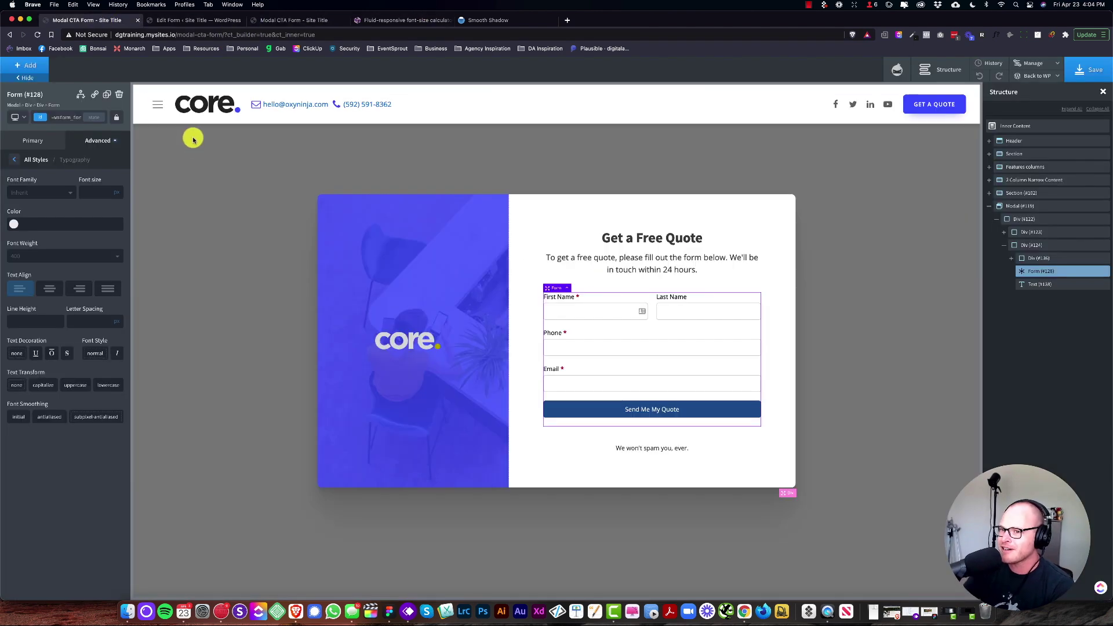
left_click(281, 21)
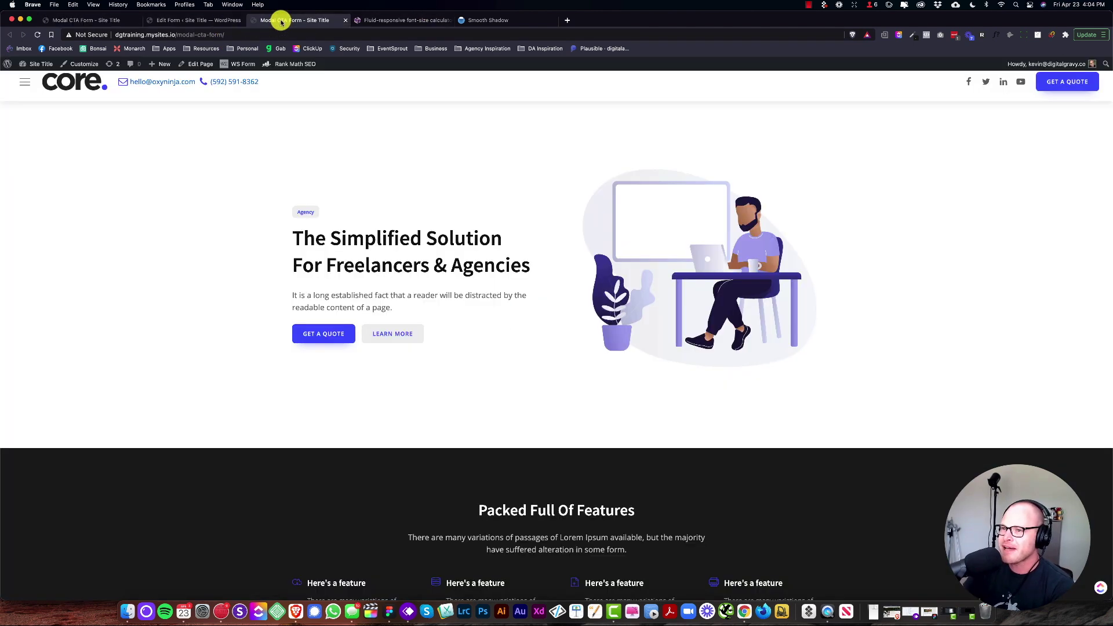
Publish the Get a Quote form, check its placeholders in the reloaded live page's quote modal, and return to the page builder
left_click(187, 22)
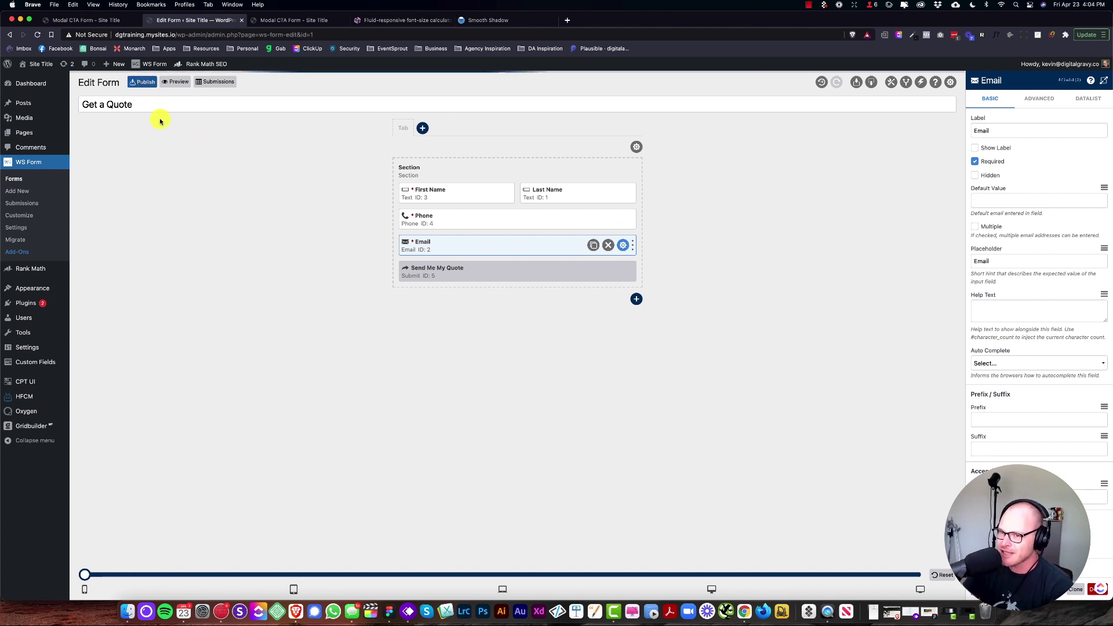
left_click(148, 81)
left_click(302, 20)
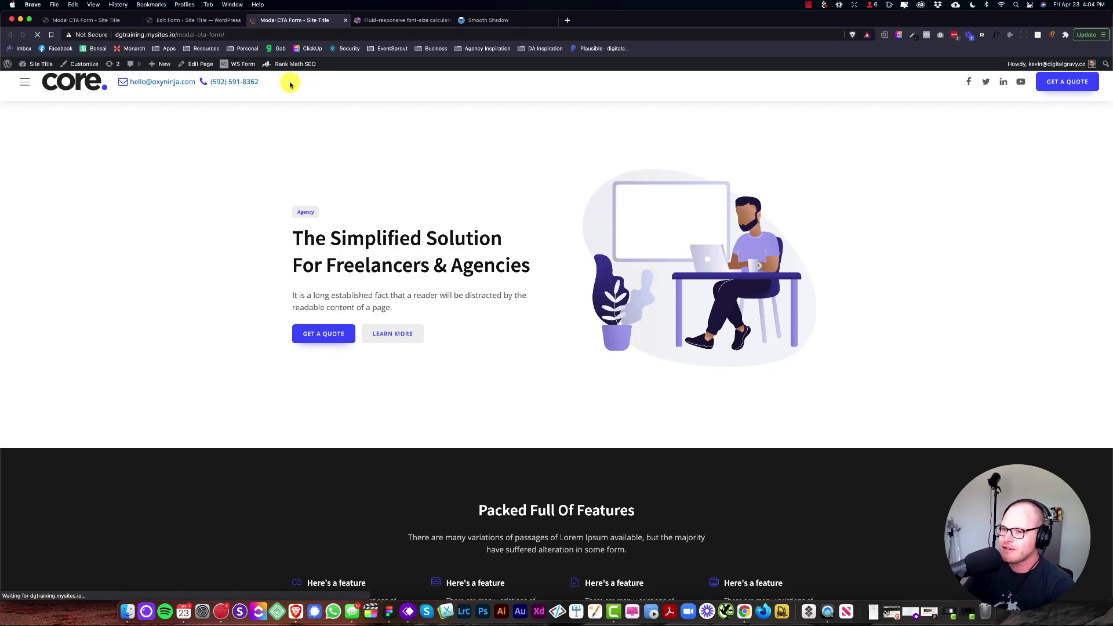
left_click(323, 330)
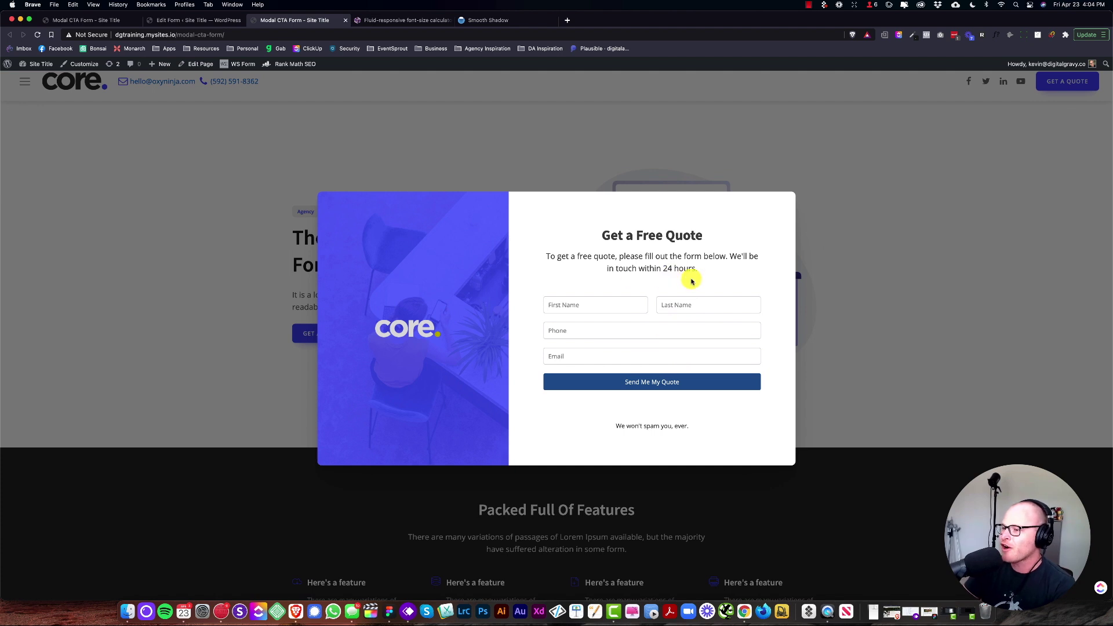
left_click(199, 21)
left_click(73, 20)
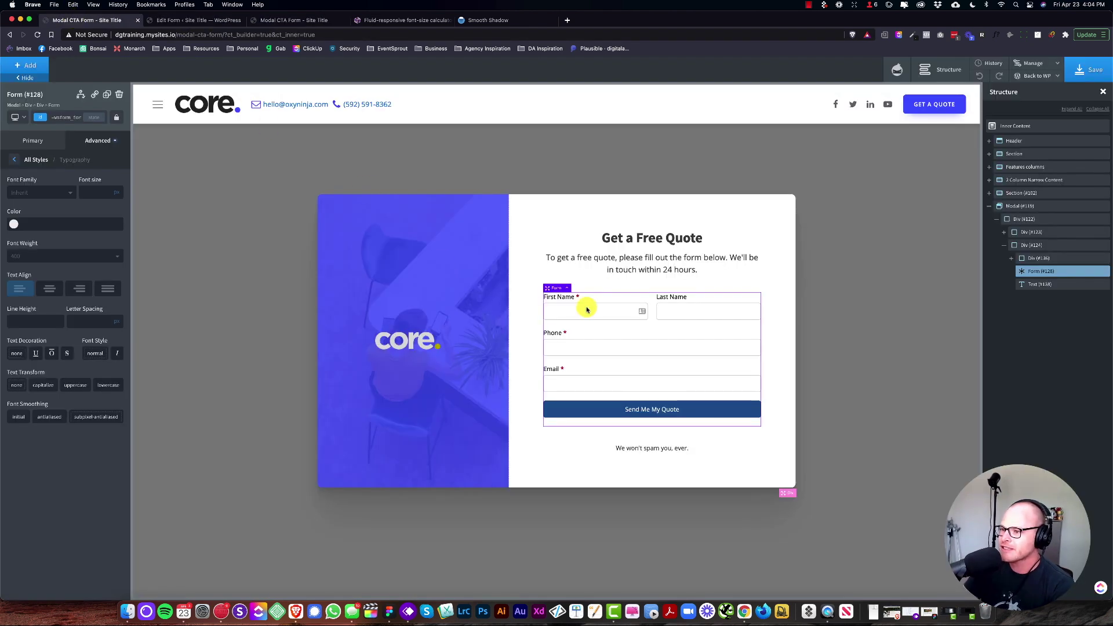
Replace the modal form column's spacing class with owl-spacing--m and save the page
left_click(534, 266)
left_click(76, 117)
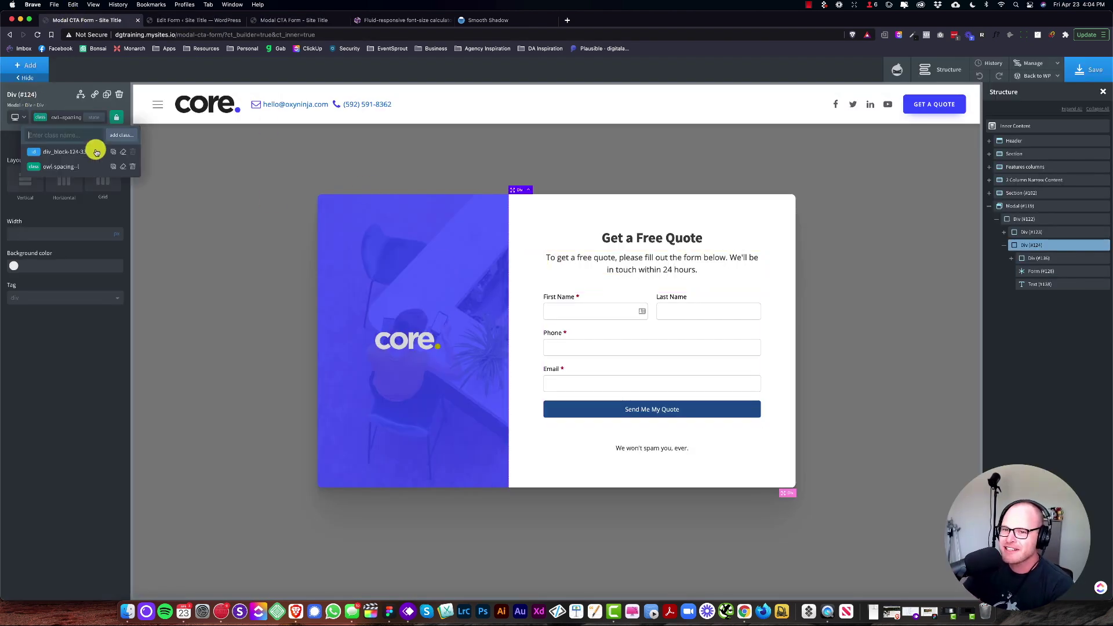
left_click(129, 166)
left_click(59, 118)
type("owl-sp")
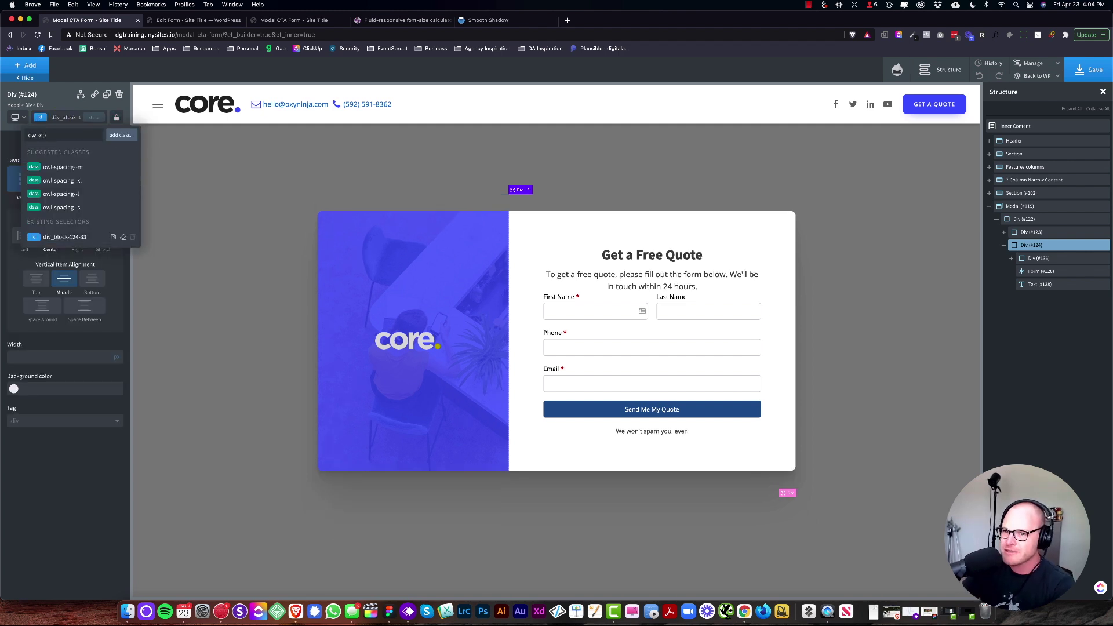
left_click(82, 167)
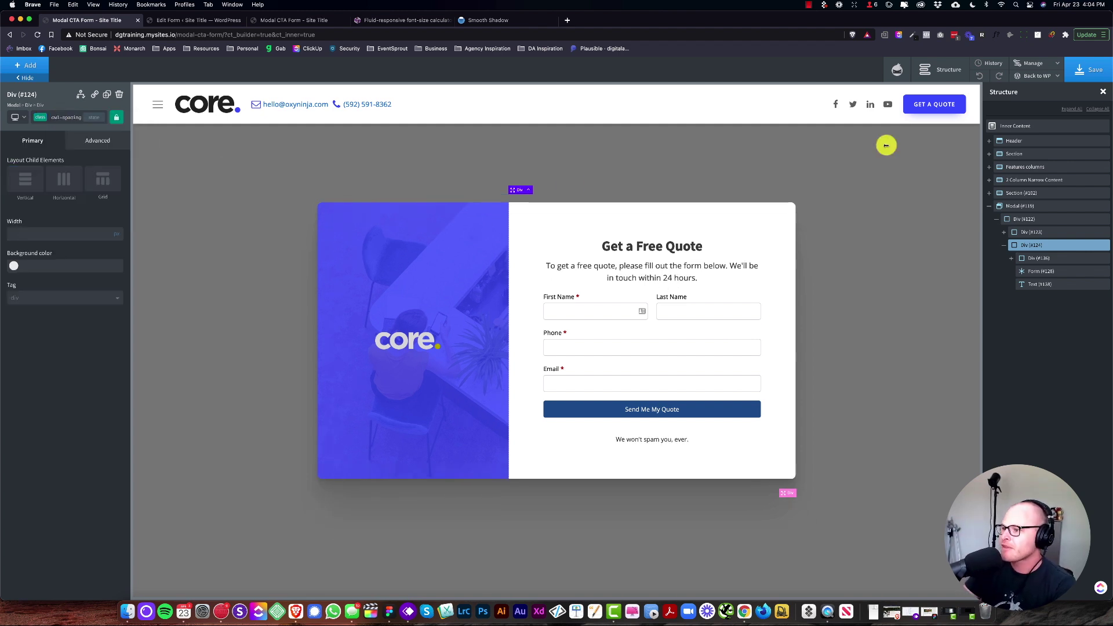
left_click(1093, 69)
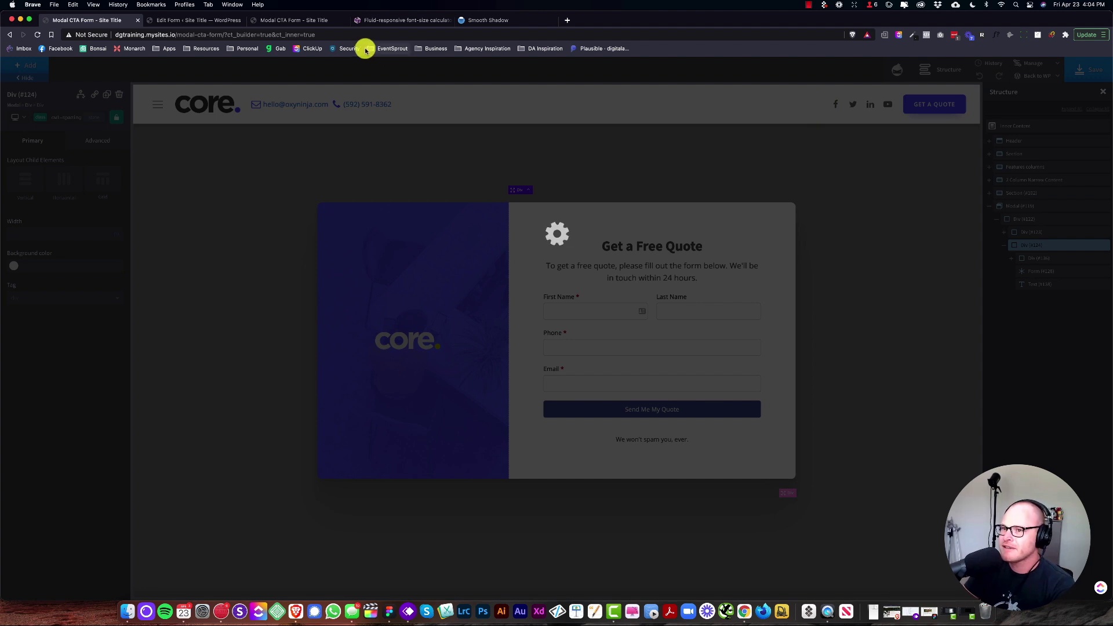
Reload the live page and check the tighter spacing in the modal opened by the hero's Get a Quote button
left_click(276, 22)
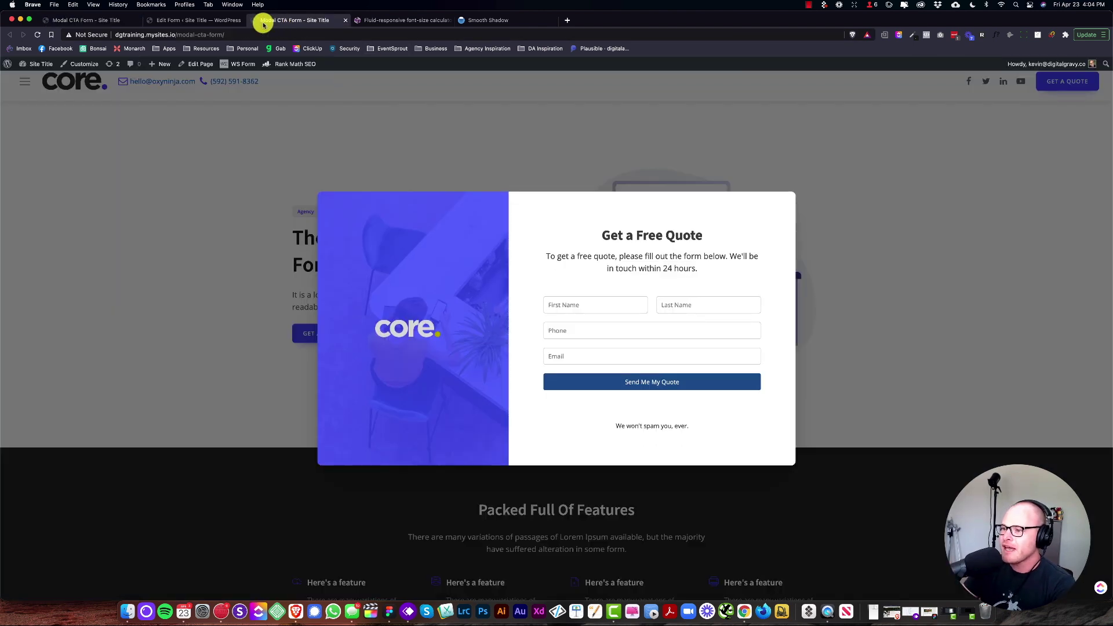
left_click(199, 21)
left_click(93, 19)
left_click(296, 21)
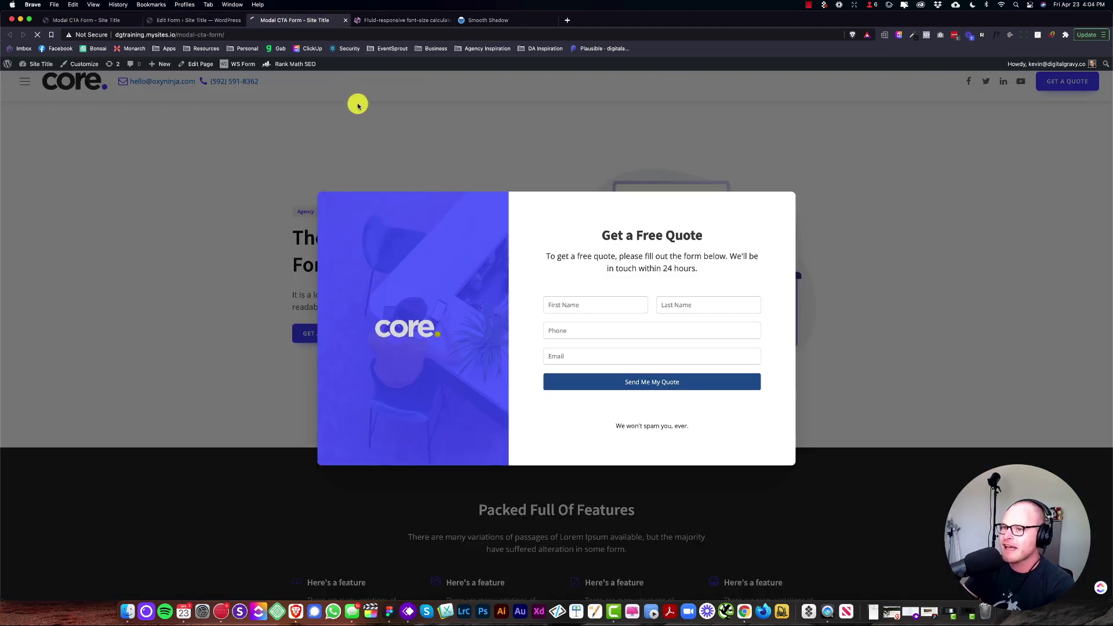
key("super+r")
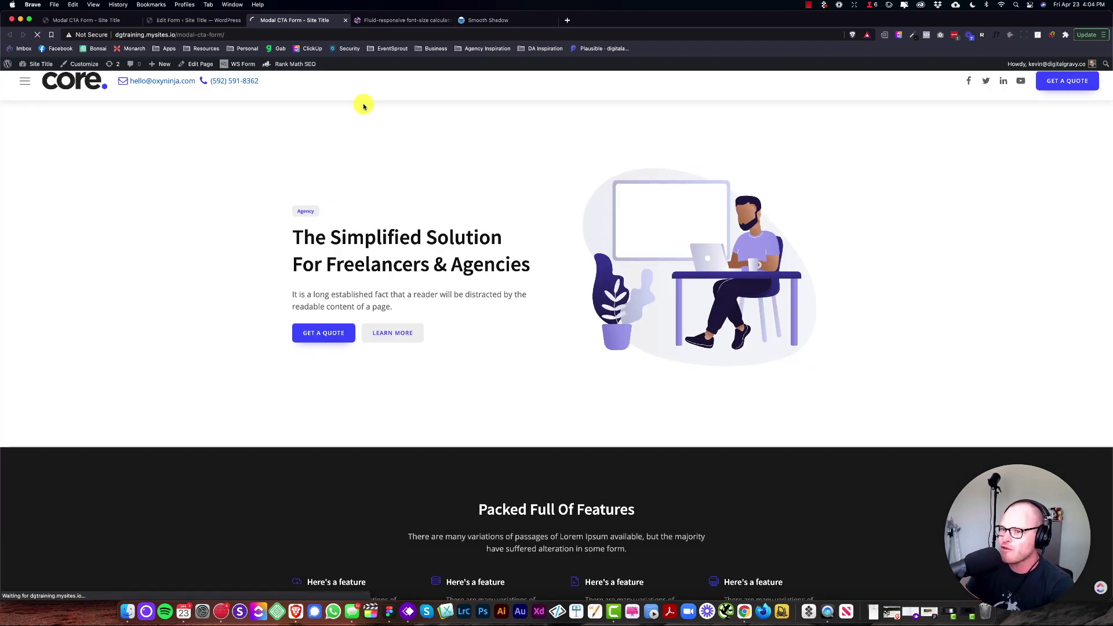
left_click(320, 332)
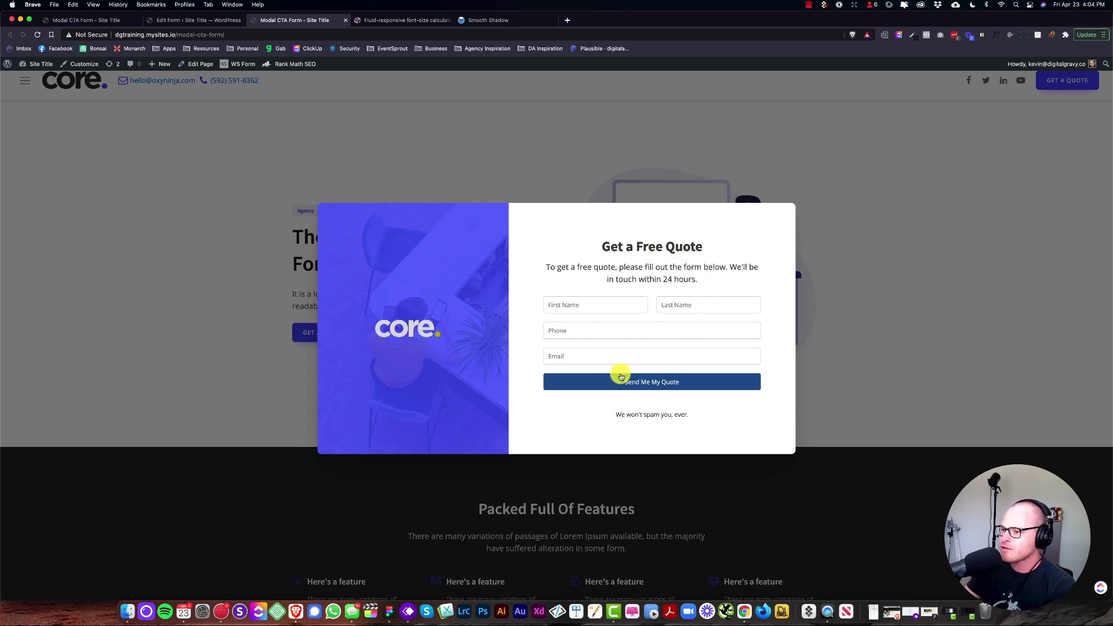
Set the regular font size to 16 in the WordPress Customizer's WS Form typography settings
left_click(81, 63)
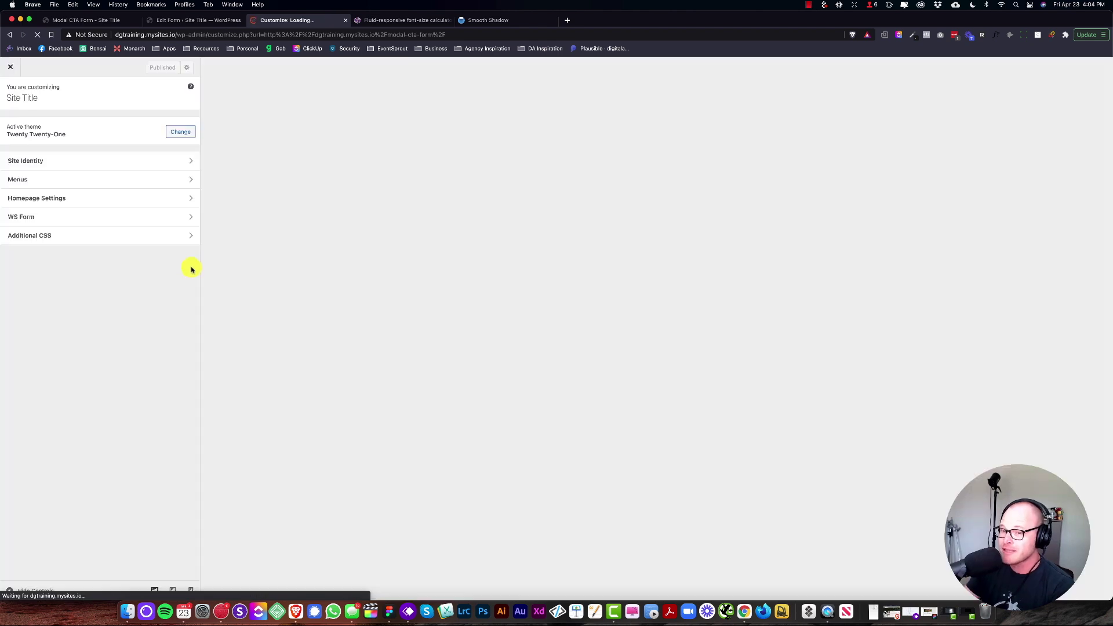
left_click(46, 222)
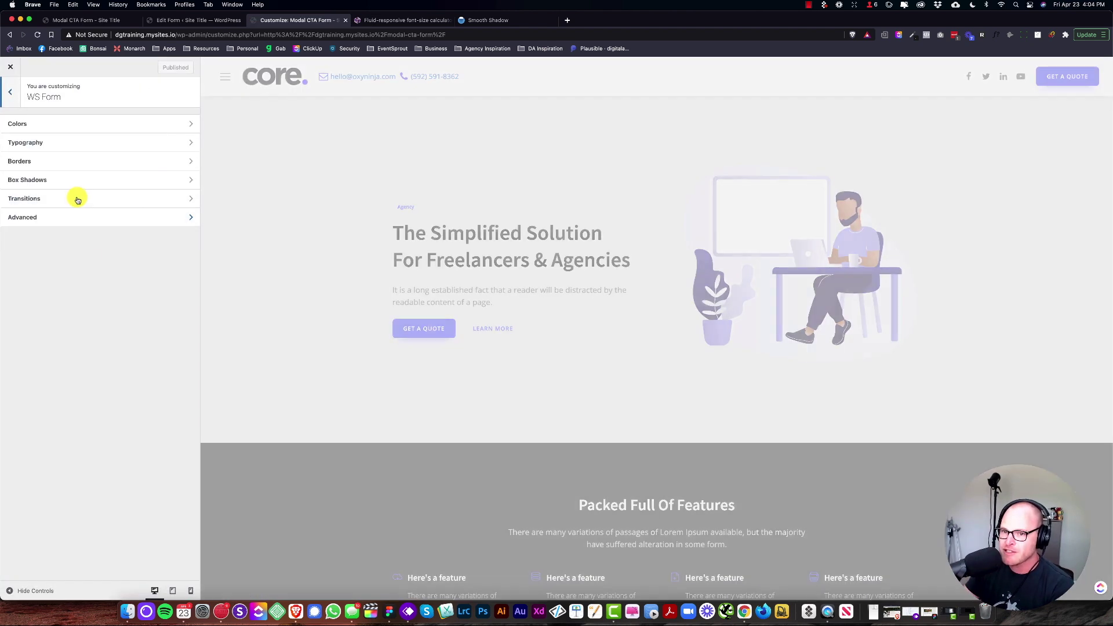
left_click(54, 140)
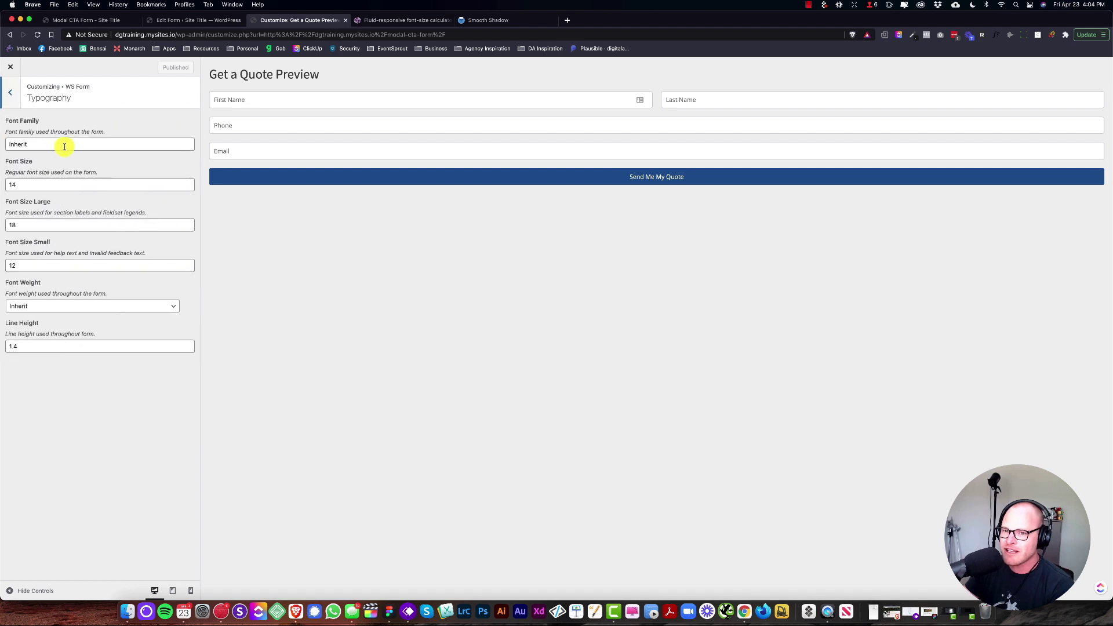
double_click(56, 185)
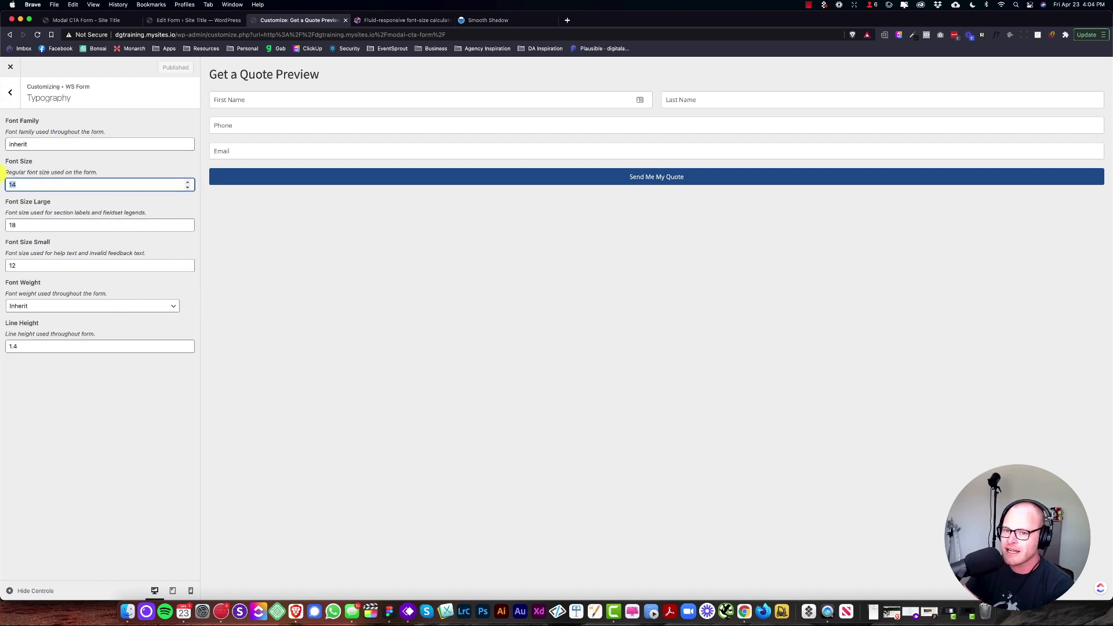
type("16")
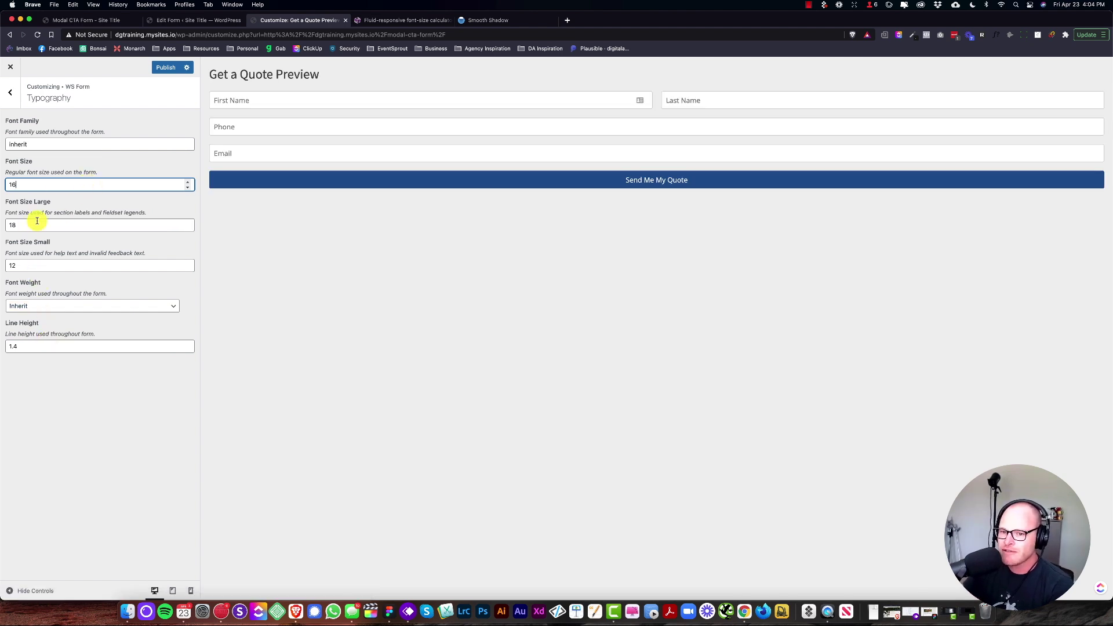
left_click(11, 94)
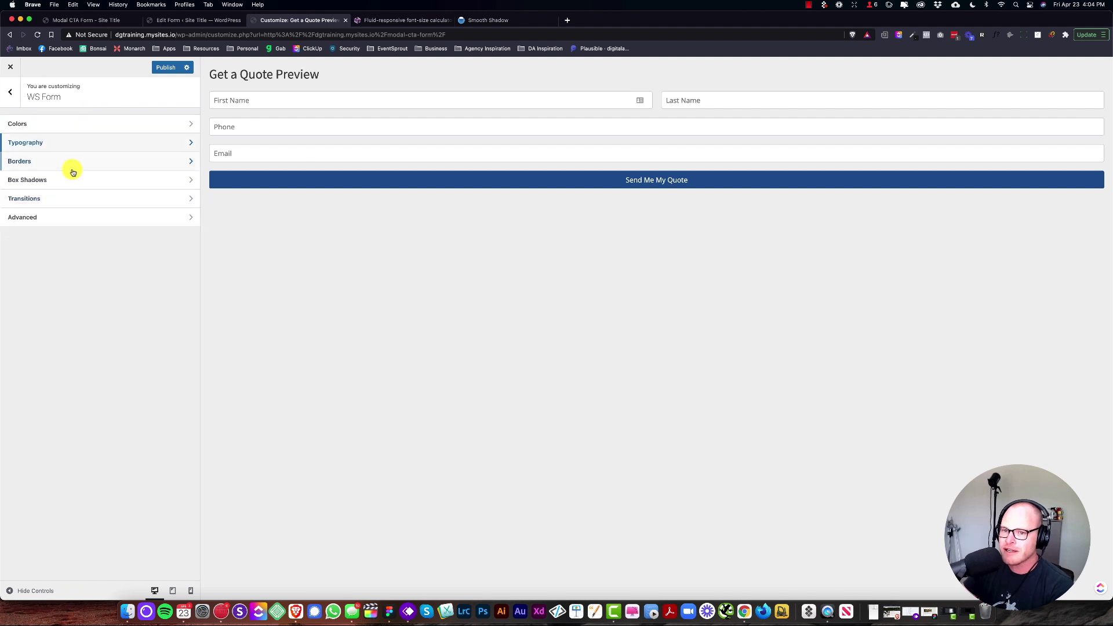
Change WS Form's Primary color to a brighter blue and publish the Customizer changes
left_click(66, 217)
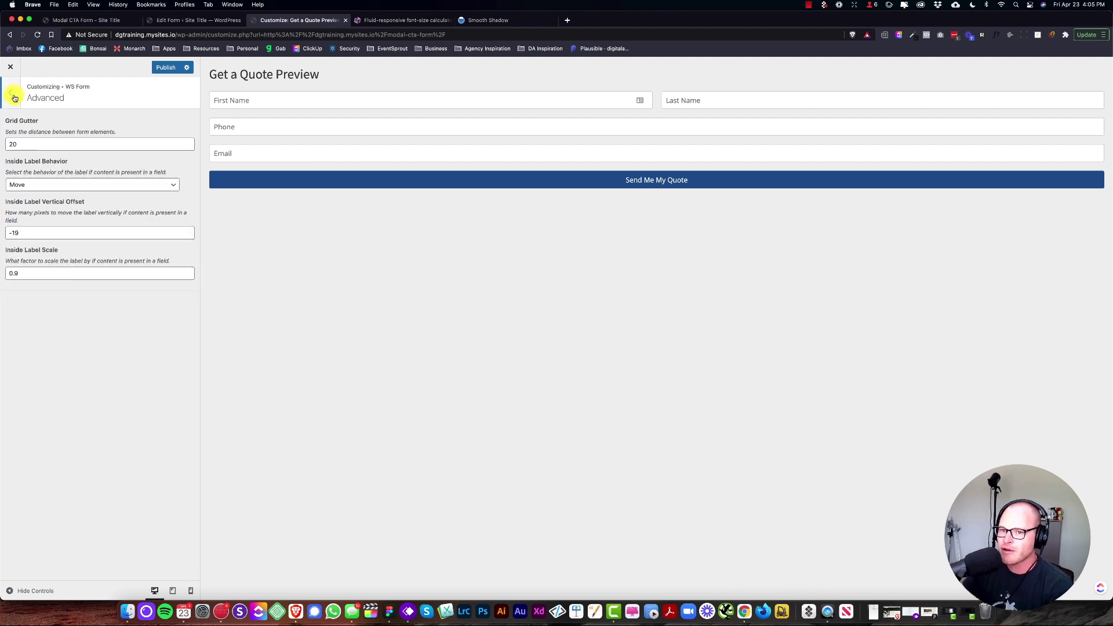
left_click(11, 92)
left_click(37, 124)
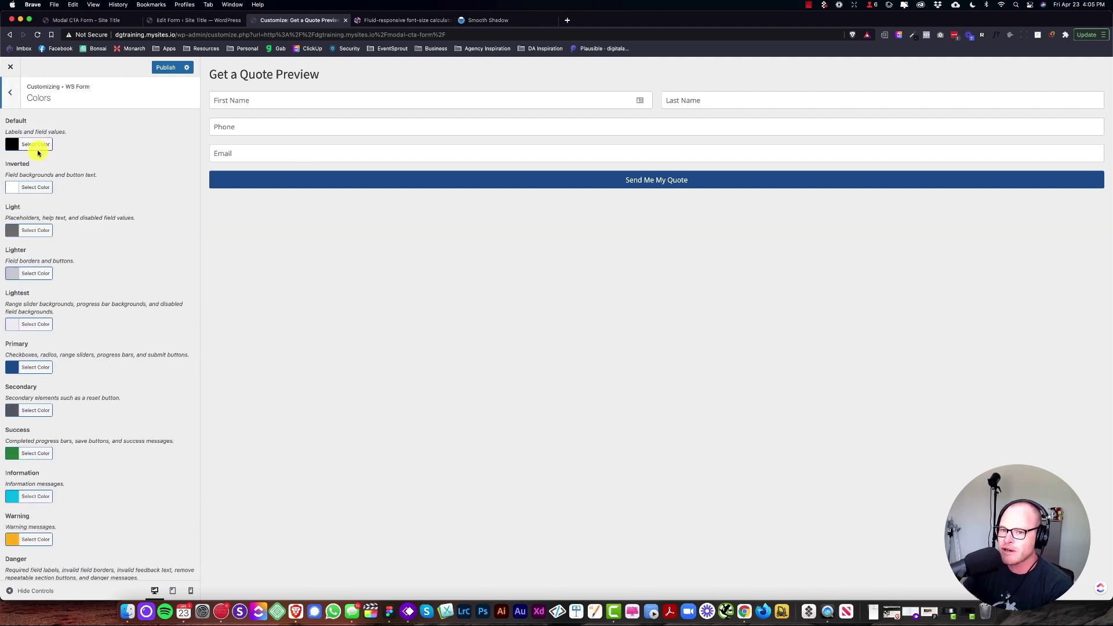
left_click(34, 366)
left_click(58, 396)
left_click(57, 394)
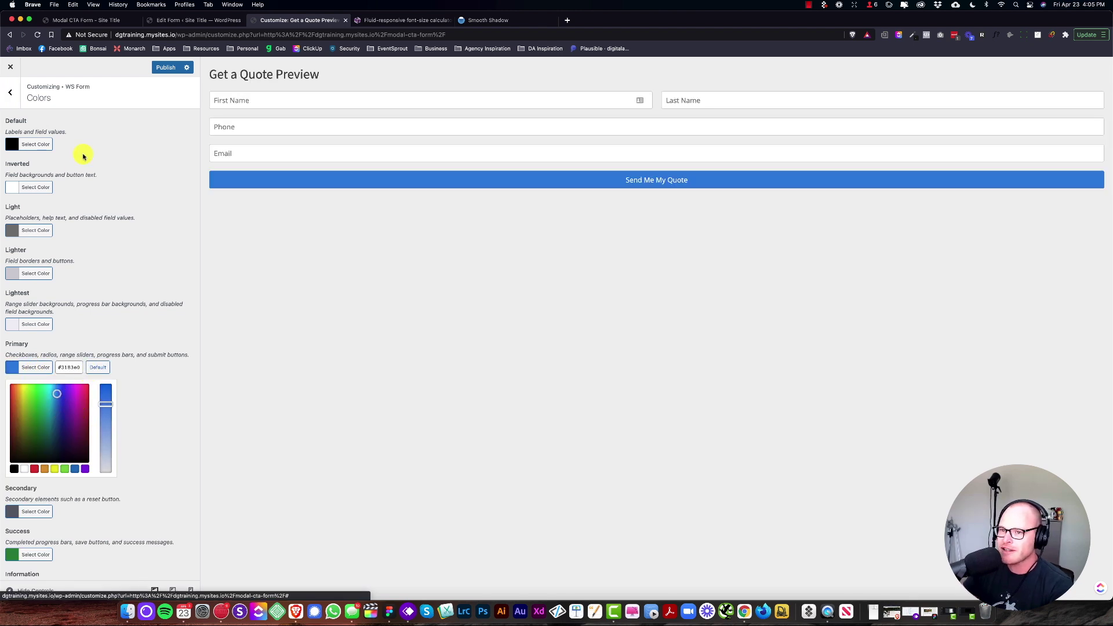
left_click(167, 69)
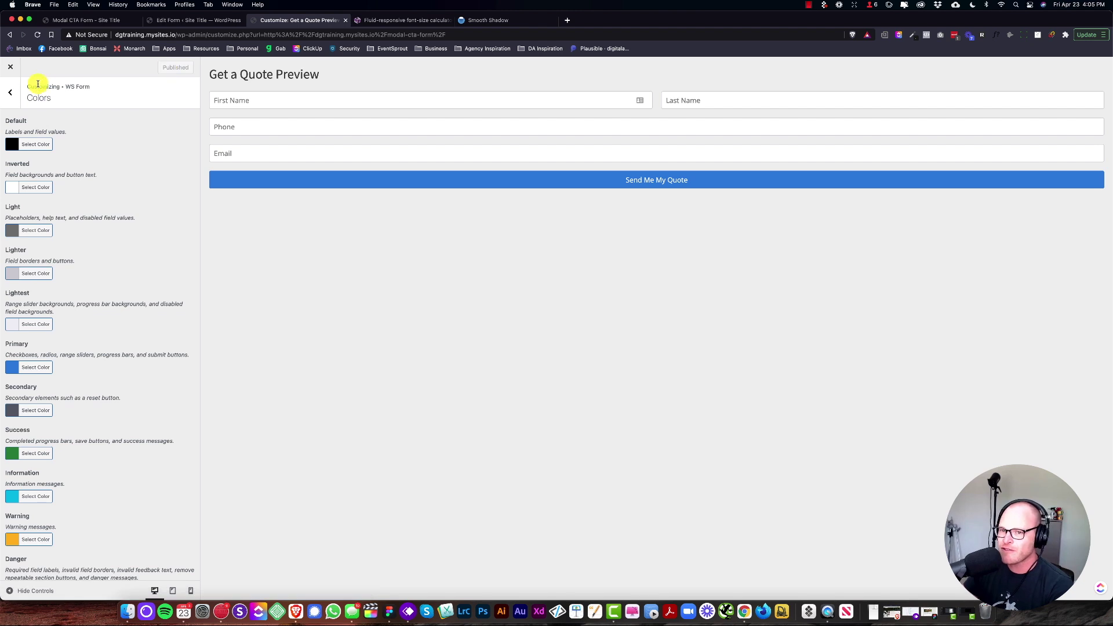
Set WS Form's Grid Gutter to 16 and publish the Customizer changes
left_click(11, 92)
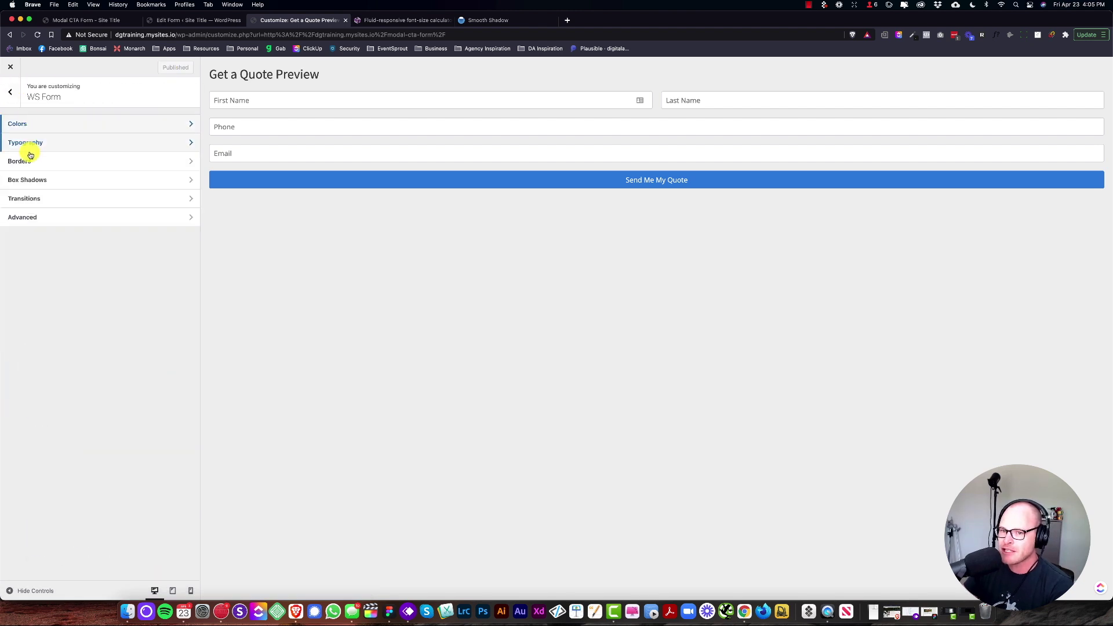
left_click(36, 217)
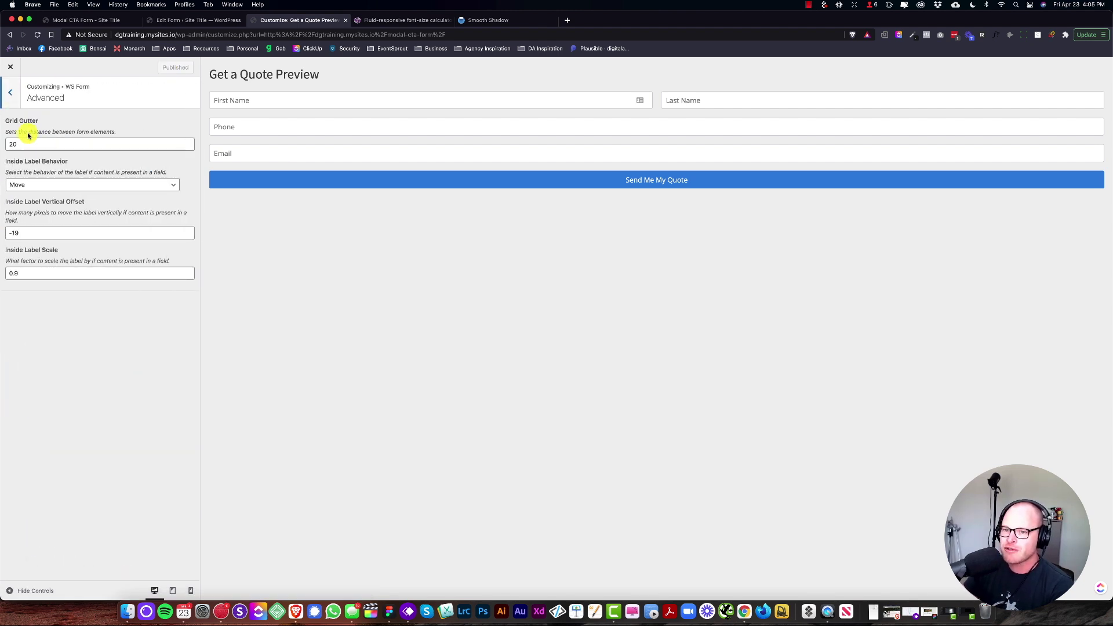
left_click(46, 144)
type("16")
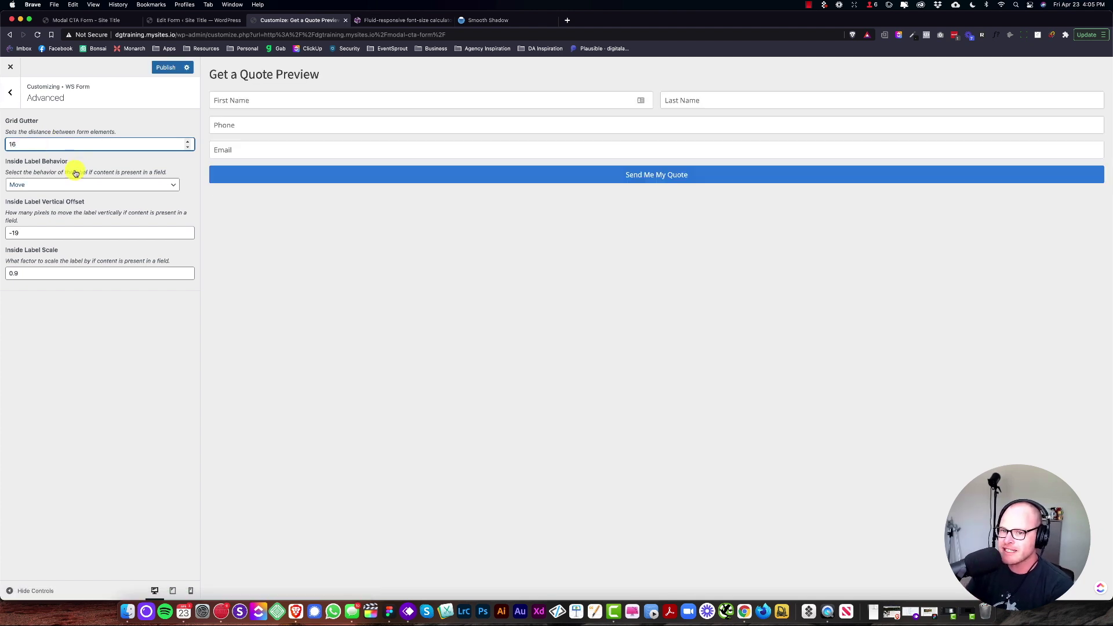
left_click(10, 92)
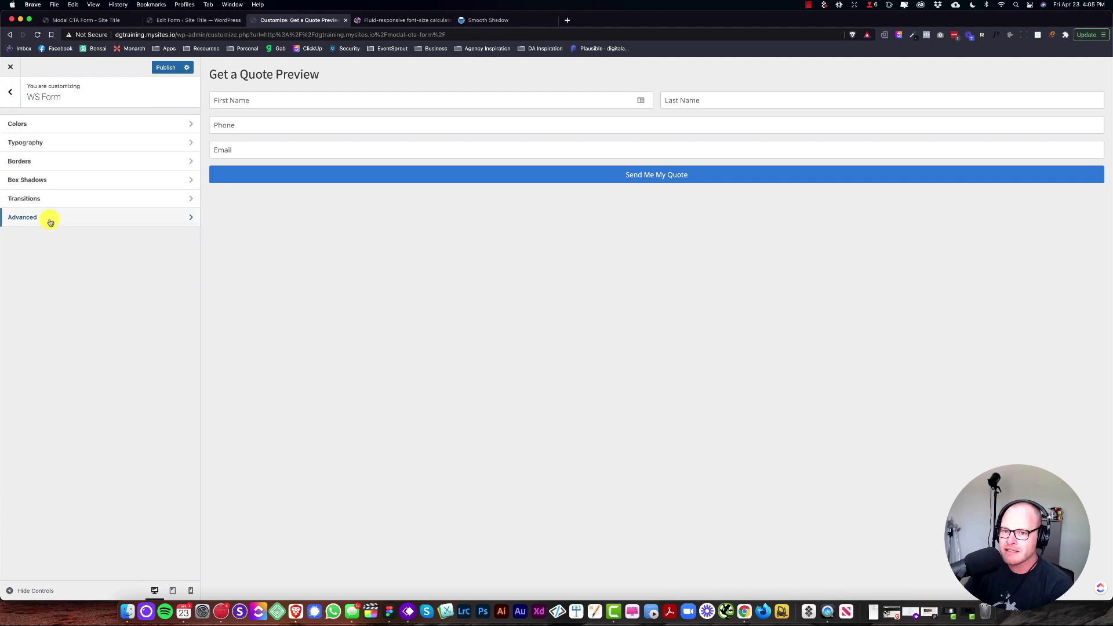
left_click(46, 143)
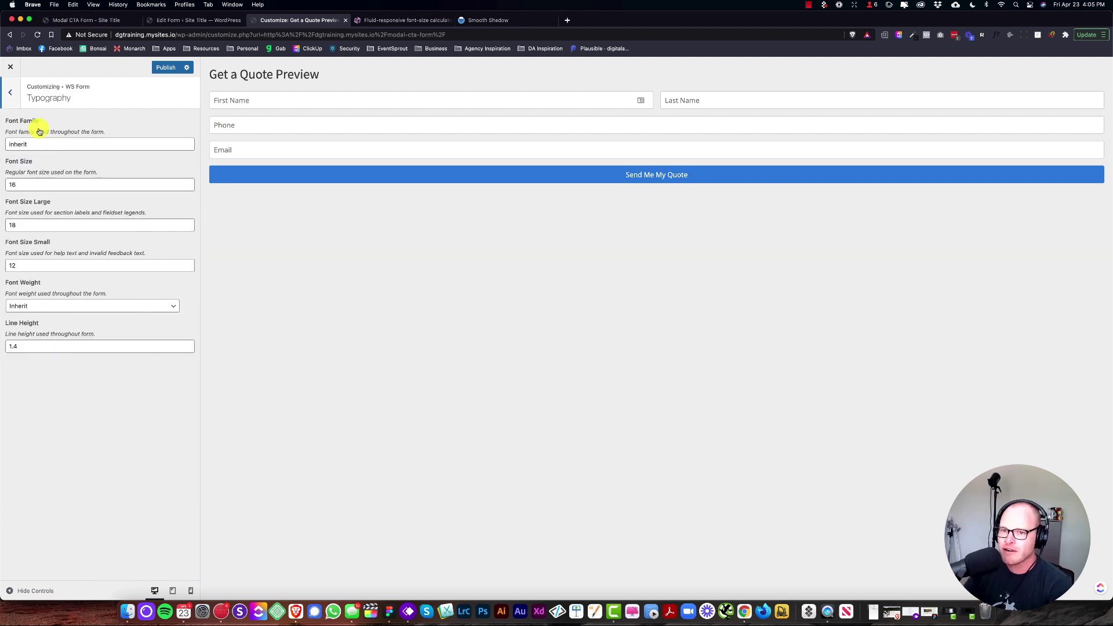
left_click(14, 100)
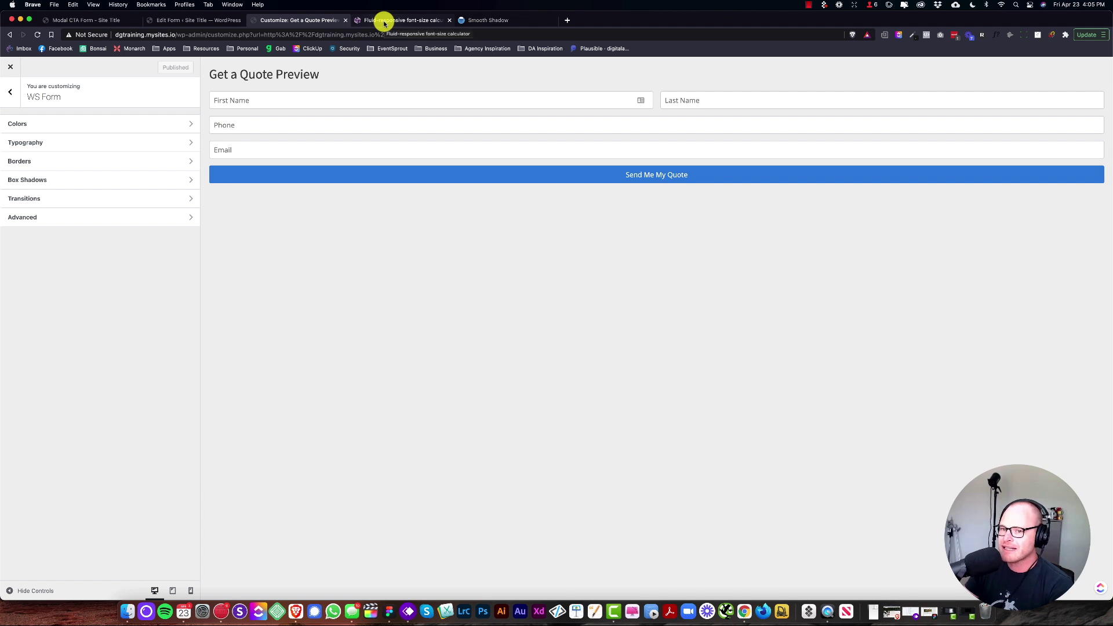
Open the page's front end in a new tab from the builder and check the quote modal at desktop and mobile widths
left_click(385, 23)
left_click(229, 20)
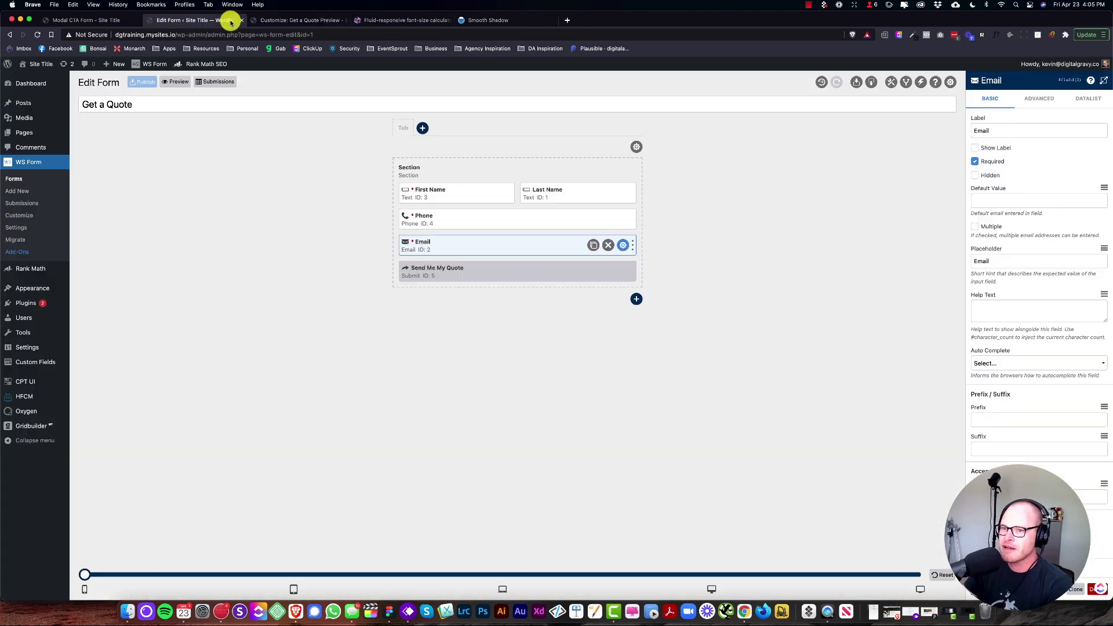
left_click(101, 20)
mouse_move(1037, 76)
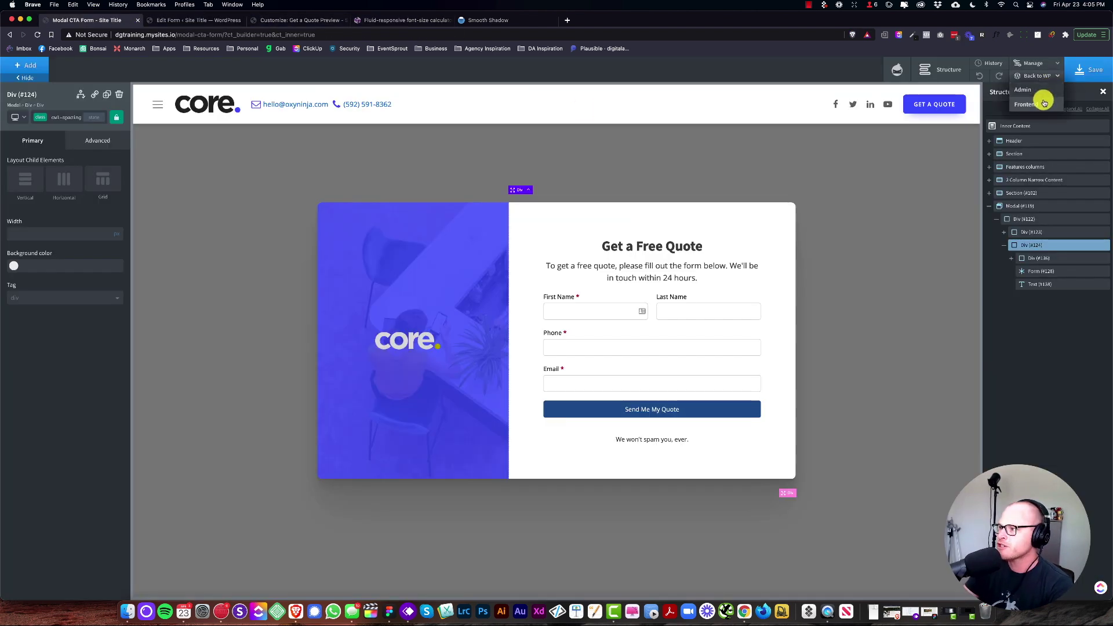
left_click(1043, 103)
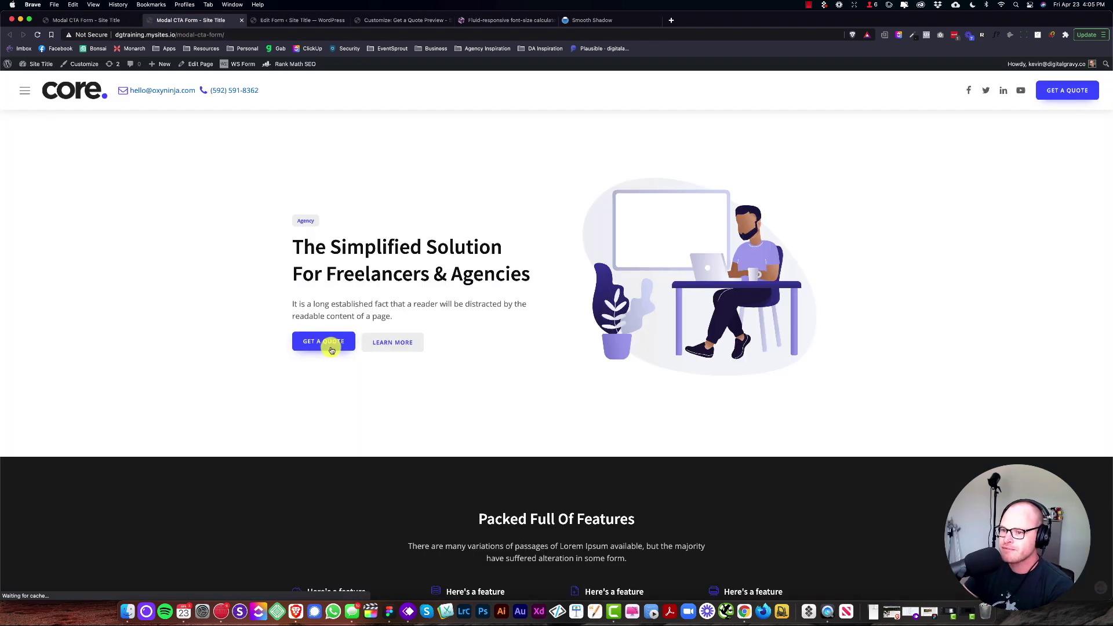
left_click(330, 348)
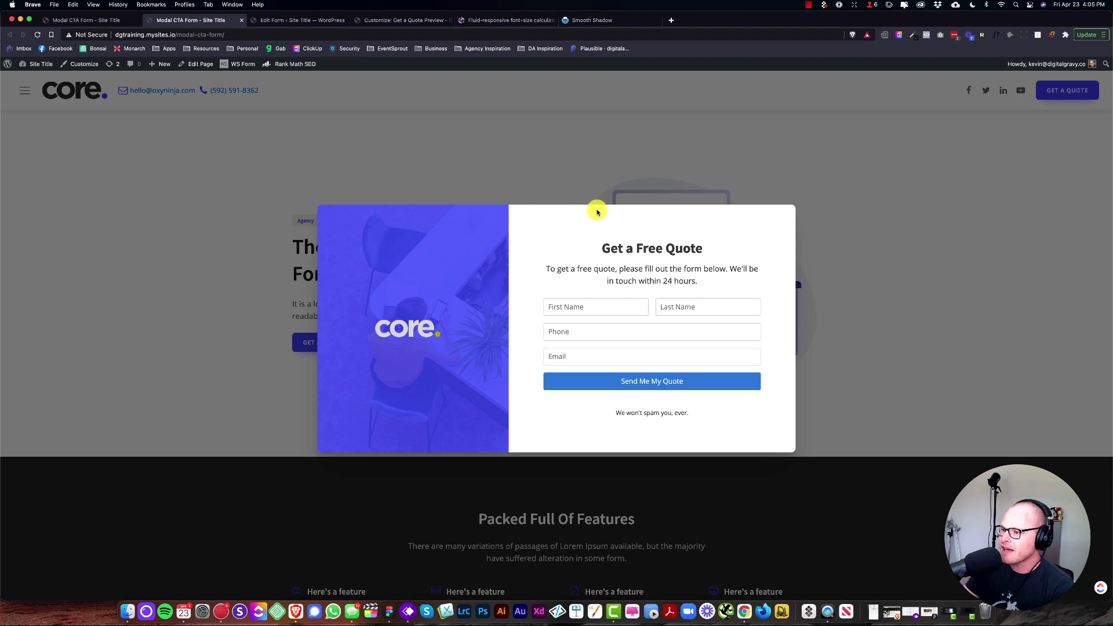
left_click_drag(1107, 210, 284, 231)
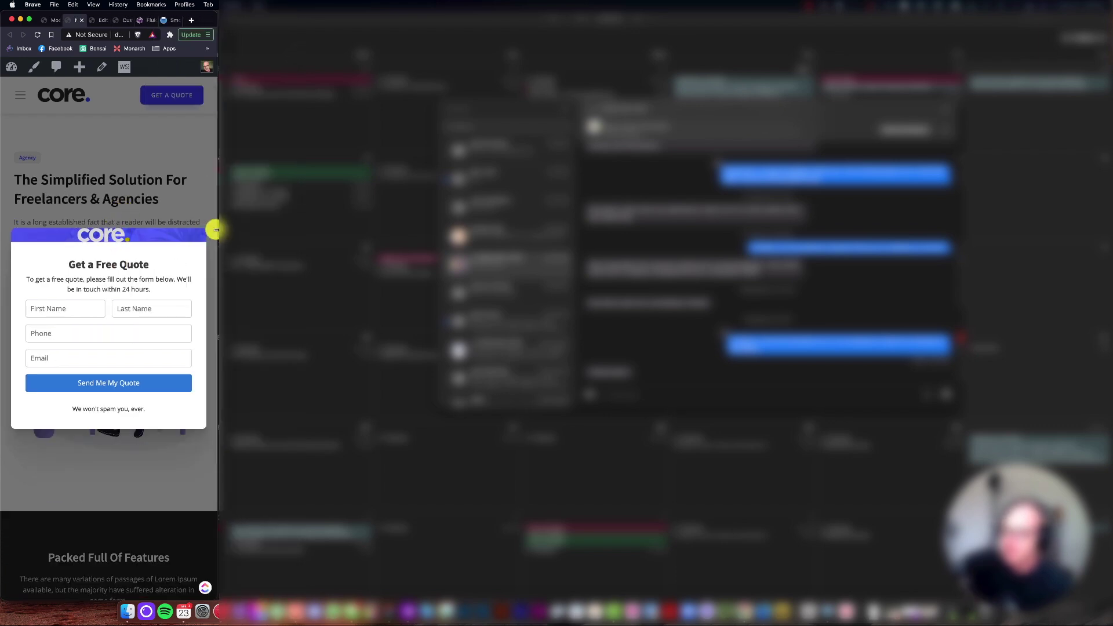
left_click_drag(218, 232, 1020, 291)
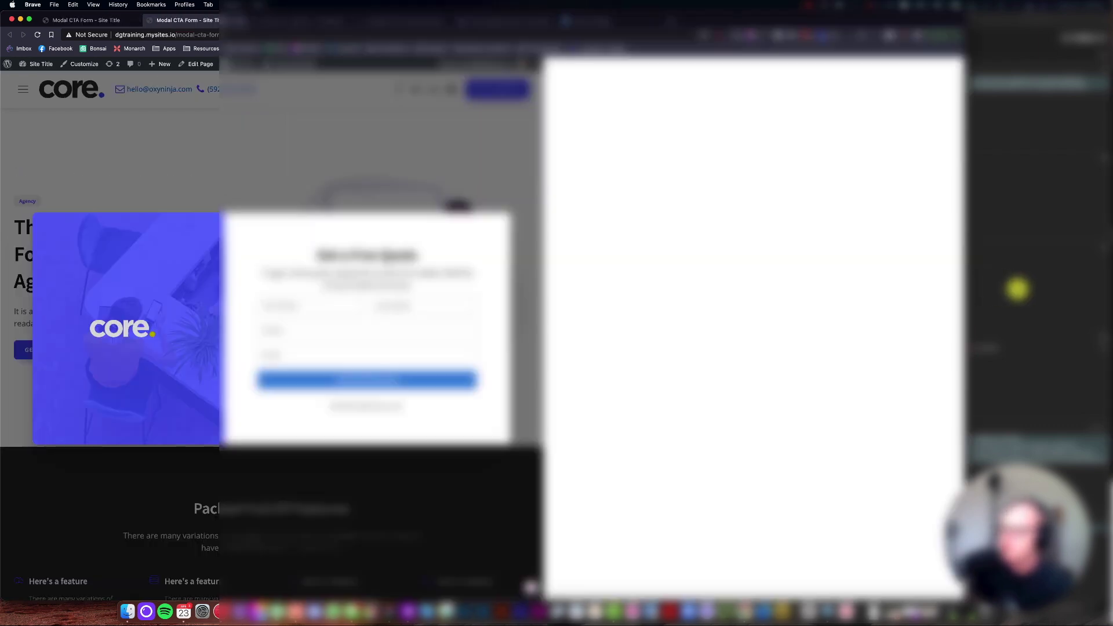
In the builder, copy the clamp padding value from the modal's form column, using the column's ID styles
left_click(102, 19)
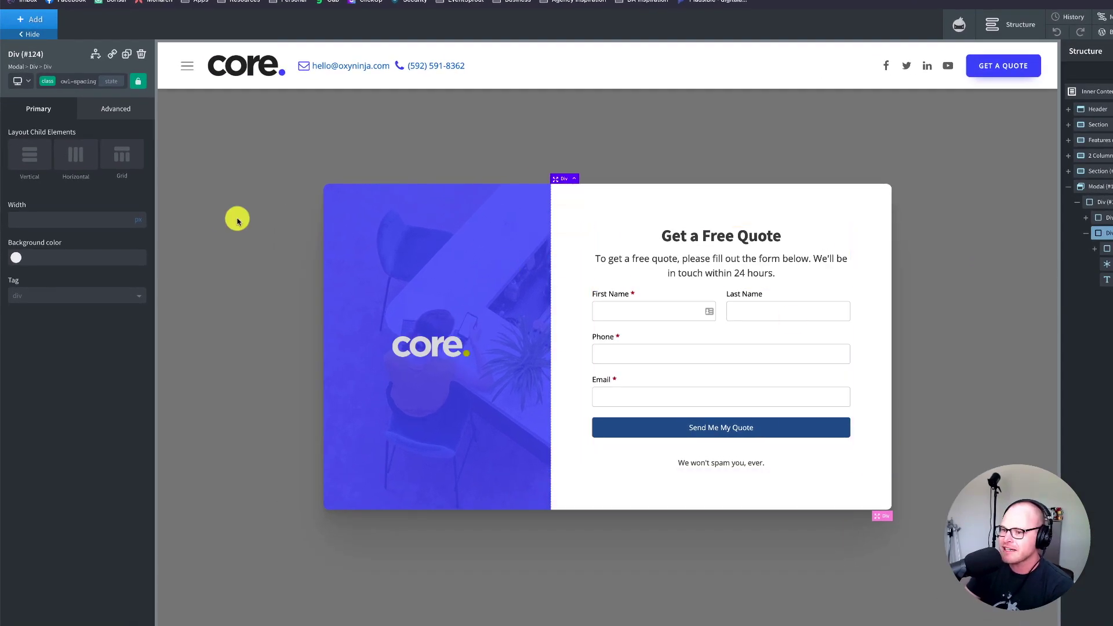
left_click(22, 81)
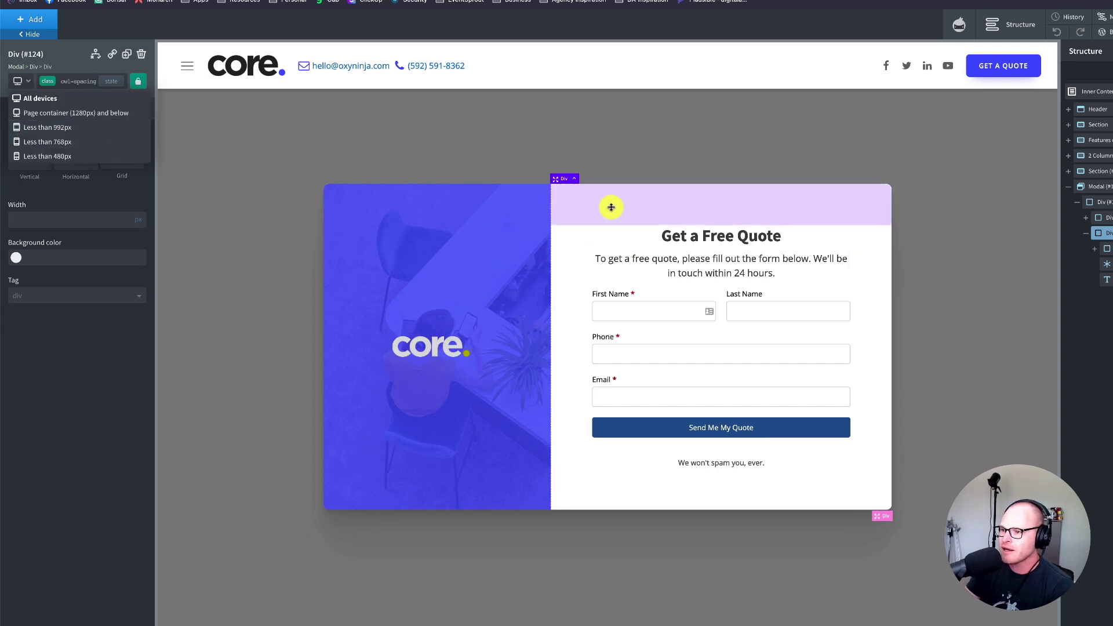
left_click(73, 81)
left_click(75, 84)
left_click(69, 116)
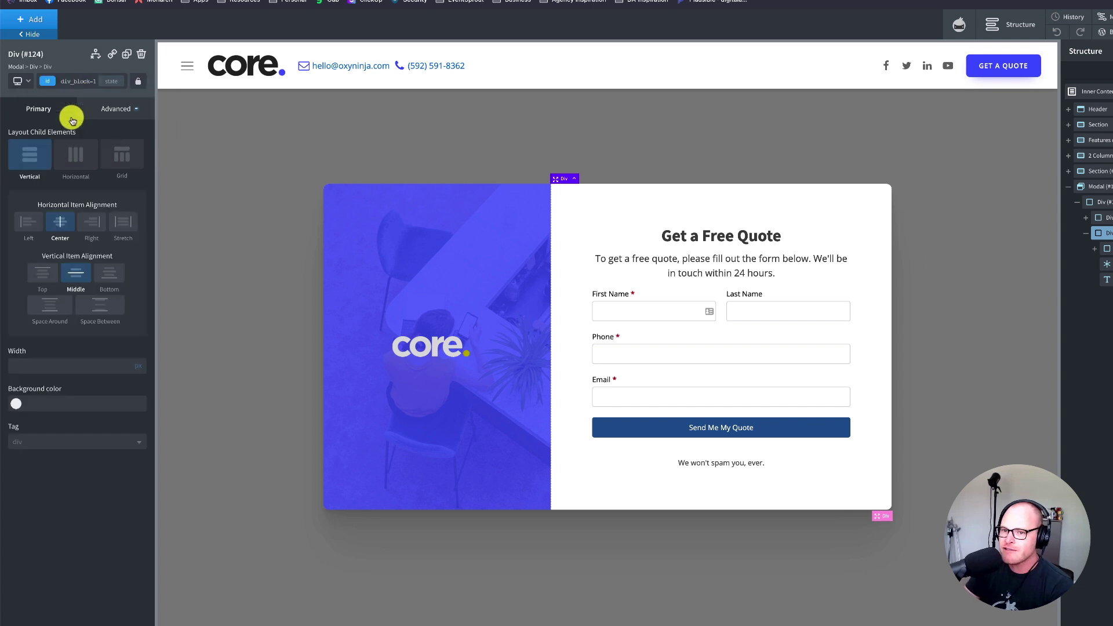
left_click(111, 110)
left_click(67, 165)
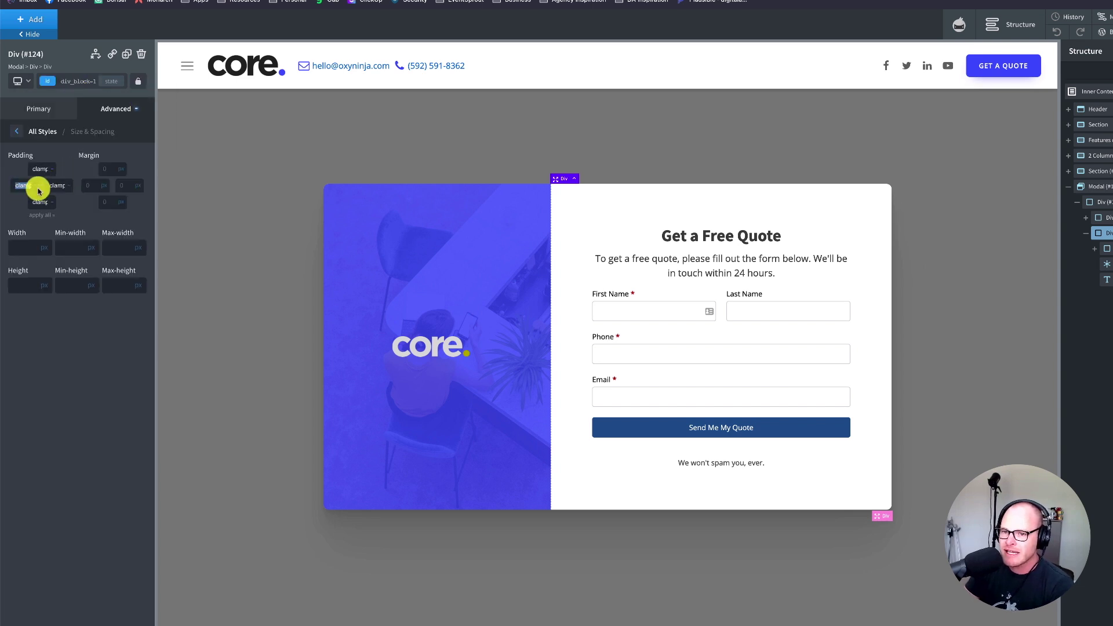
Apply the copied clamp padding to all sides of the modal's image column and save the page
left_click(422, 221)
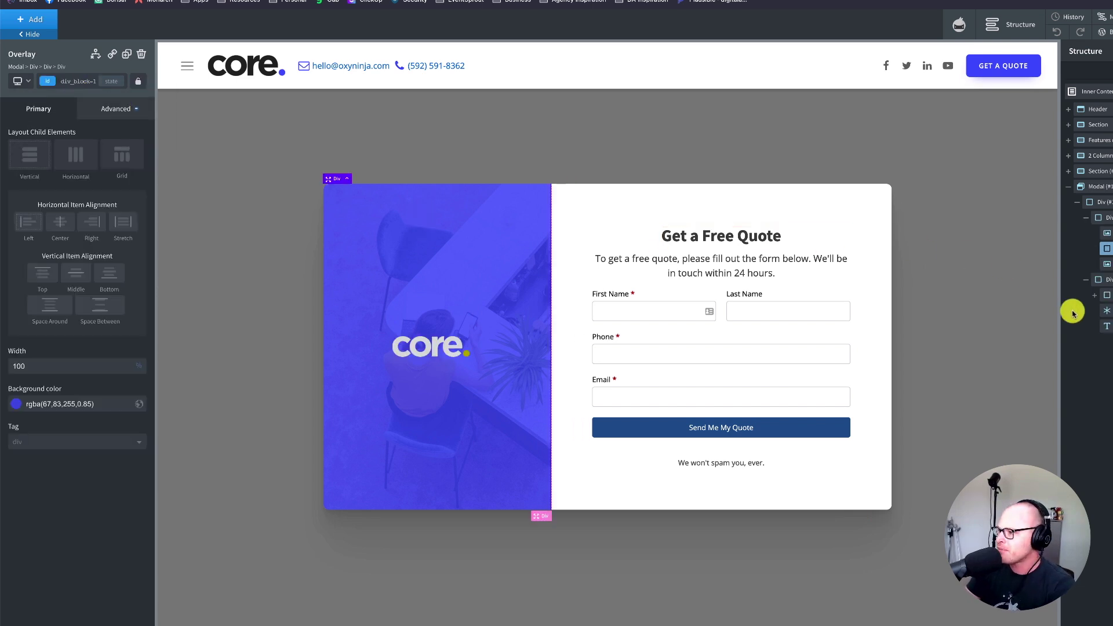
left_click(347, 179)
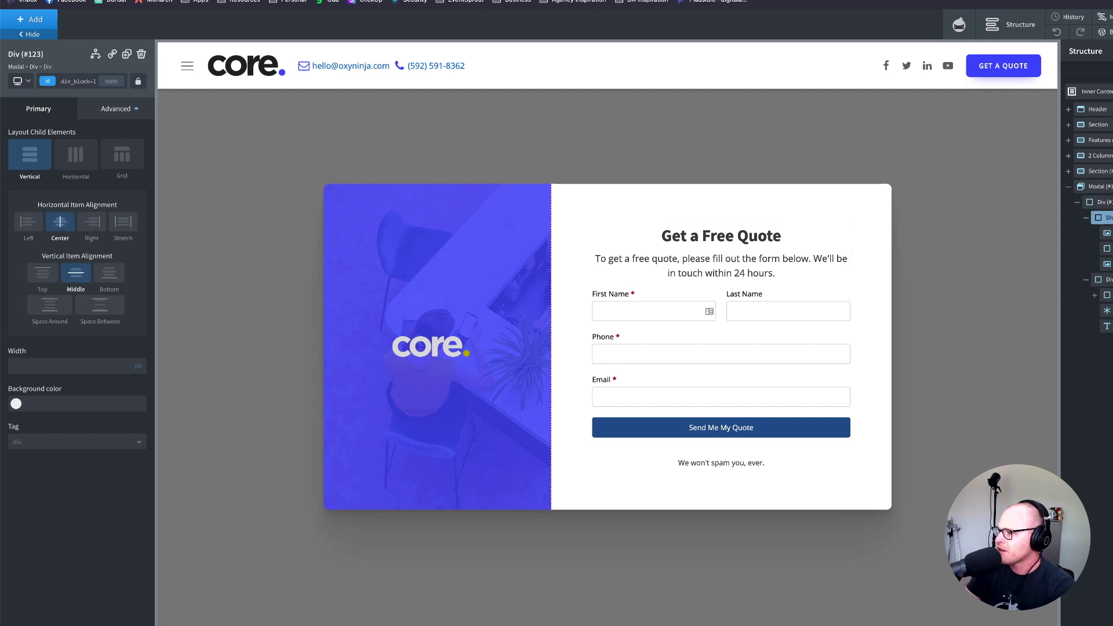
left_click(115, 108)
left_click(90, 160)
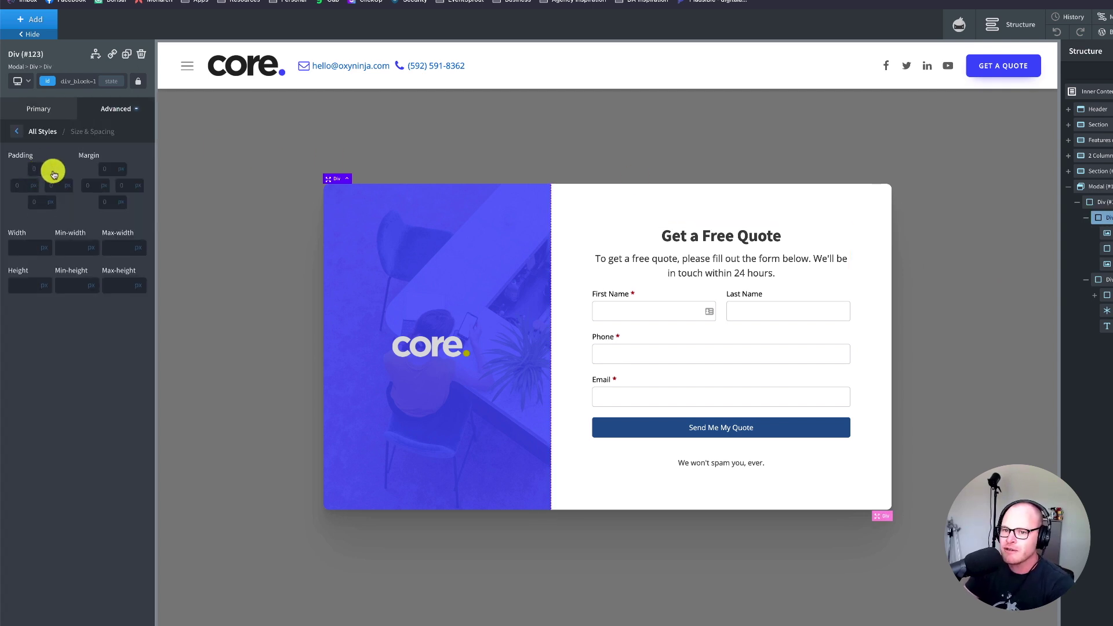
left_click(37, 170)
key("super+v")
left_click(46, 216)
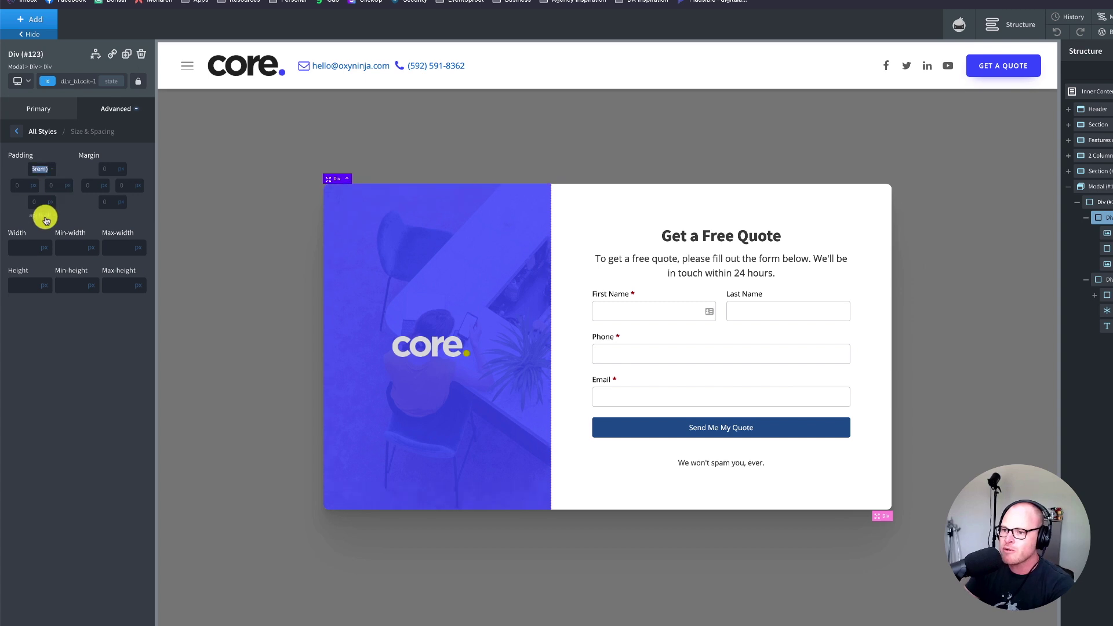
left_click(660, 119)
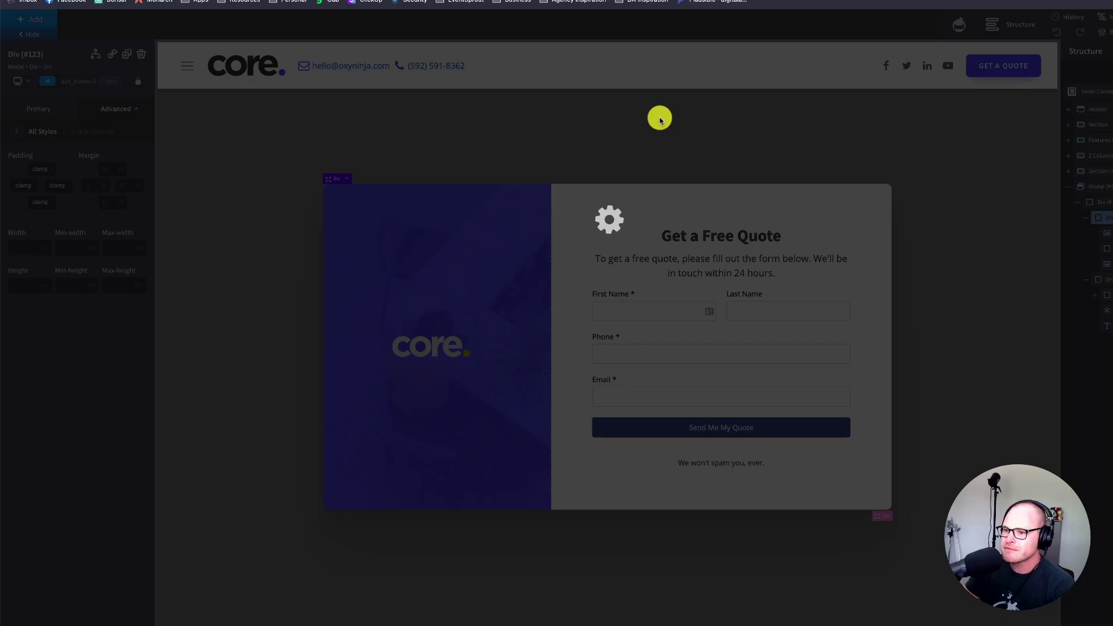
Reload the front-end page, reopen the quote modal and check its layout at mobile and desktop widths
key("ctrl+Tab")
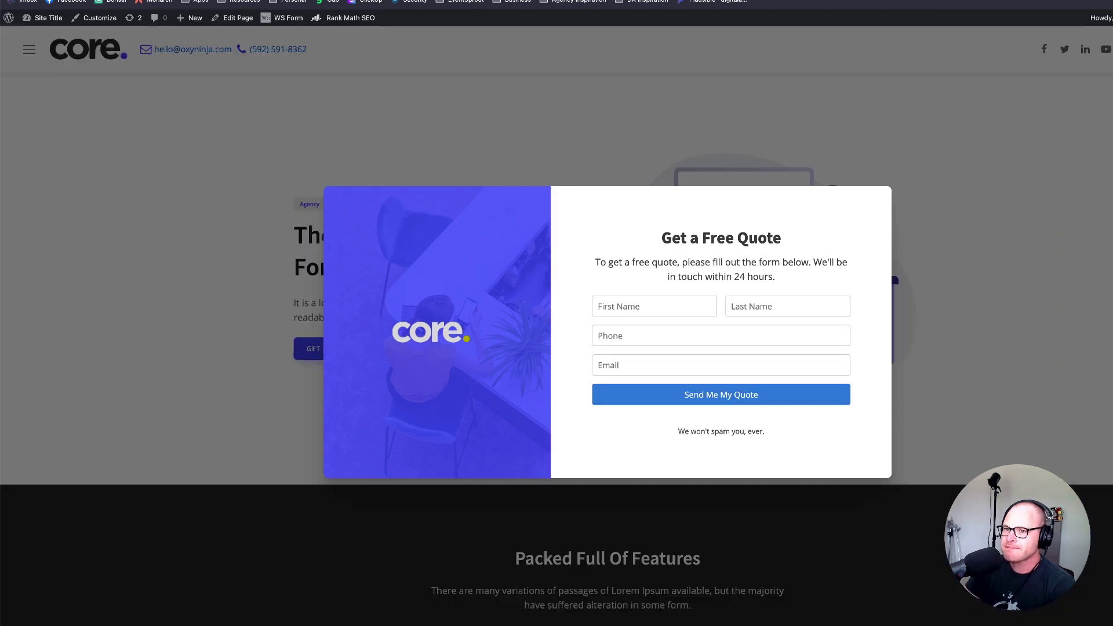
key("super+r")
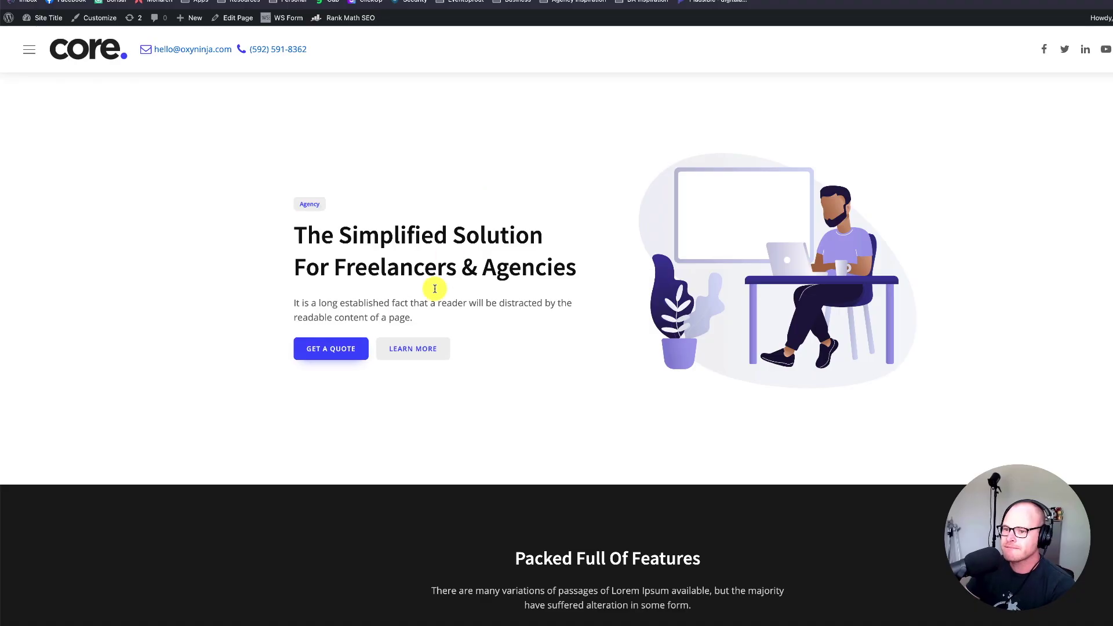
left_click(320, 348)
left_click_drag(1112, 244, 166, 225)
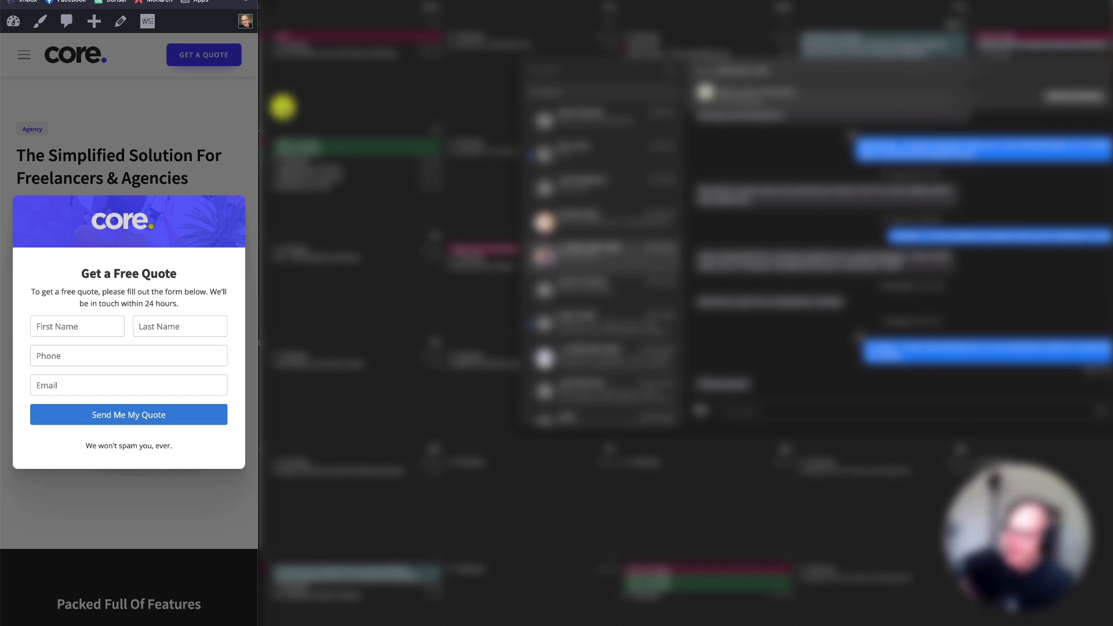
left_click_drag(270, 137, 1112, 168)
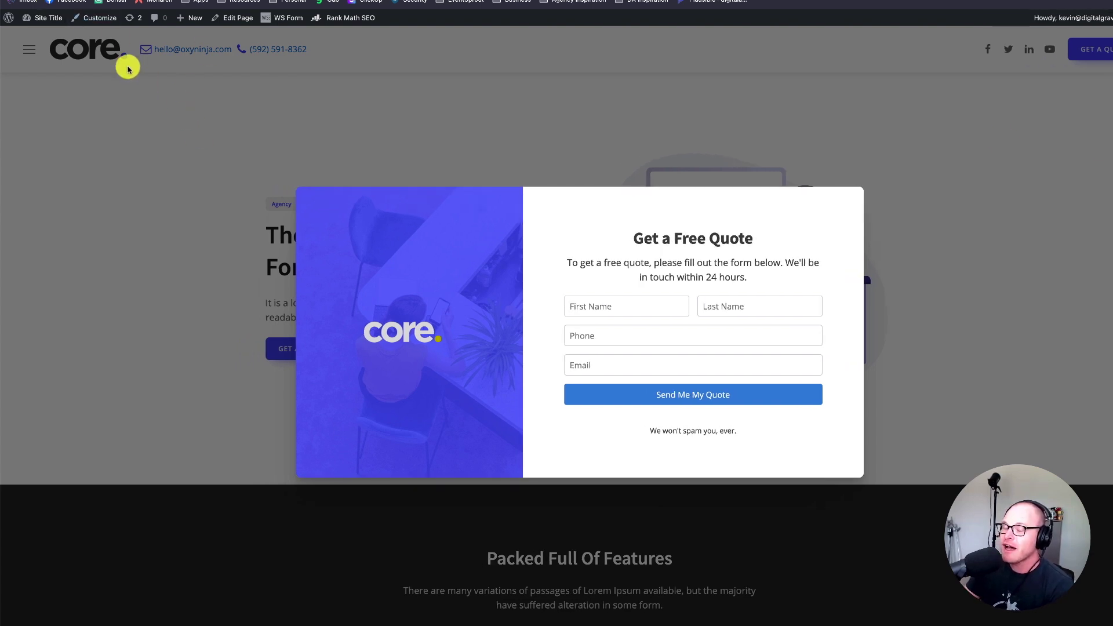
Back in the builder, hide the modal and check which classes the hero section's Get a Quote button uses
left_click(105, 24)
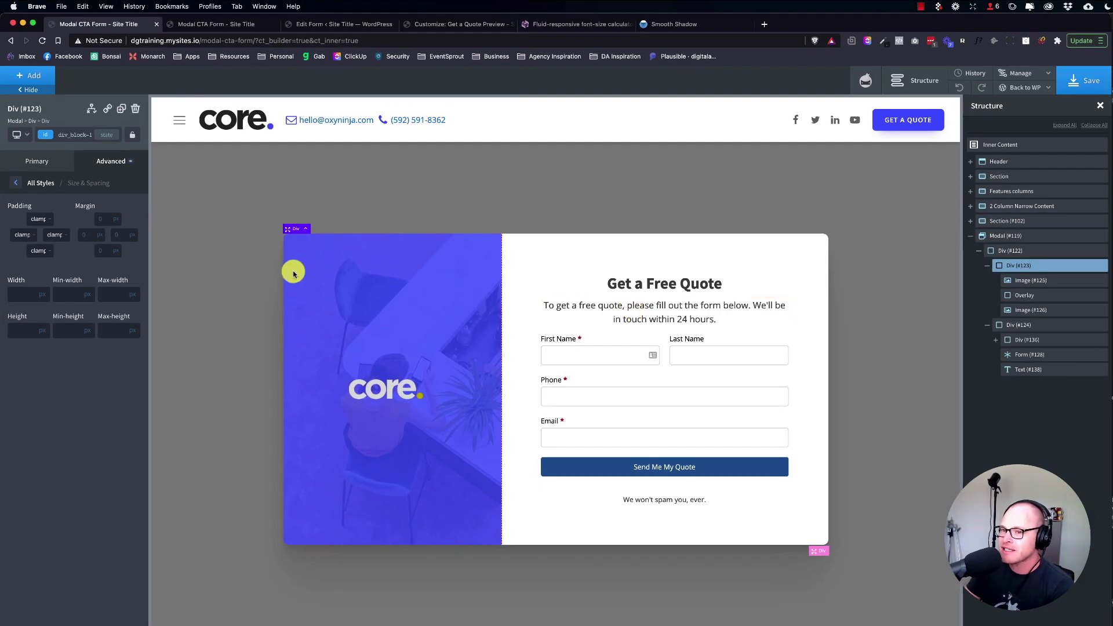
left_click(823, 252)
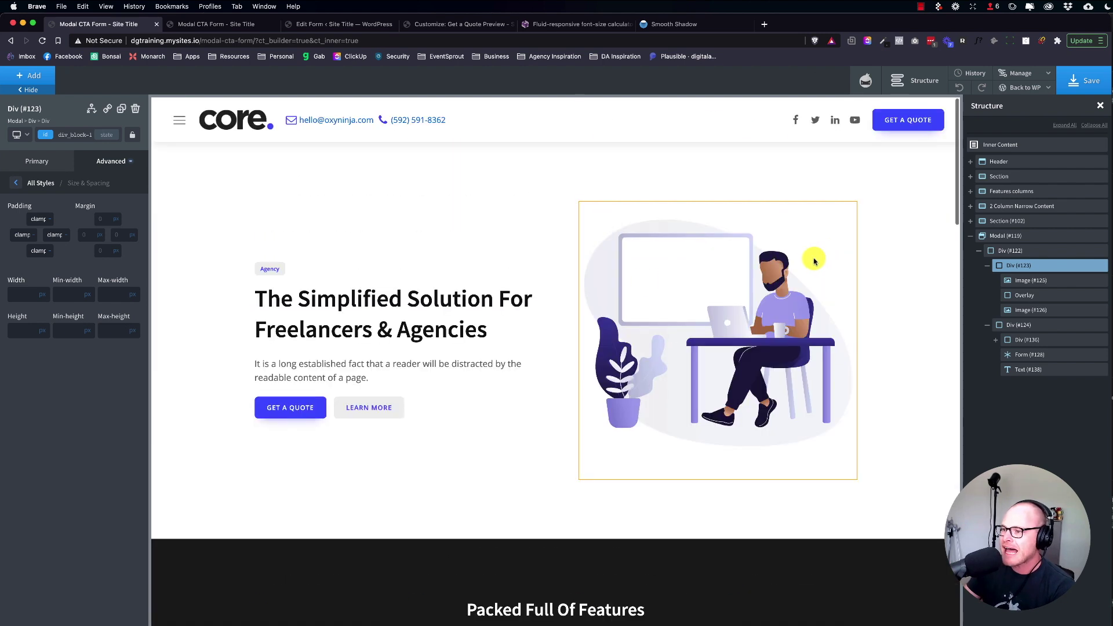
left_click(295, 407)
left_click(72, 132)
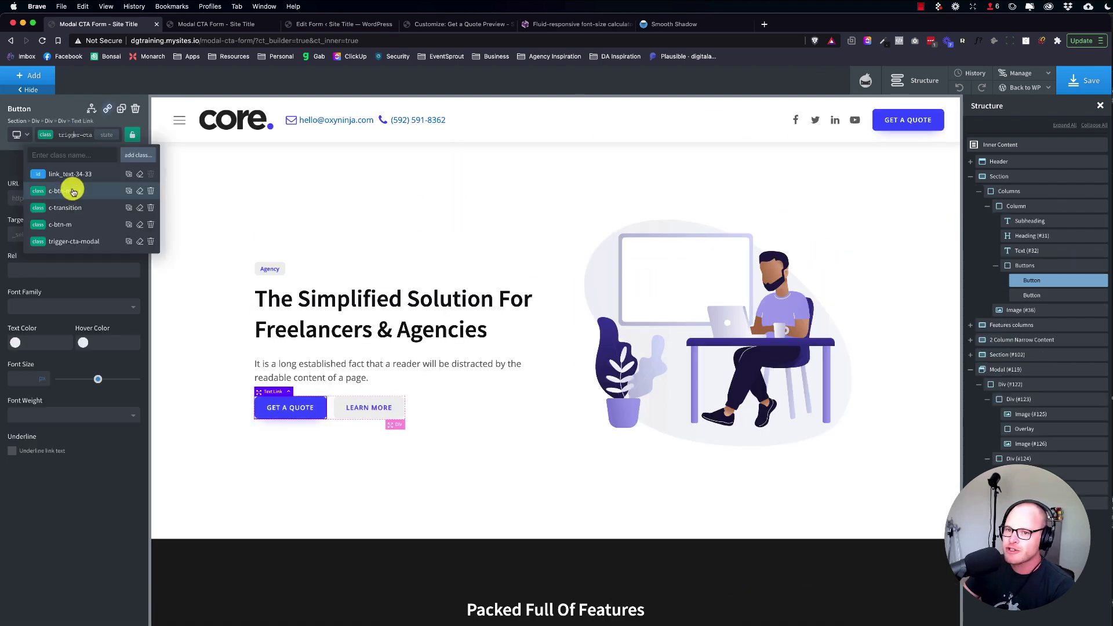
left_click(307, 225)
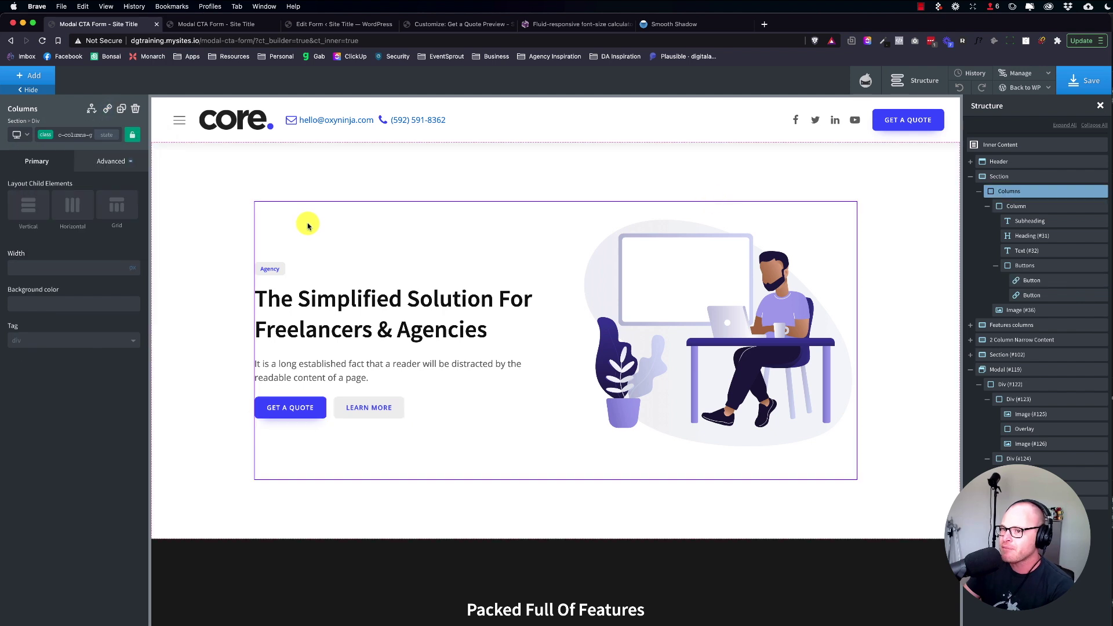
Add the existing trigger-cta-modal class to the header's Get a Quote button
left_click(908, 119)
left_click(78, 135)
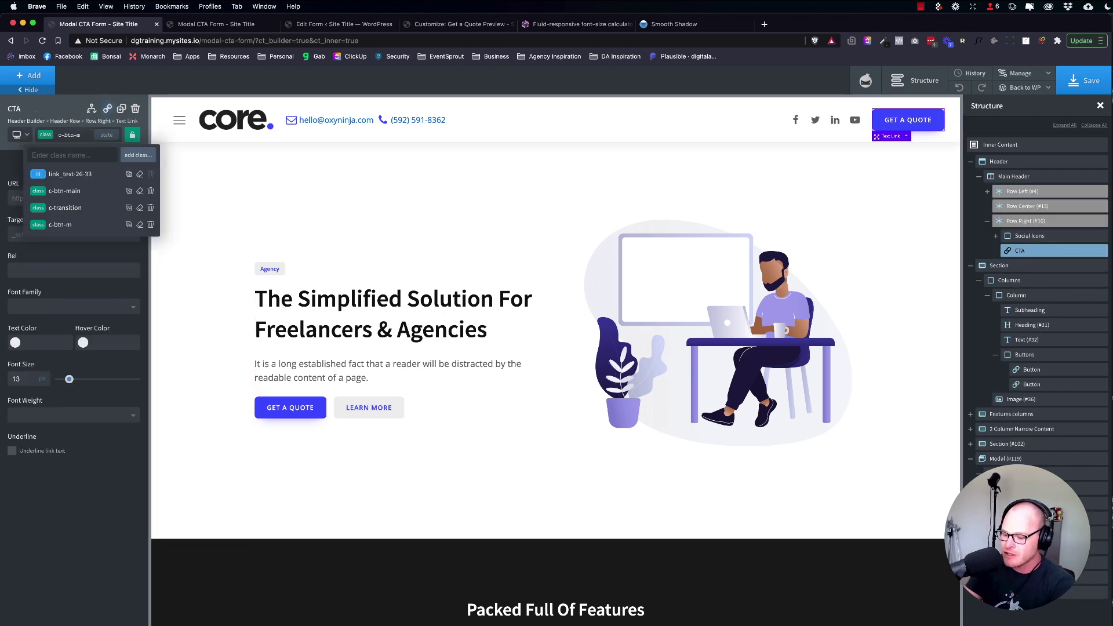
type("rigg")
key("BackSpace")
key("BackSpace")
key("BackSpace")
key("BackSpace")
type("trig")
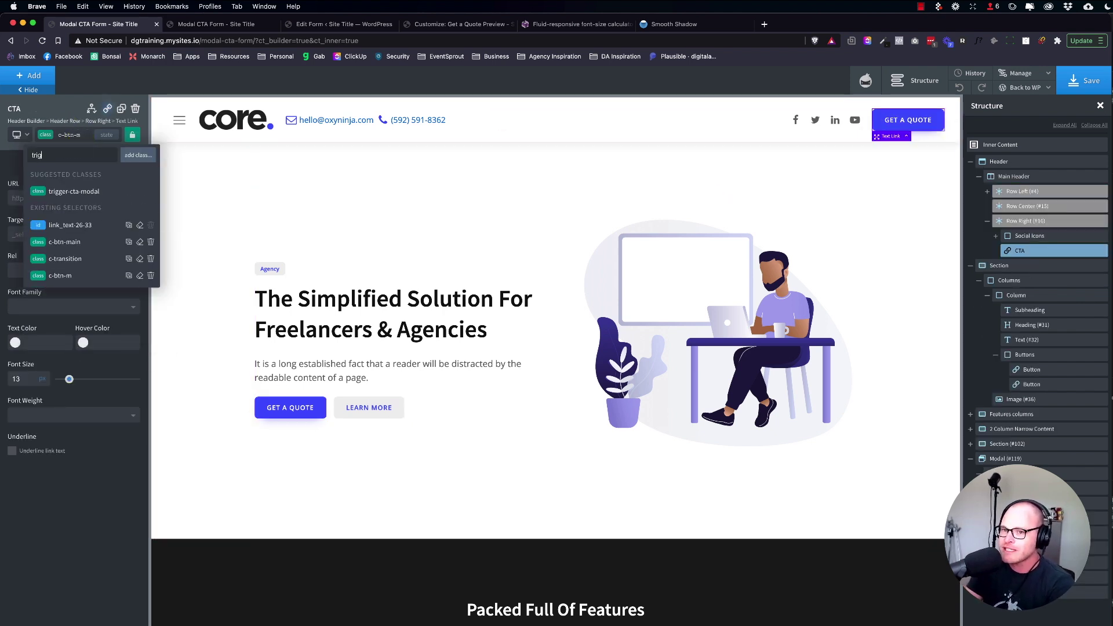
left_click(87, 192)
scroll(530, 295, "down", 5)
In the WS Form editor, find the Hidden field type and add it to the Get a Quote form
left_click(360, 24)
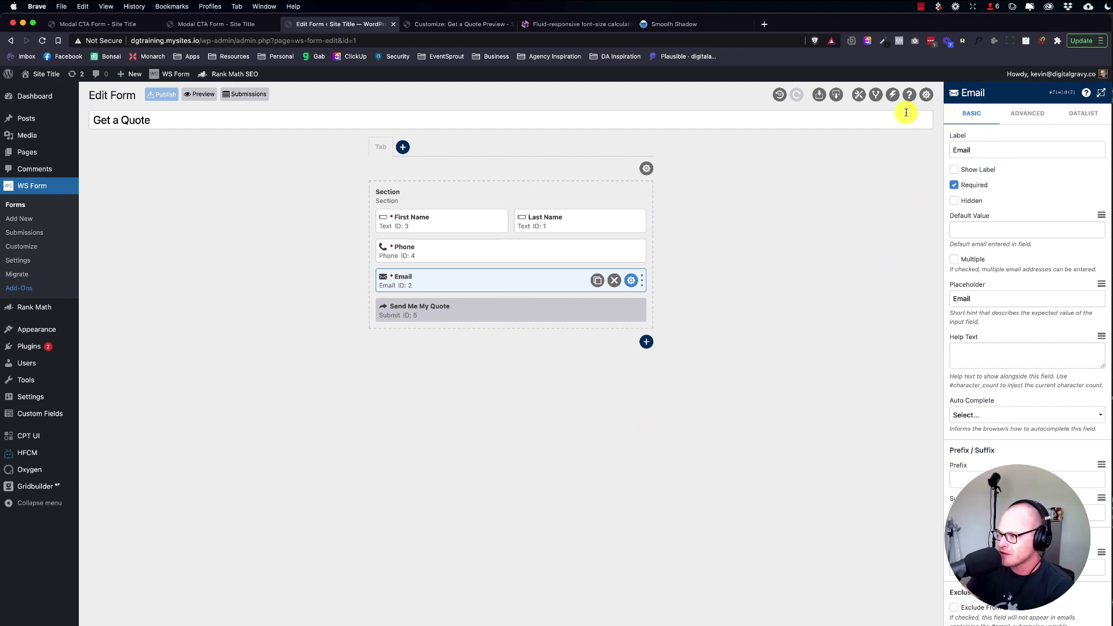
left_click(1009, 114)
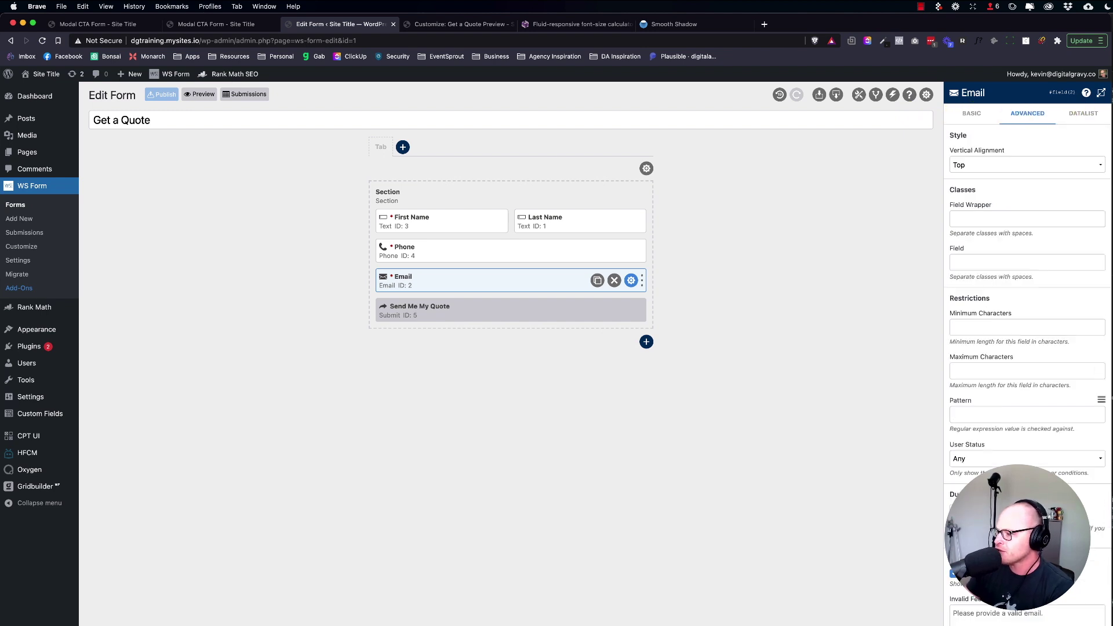
left_click(993, 621)
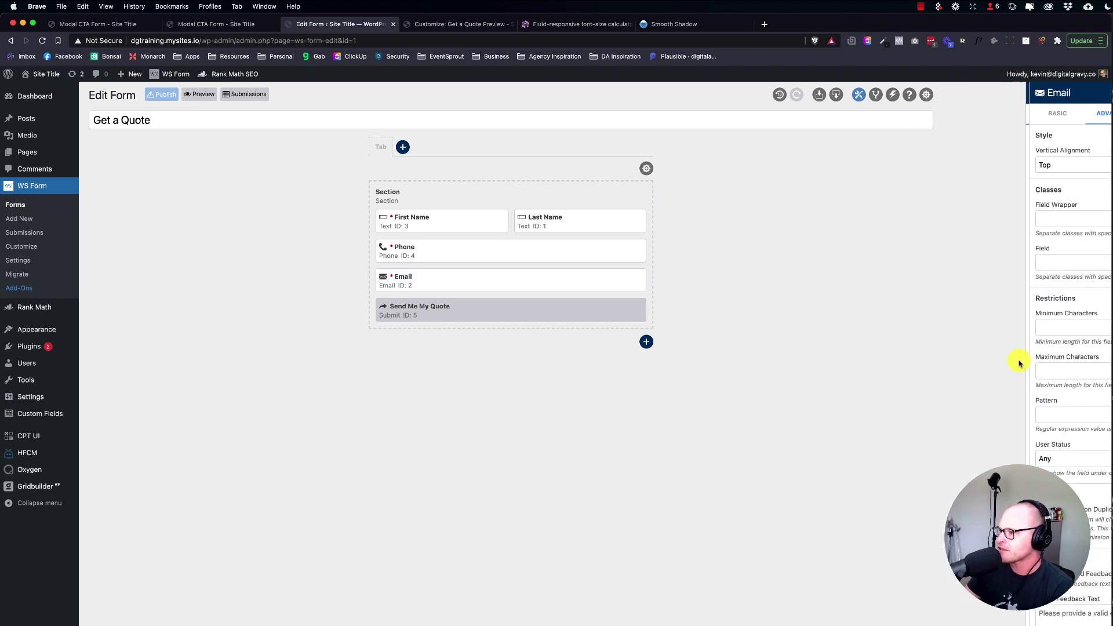
left_click(993, 142)
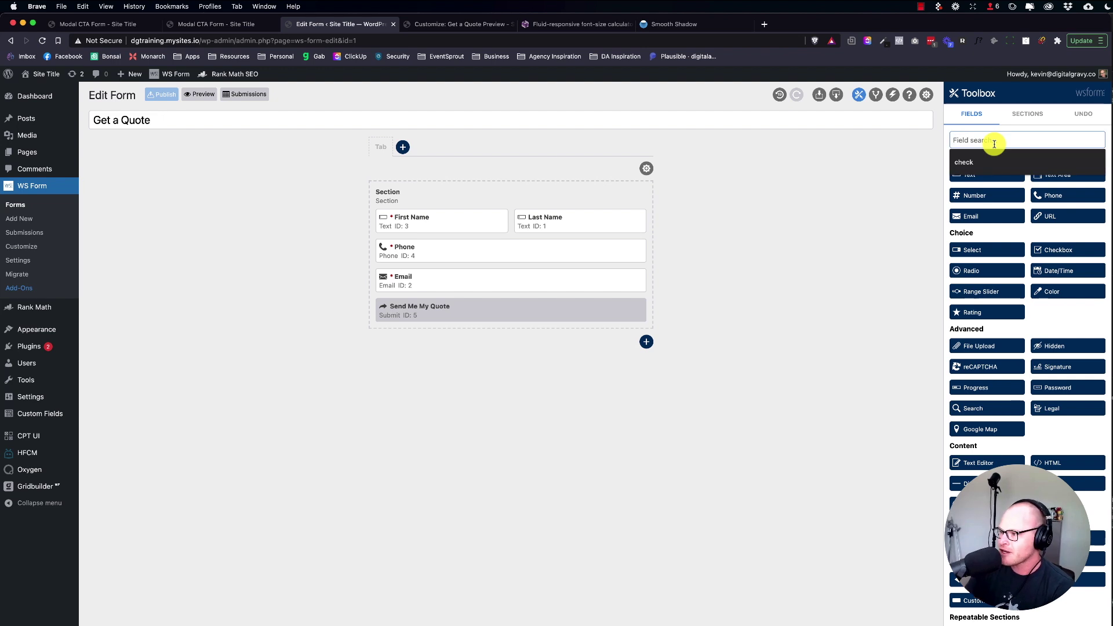
type("url")
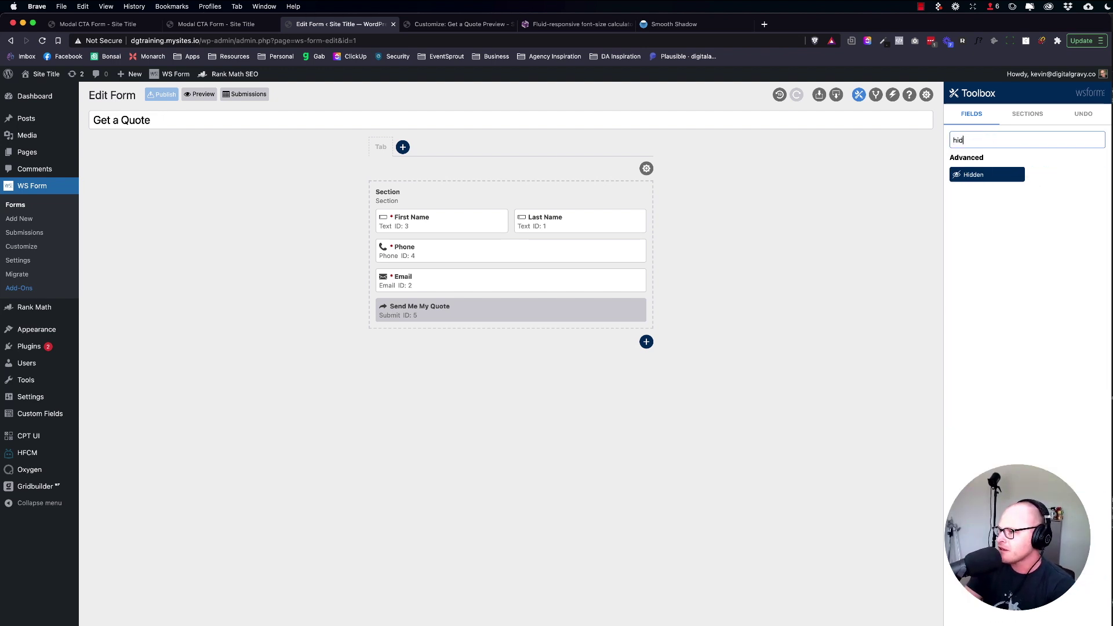
left_click(1001, 174)
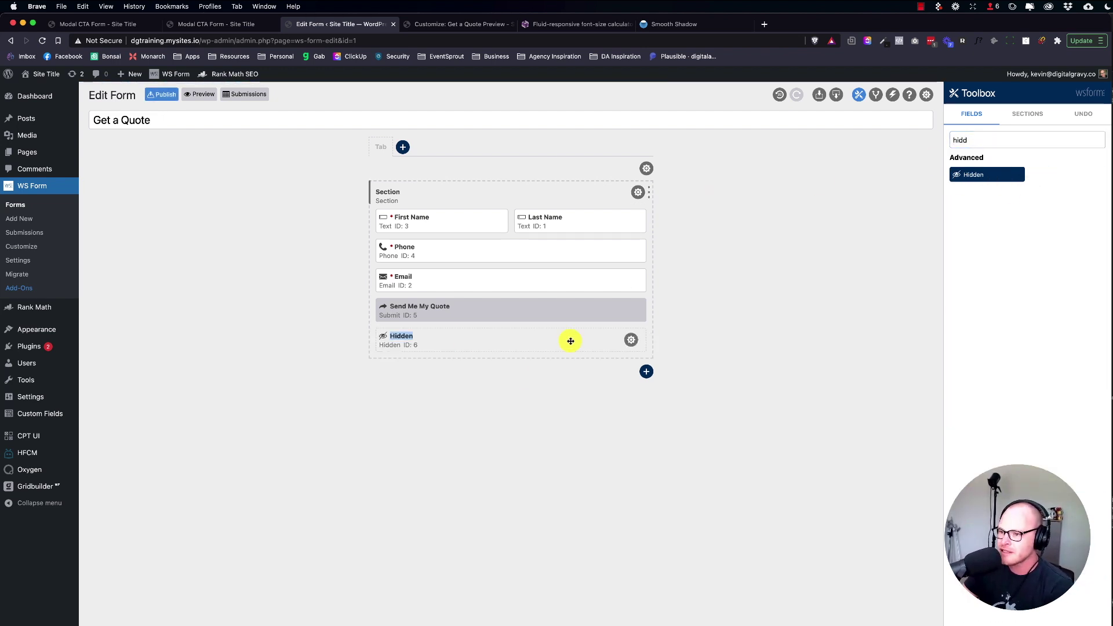
Set the hidden field's default value to the post's Public URL variable, #post_url, and publish the form
left_click(629, 341)
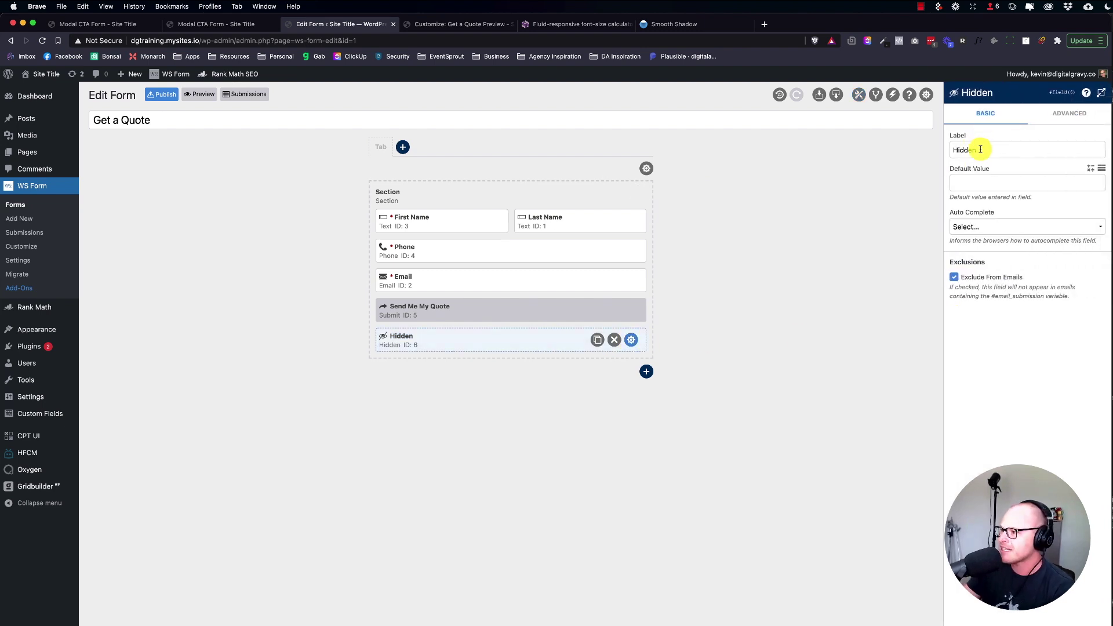
left_click(1026, 182)
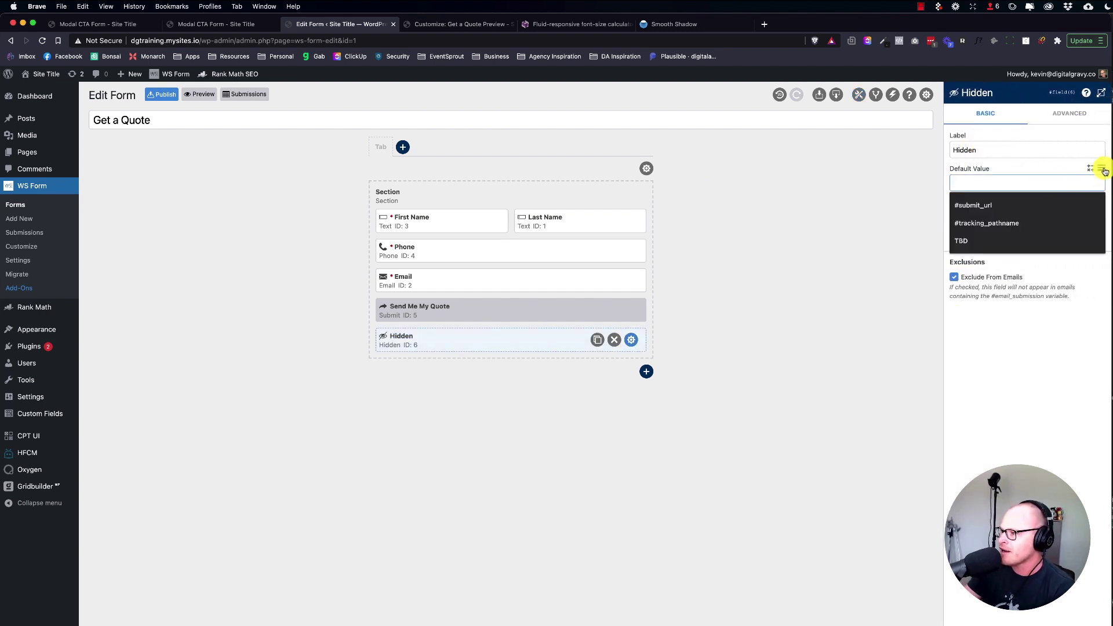
left_click(1101, 170)
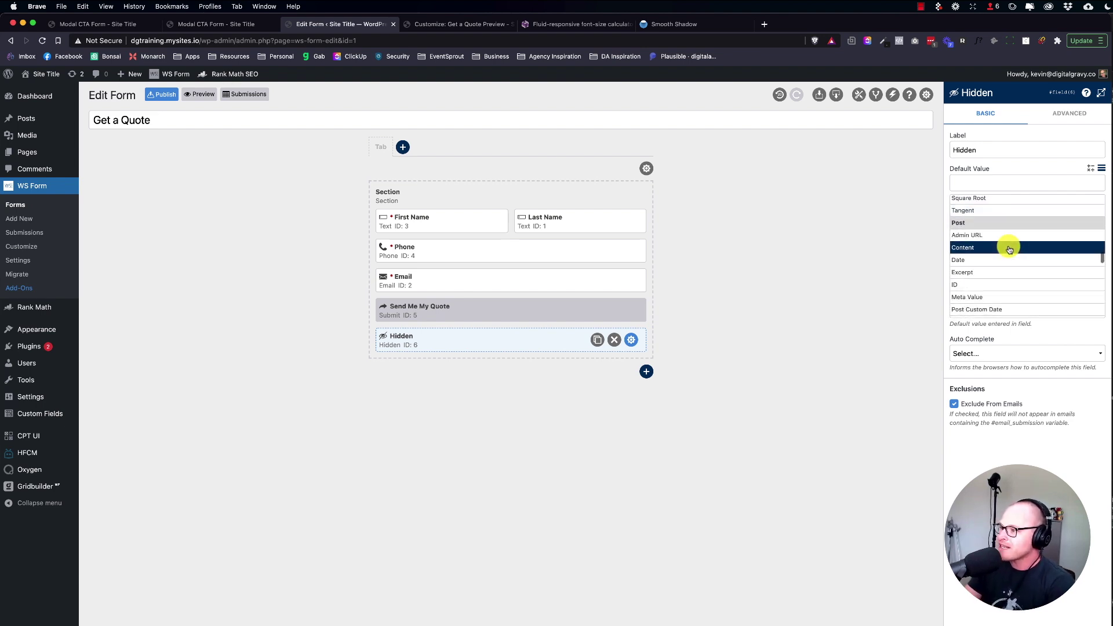
scroll(1010, 247, "down", 2)
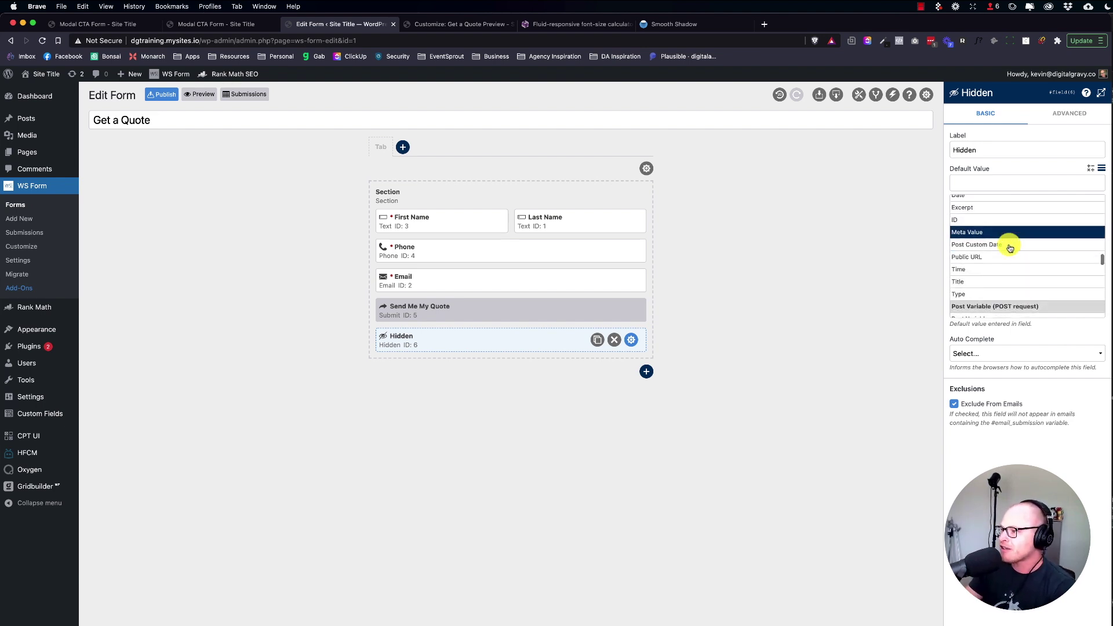
scroll(983, 251, "up", 1)
left_click(982, 255)
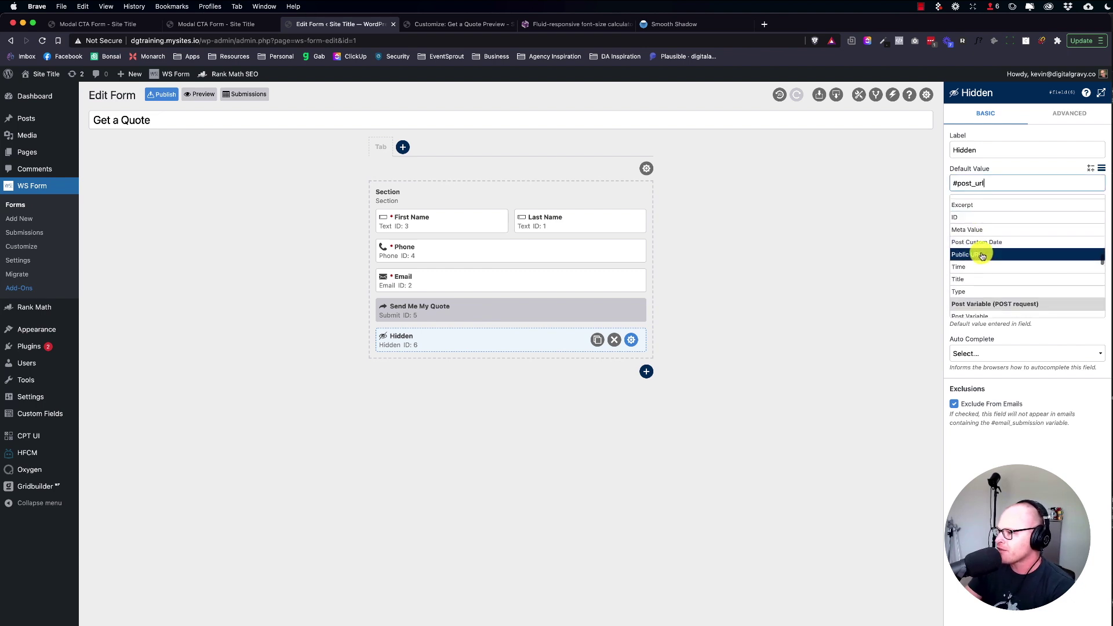
left_click(718, 475)
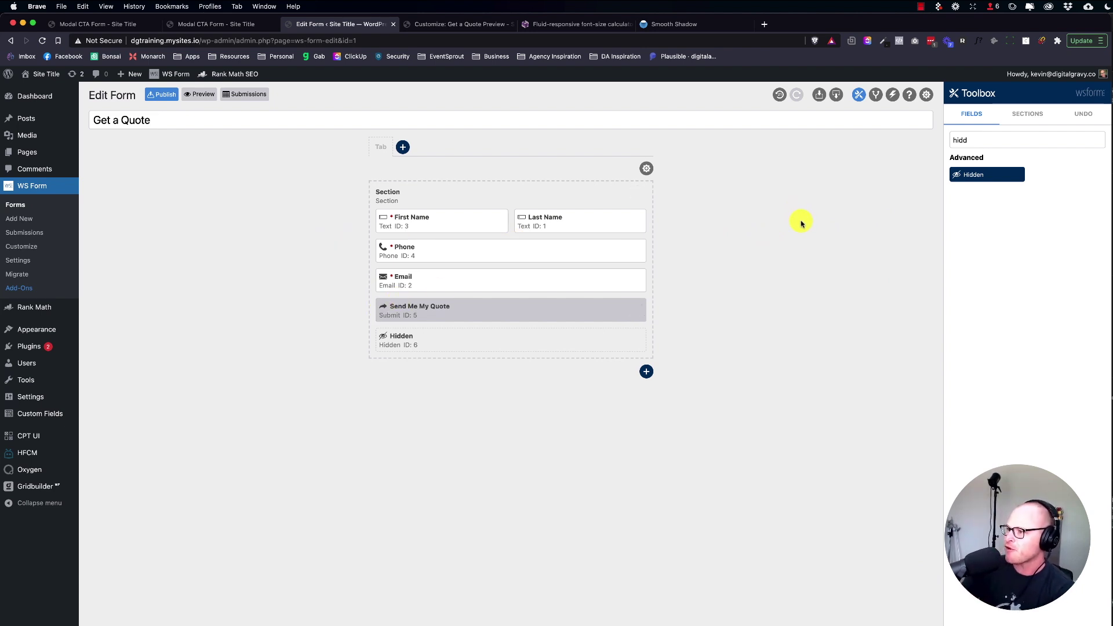
left_click(161, 94)
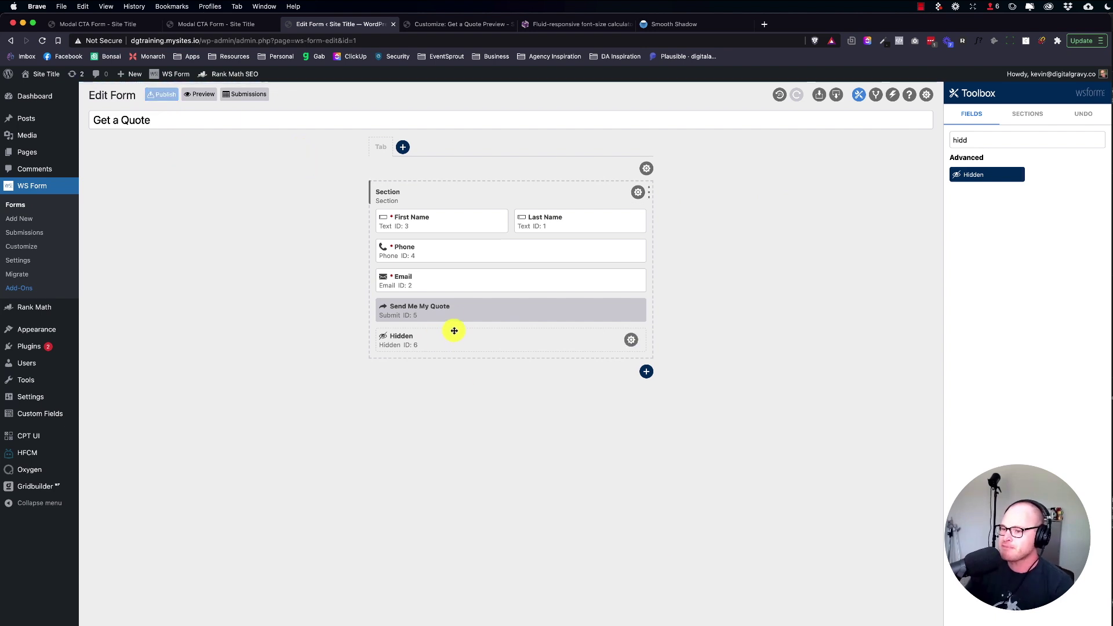
Back in the page builder, add the trigger-cta-modal class to the Get a Quote button below the Packed Full Of Features section
left_click(256, 22)
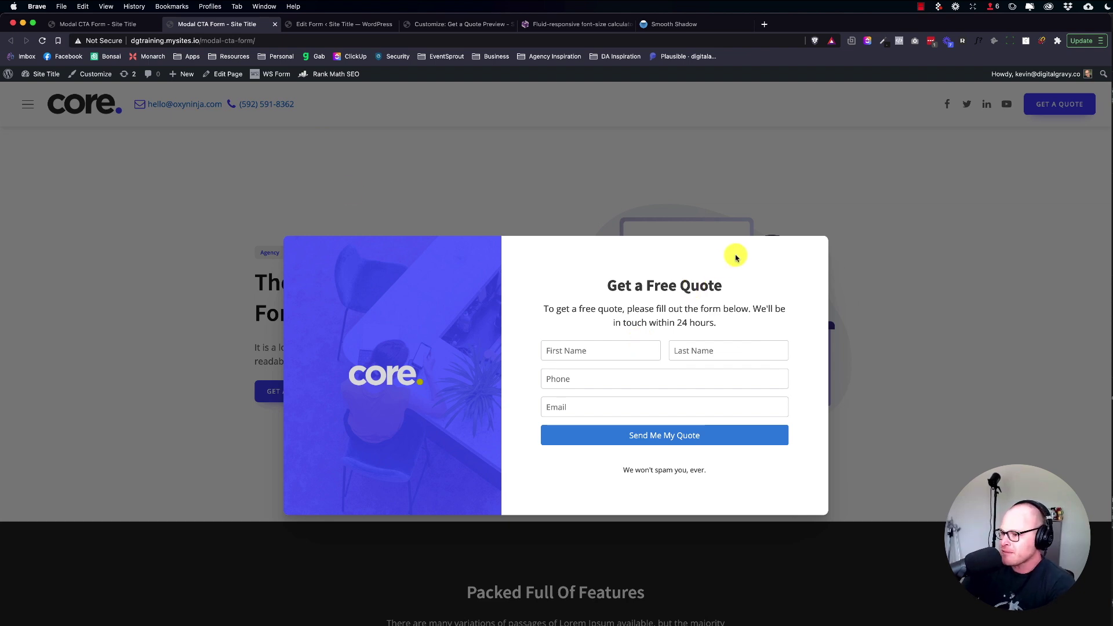
left_click(87, 23)
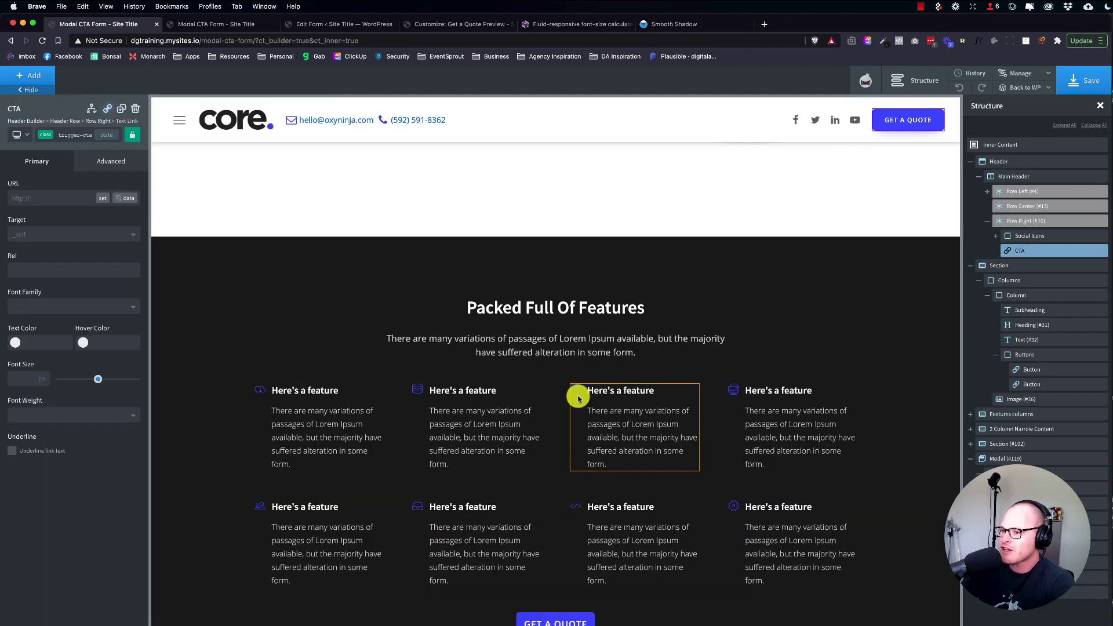
scroll(578, 399, "down", 10)
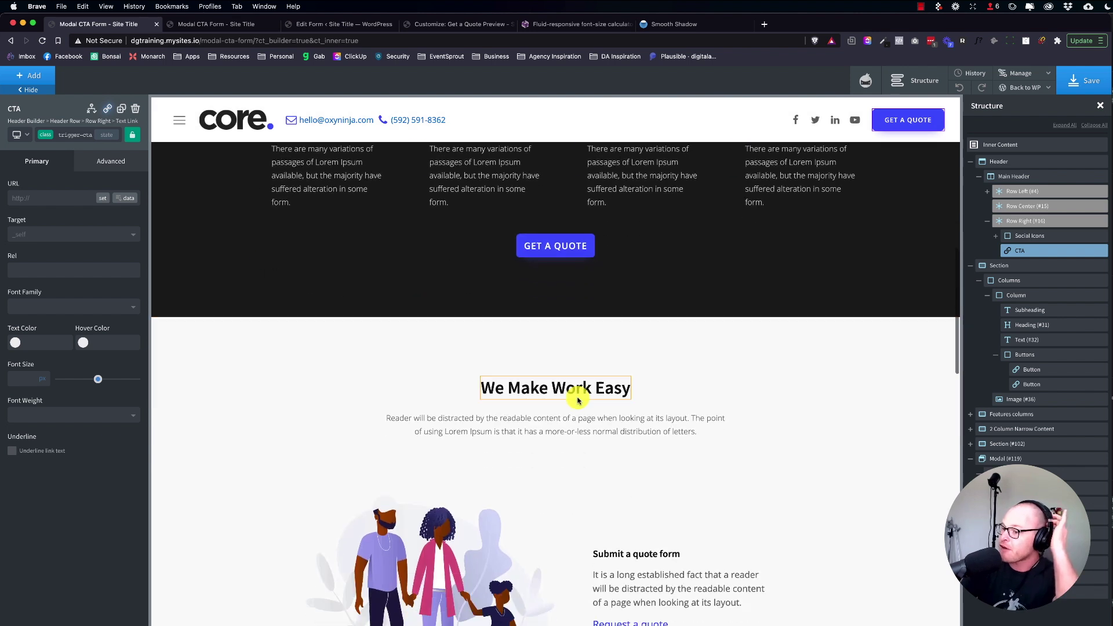
scroll(576, 398, "up", 5)
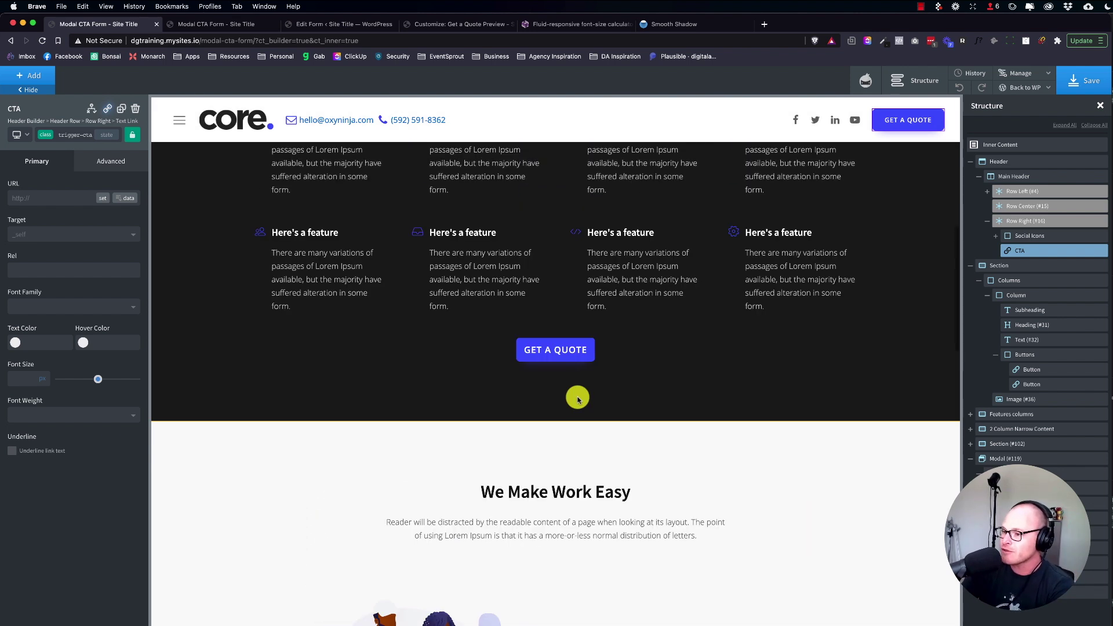
left_click(582, 355)
left_click(82, 136)
type("trigger")
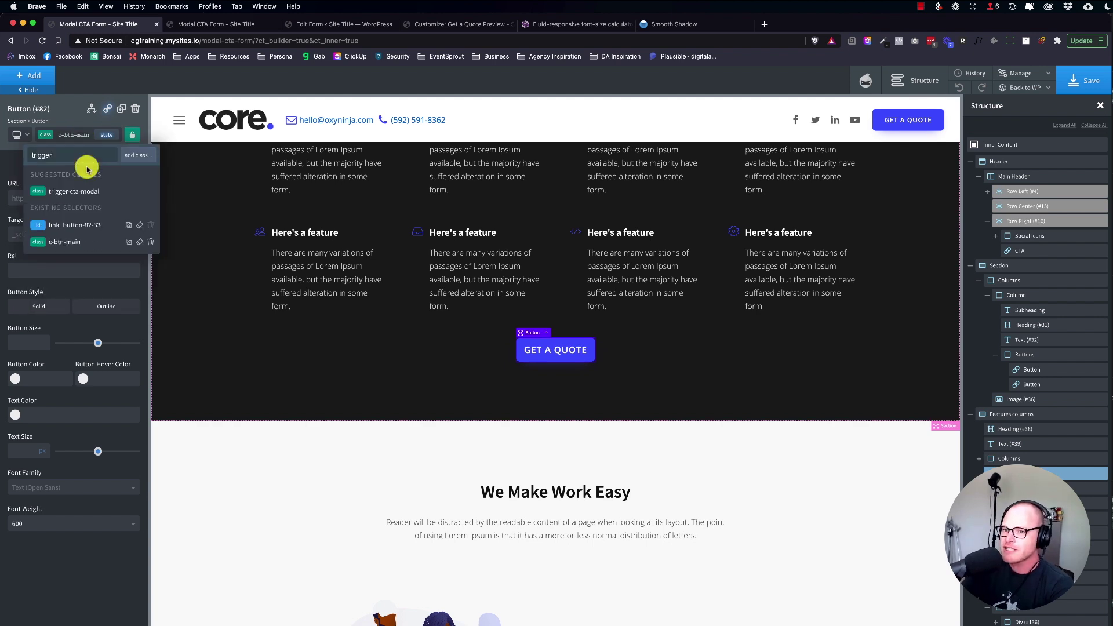
left_click(84, 192)
Add the trigger-cta-modal class to the Request a quote link under "Submit a quote form"
scroll(539, 356, "down", 7)
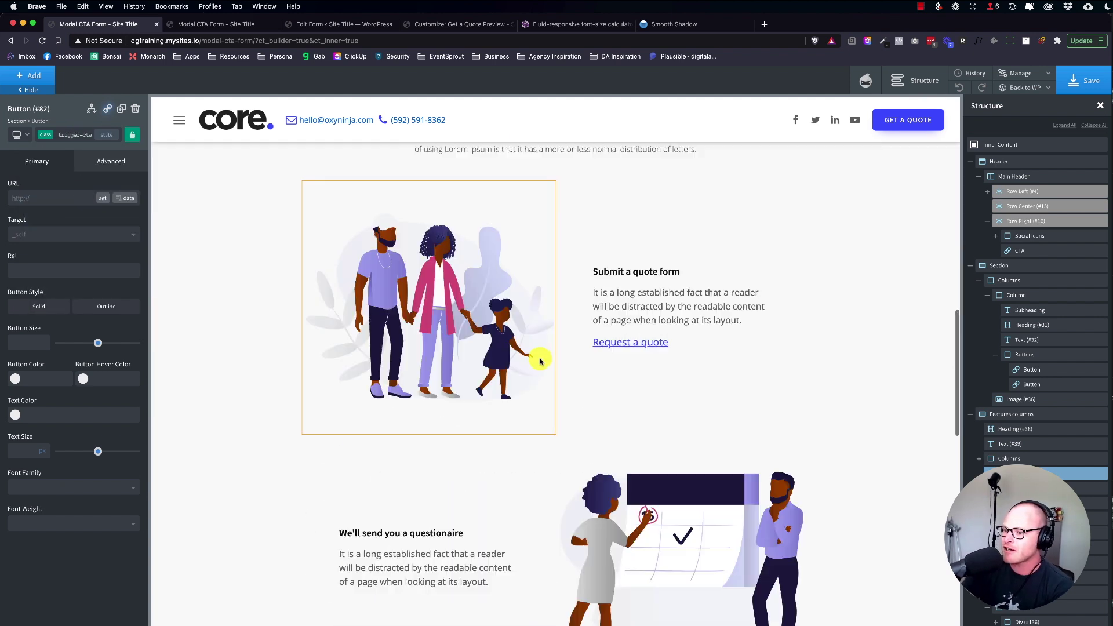
double_click(630, 323)
left_click(631, 345)
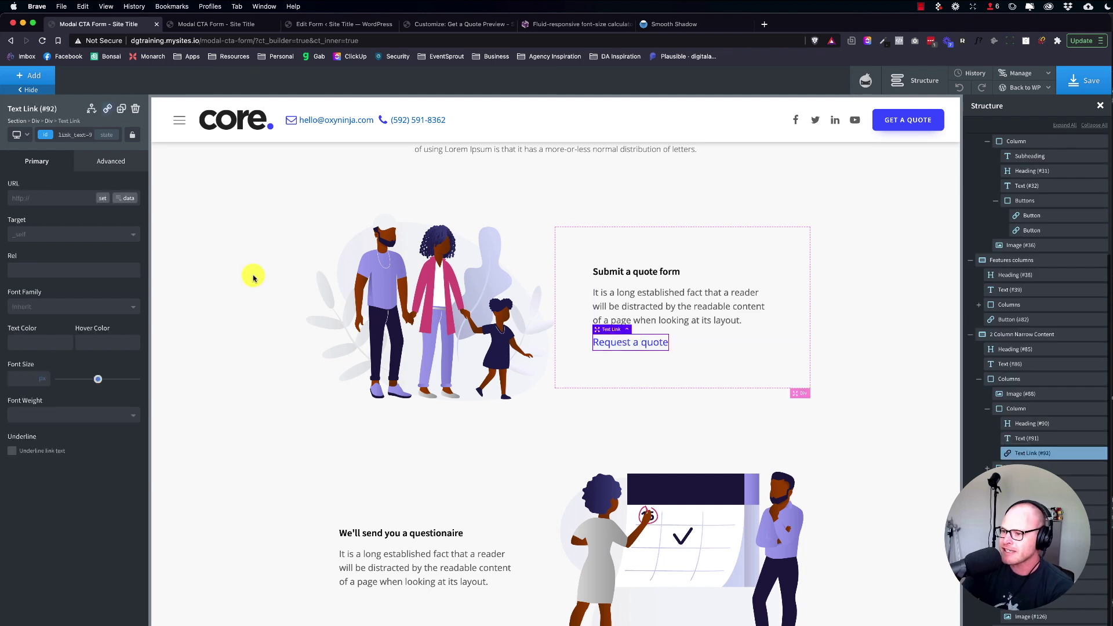
left_click(94, 134)
type("trigg")
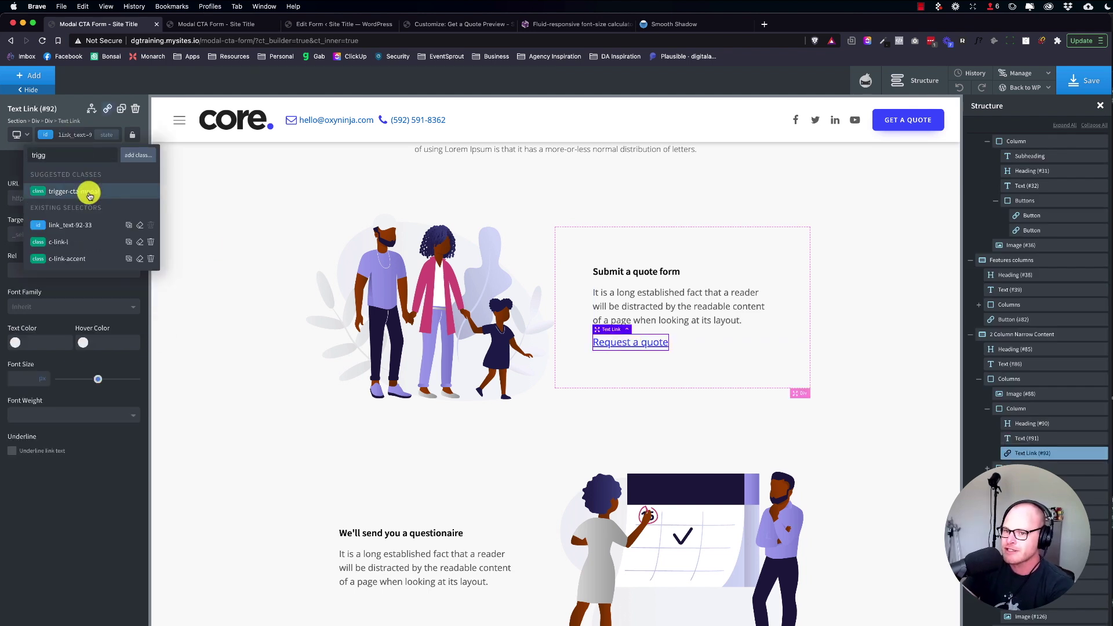
left_click(87, 189)
Add the trigger-cta-modal class to the Request a quote link under "Just sit, wait & relax"
scroll(680, 356, "down", 5)
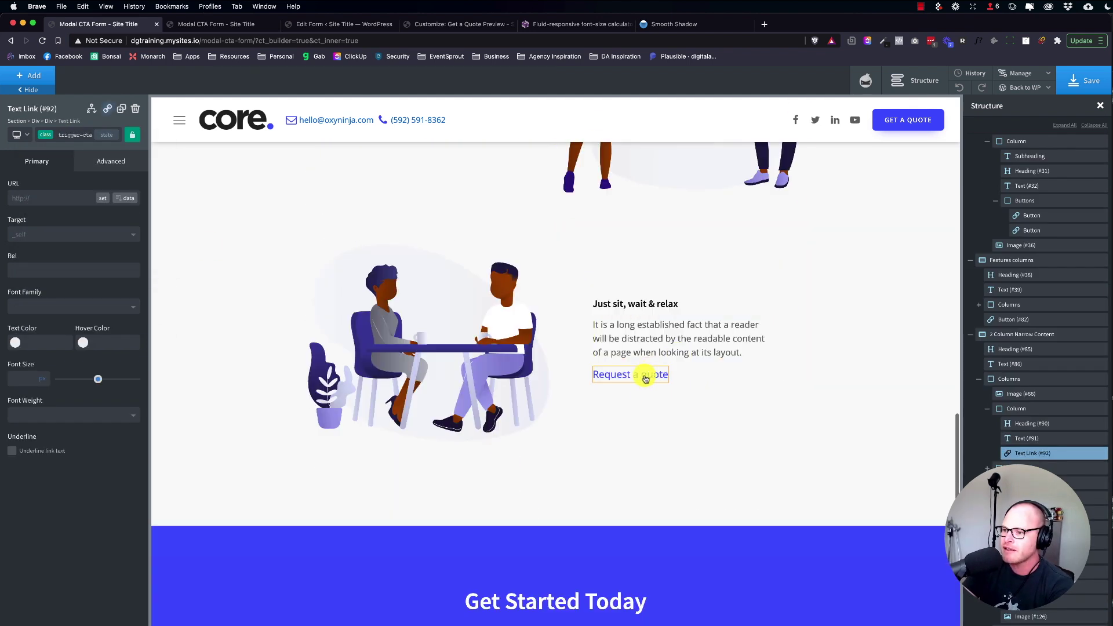
left_click(630, 374)
left_click(72, 134)
type("trigg")
left_click(85, 186)
Add the trigger-cta-modal class to the Get a Quote button in the Get Started Today section
scroll(576, 393, "down", 4)
left_click(584, 458)
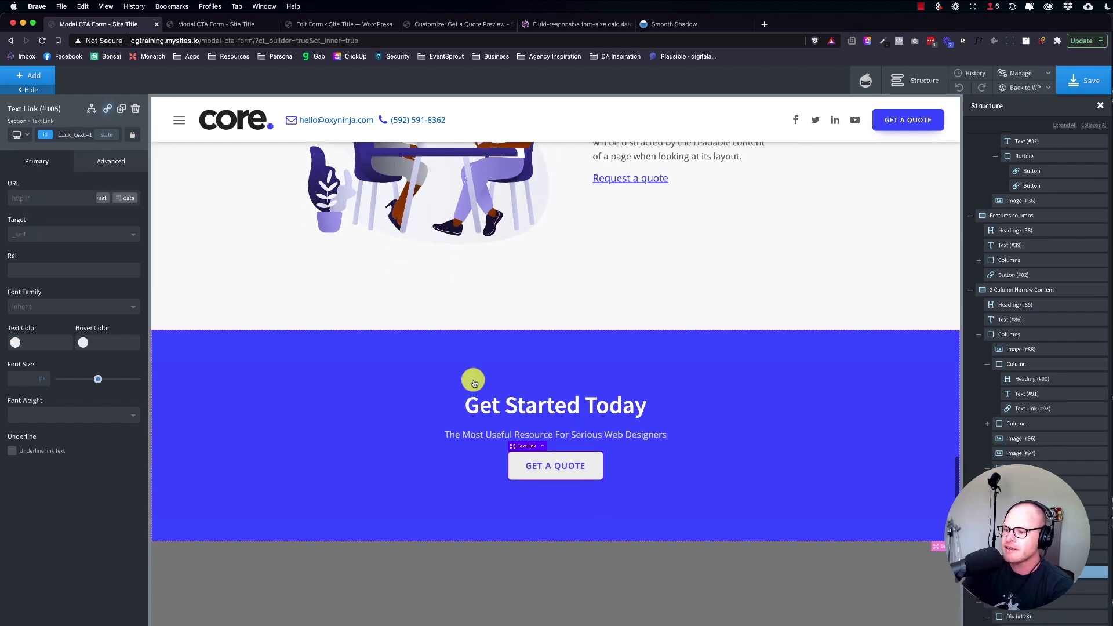
left_click(76, 134)
type("trigger")
left_click(82, 191)
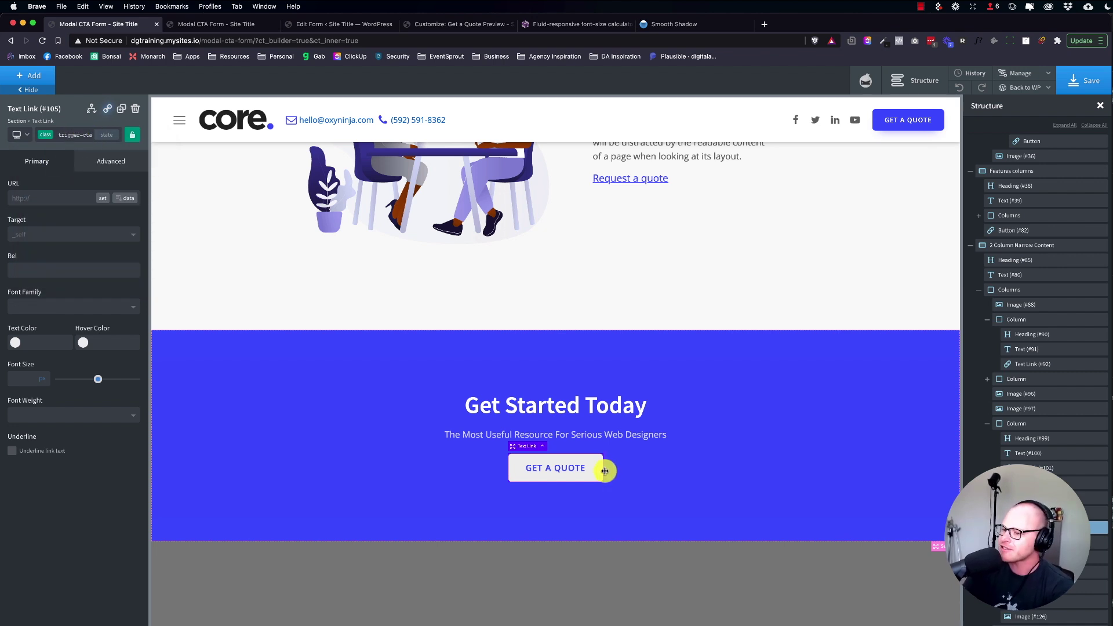
Save the page in the builder and open its front-end view
left_click(1081, 81)
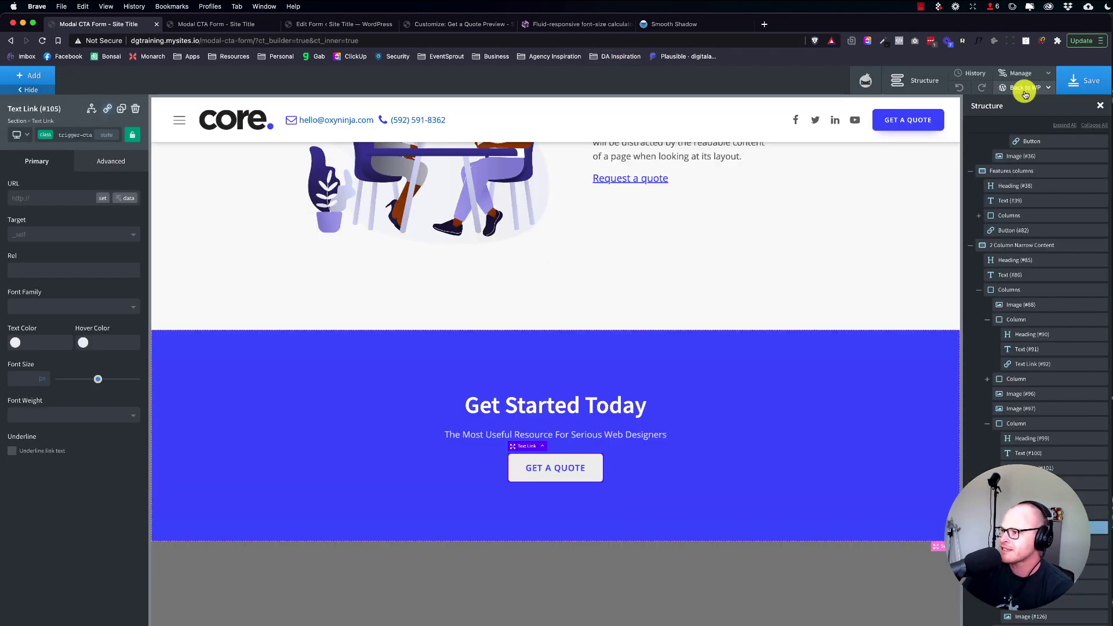
mouse_move(1028, 91)
left_click(1012, 120)
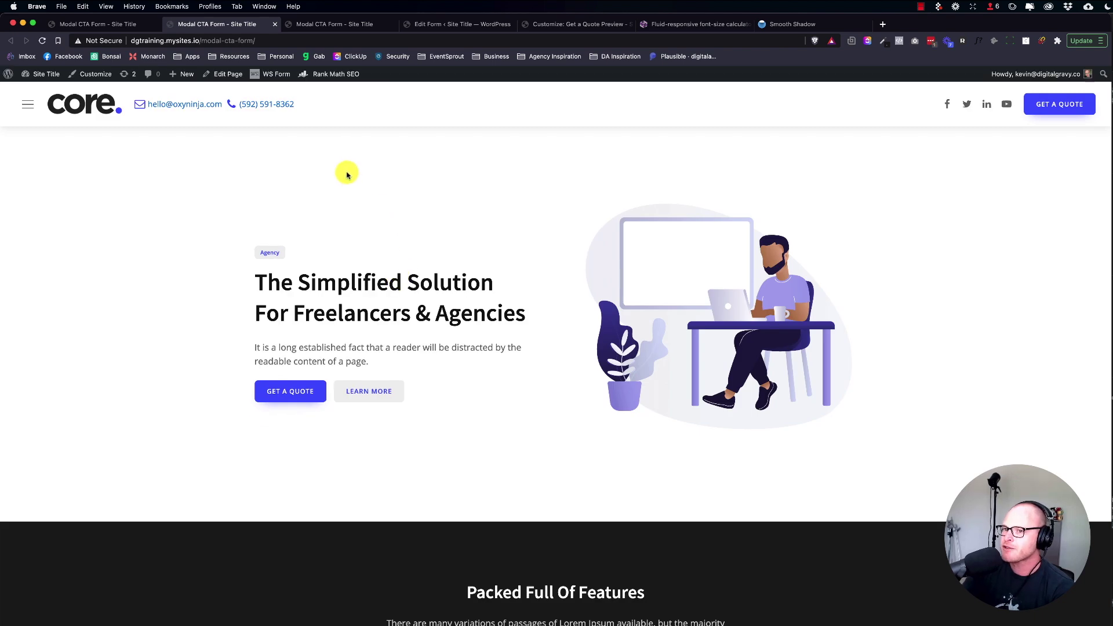
Test the features section's Get a Quote button on the live page, then dismiss the modal
scroll(603, 258, "down", 6)
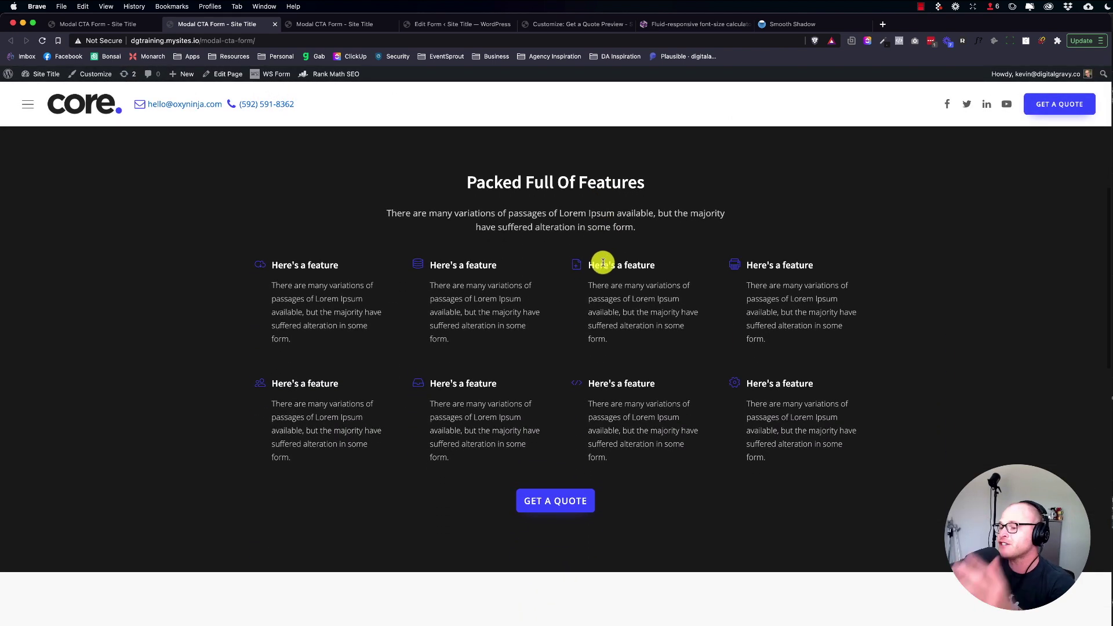
left_click(553, 500)
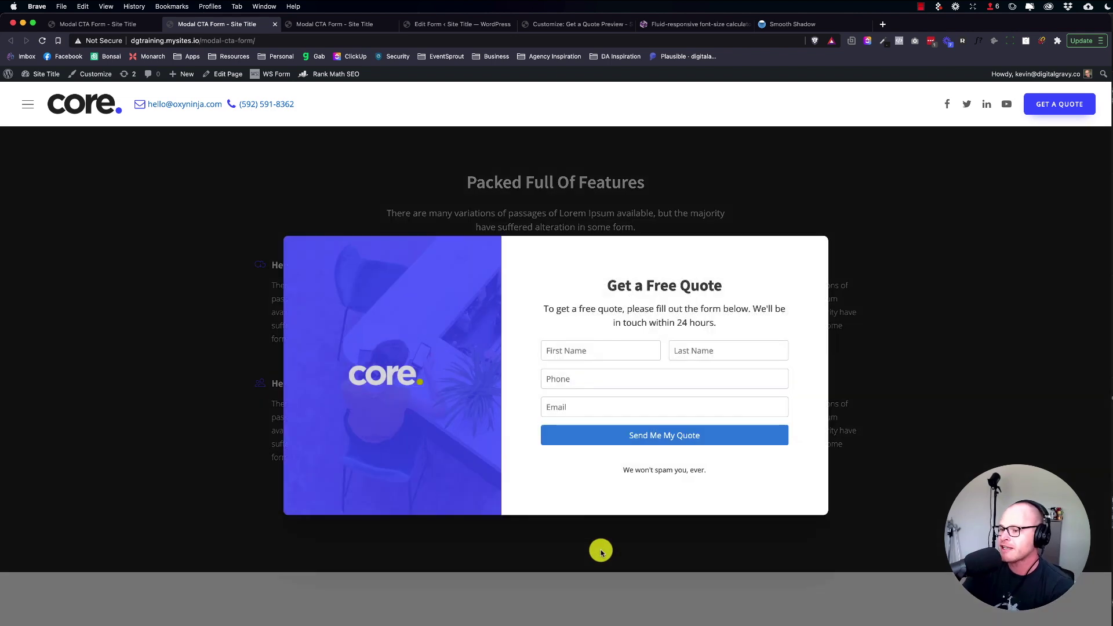
left_click(891, 398)
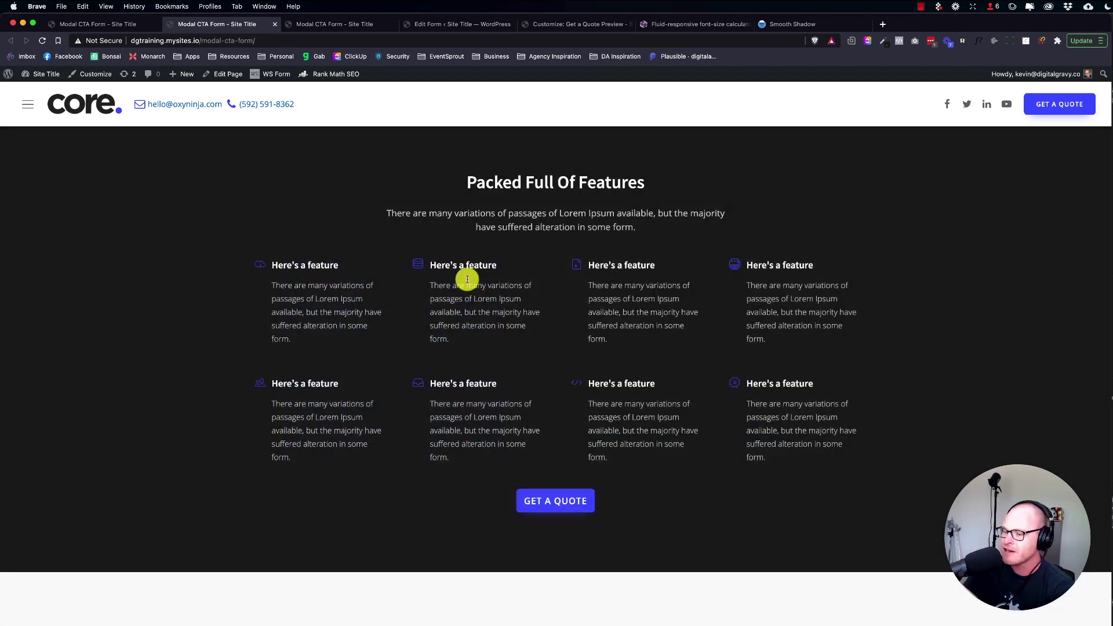
Test both Request a quote links on the live page, dismissing the modal after each one
scroll(455, 242, "down", 3)
scroll(455, 242, "down", 10)
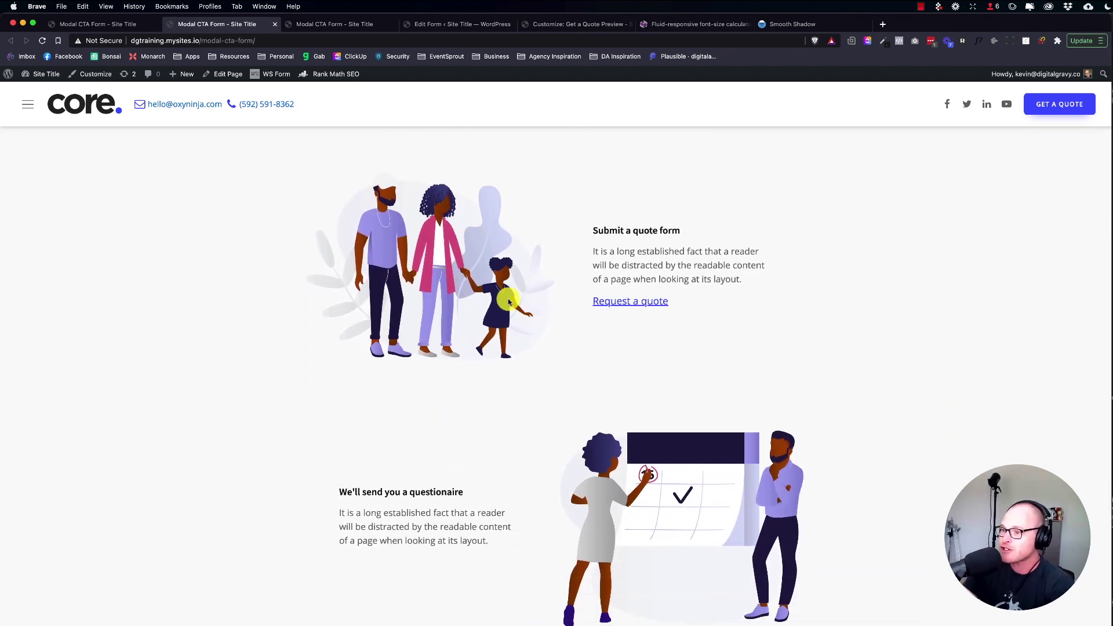
left_click(643, 302)
left_click(951, 375)
scroll(558, 310, "down", 10)
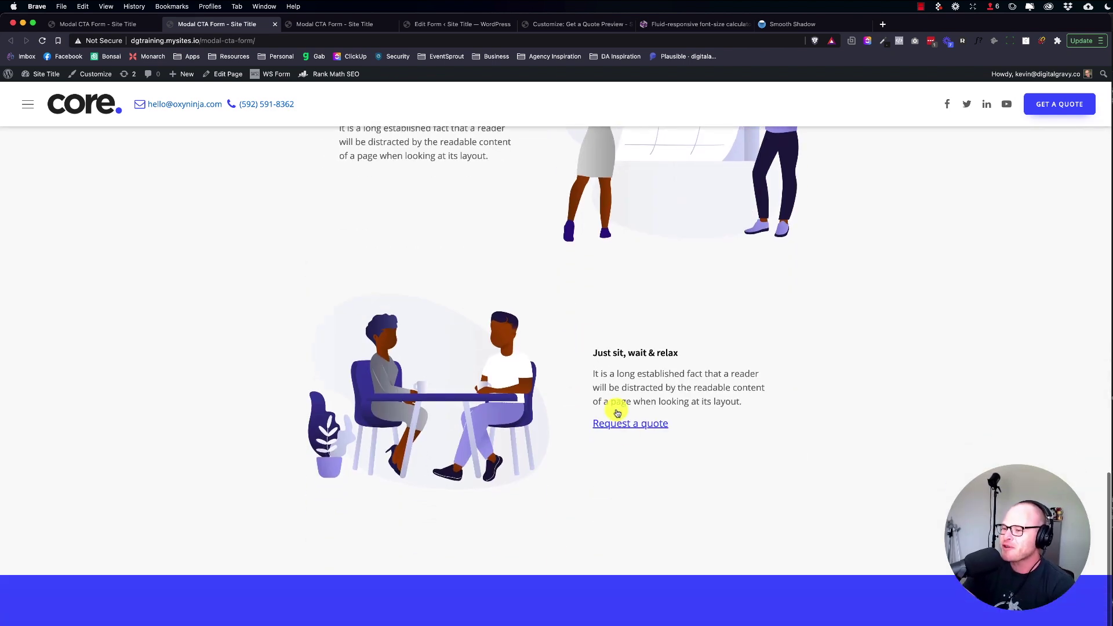
left_click(632, 424)
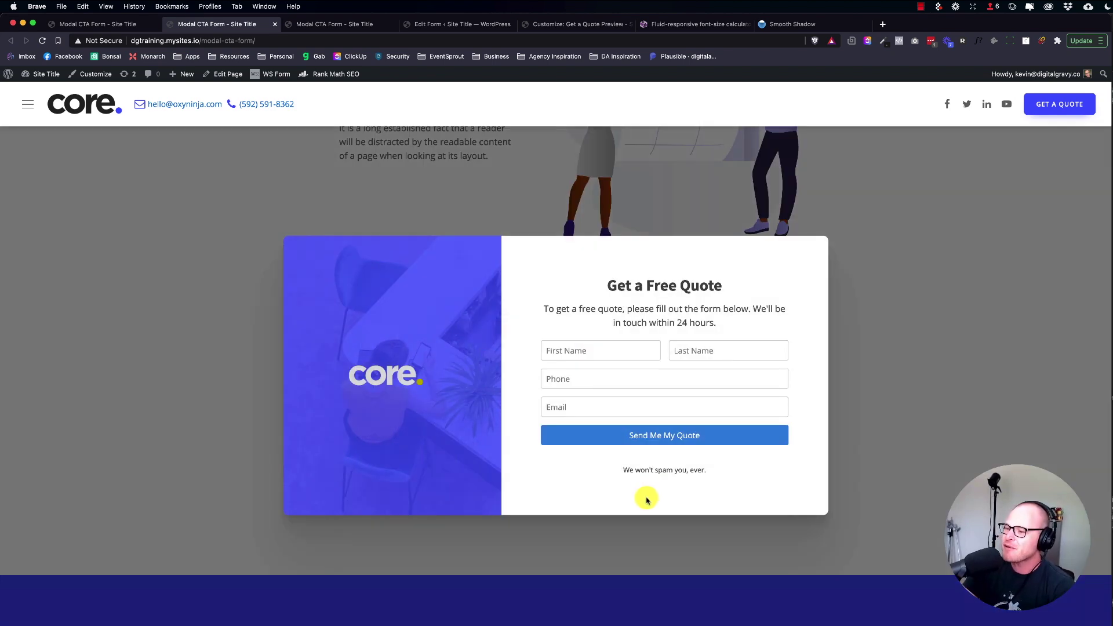
left_click(960, 441)
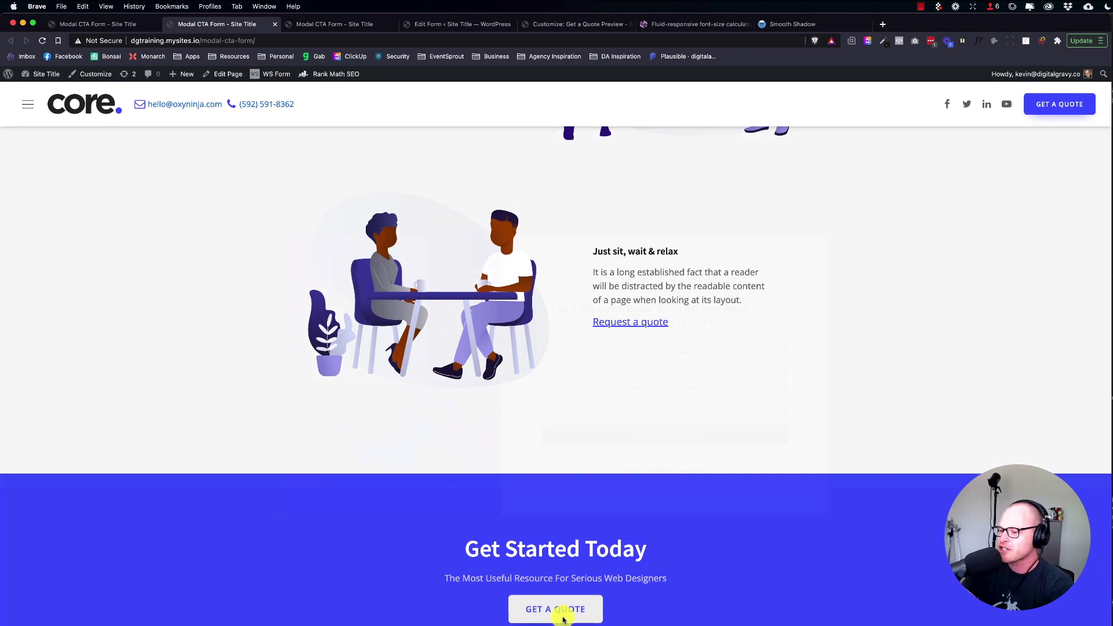
Test the Get Started Today section's Get a Quote button, dismiss the modal and return toward the top of the page
left_click(559, 608)
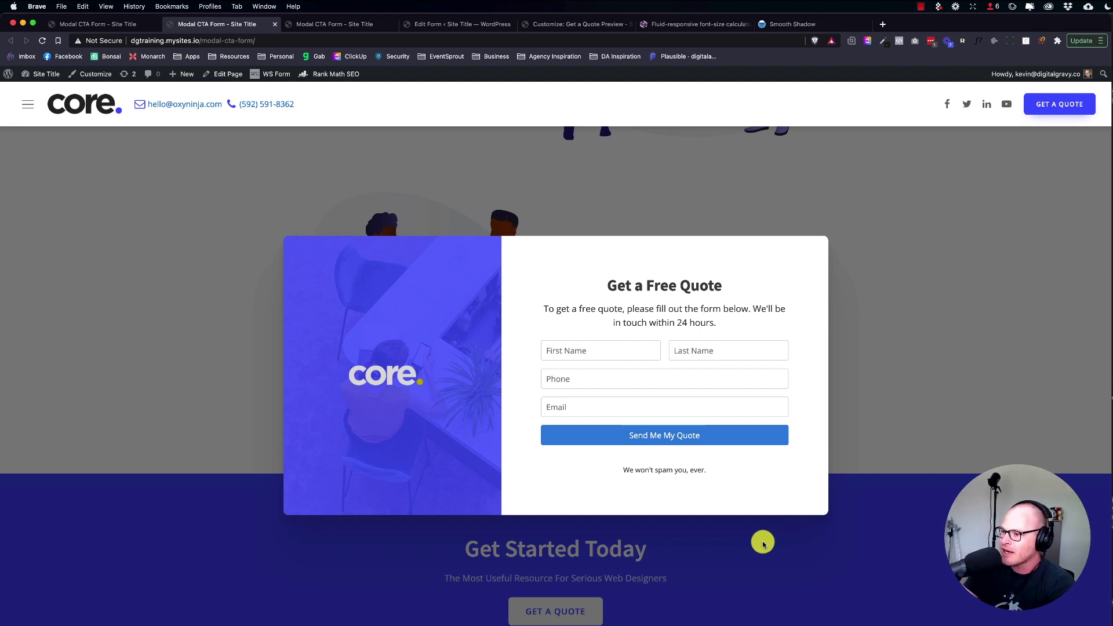
left_click(887, 342)
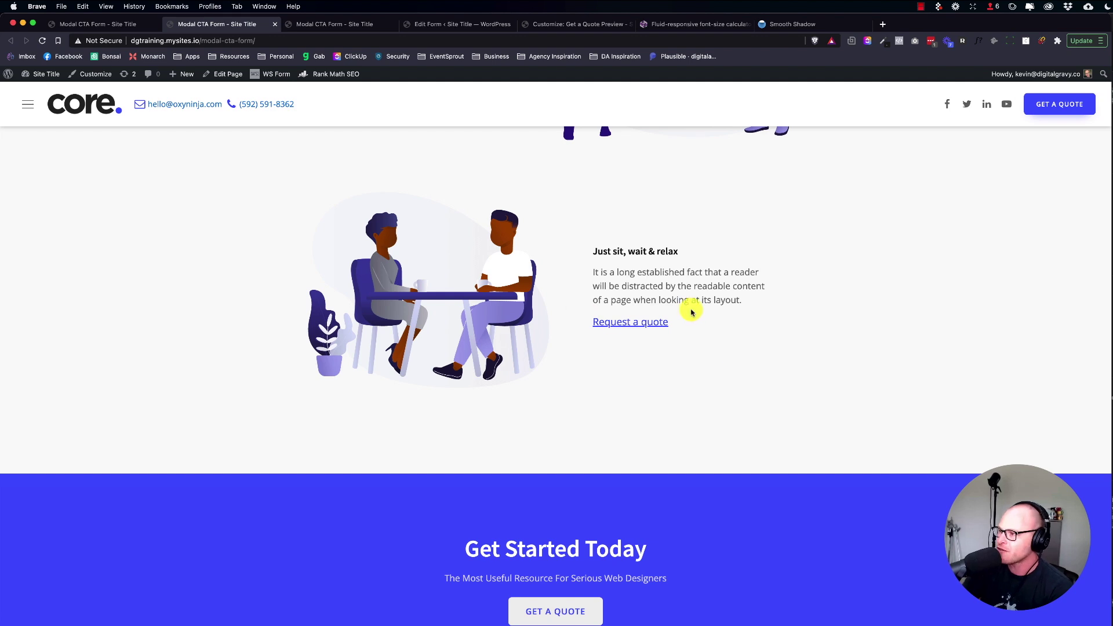
scroll(805, 411, "down", 1)
scroll(805, 411, "up", 18)
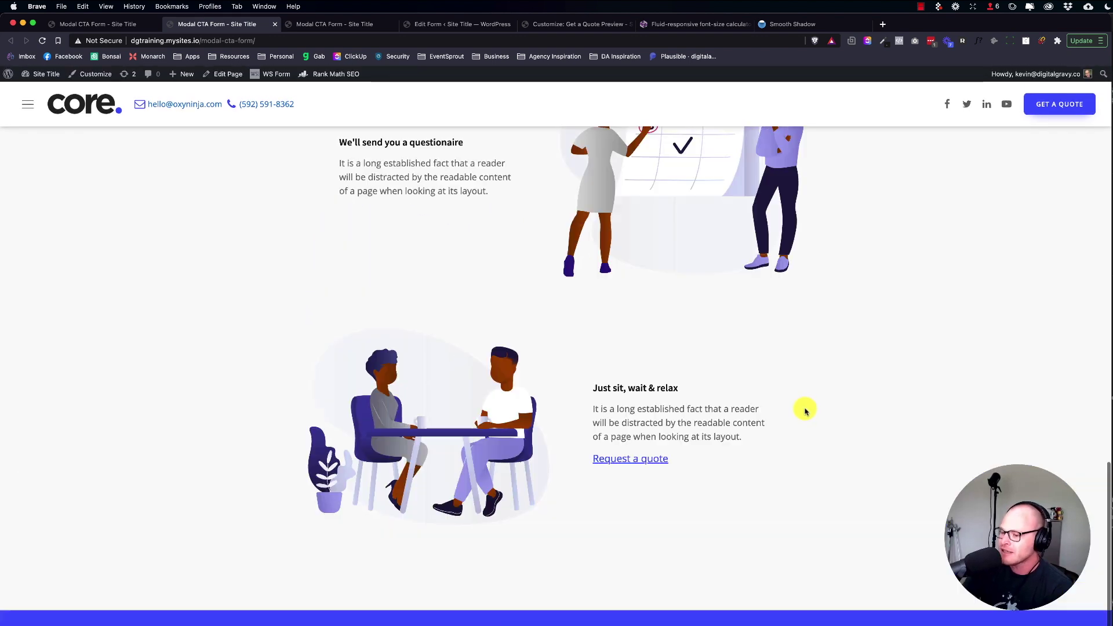